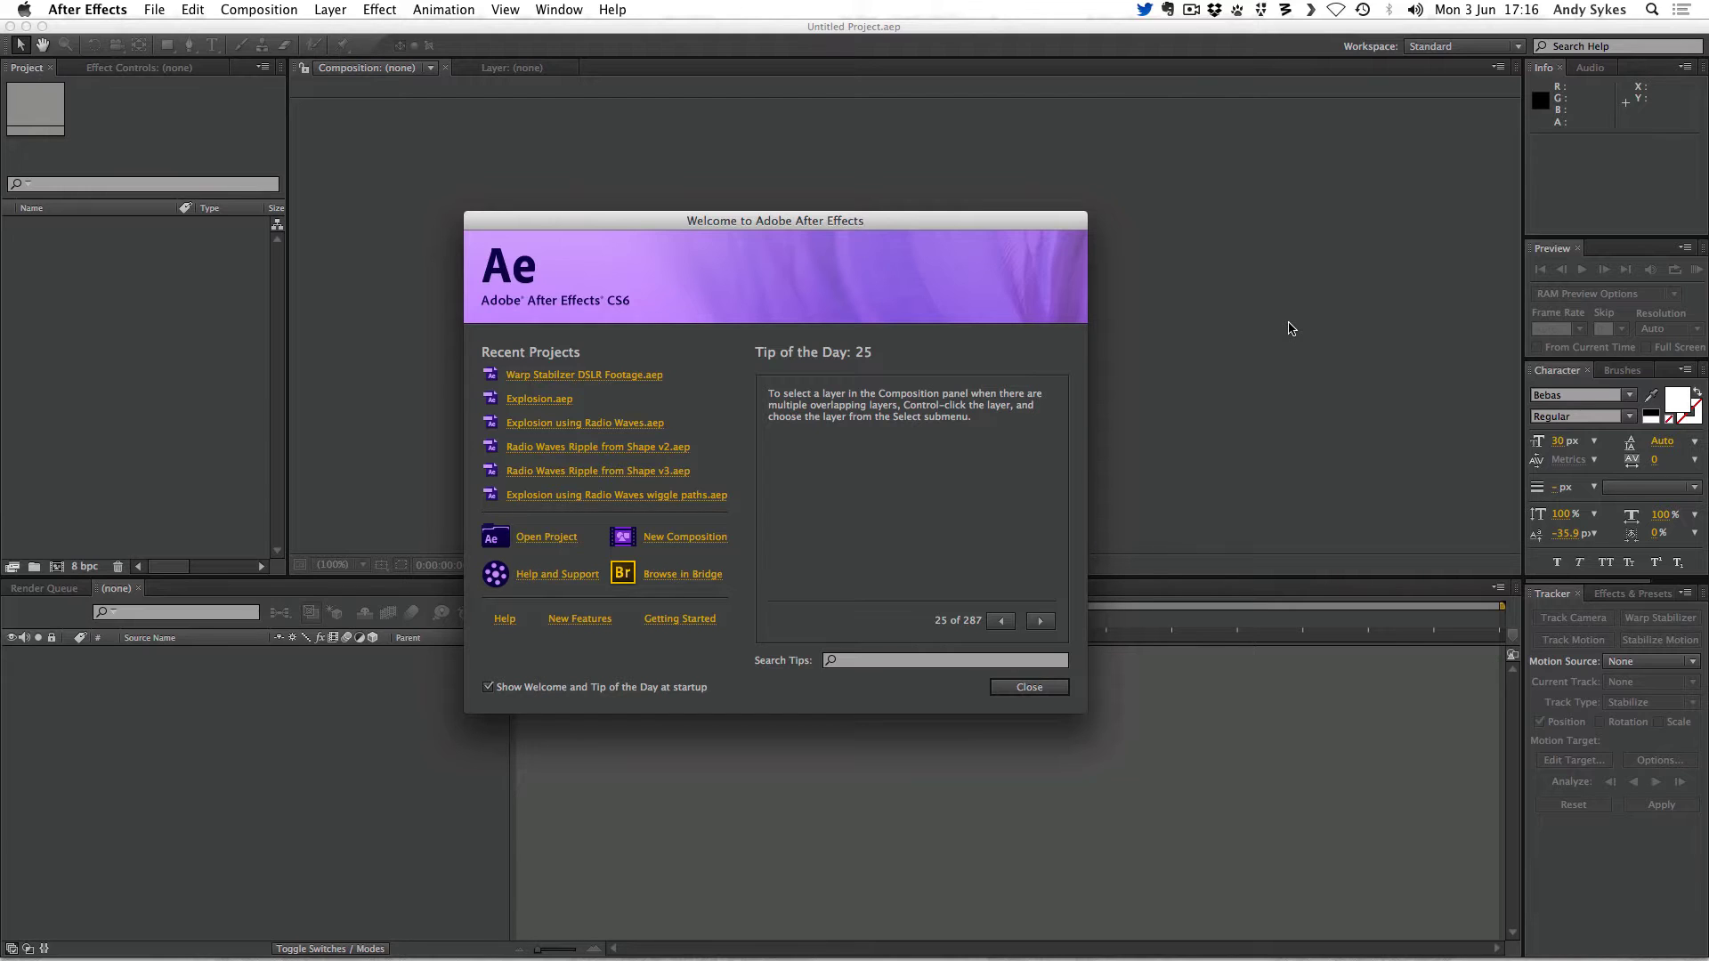
Step: Dismiss the welcome window and start a new composition
left_click(1057, 688)
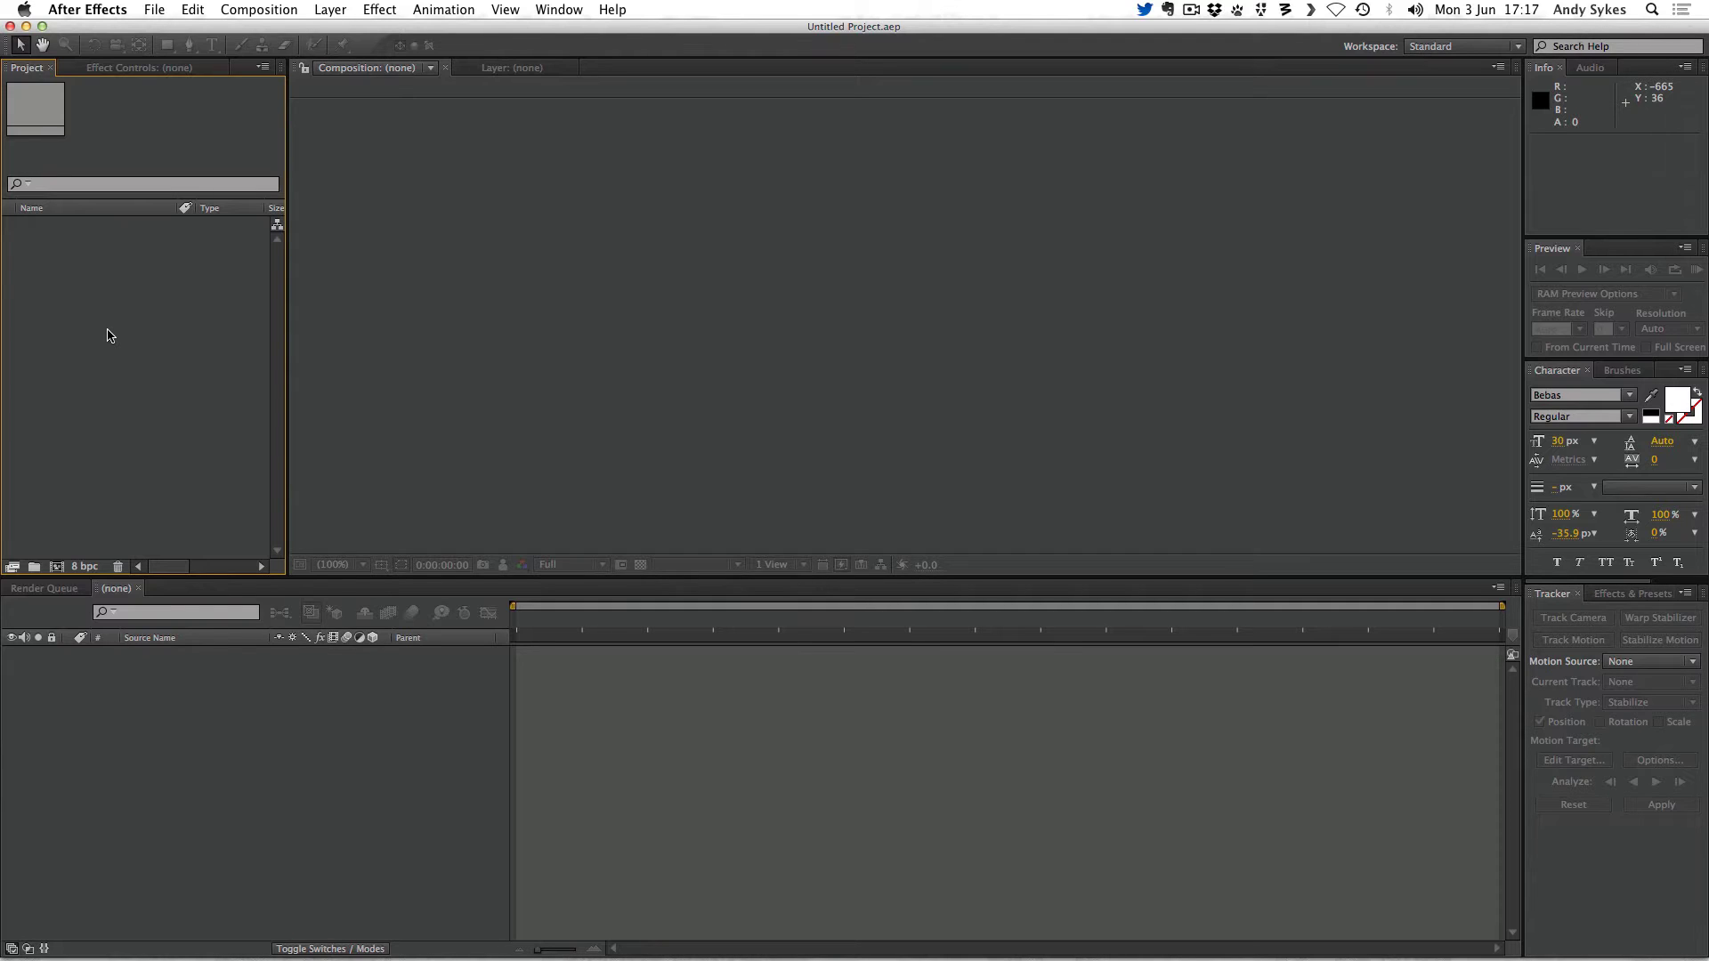
right_click(108, 335)
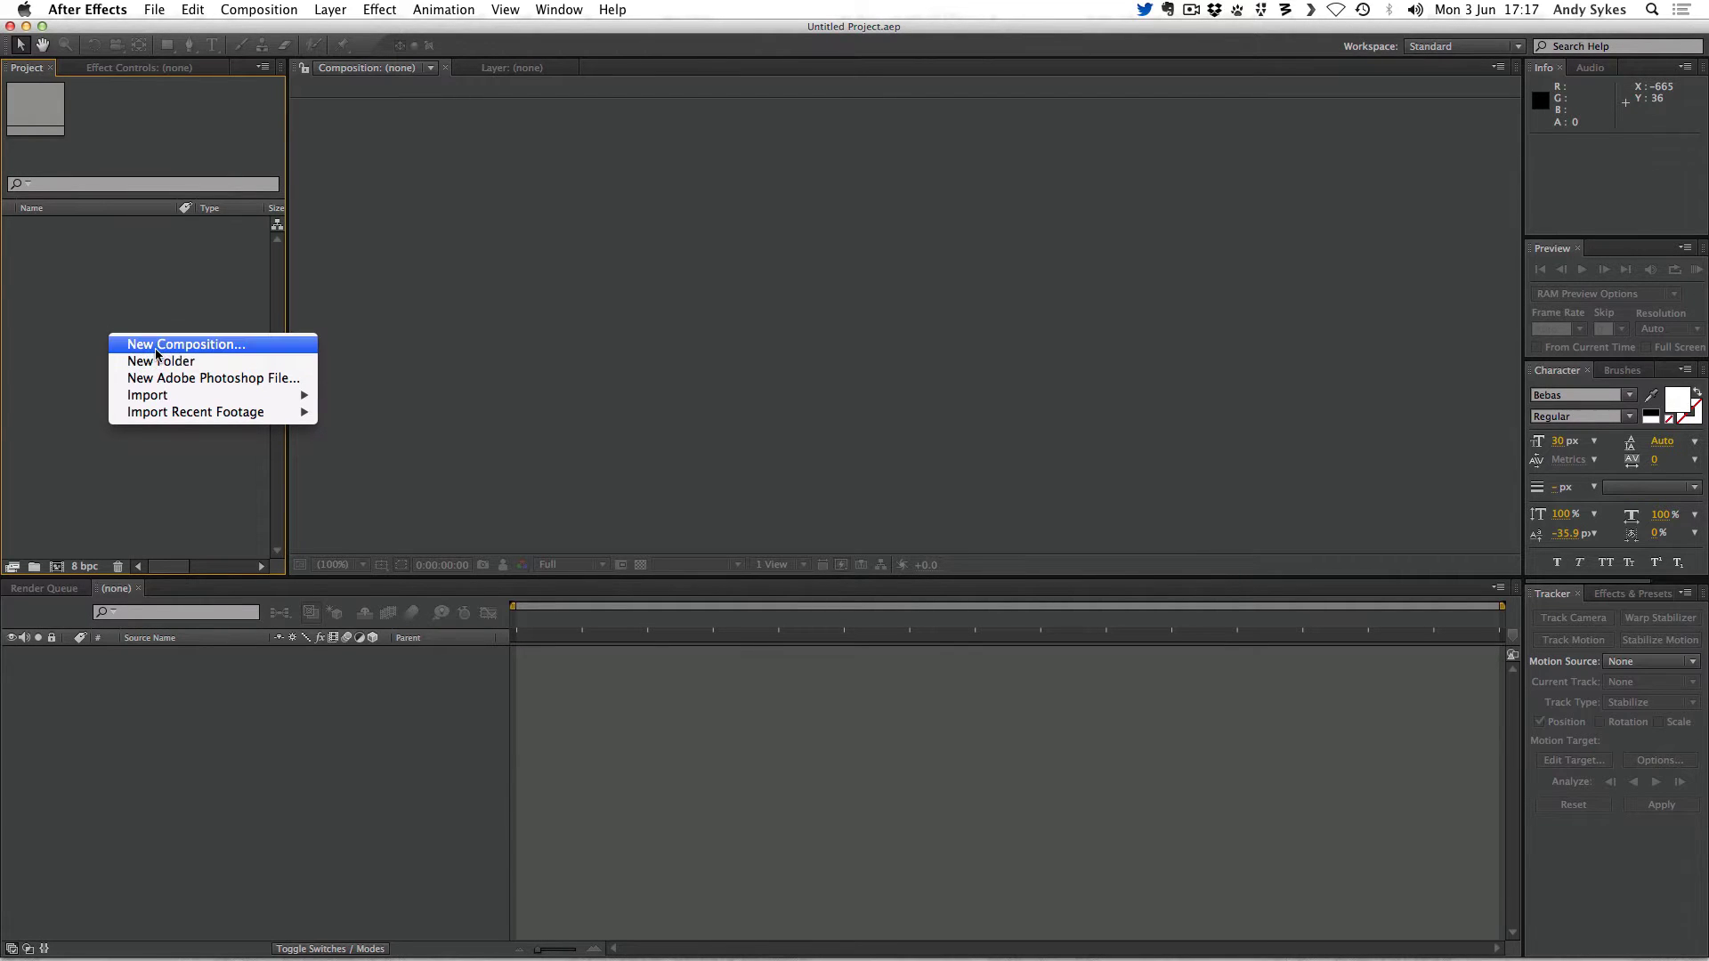
left_click(157, 317)
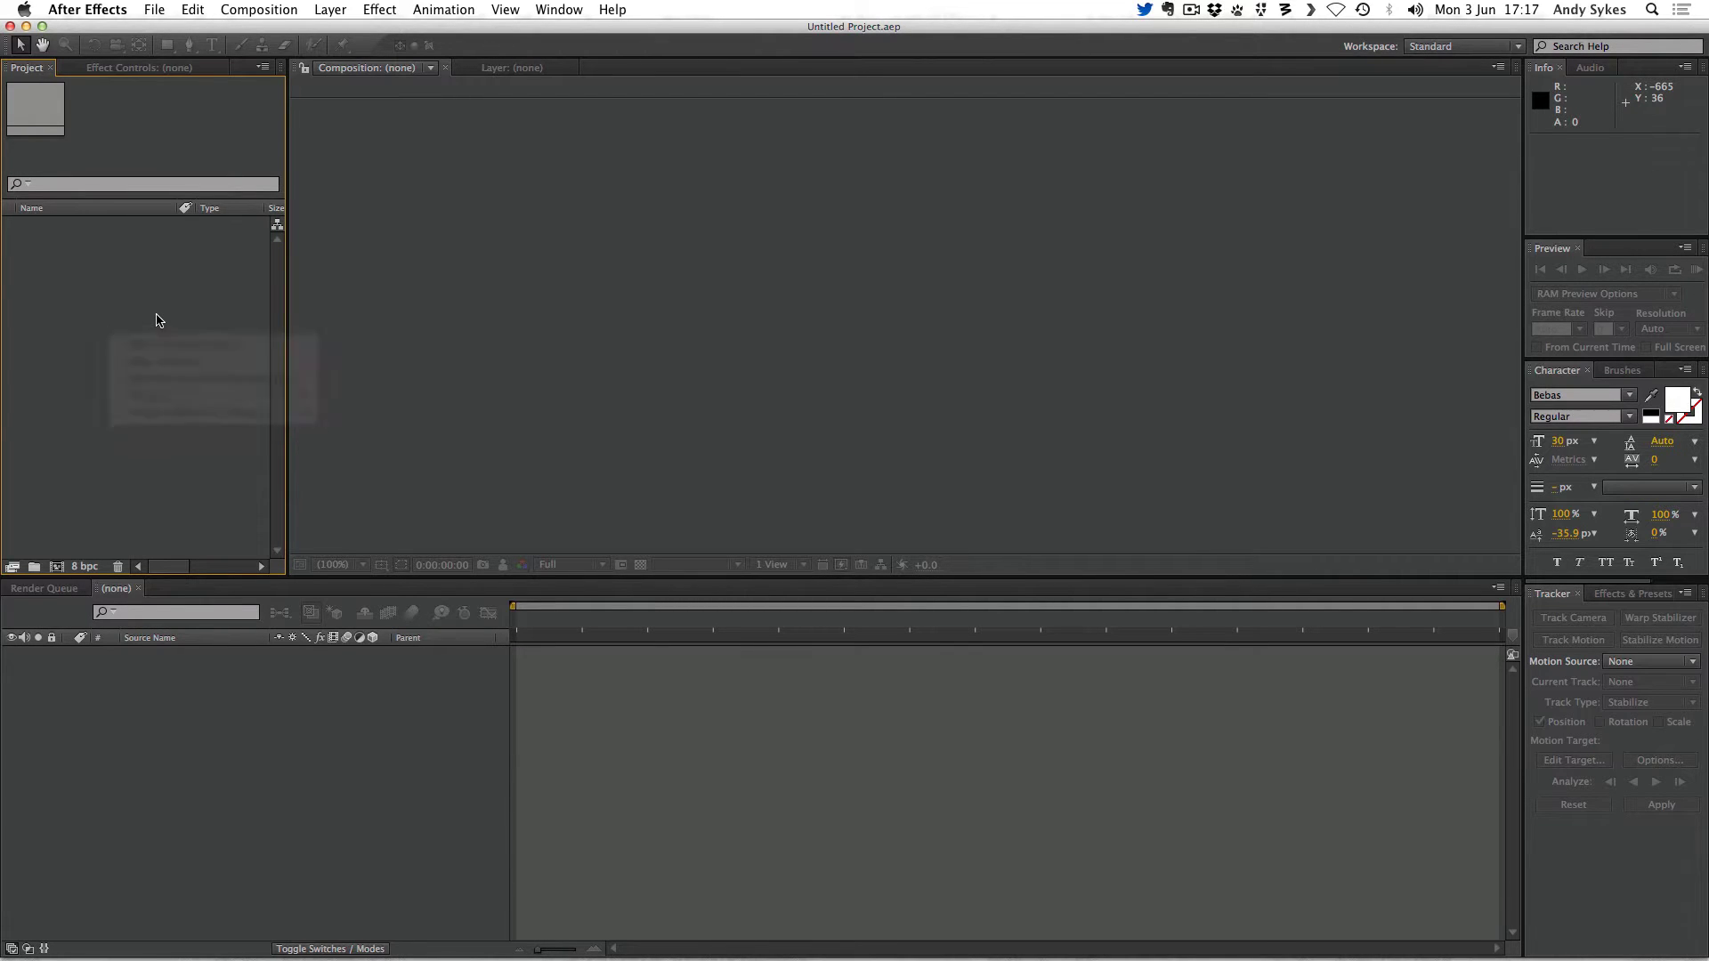
left_click(240, 7)
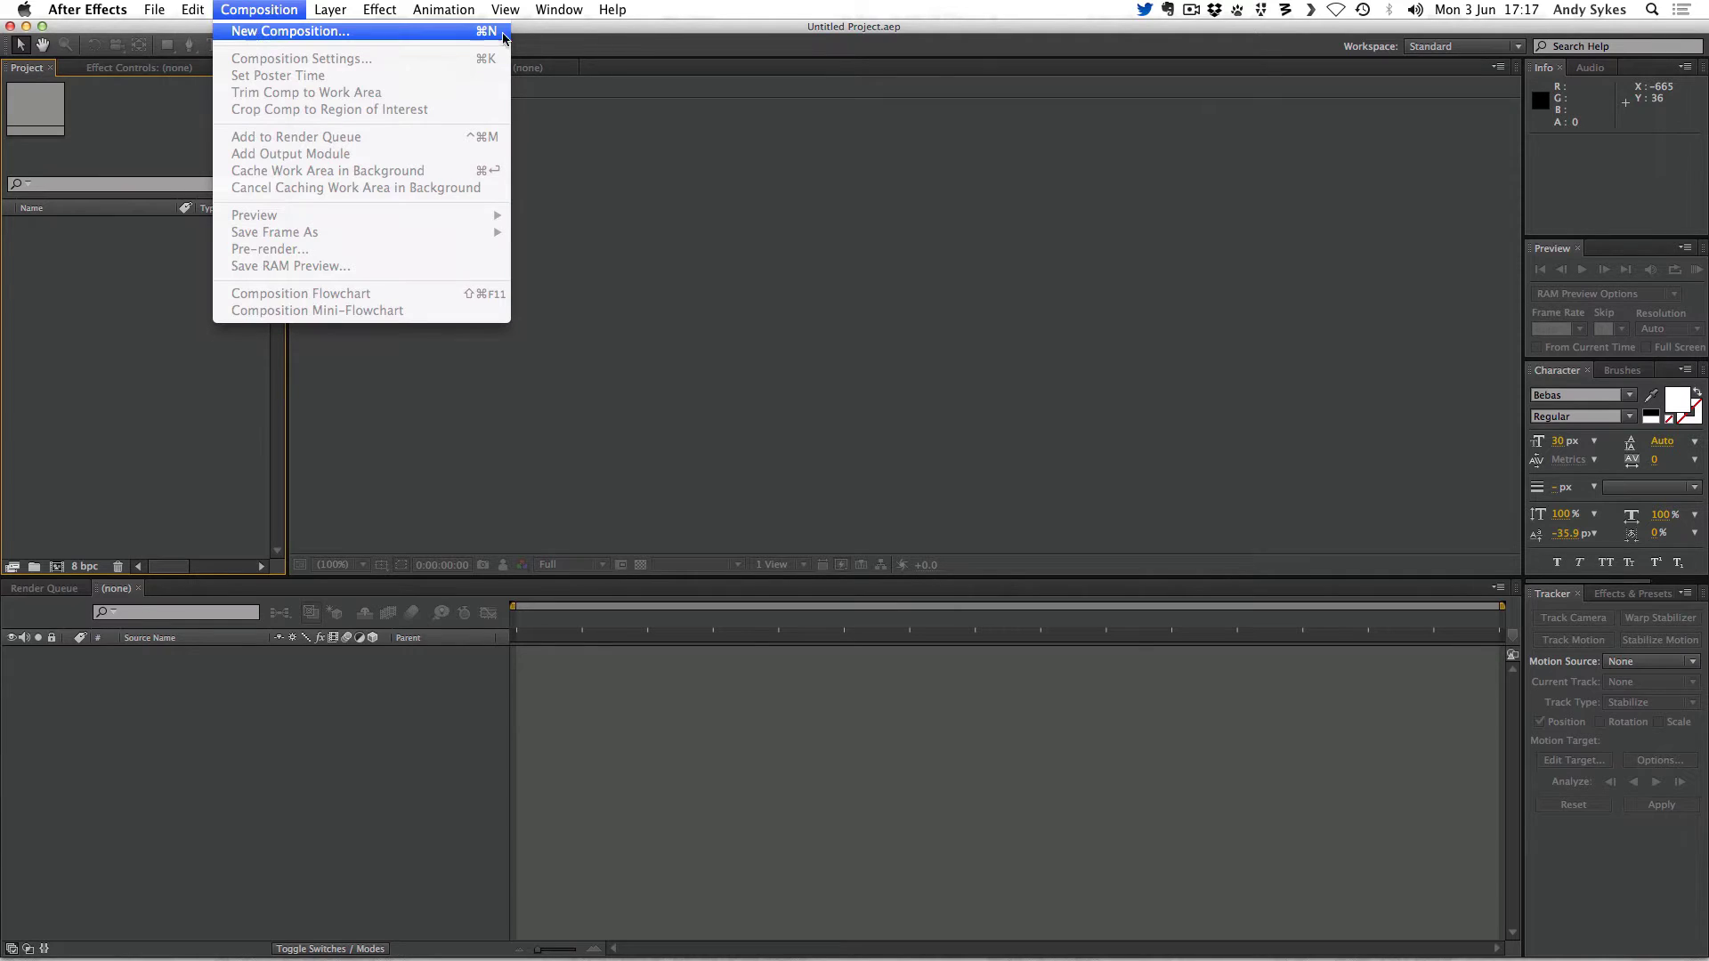
left_click(434, 33)
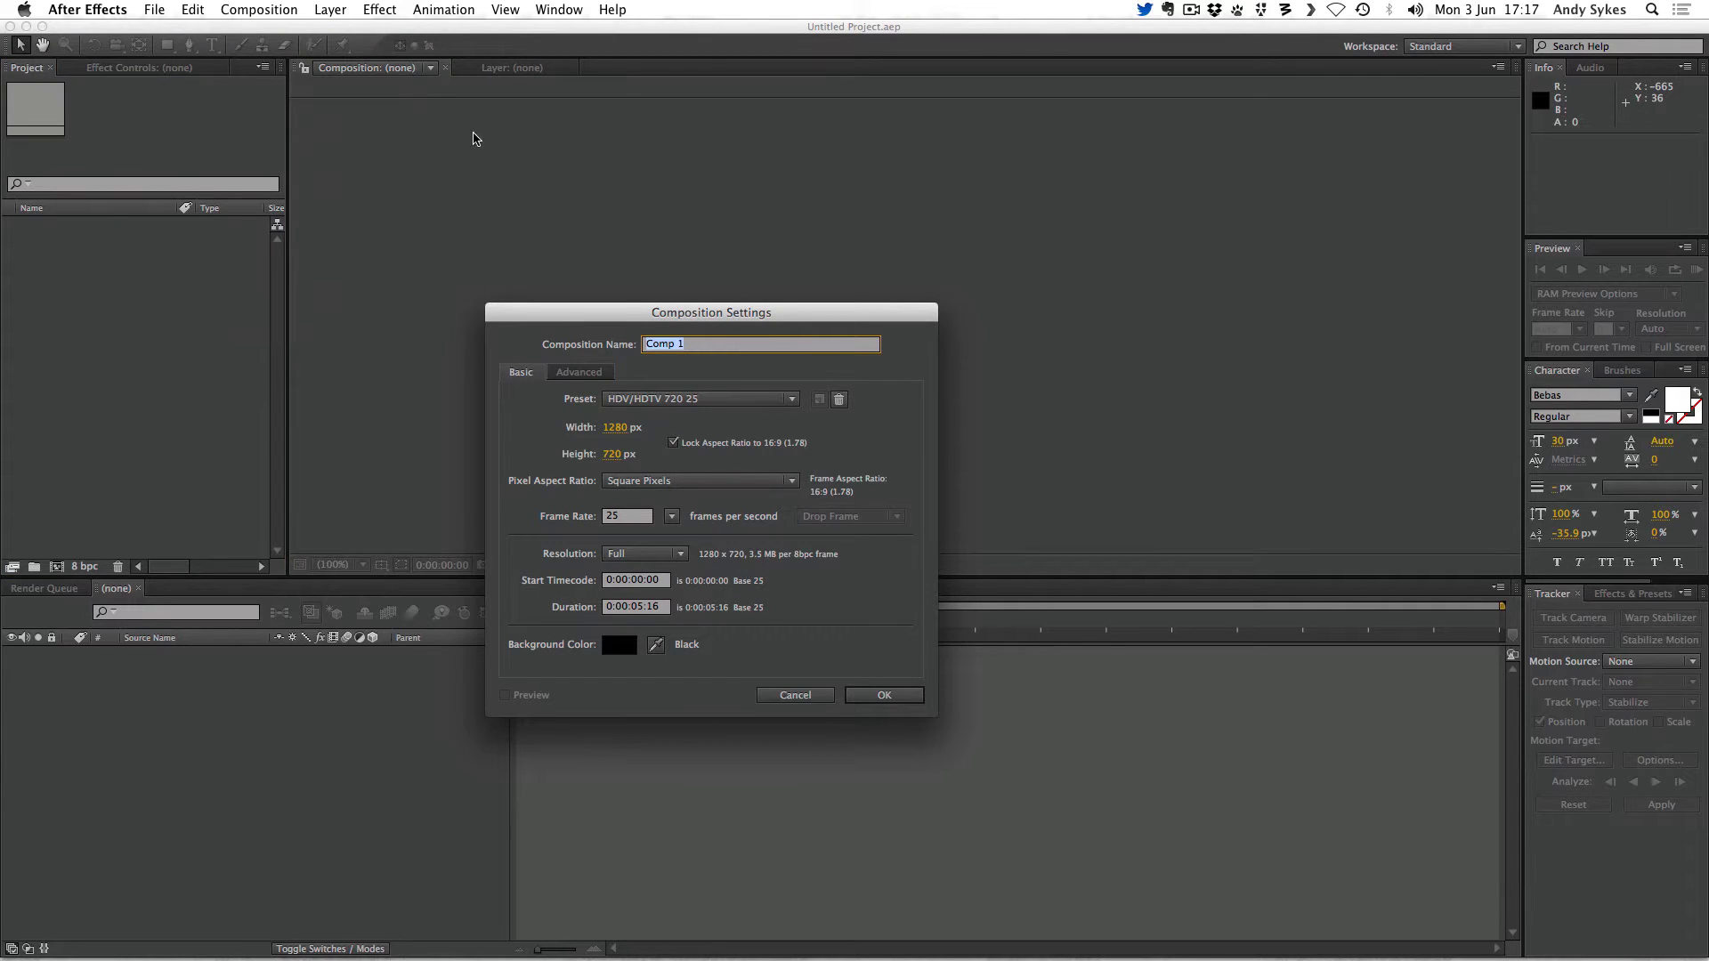
left_click(640, 400)
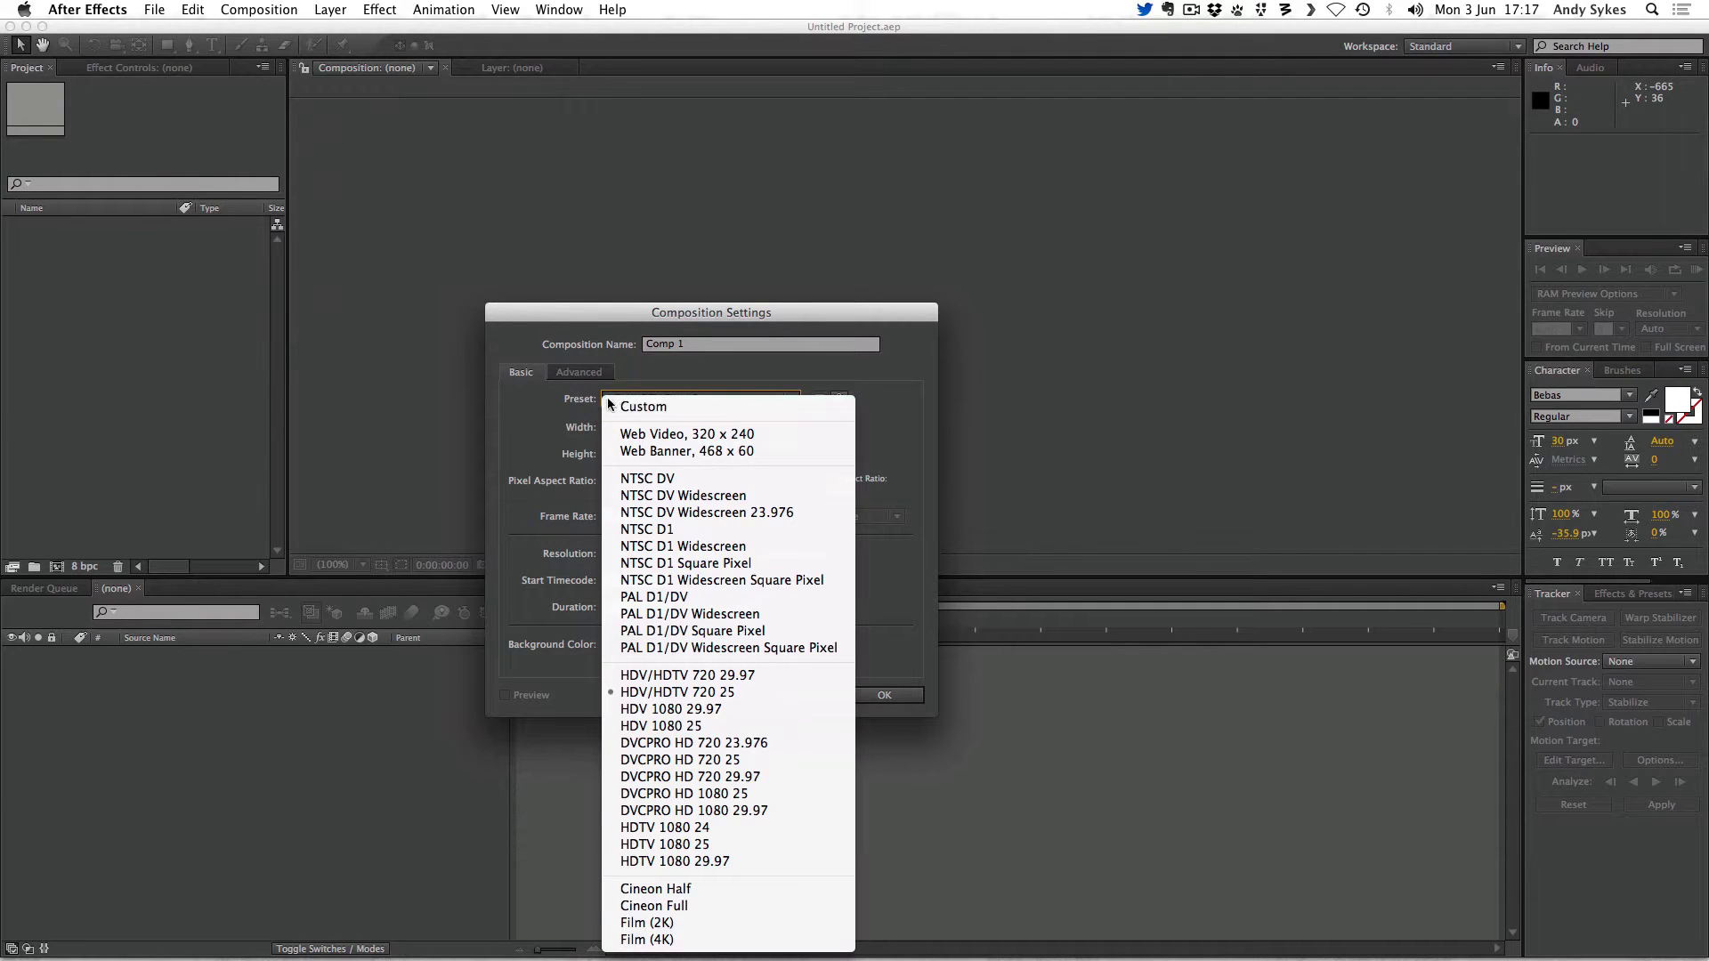
left_click(556, 406)
left_click(719, 400)
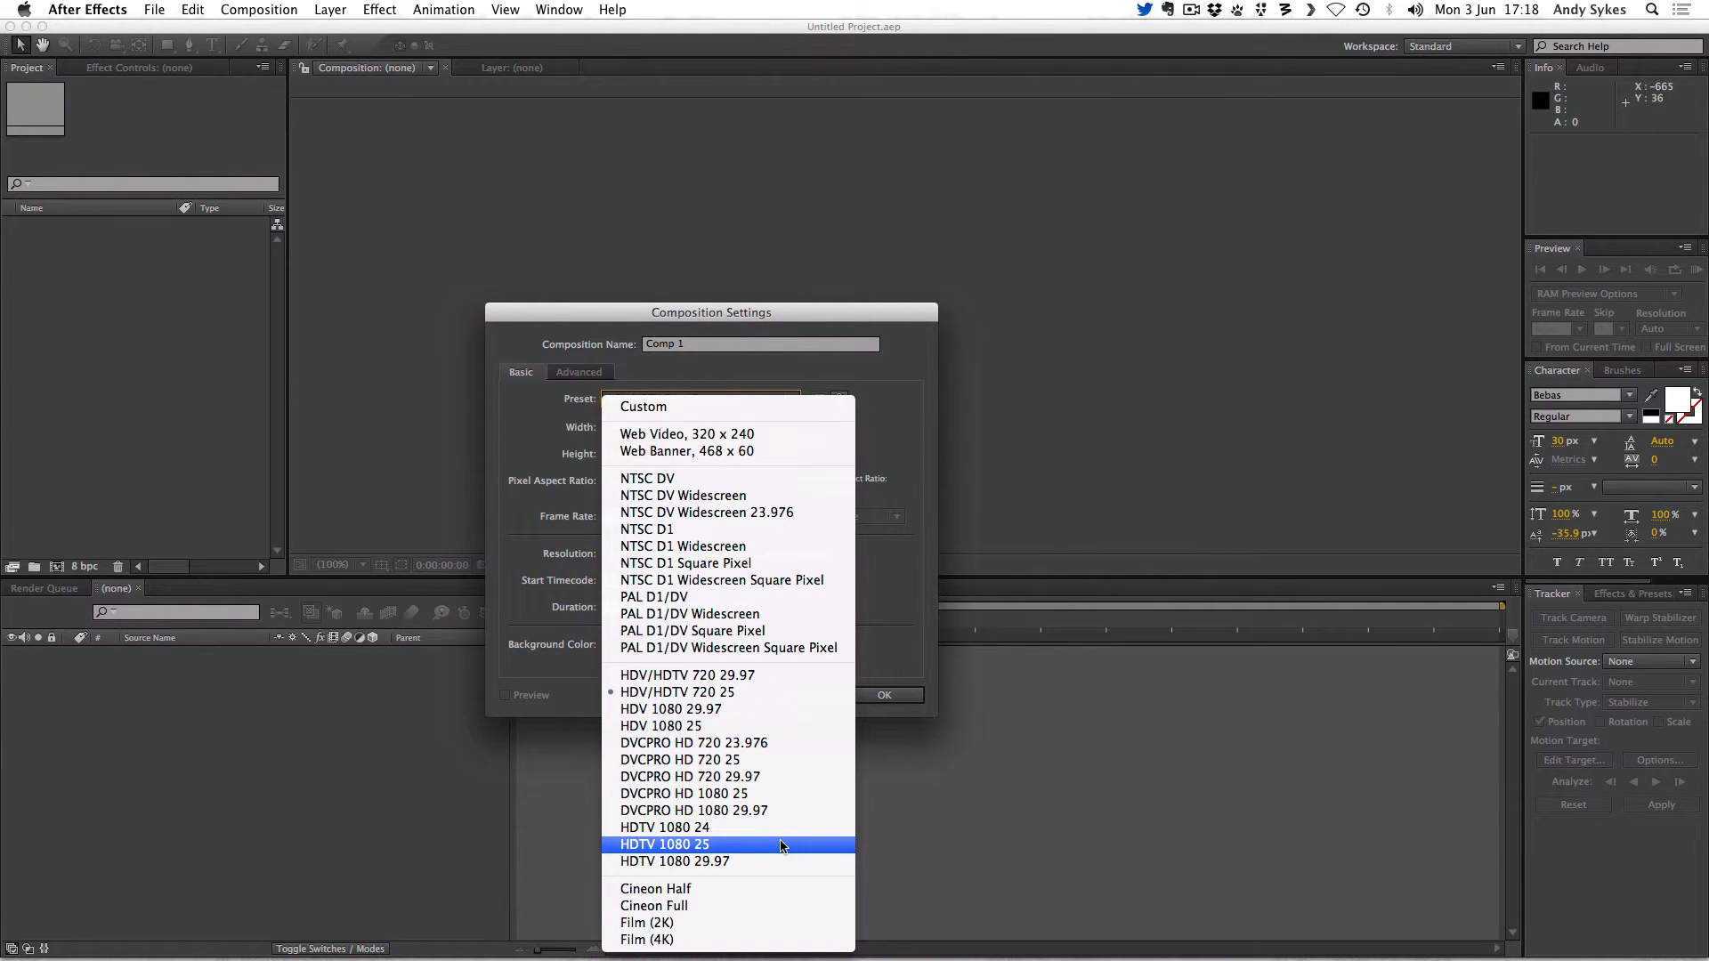
left_click(795, 696)
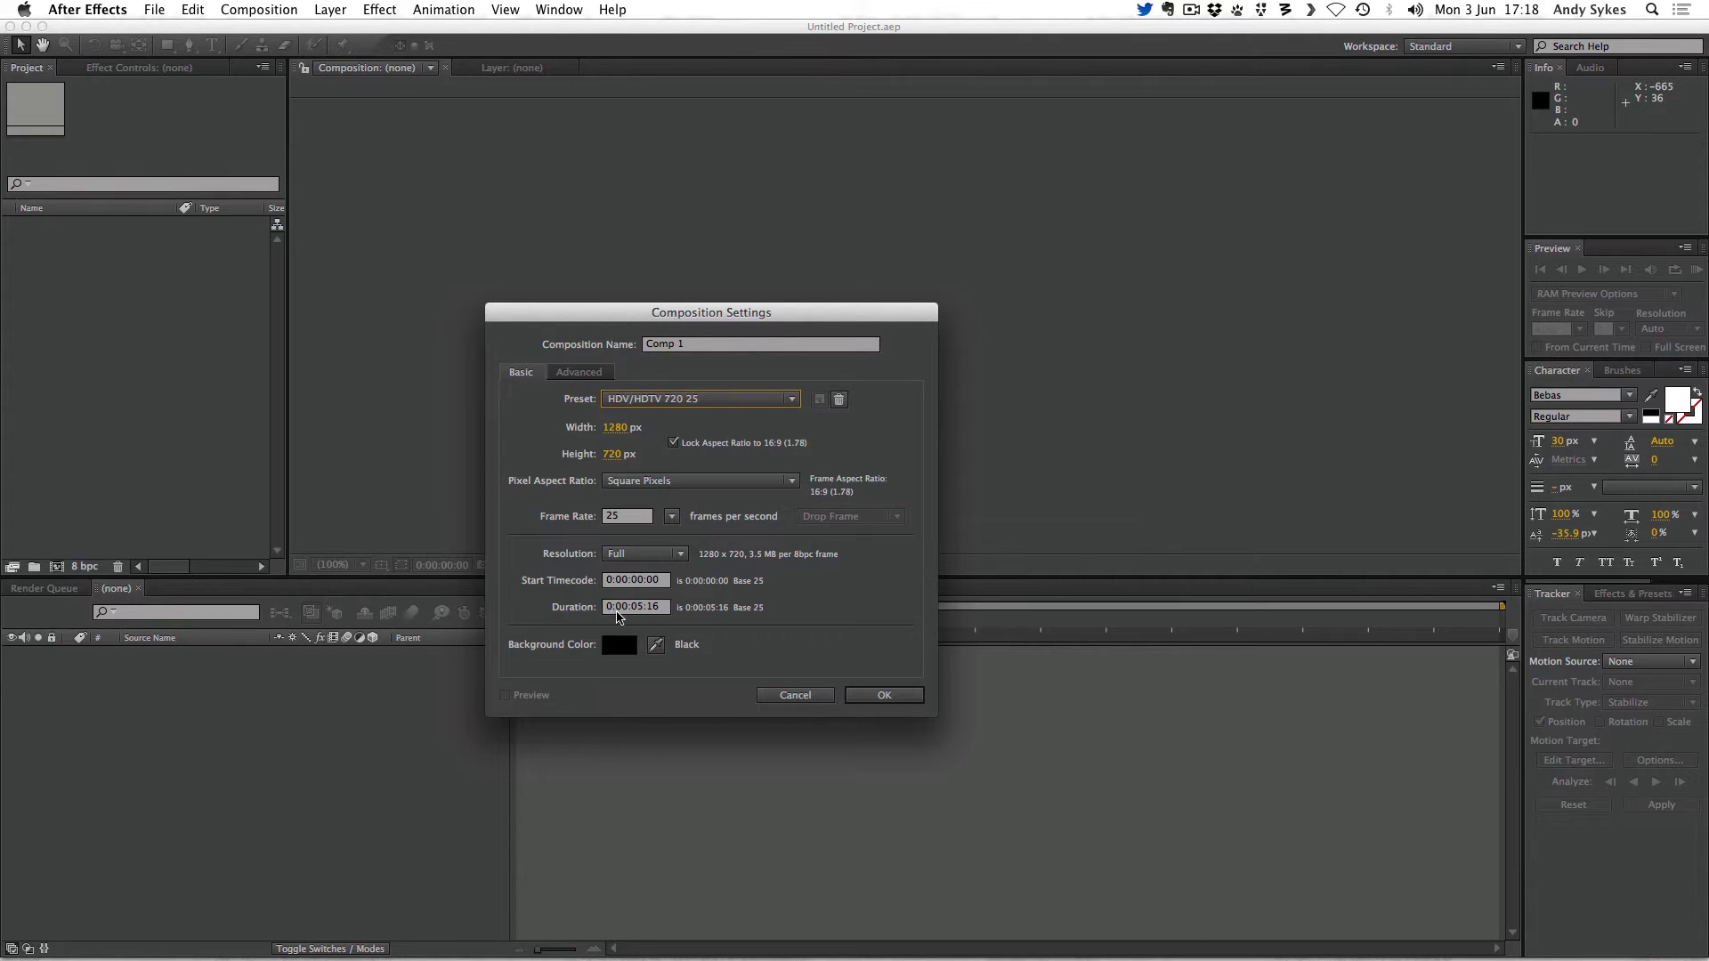
Step: Set the new composition's duration to 0:00:05:00
left_click(643, 612)
left_click_drag(648, 610, 666, 609)
type("00")
left_click_drag(609, 607, 630, 607)
left_click(609, 606)
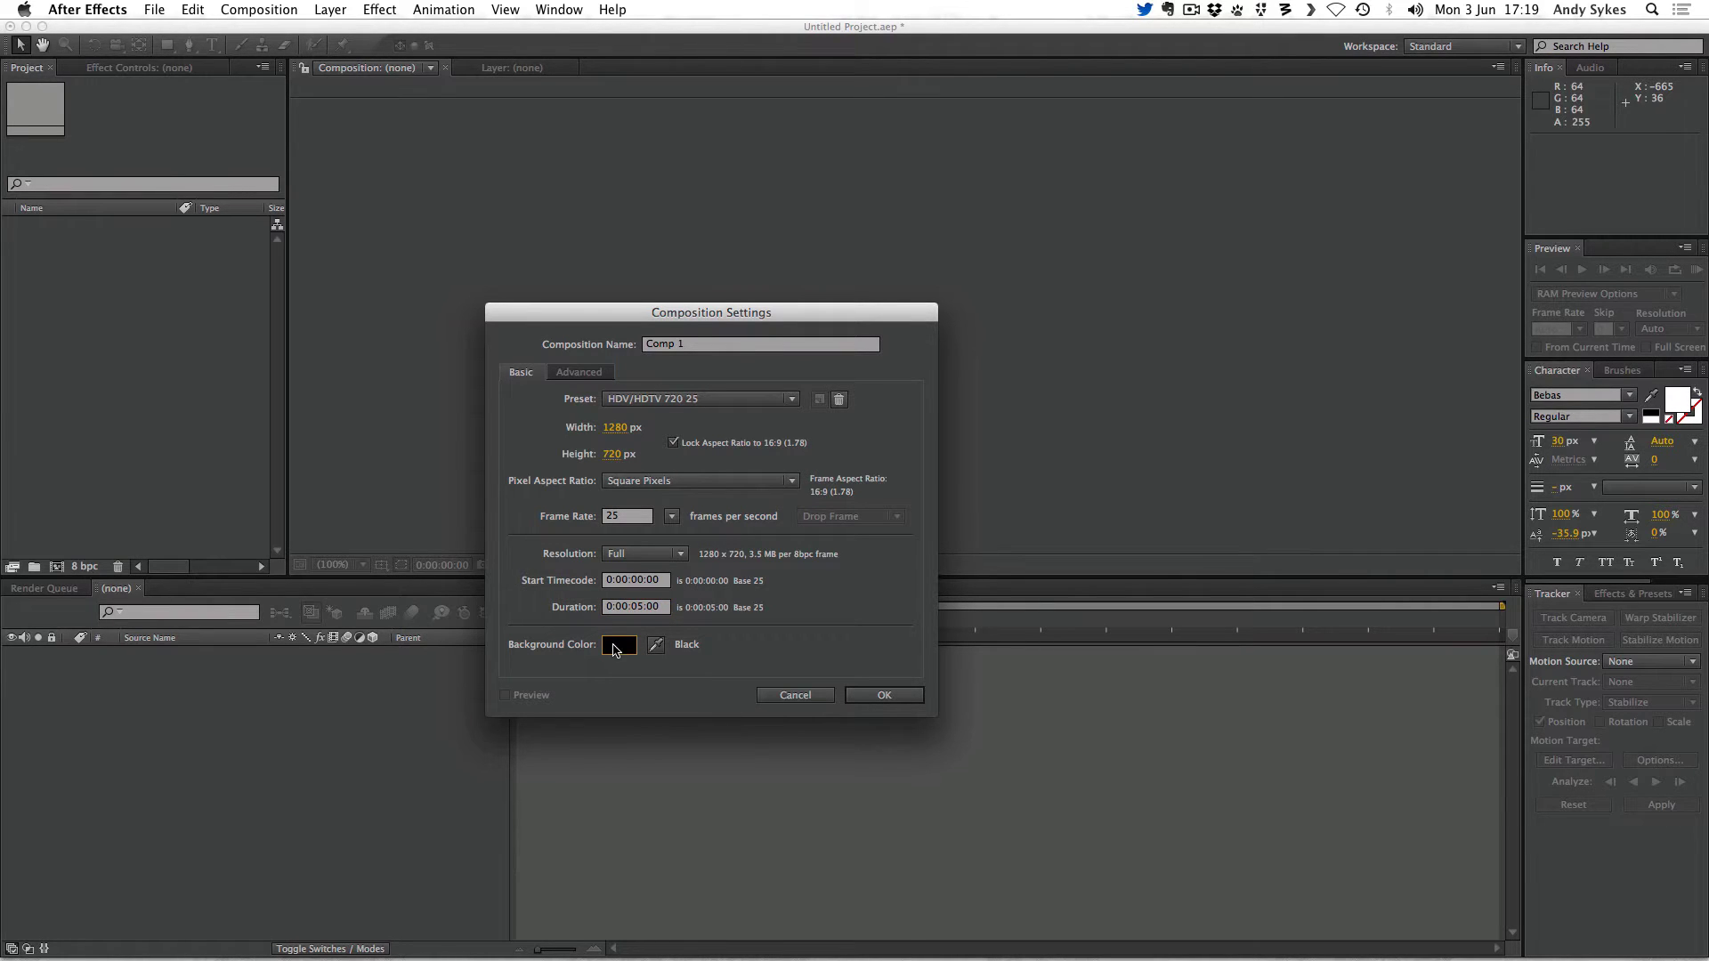
left_click(617, 652)
left_click_drag(603, 296, 618, 343)
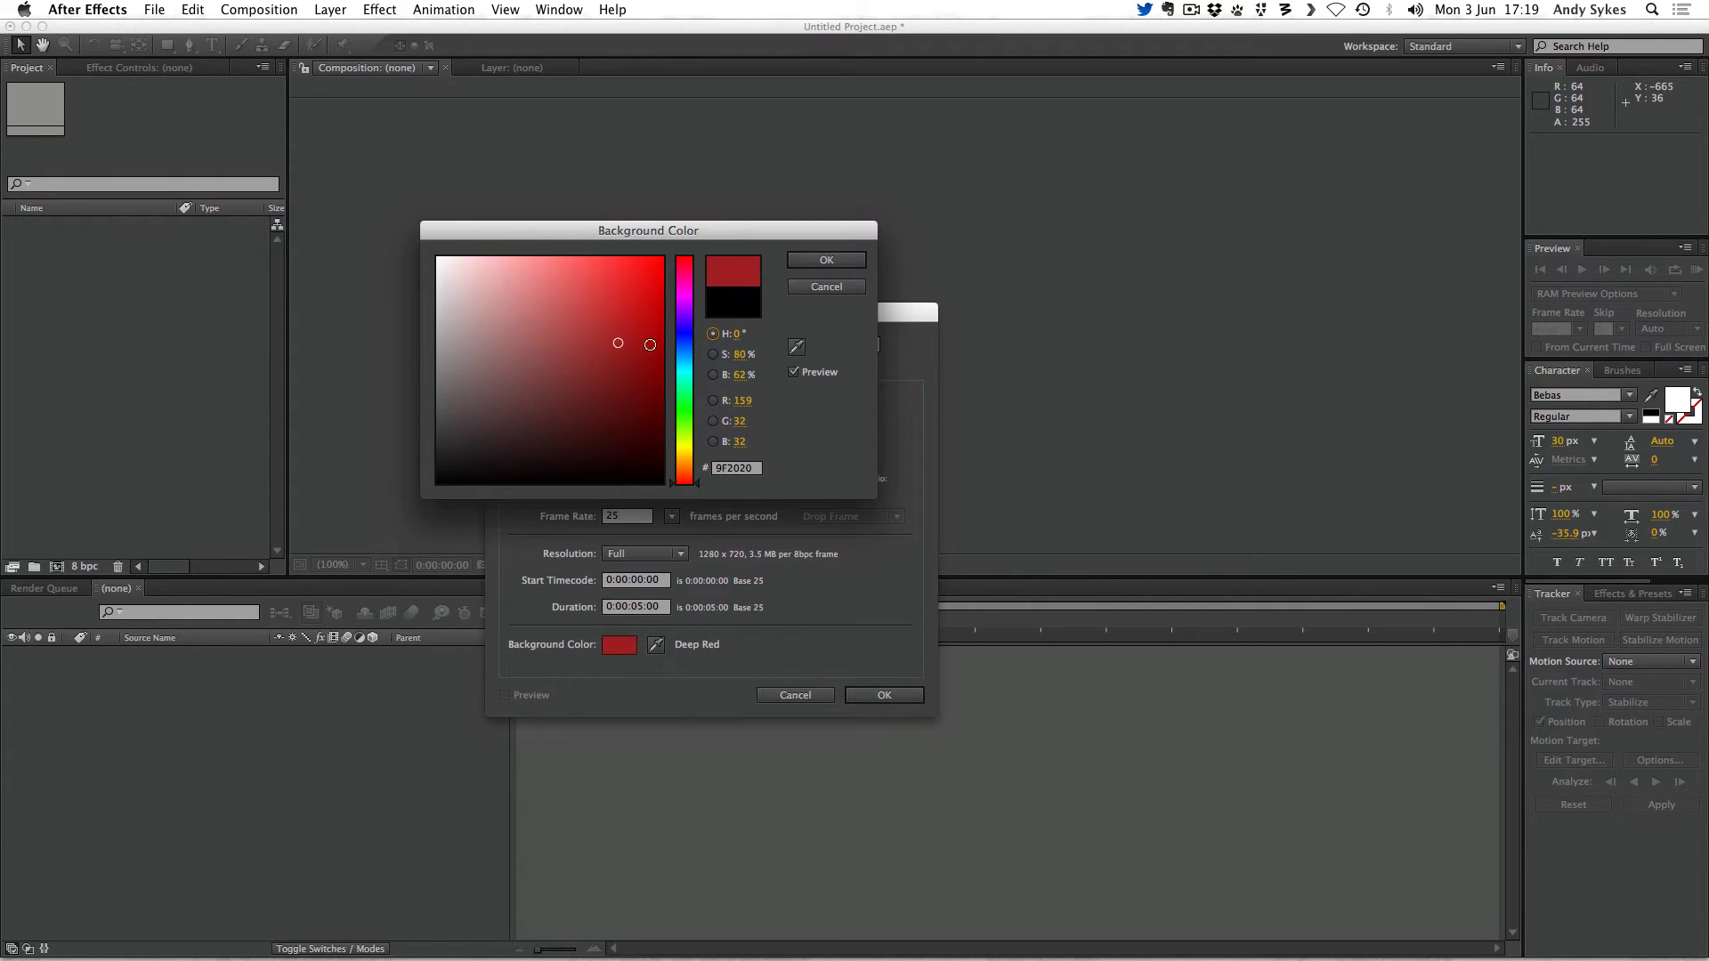
left_click(826, 287)
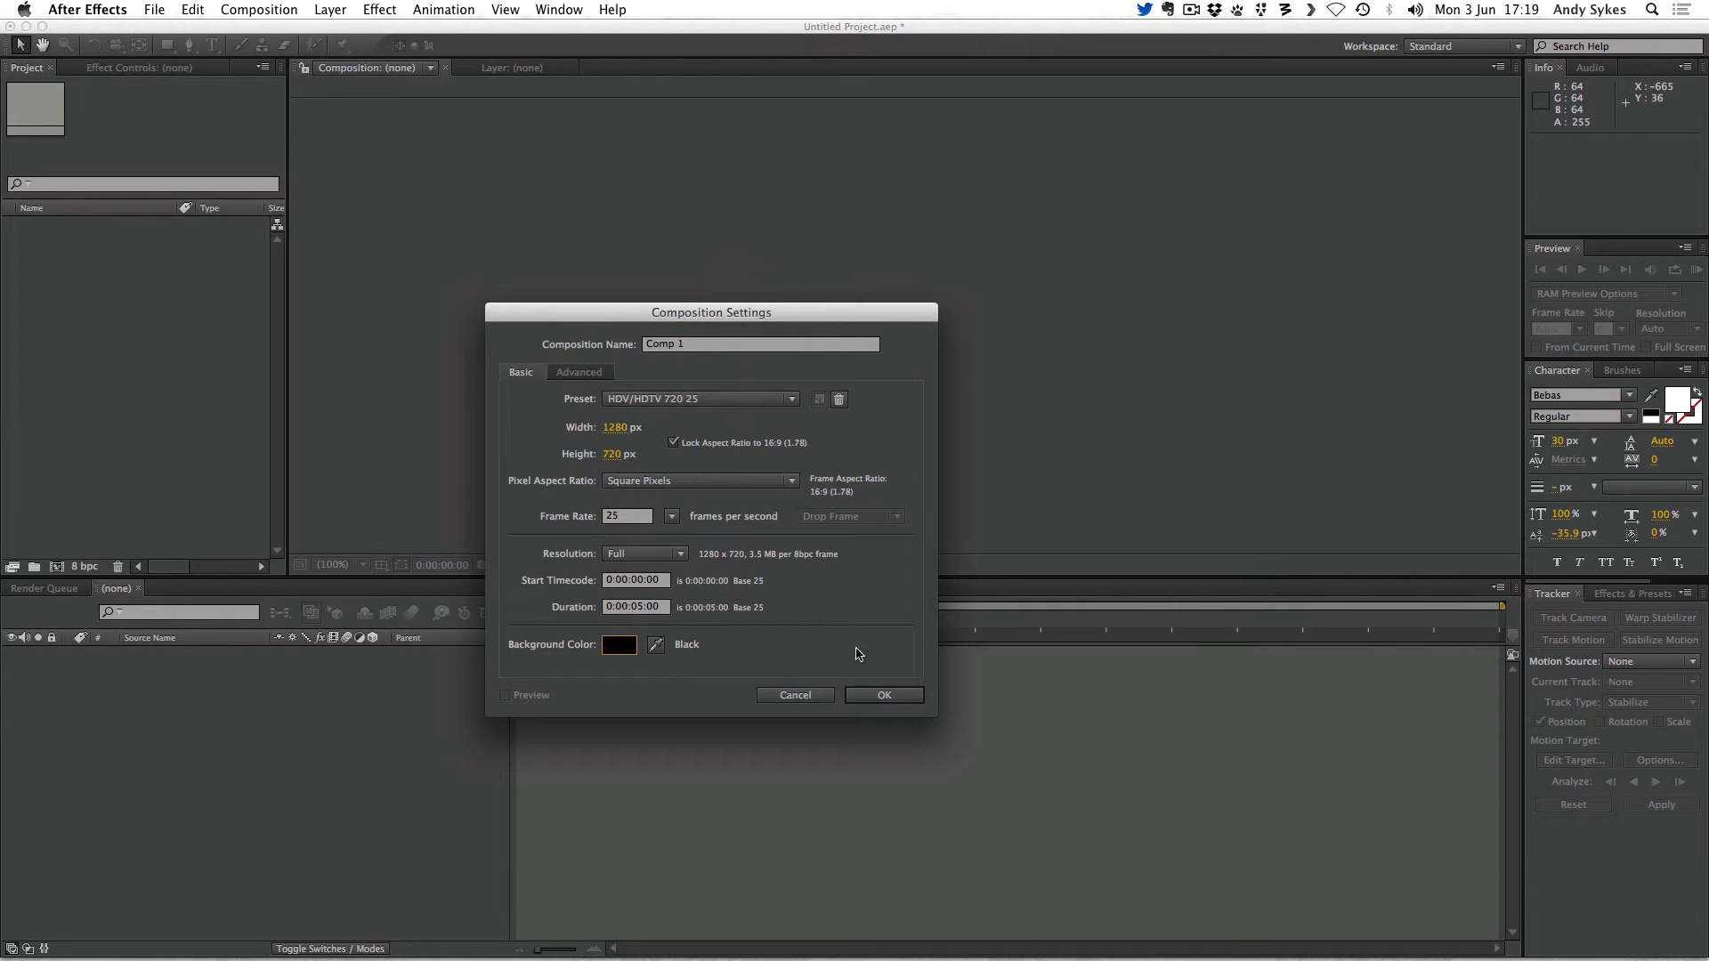
Step: Create the composition, rename it with the owner's first name in possessive form followed by "Comp", and open it
left_click(881, 691)
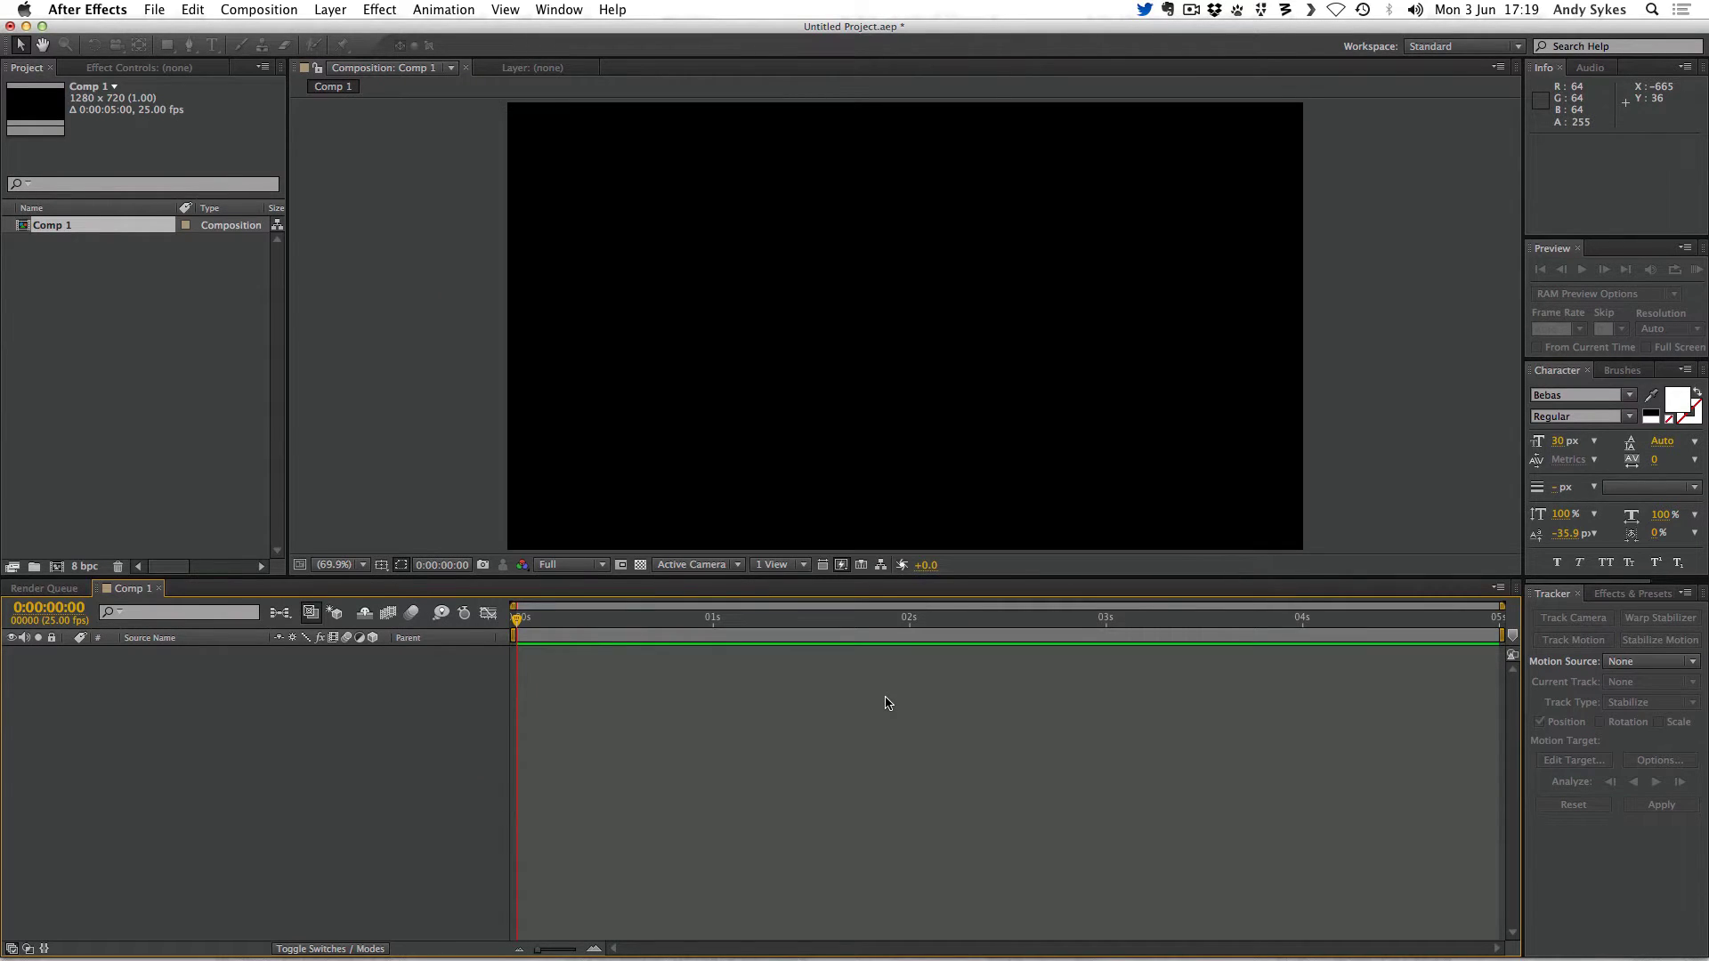
left_click(45, 250)
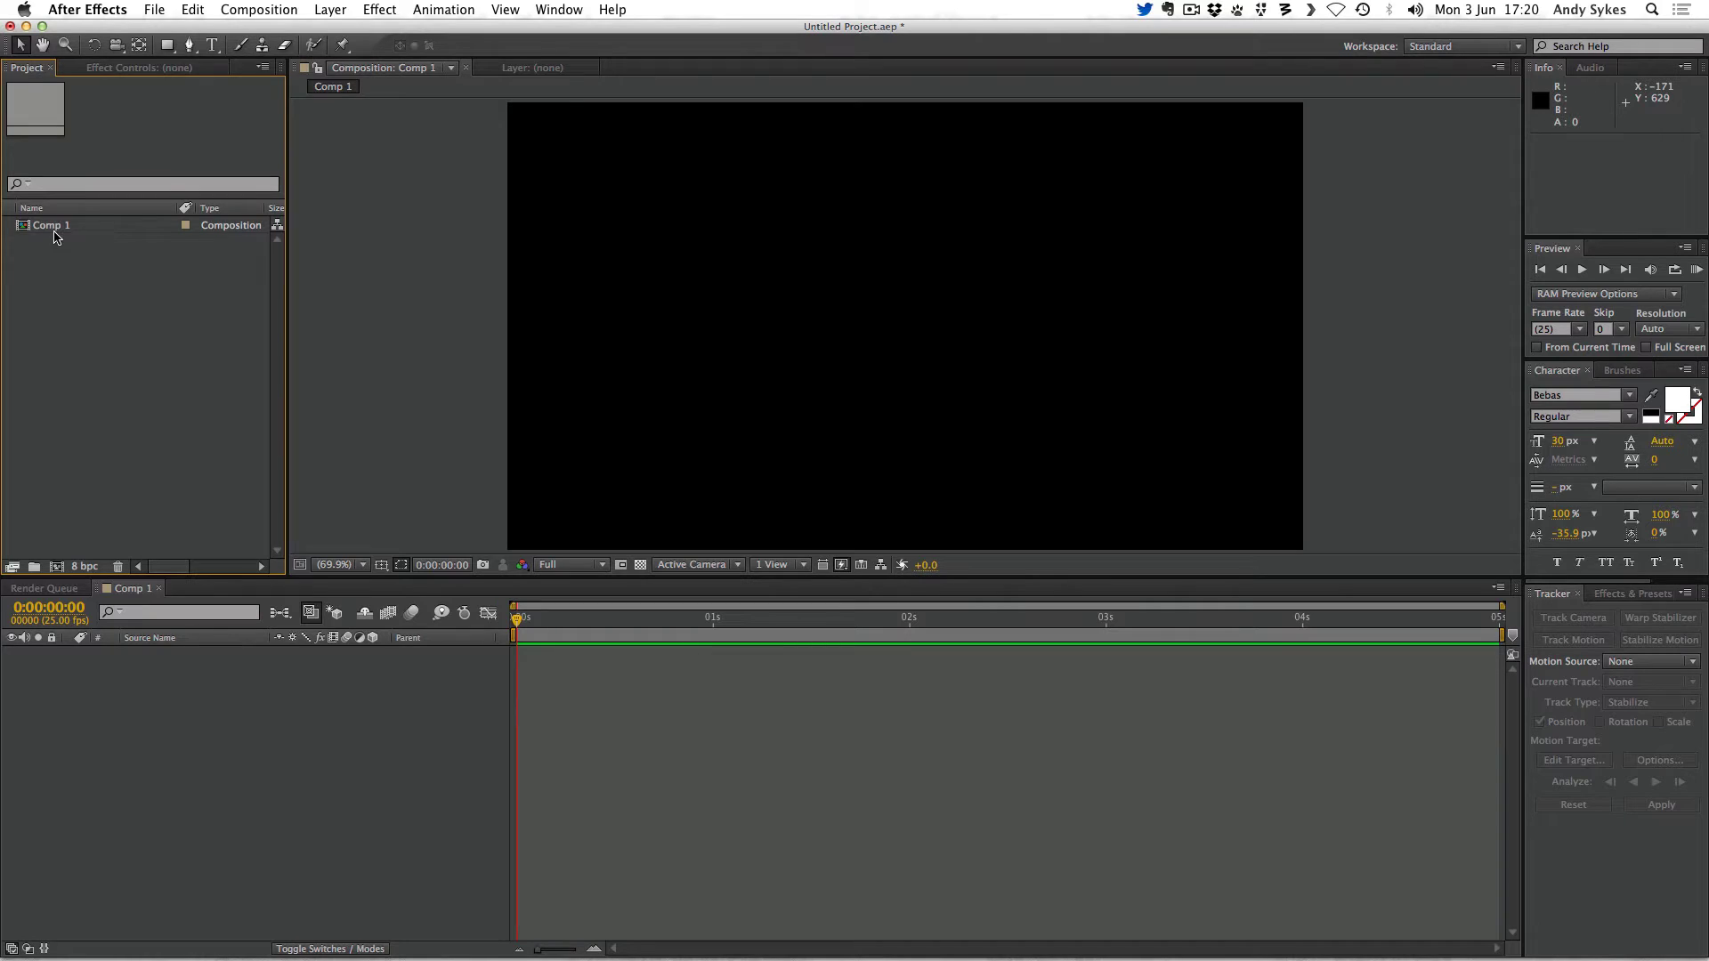
left_click(55, 229)
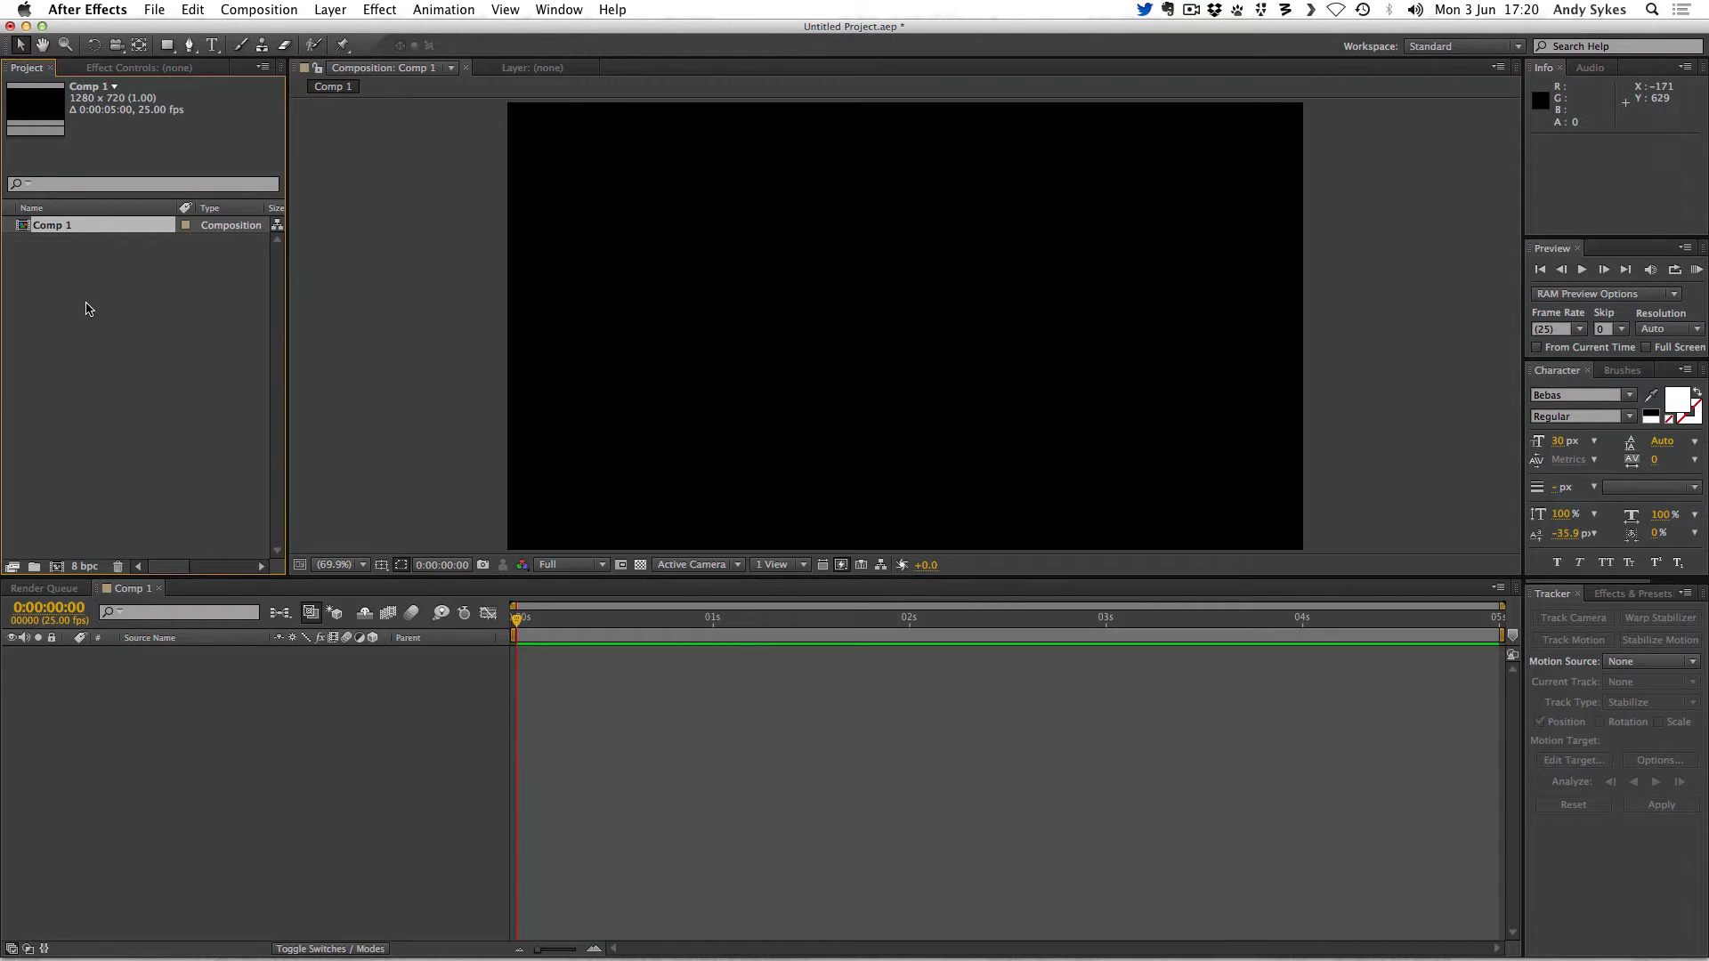
key("Return")
type("An")
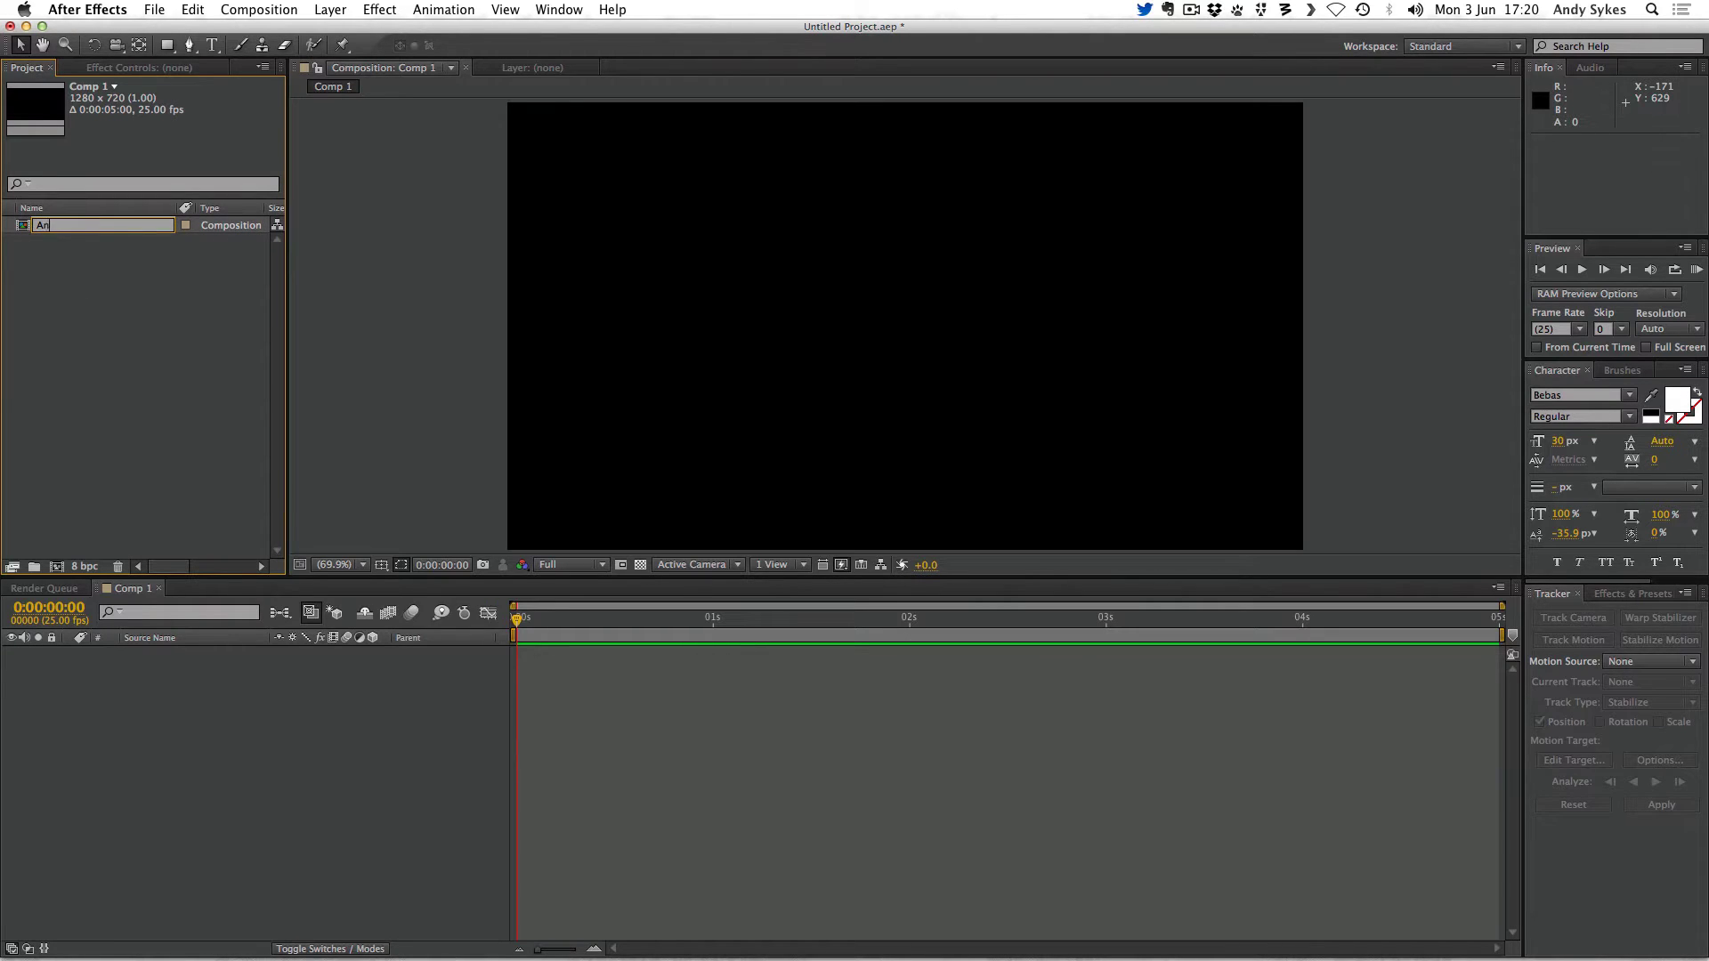
type("dy's Comp")
key("Return")
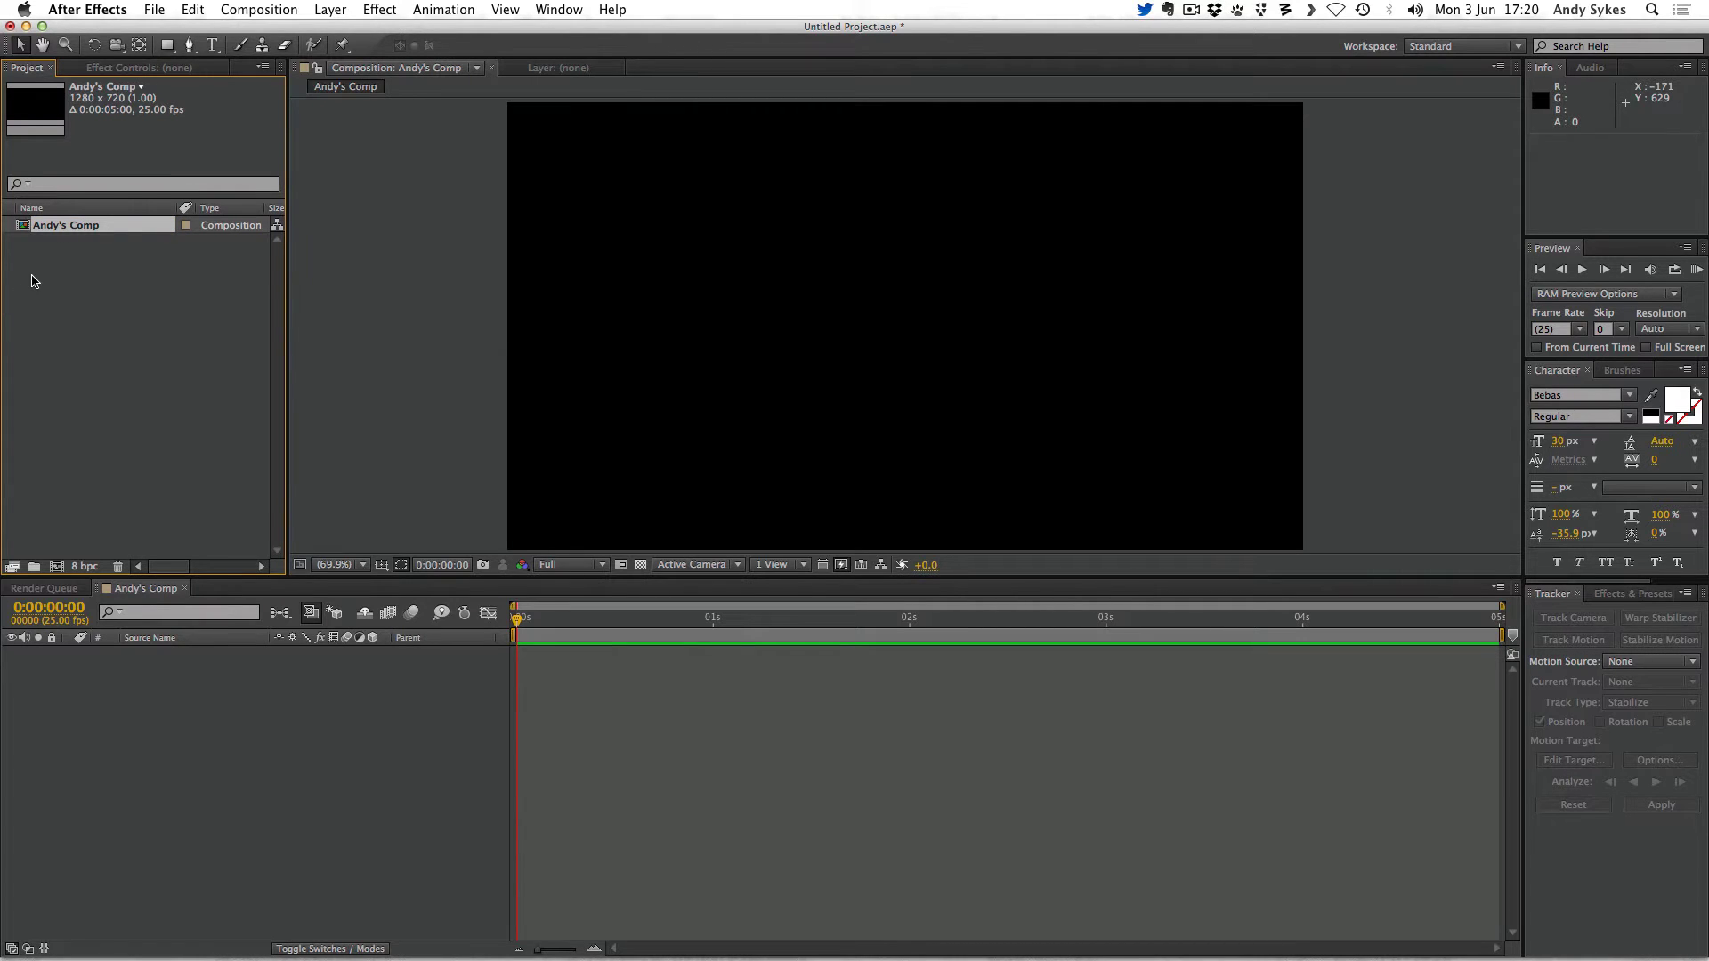
double_click(31, 230)
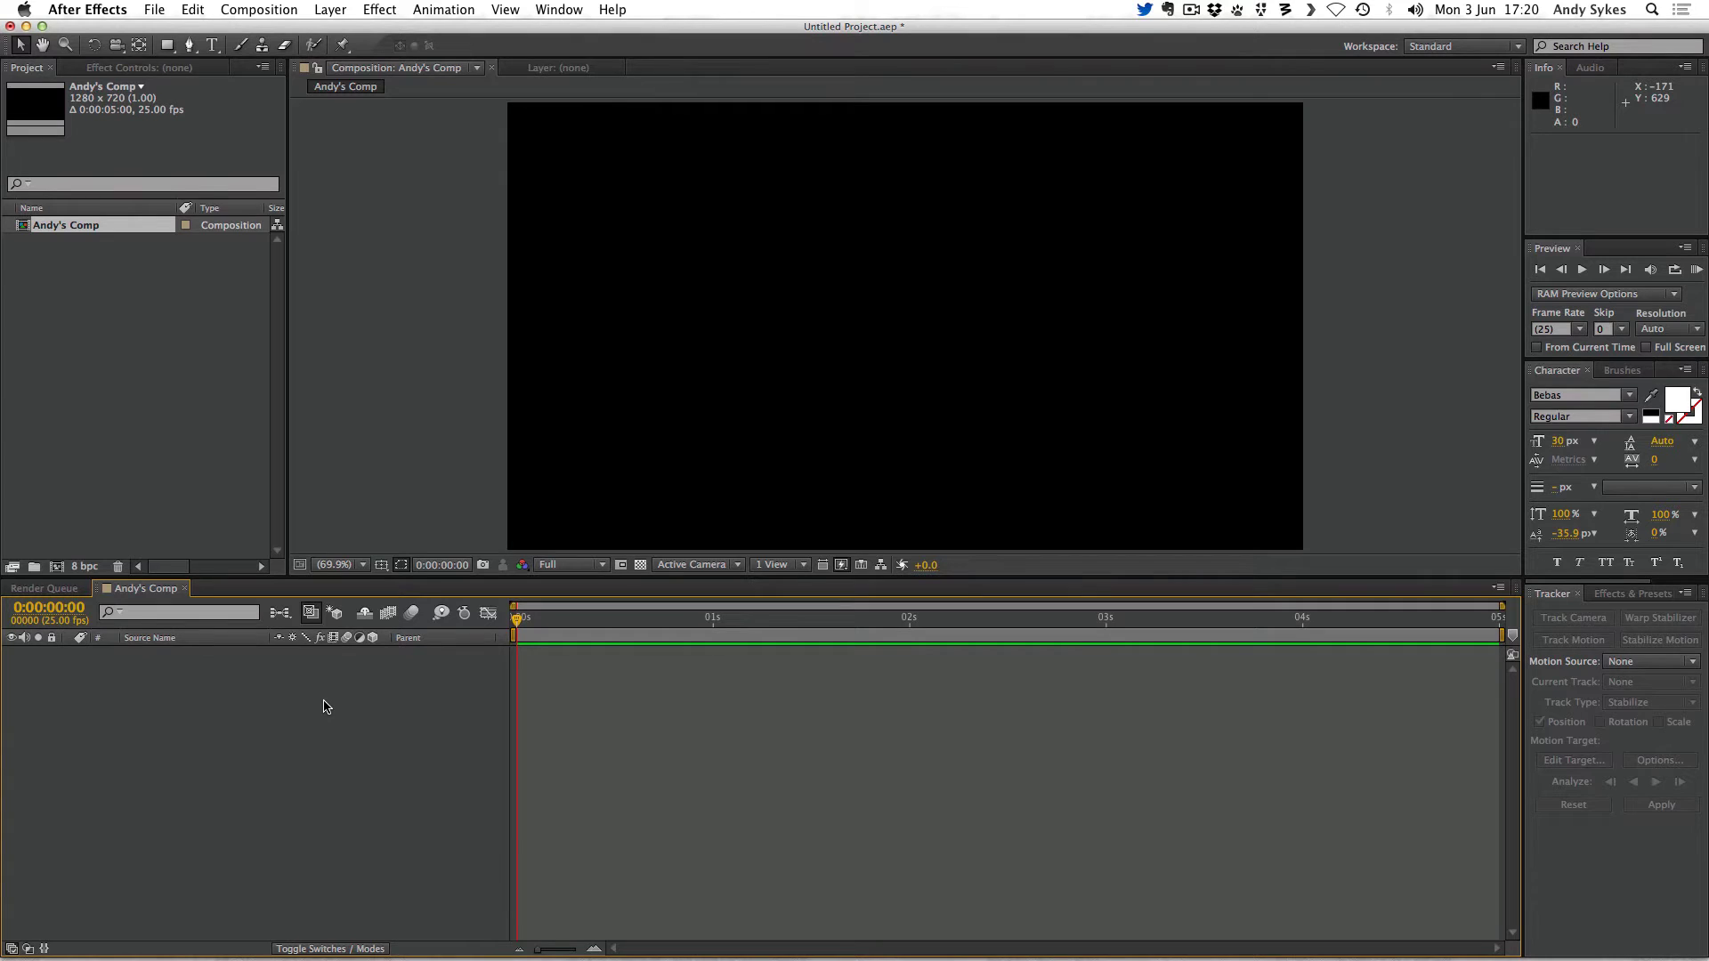
Step: Import fish-2-small.png and fish-small.png from the fish folder in Finder into the After Effects project
left_click(63, 949)
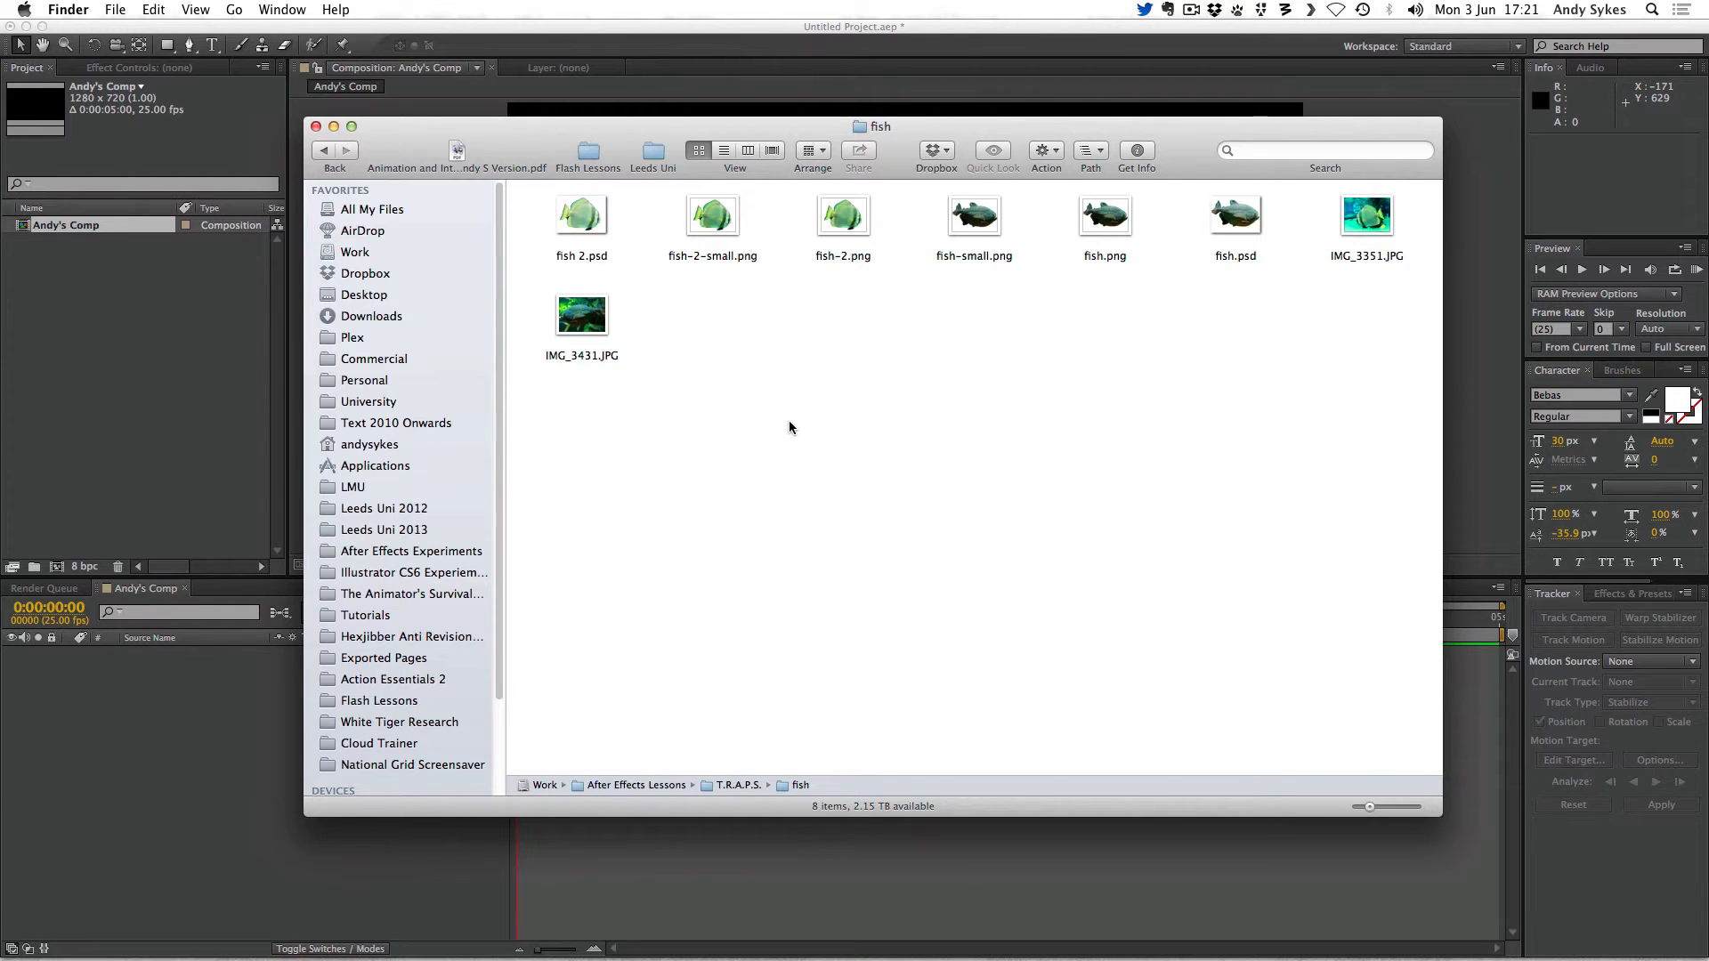
left_click(728, 225)
left_click(965, 223, "super")
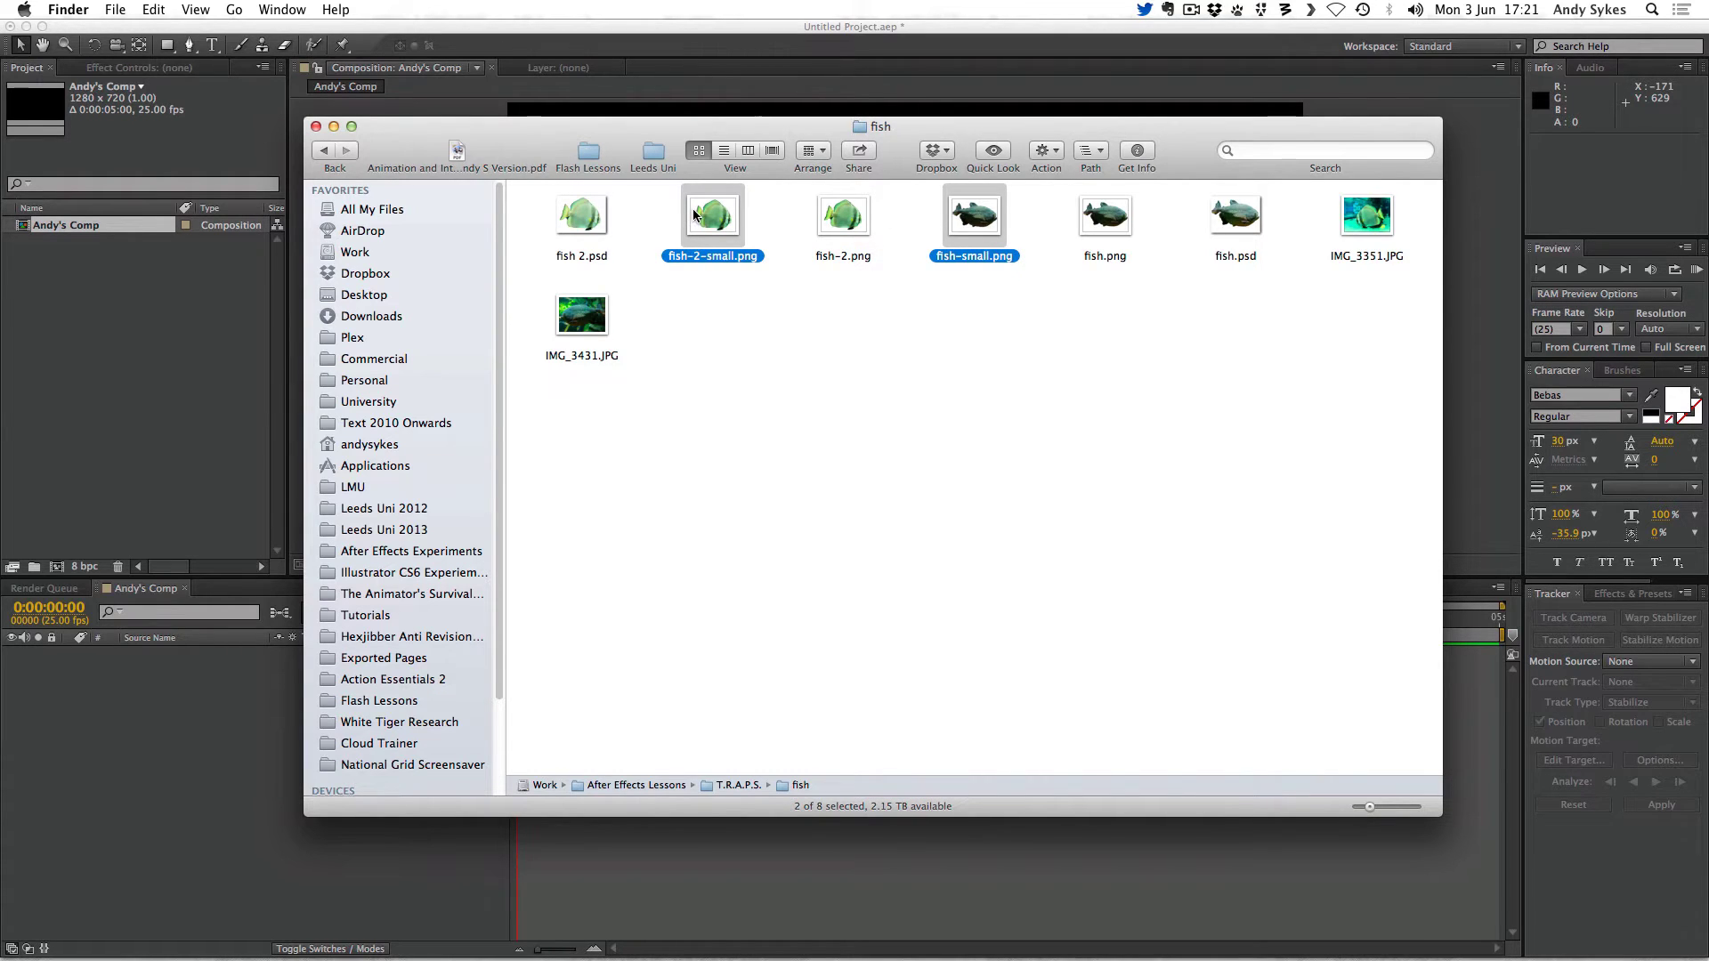
left_click_drag(695, 215, 70, 283)
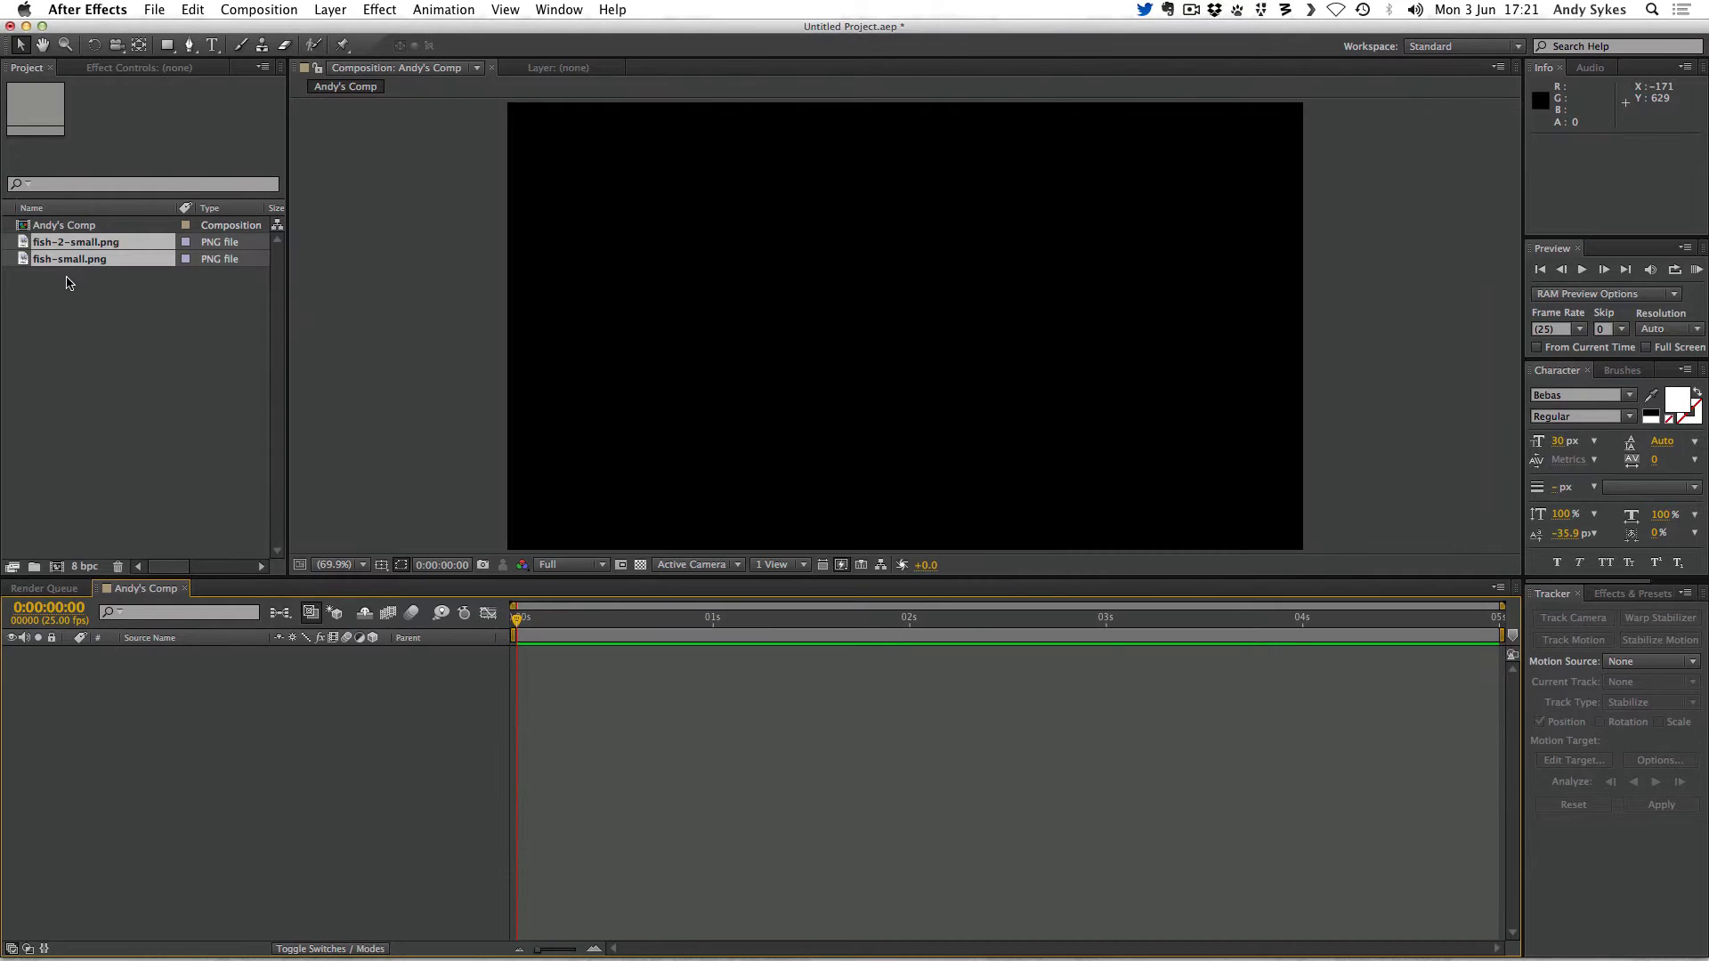
Step: Preview the imported fish-2-small.png and fish-small.png images as footage
left_click(122, 281)
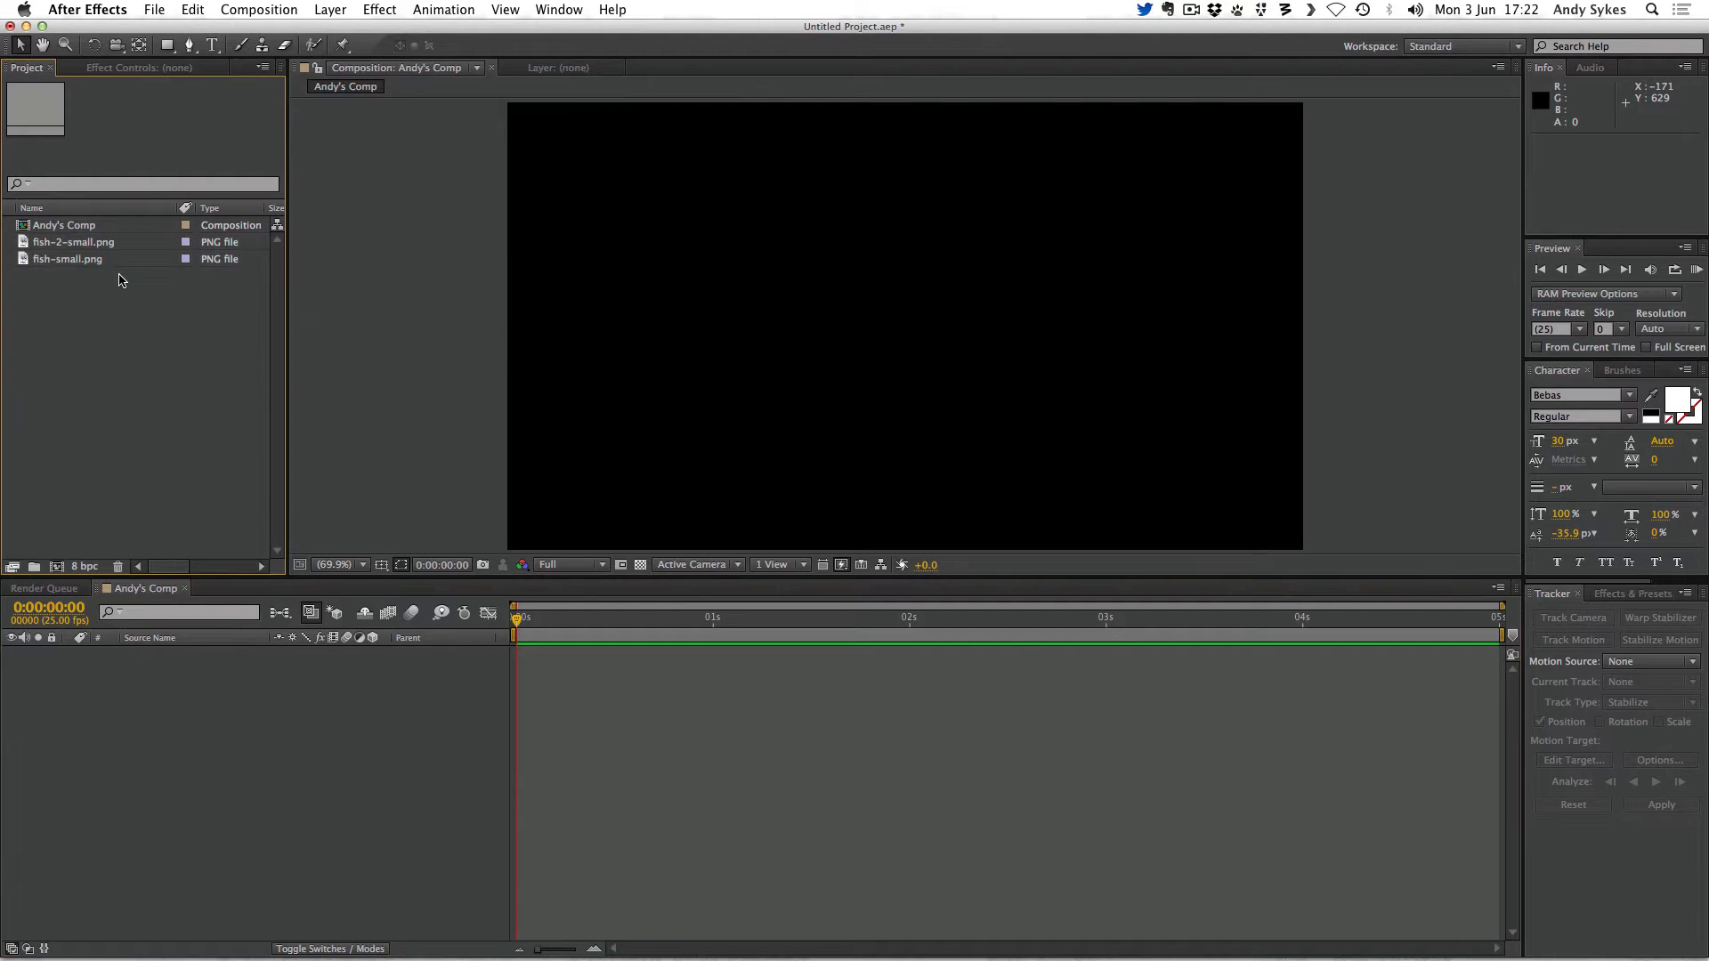
double_click(78, 246)
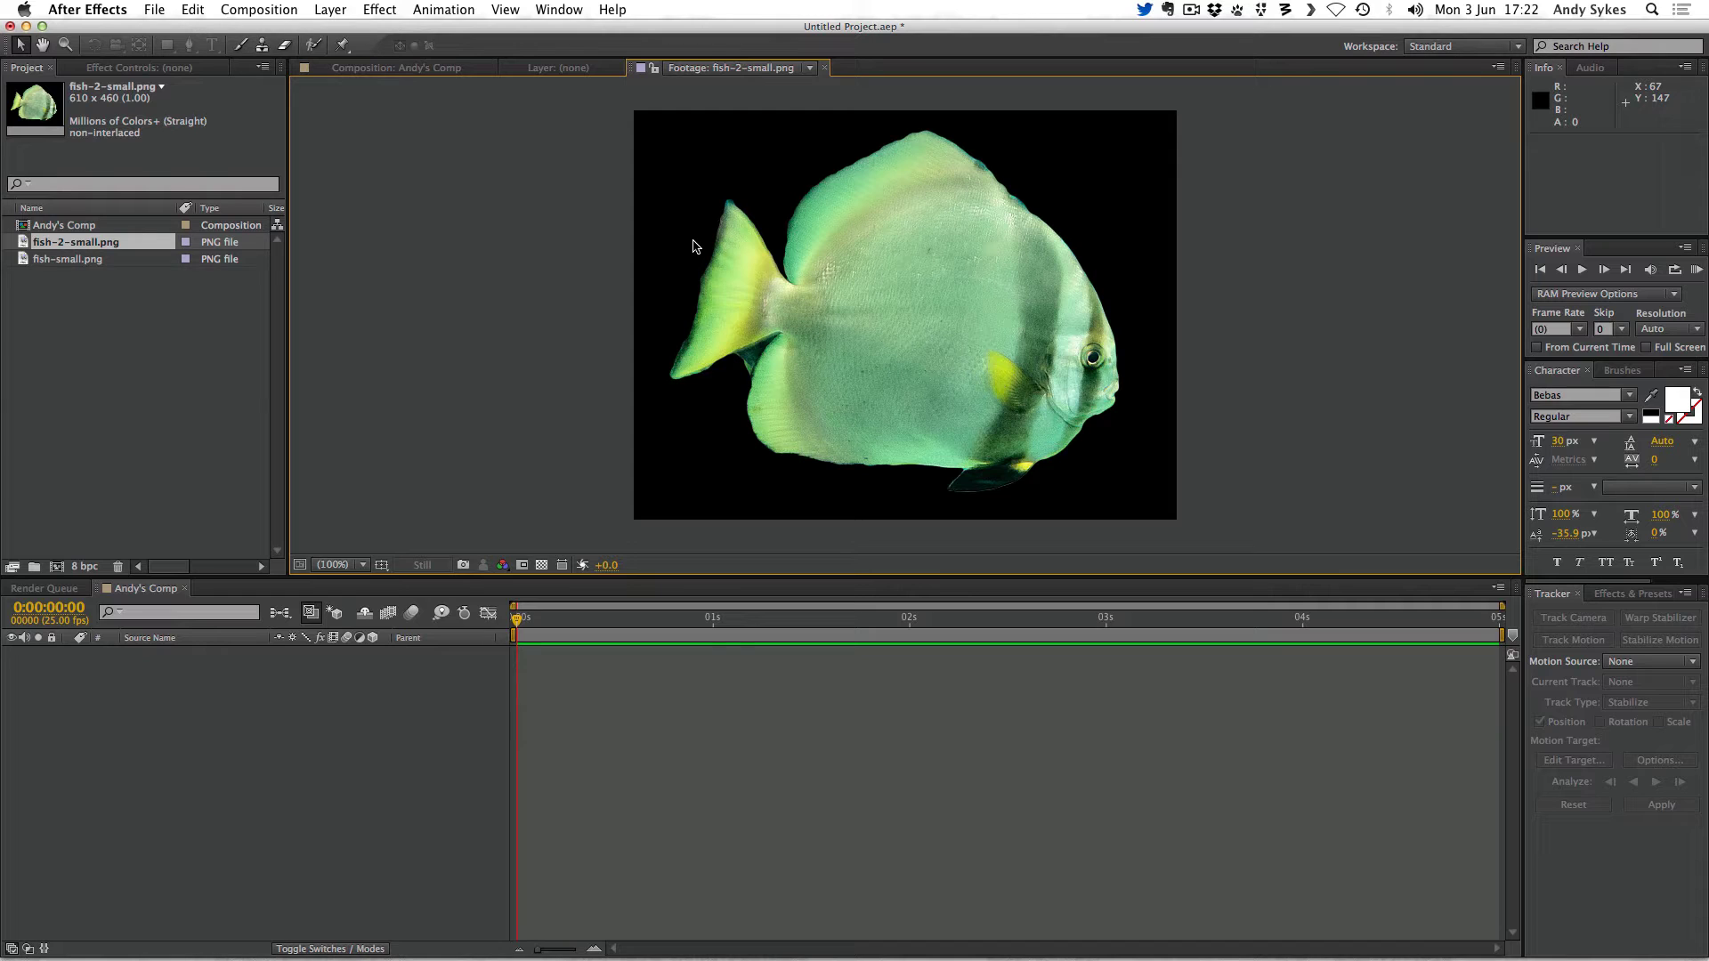
double_click(70, 259)
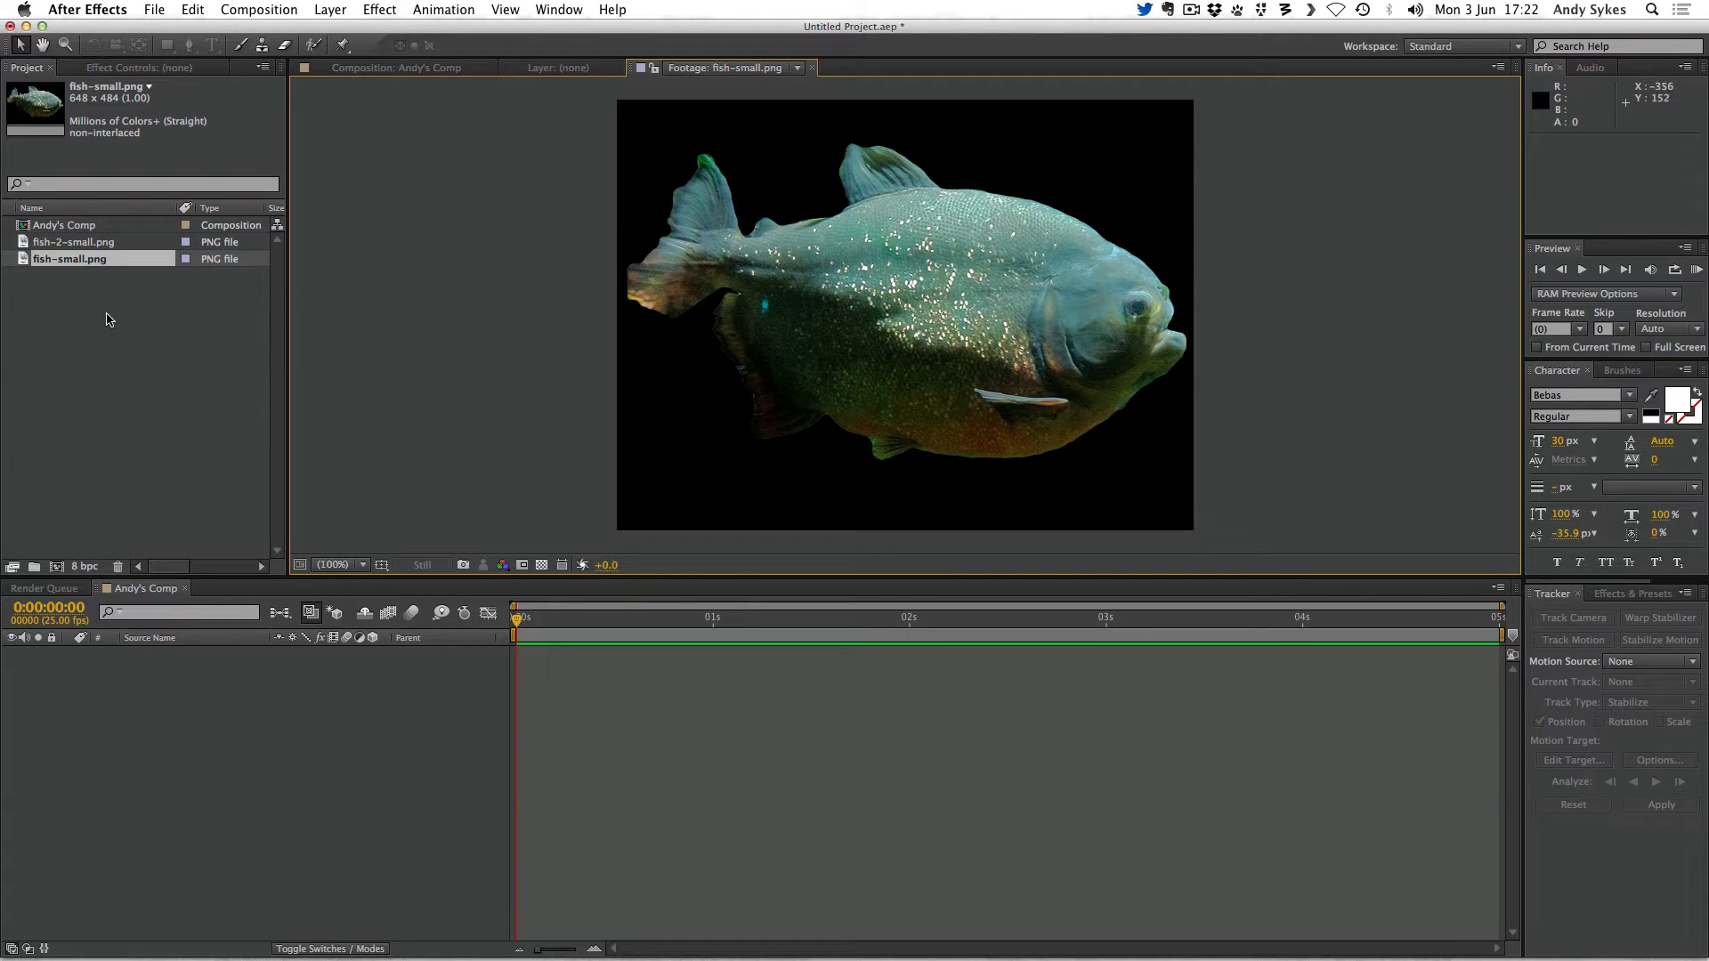
Step: Add fish-small.png to the composition as a layer scaled to about 59% and positioned at about 225, 399
left_click_drag(81, 261, 169, 797)
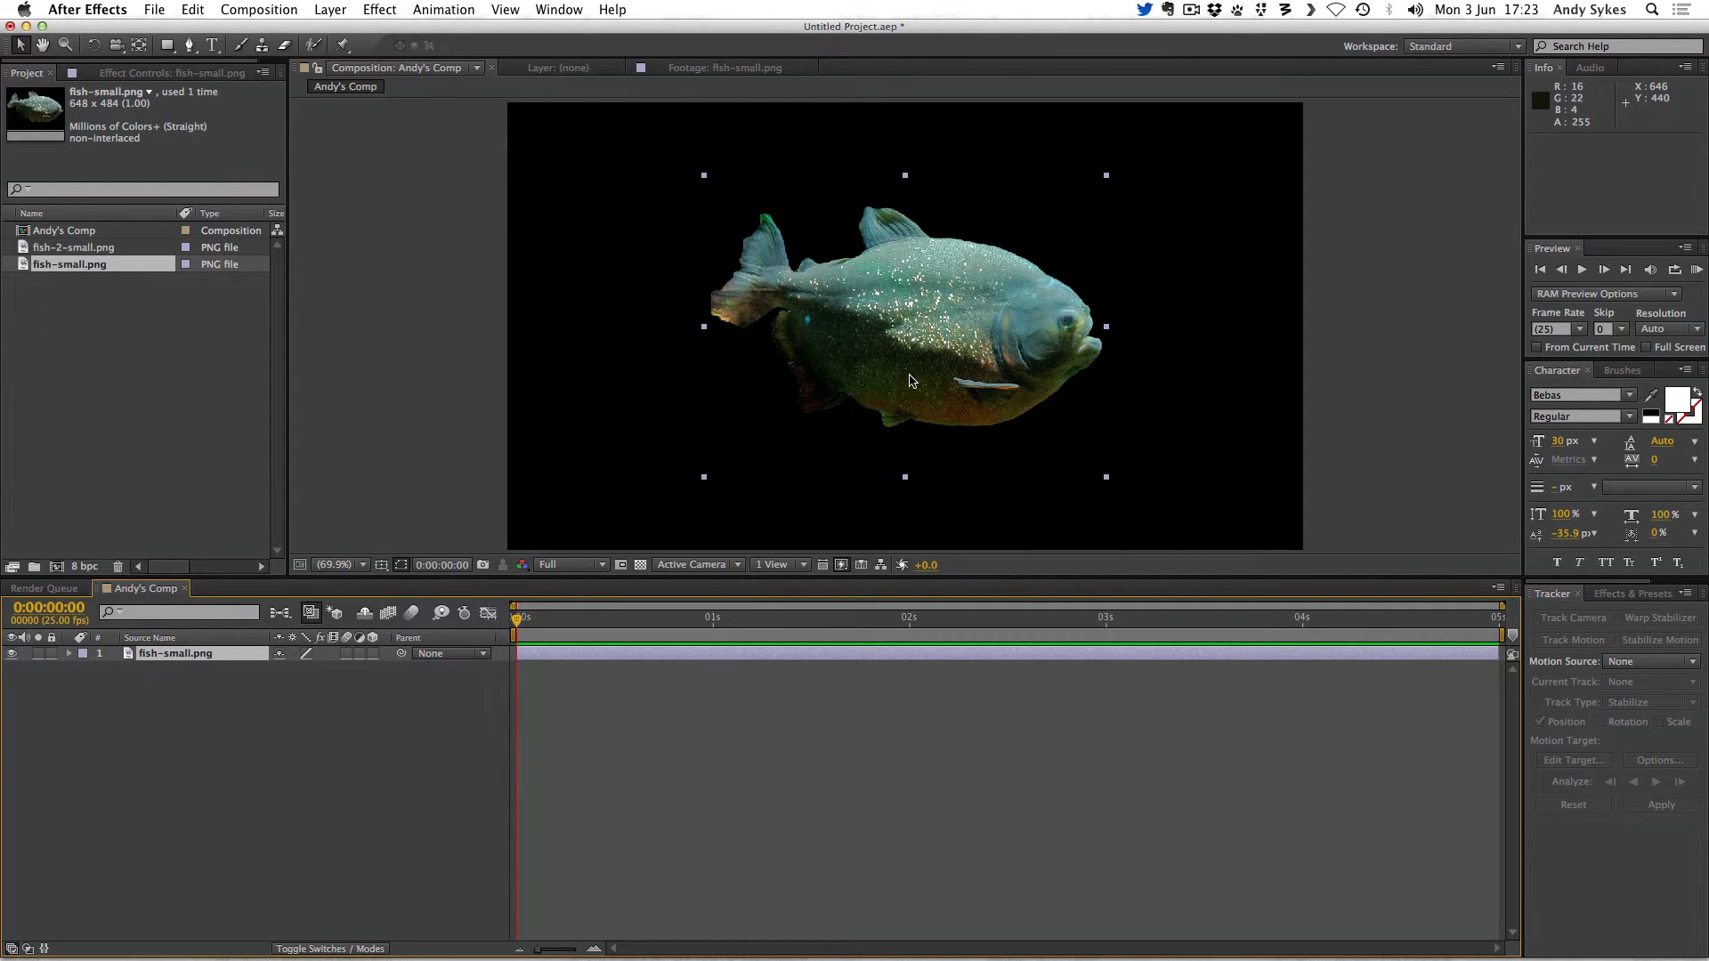
mouse_move(1008, 339)
left_mouse_down()
mouse_move(1265, 393)
mouse_move(988, 322)
mouse_move(1067, 319)
mouse_move(878, 307)
mouse_move(1033, 324)
left_mouse_up()
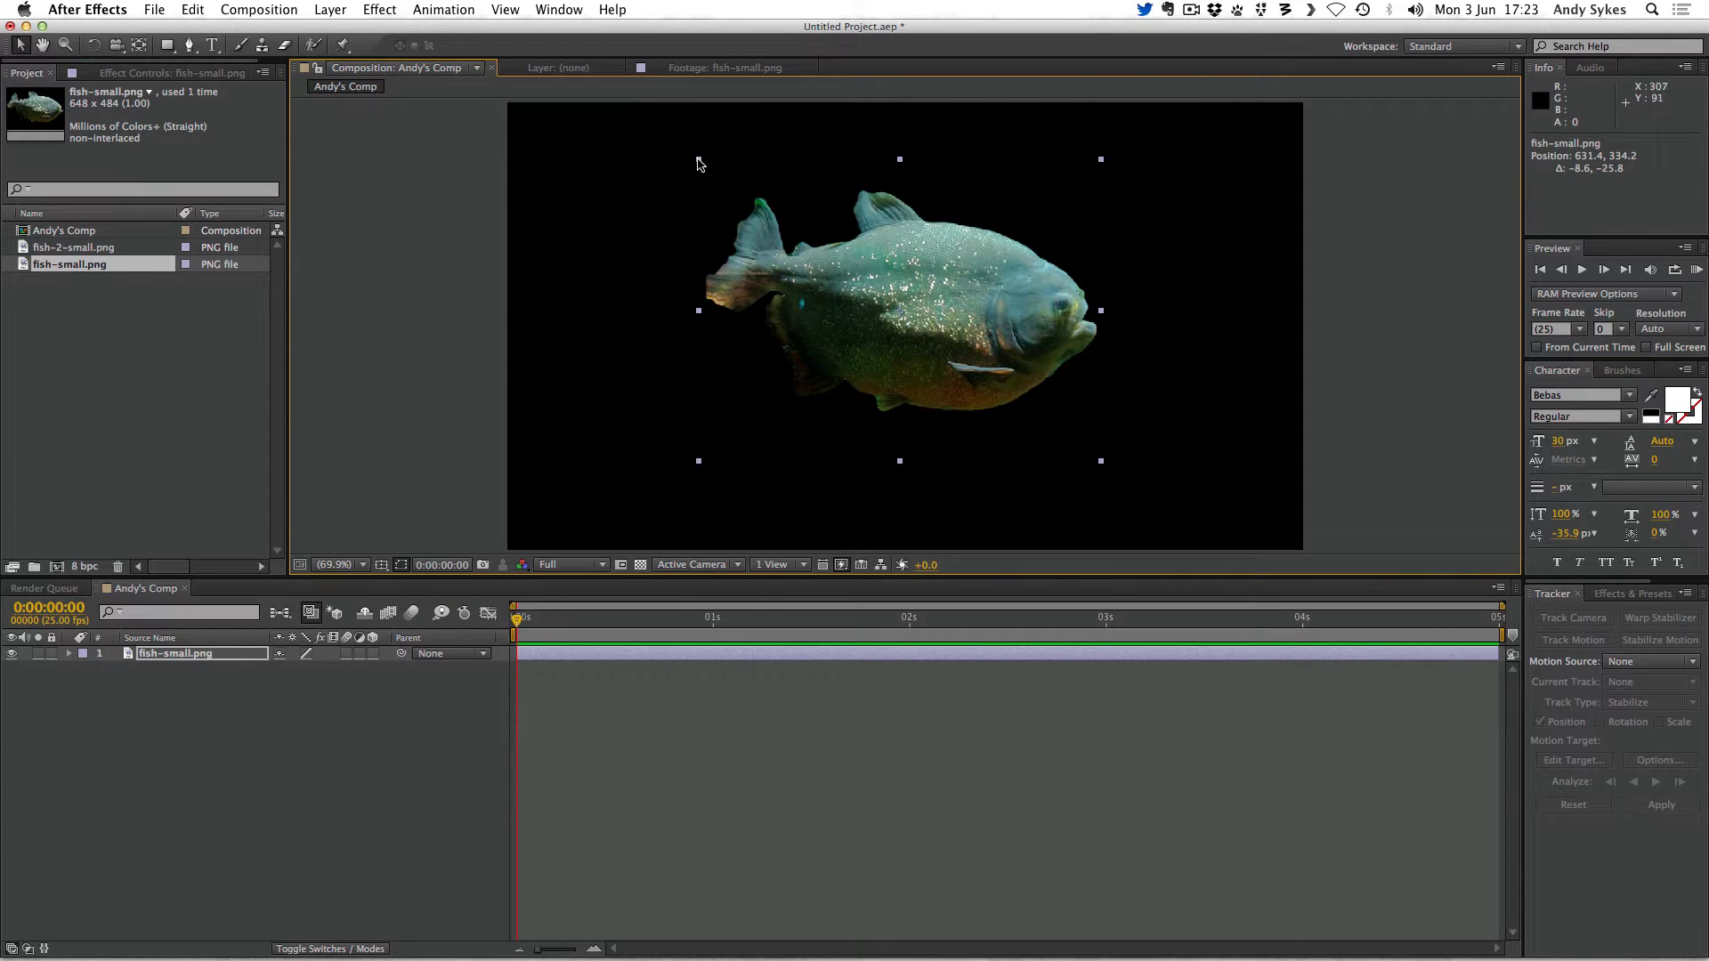
left_click_drag(699, 160, 765, 225)
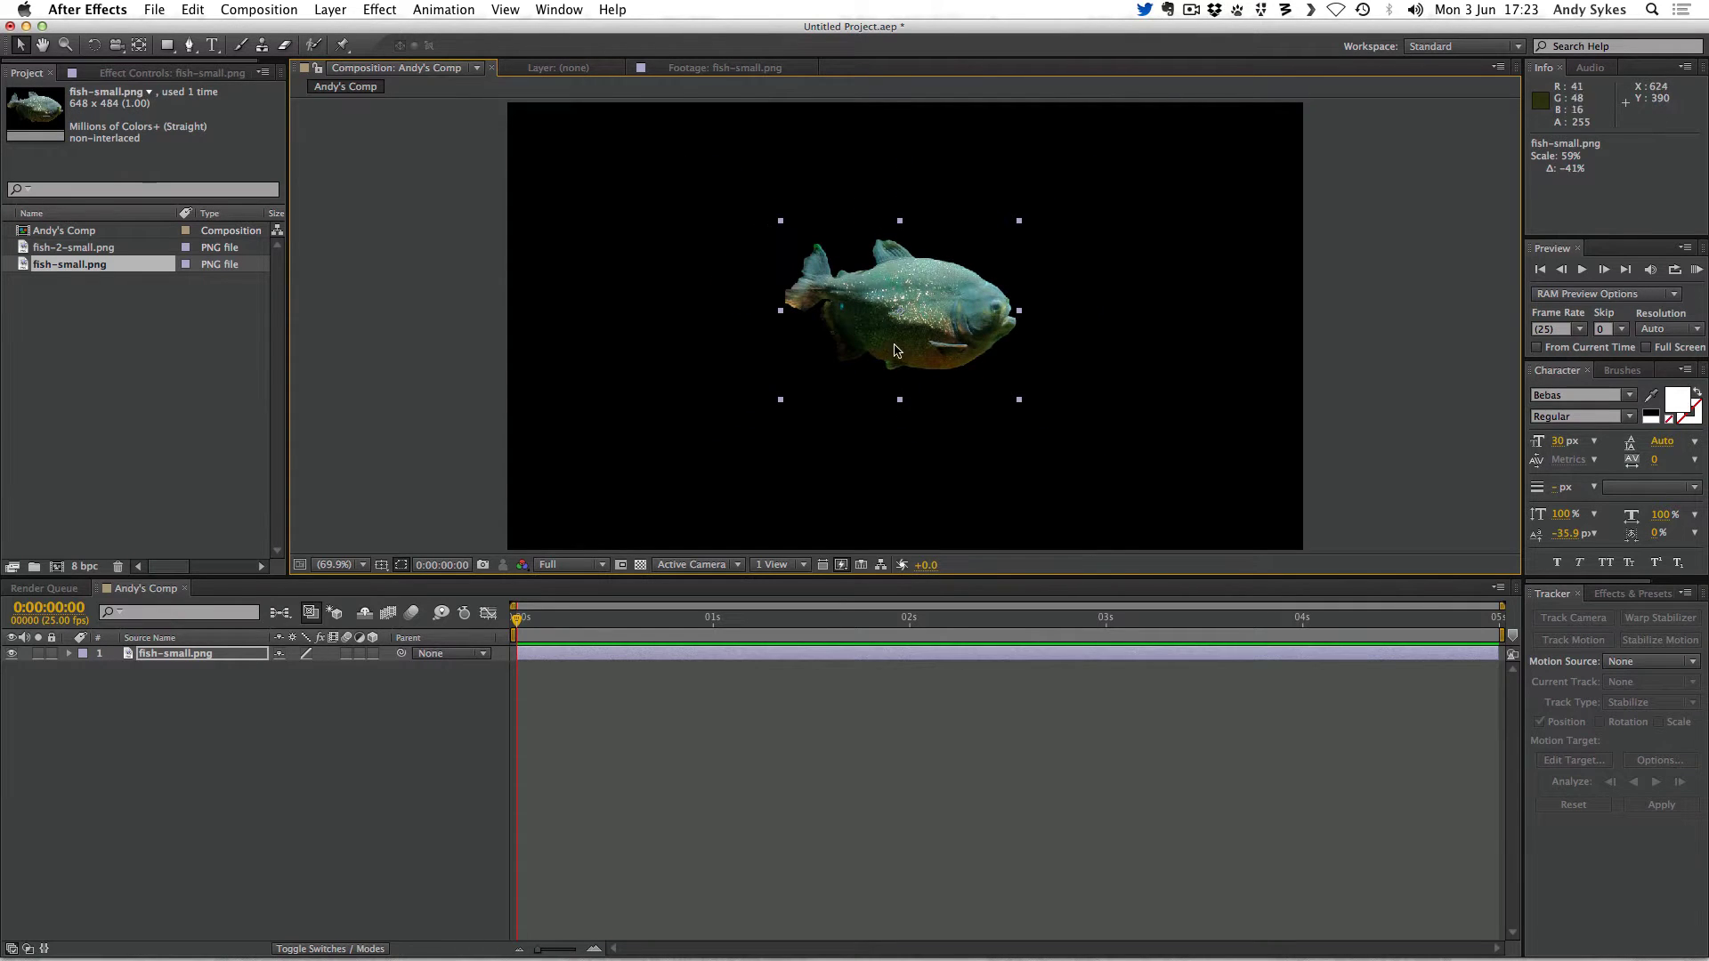
left_click_drag(910, 348, 659, 388)
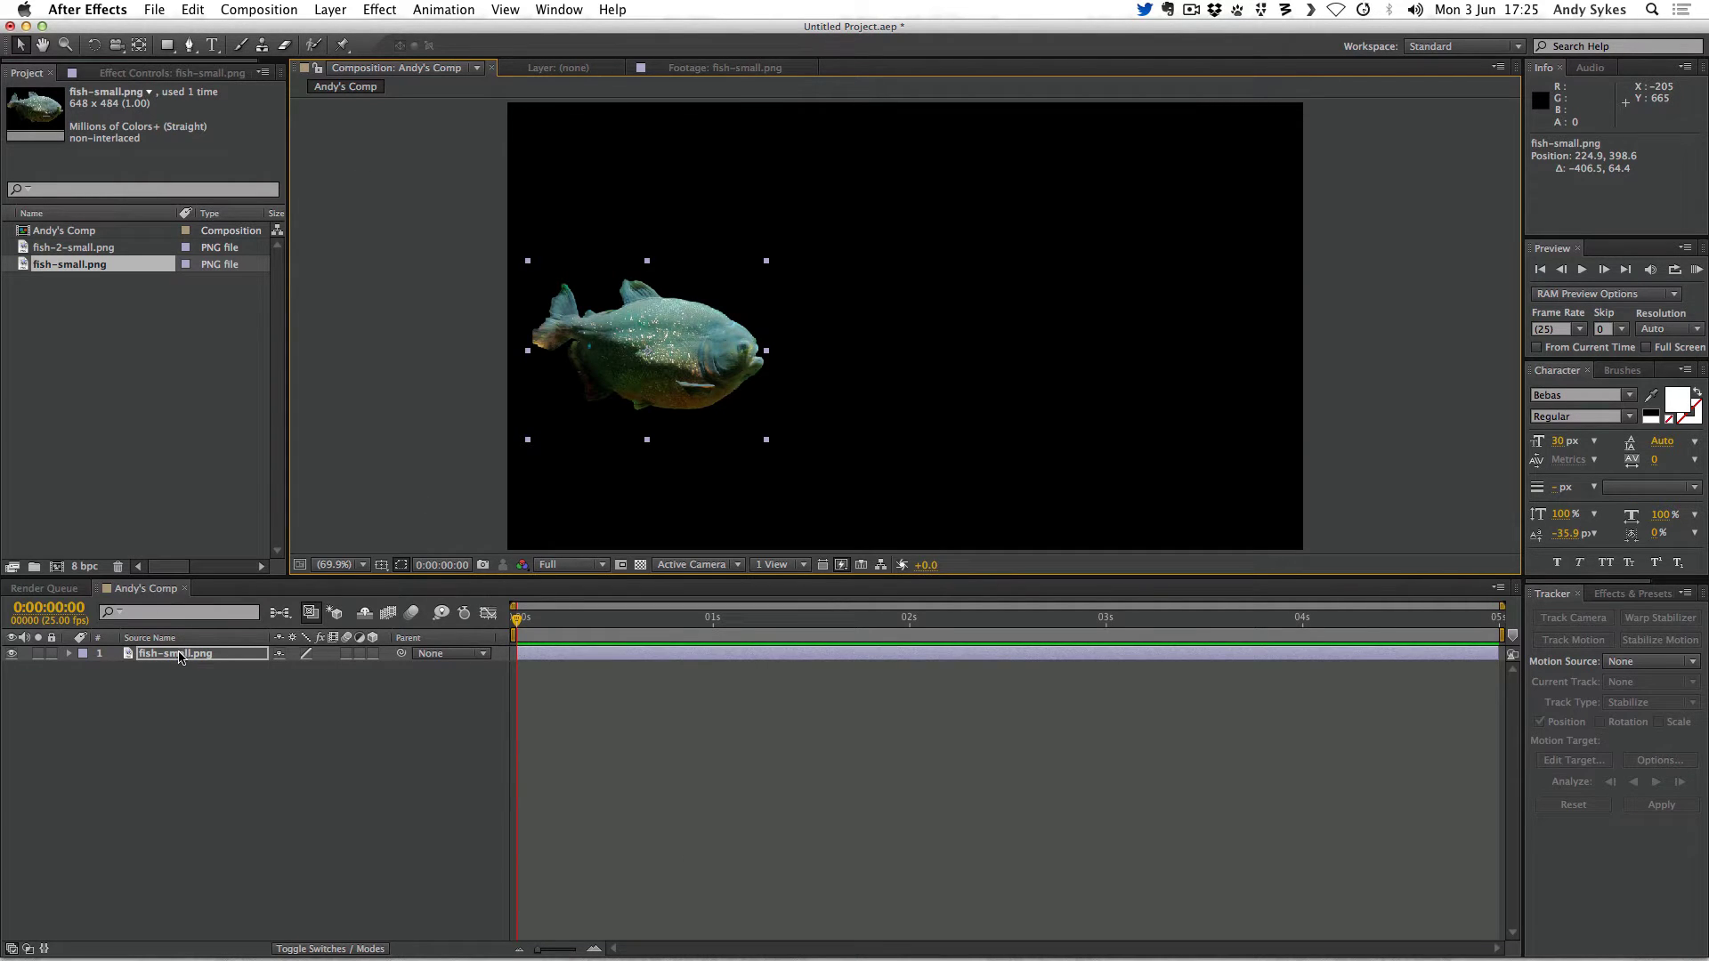
Step: Keyframe the fish-small.png layer's opacity at 100% at 0:00:00:00 and 0% at 0:00:02:00
key("t")
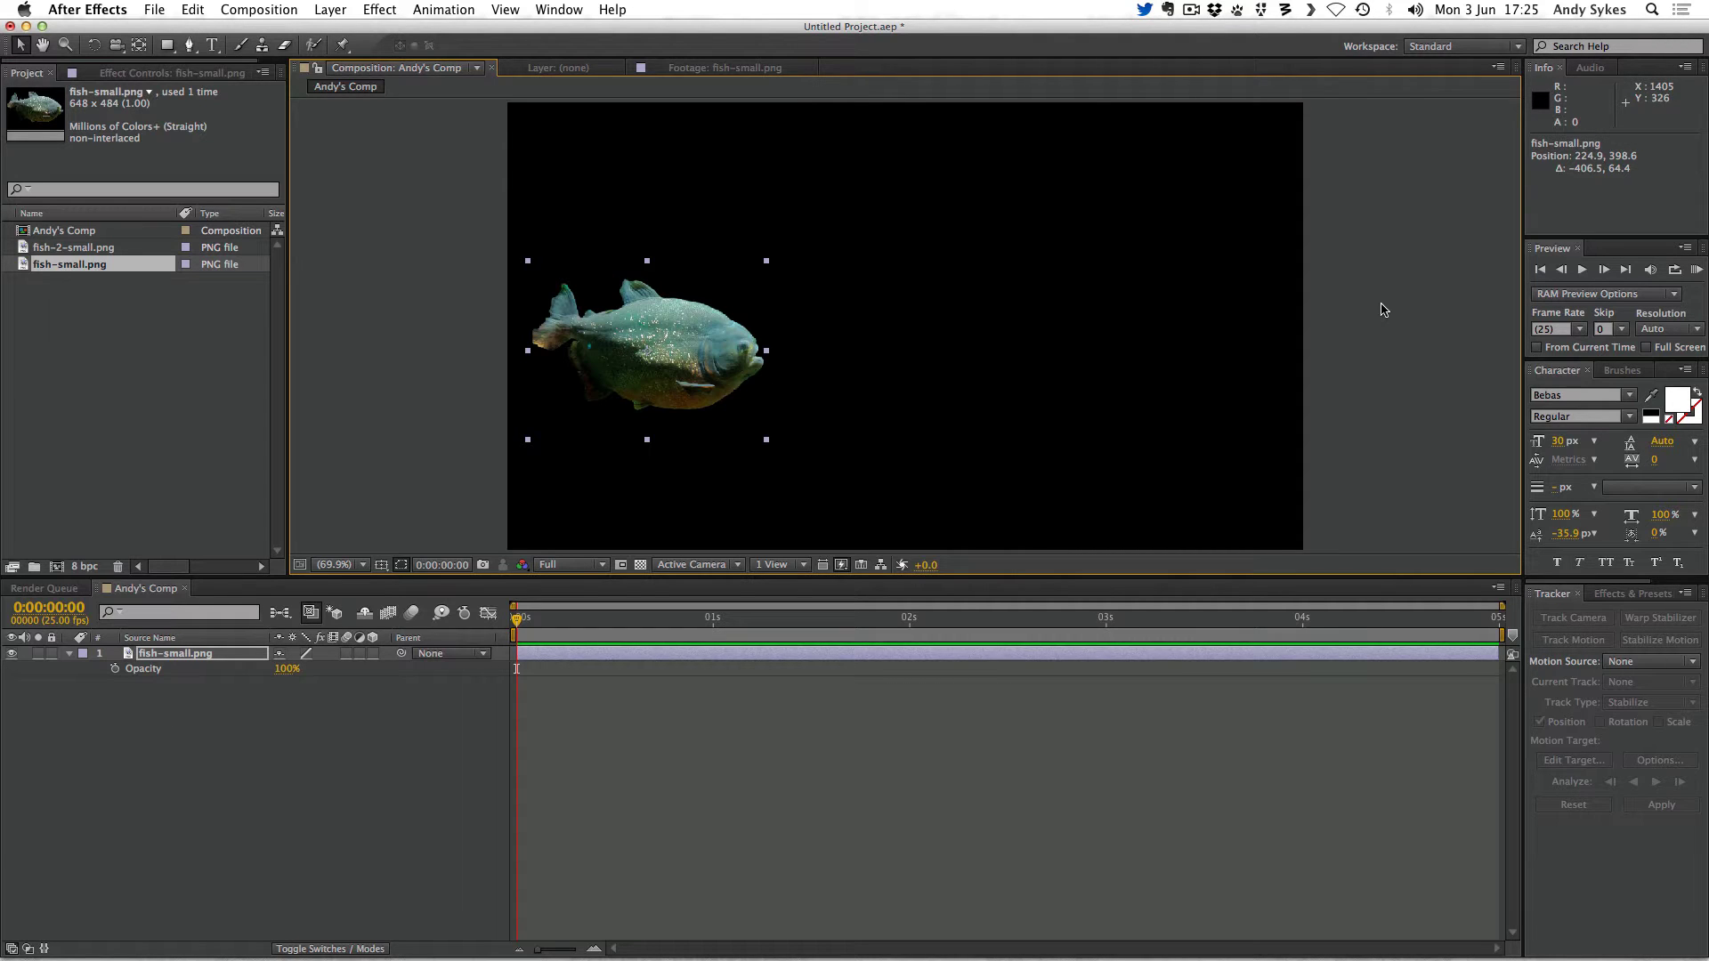
left_click(114, 670)
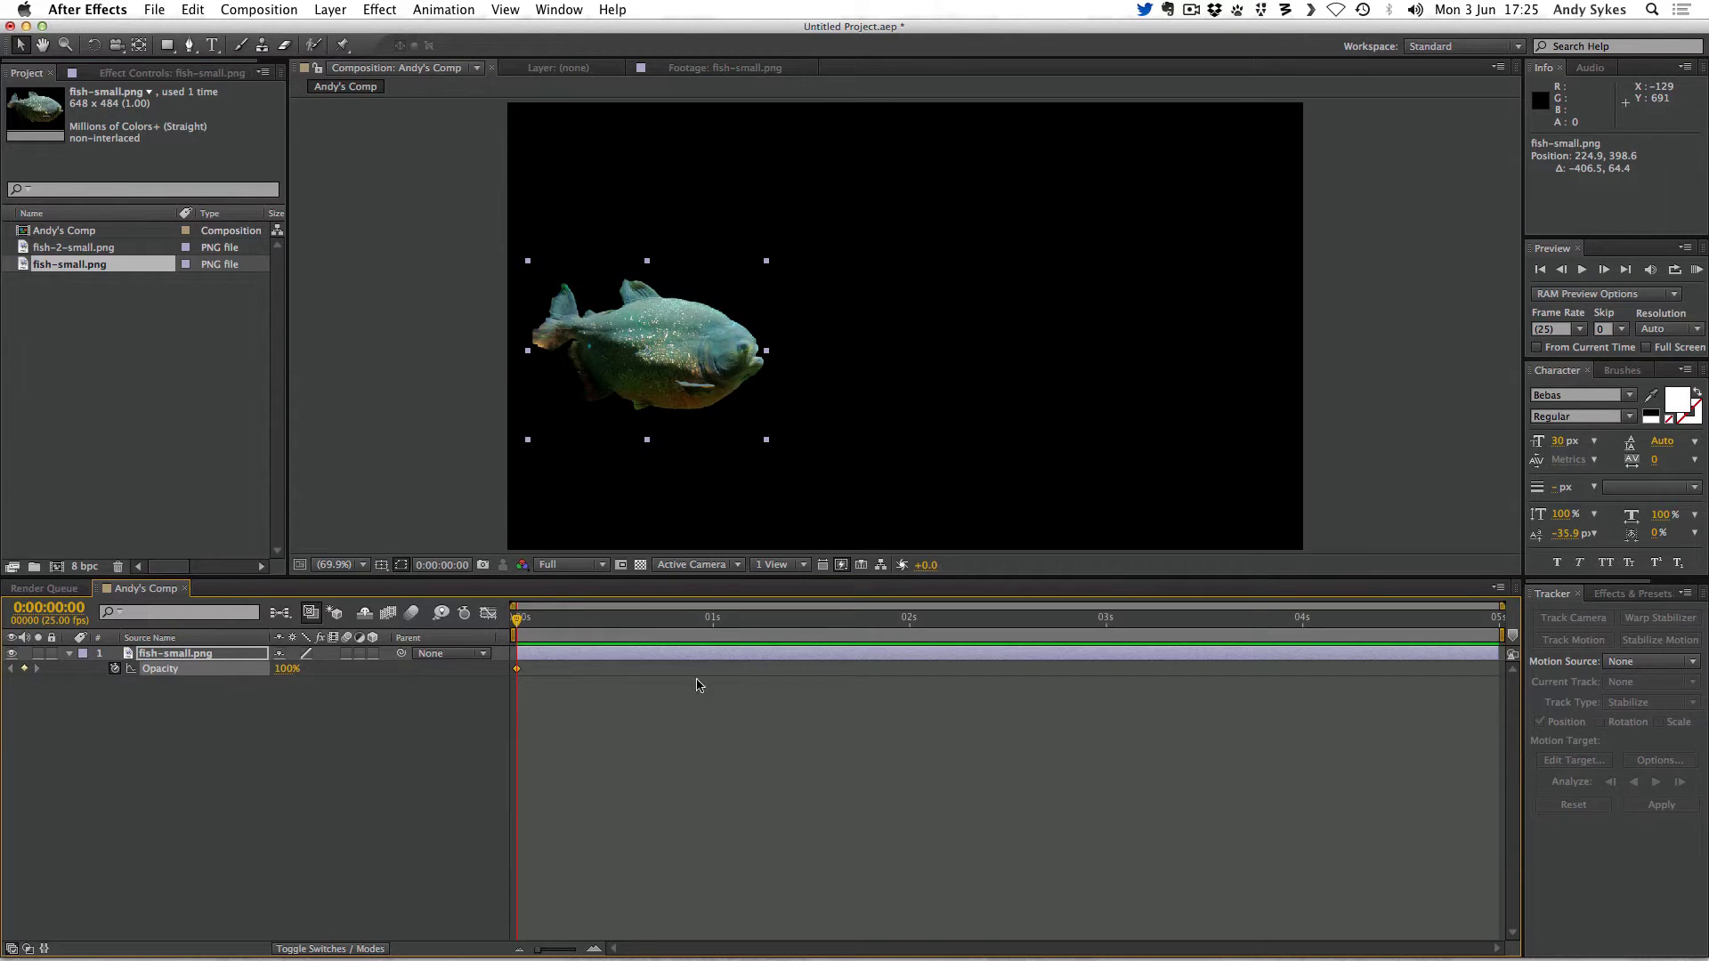
left_click_drag(868, 620, 909, 620)
left_click(285, 675)
type("0")
key("Return")
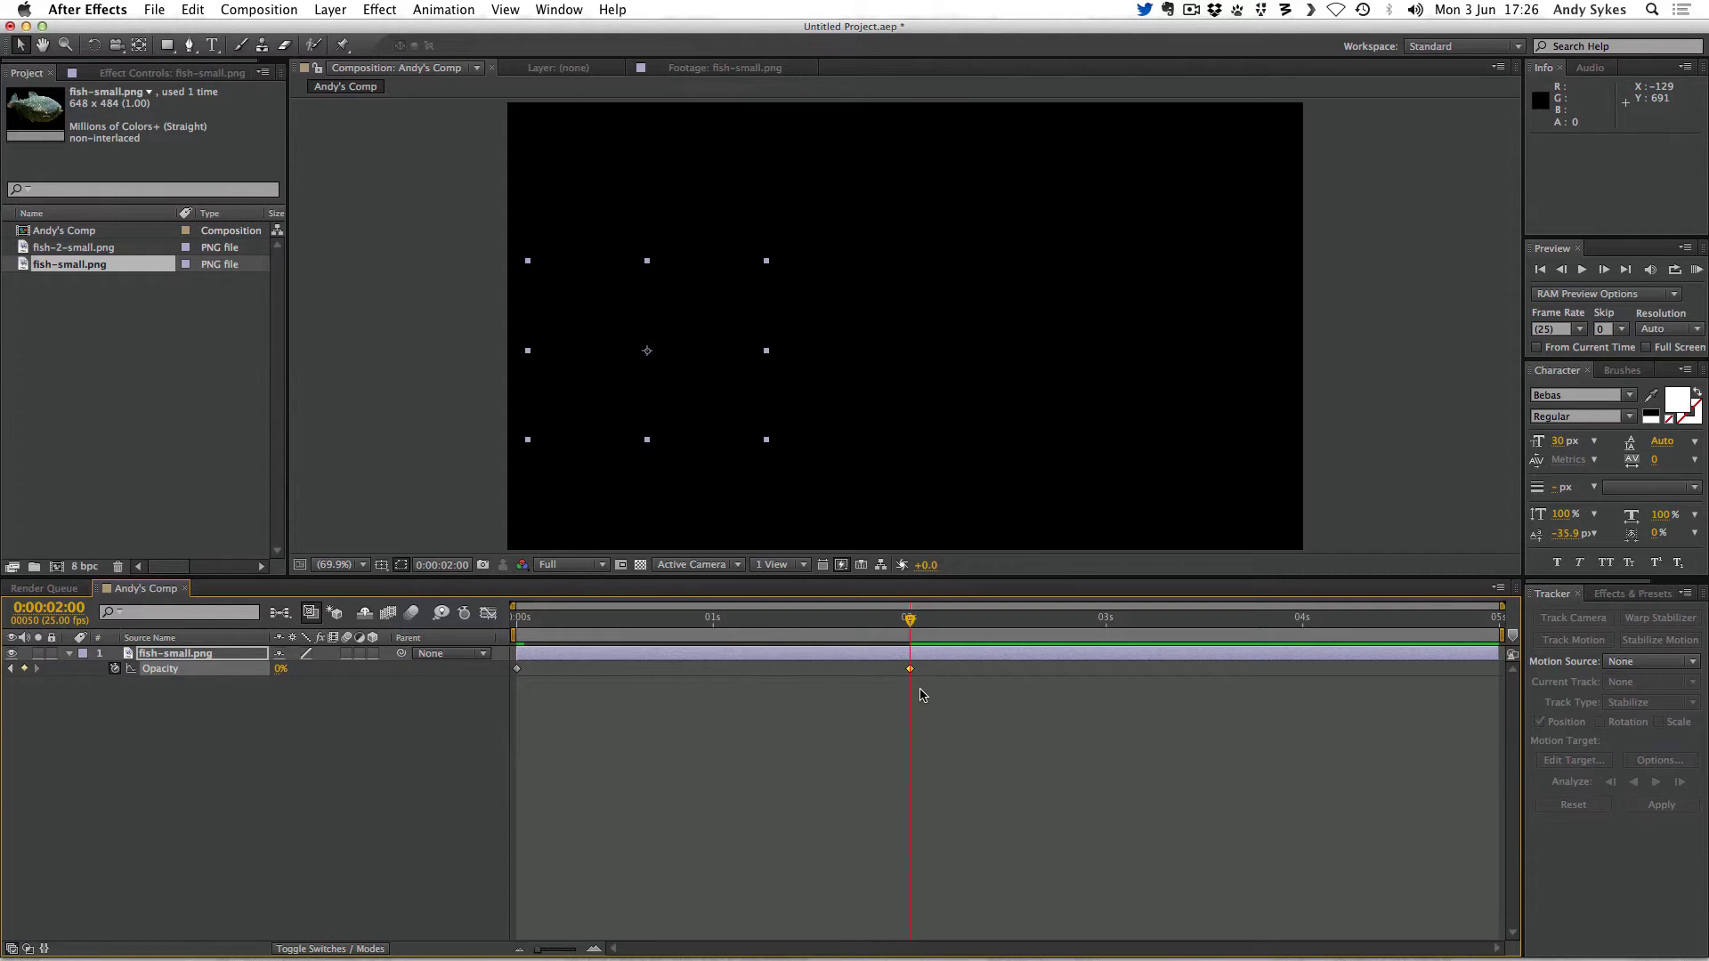
Step: Review the fish layer's fade by scrubbing and jumping between its two opacity keyframes, ending at the first one
key("Home")
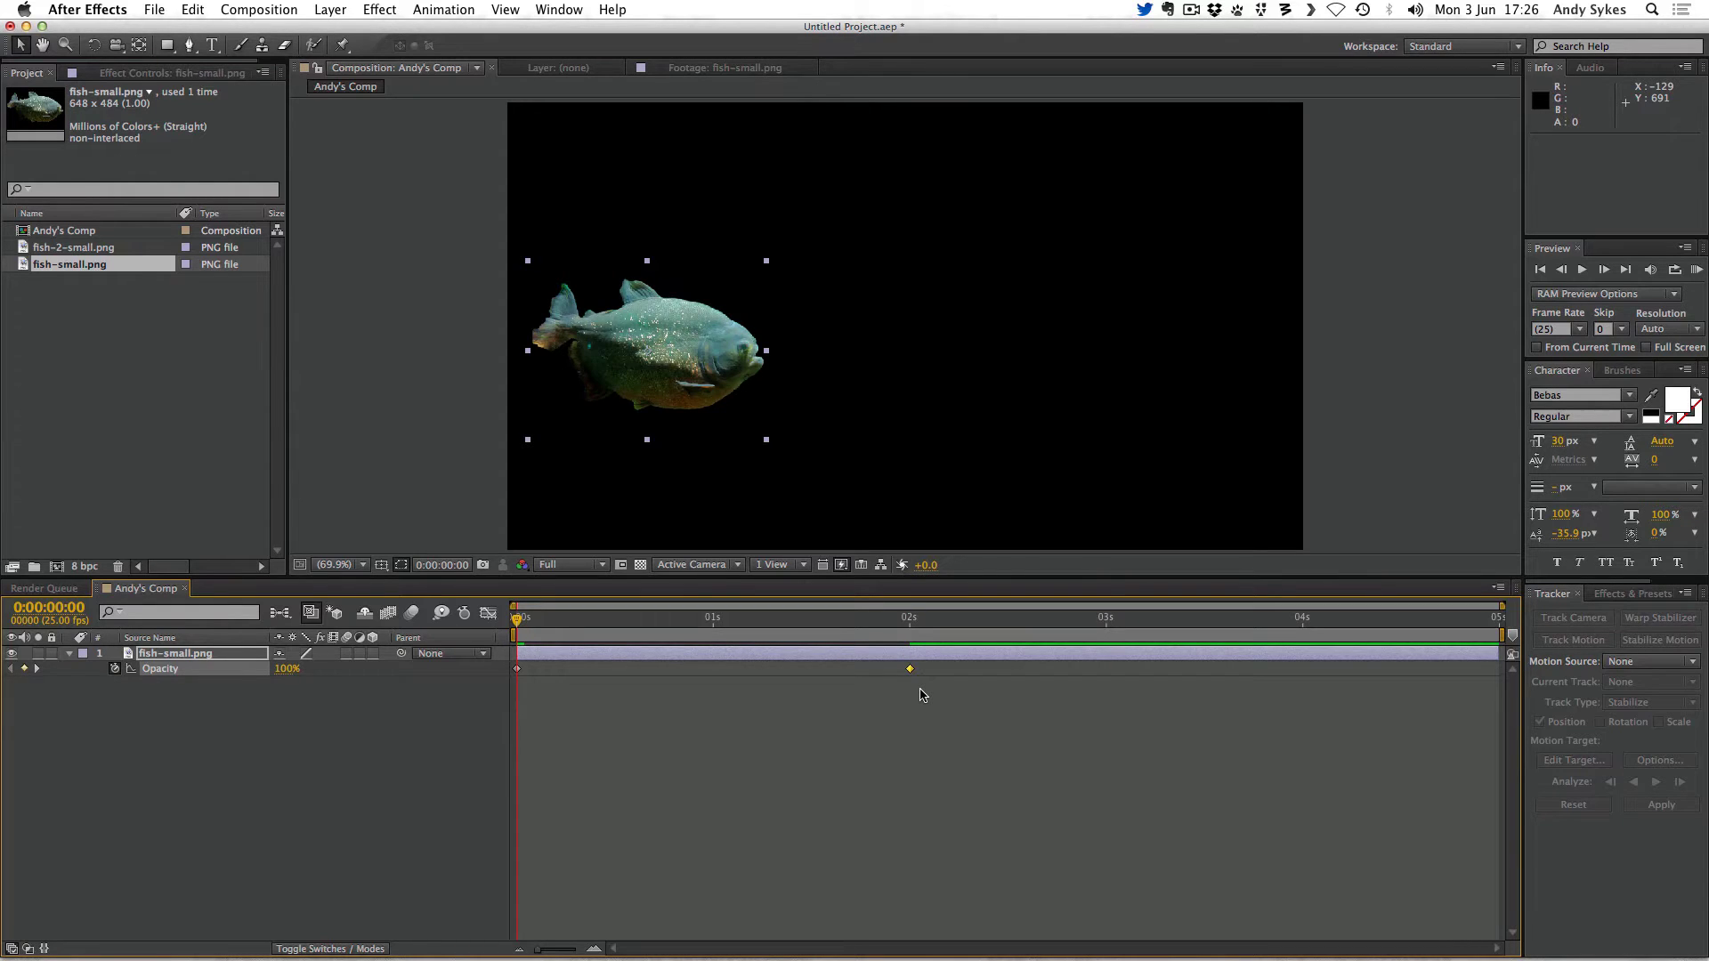
key("k")
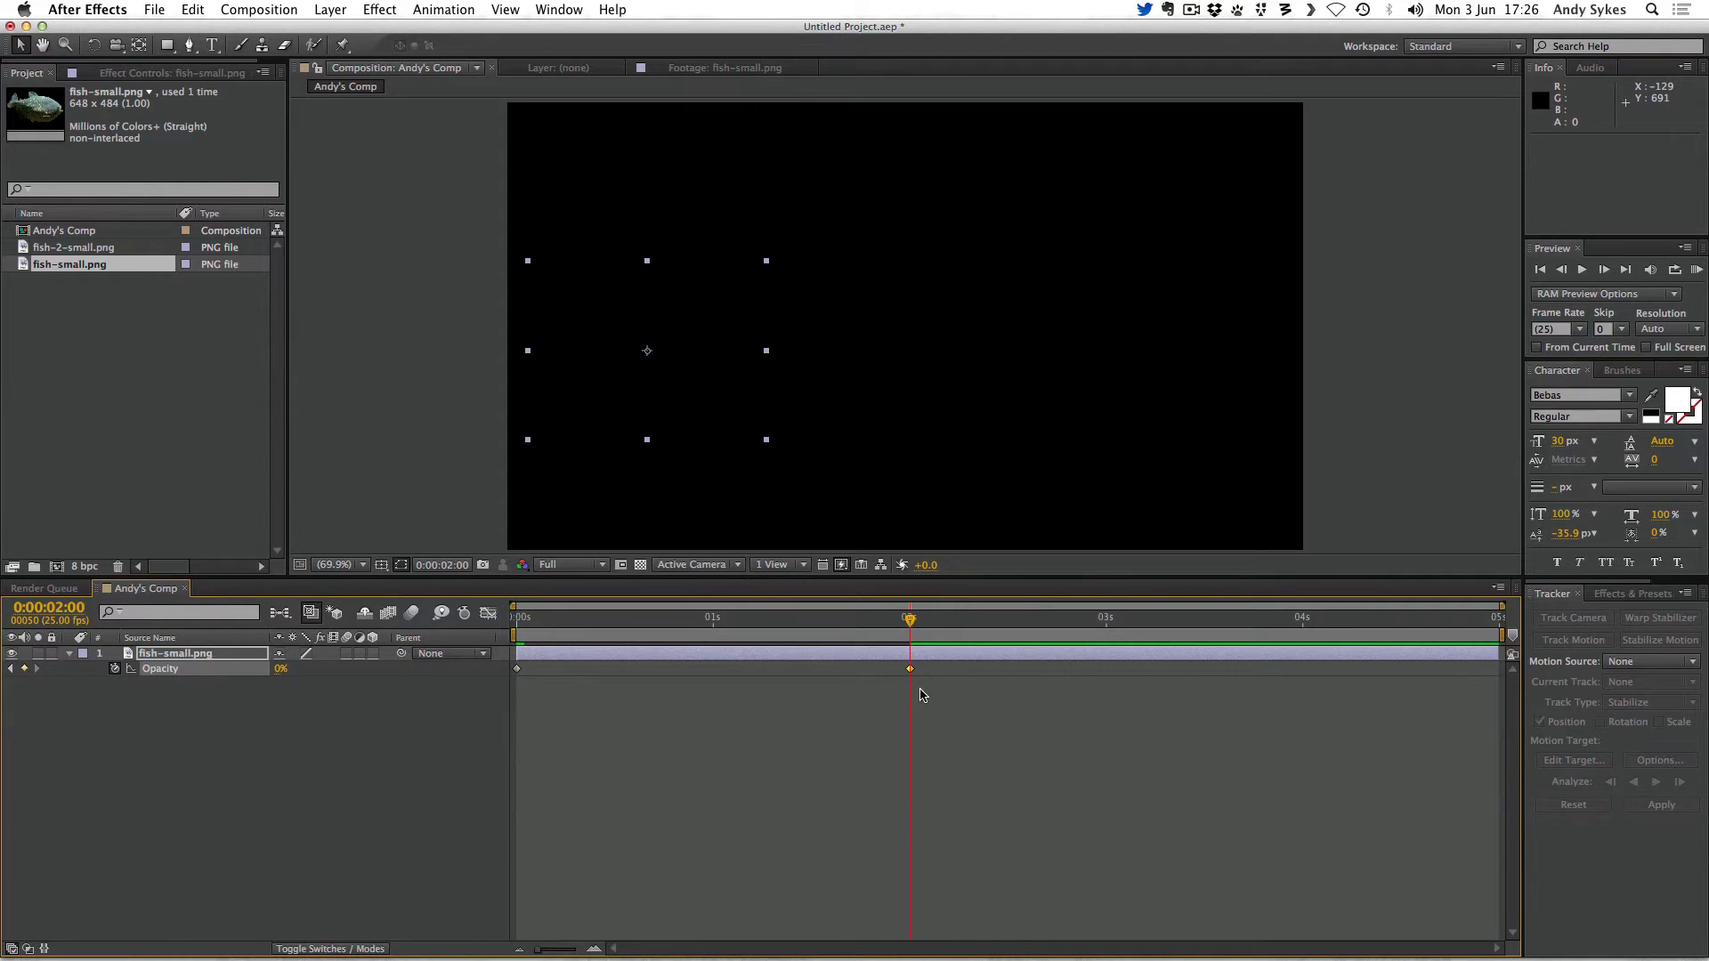
key("Home")
key("k")
key("Home")
key("k")
key("Home")
key("k")
key("Home")
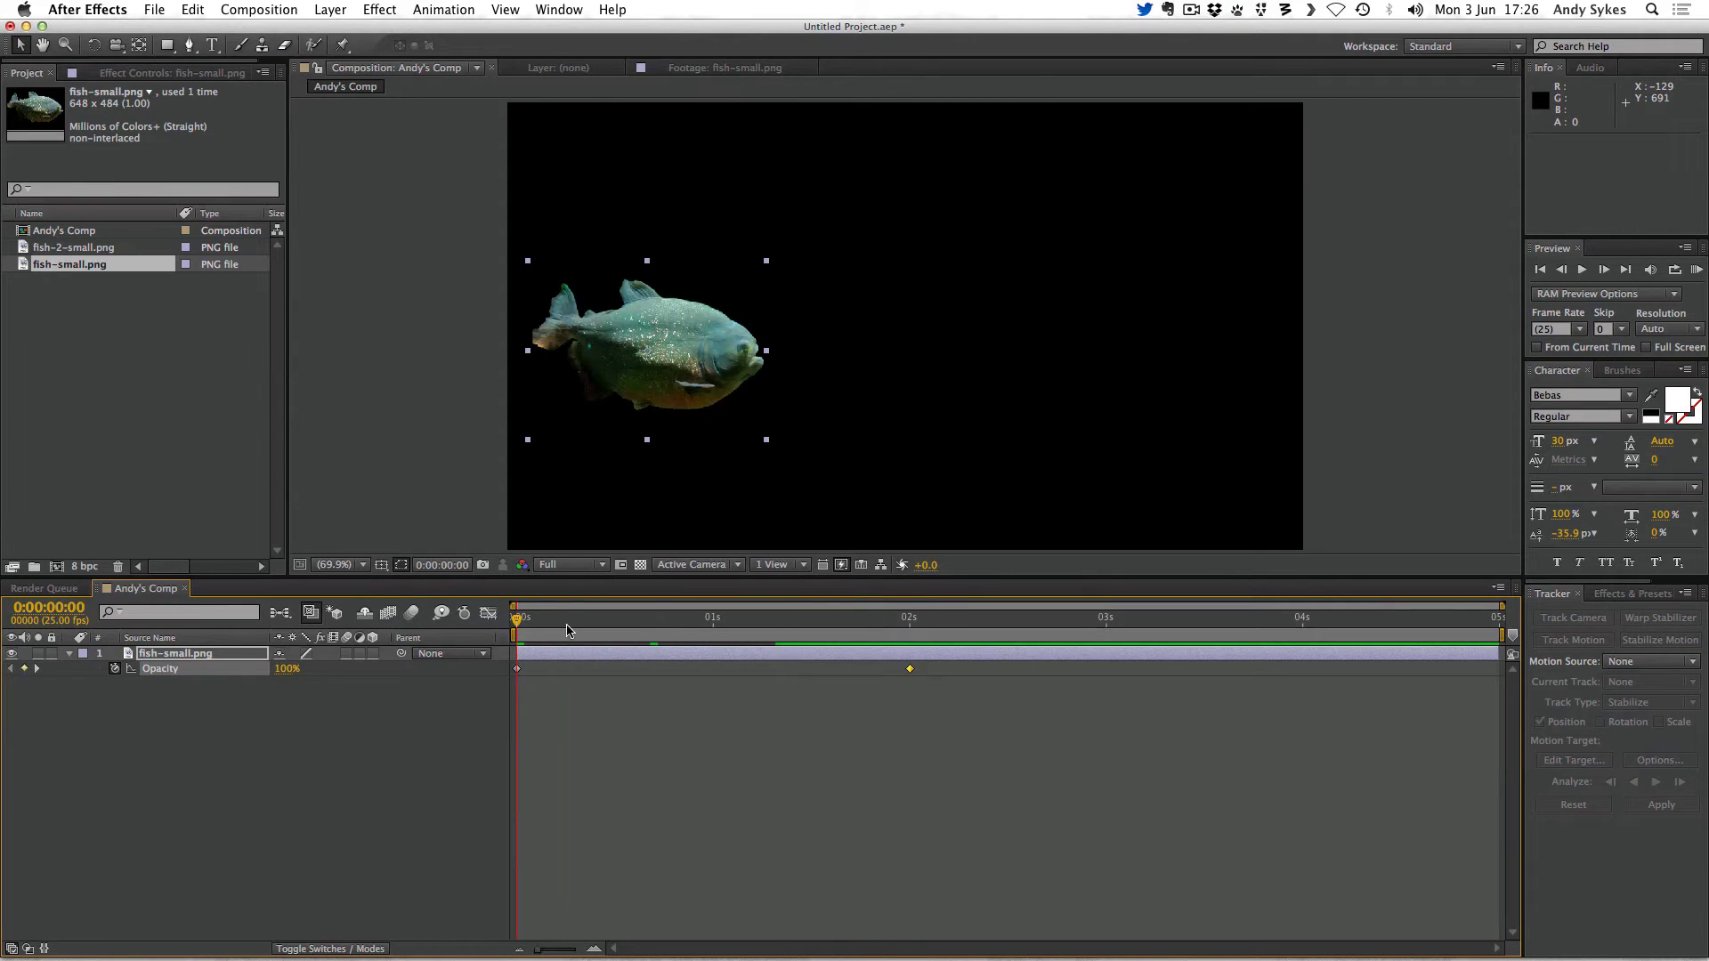
left_click_drag(726, 623, 909, 623)
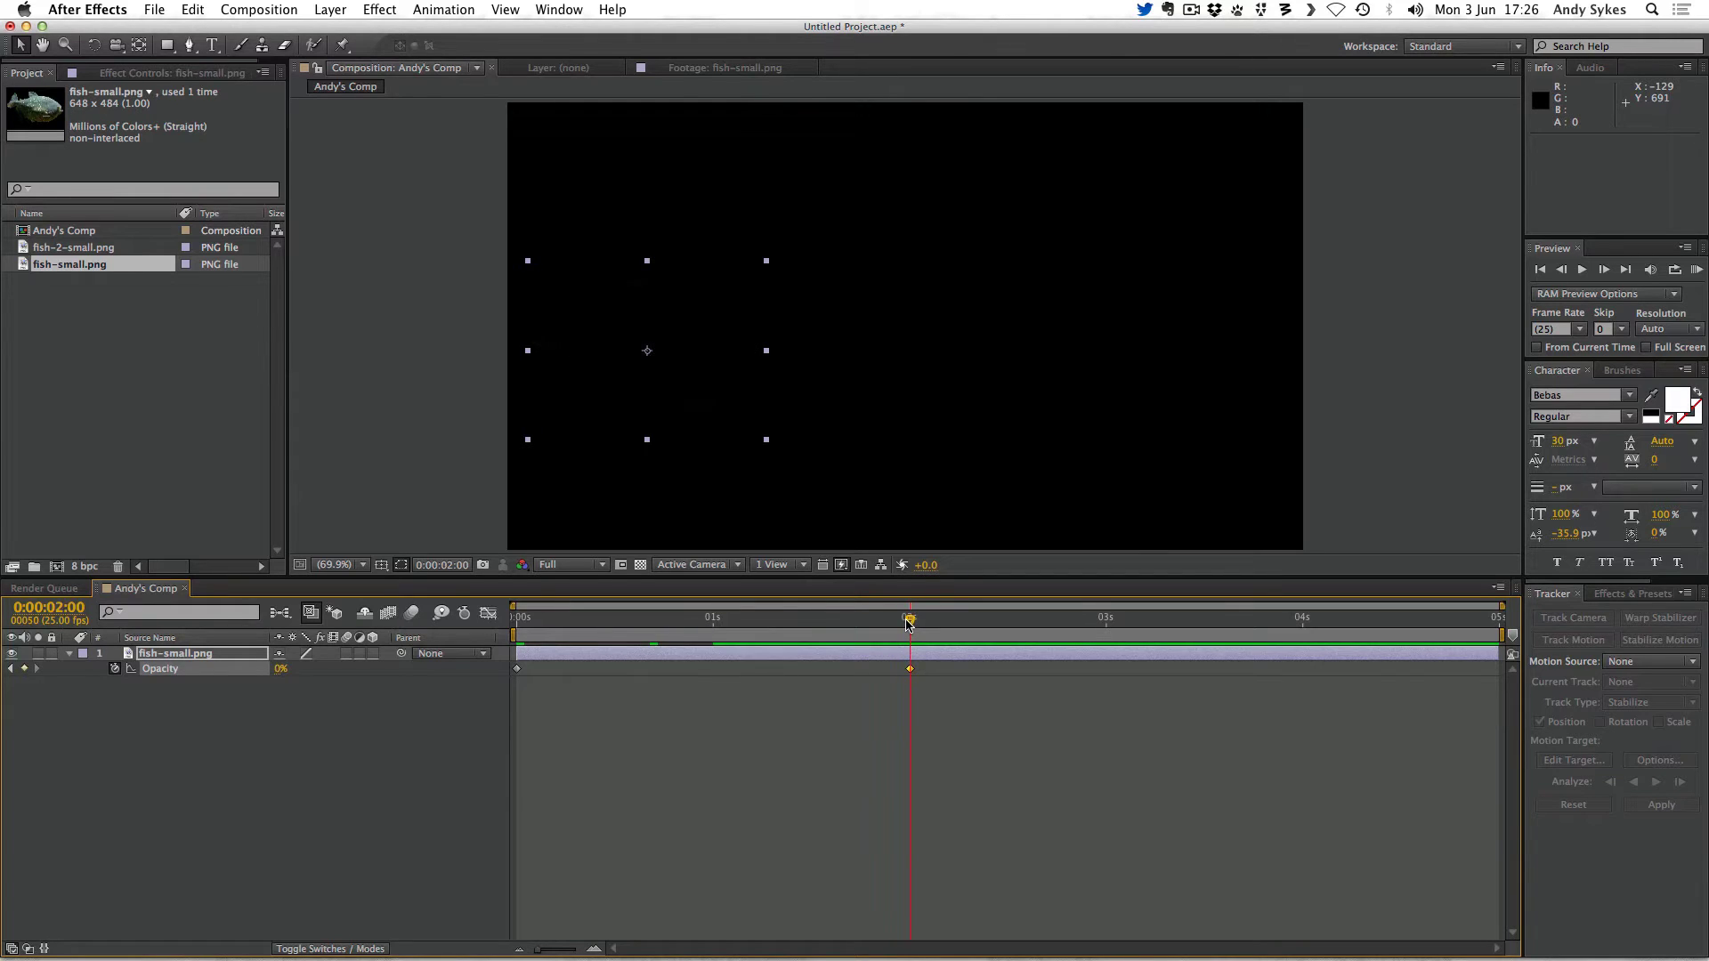
key("j")
key("k")
key("j")
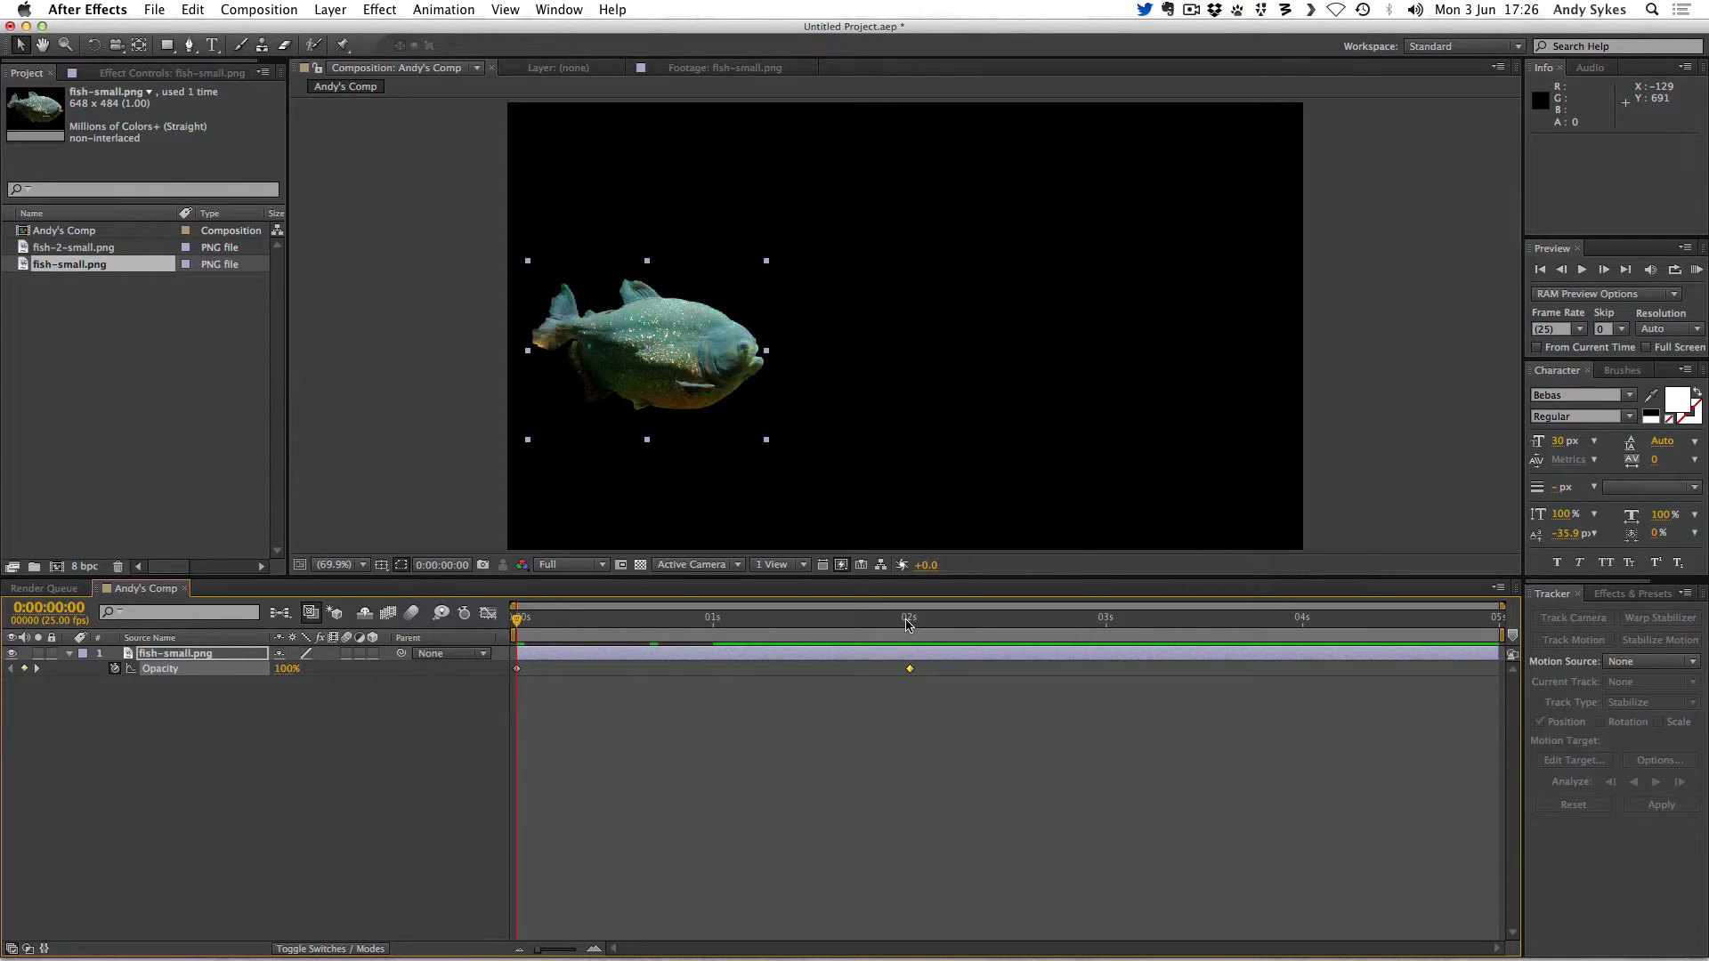
Step: RAM-preview the fish layer's fade and set its opacity keyframe at 0:00:02:00 to 50%
left_click(1697, 271)
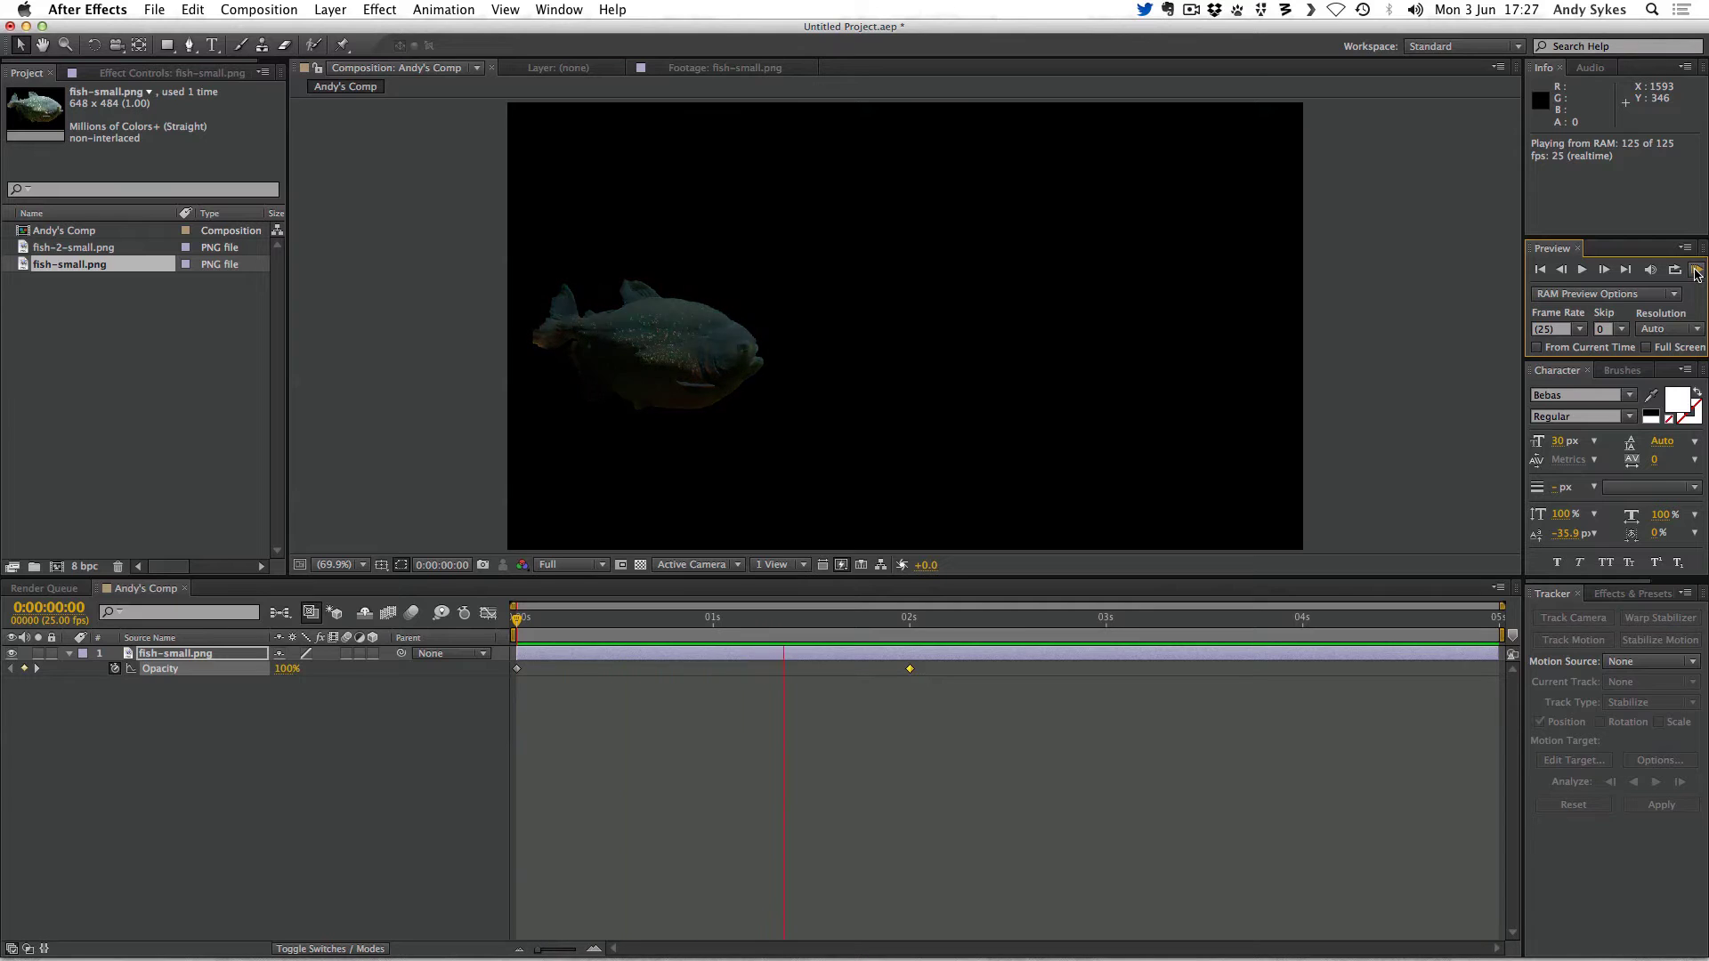
left_click(1696, 274)
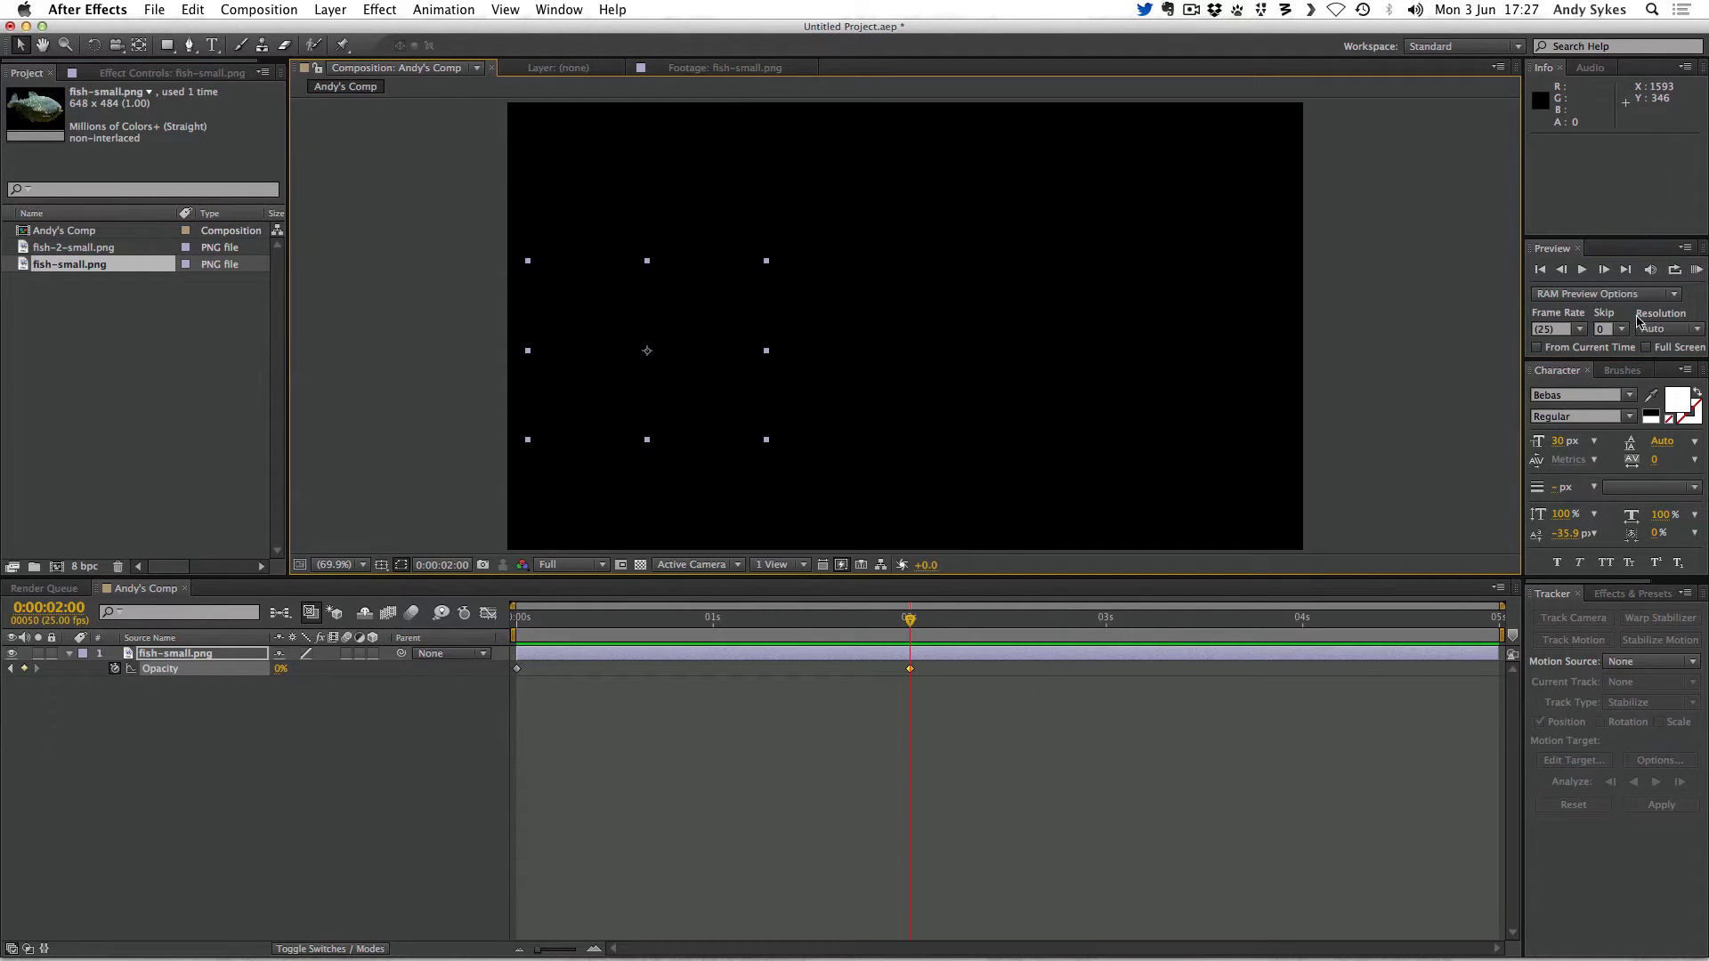
left_click(278, 671)
left_click(278, 671)
type("5")
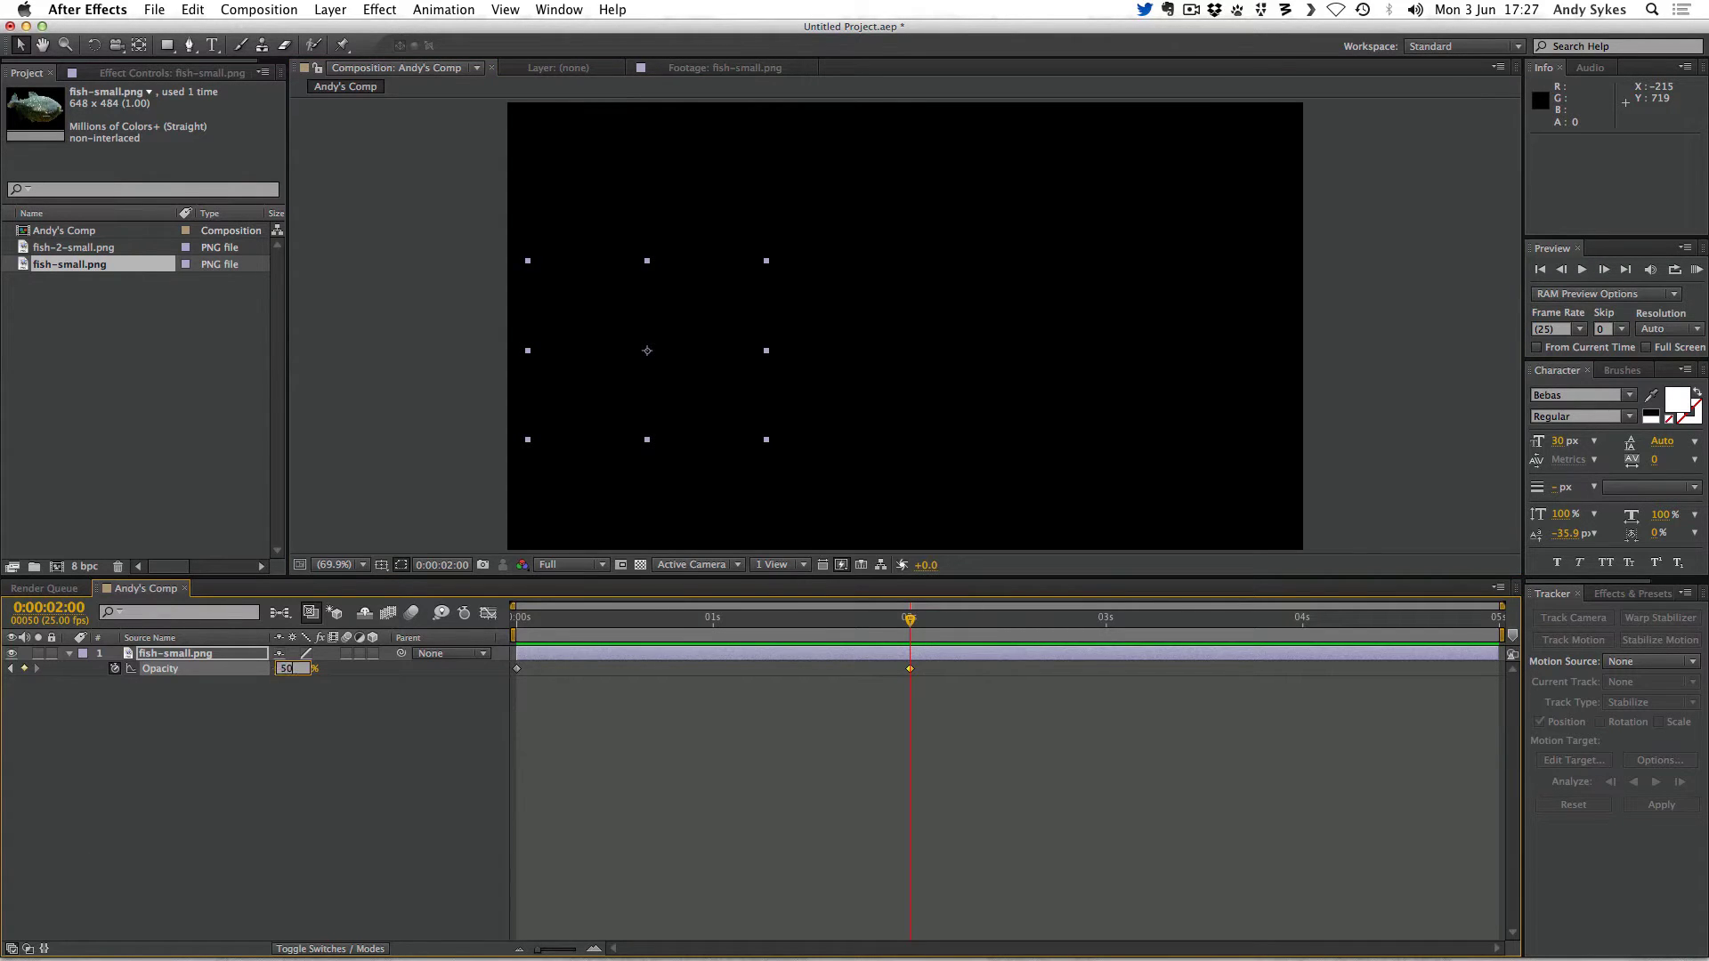
type("0")
key("Return")
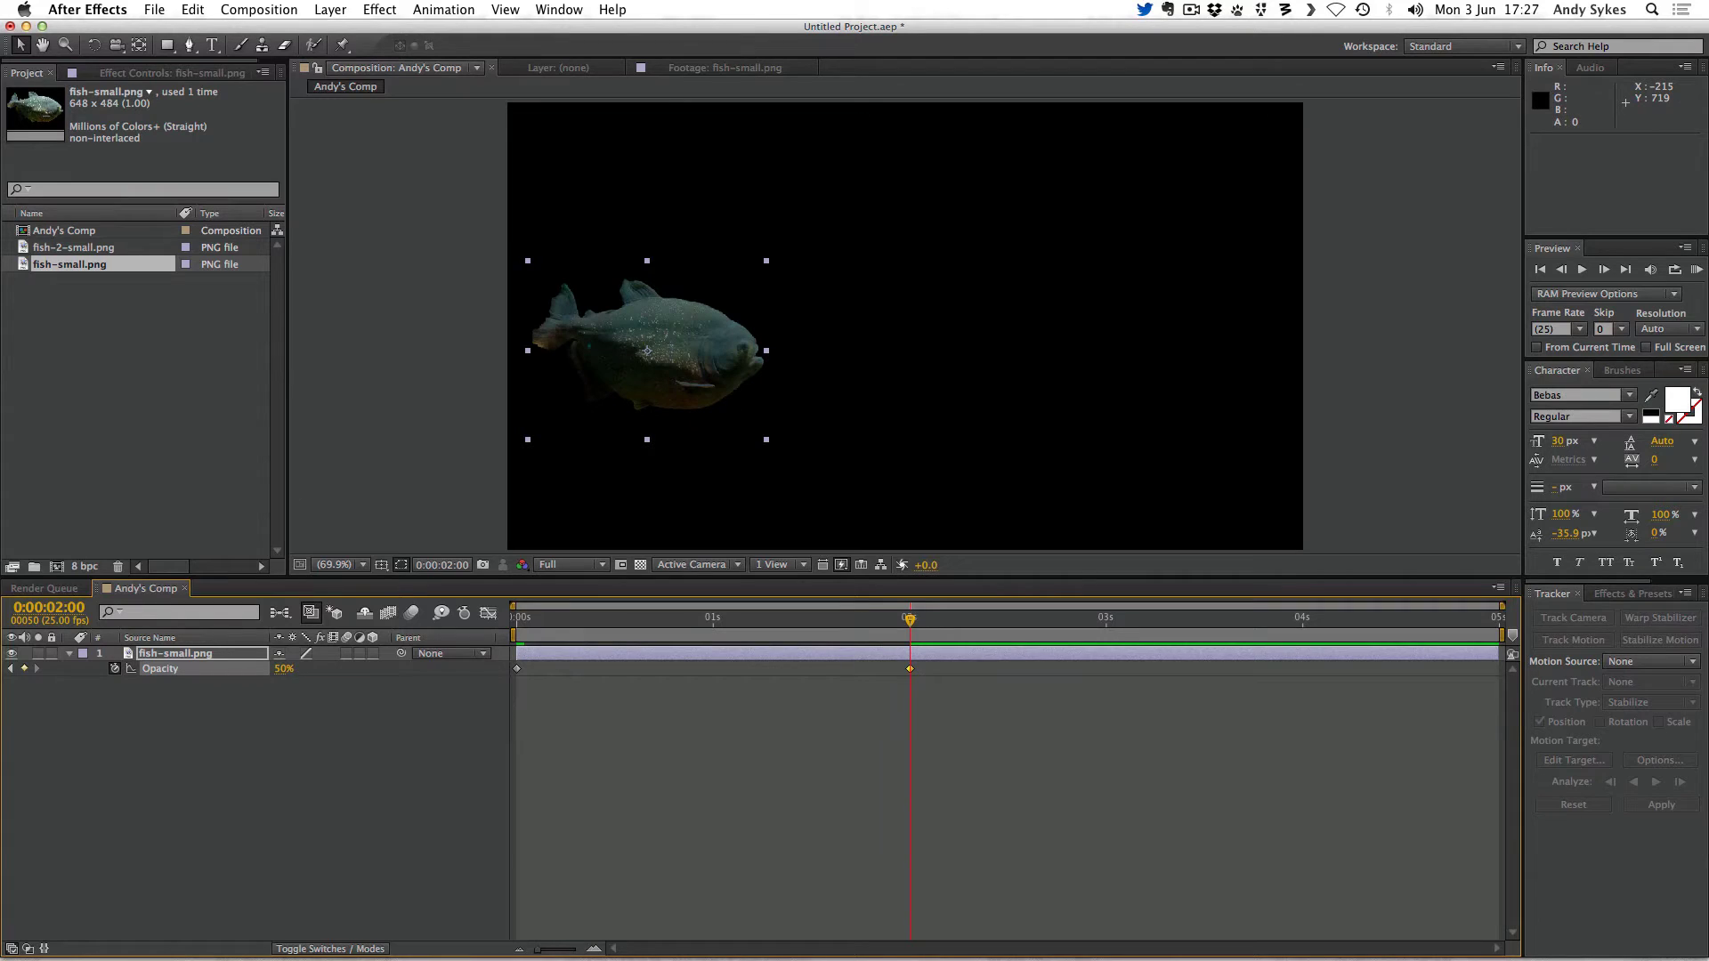
Step: Preview the fade from the start of the composition and return to the first opacity keyframe
left_click(517, 617)
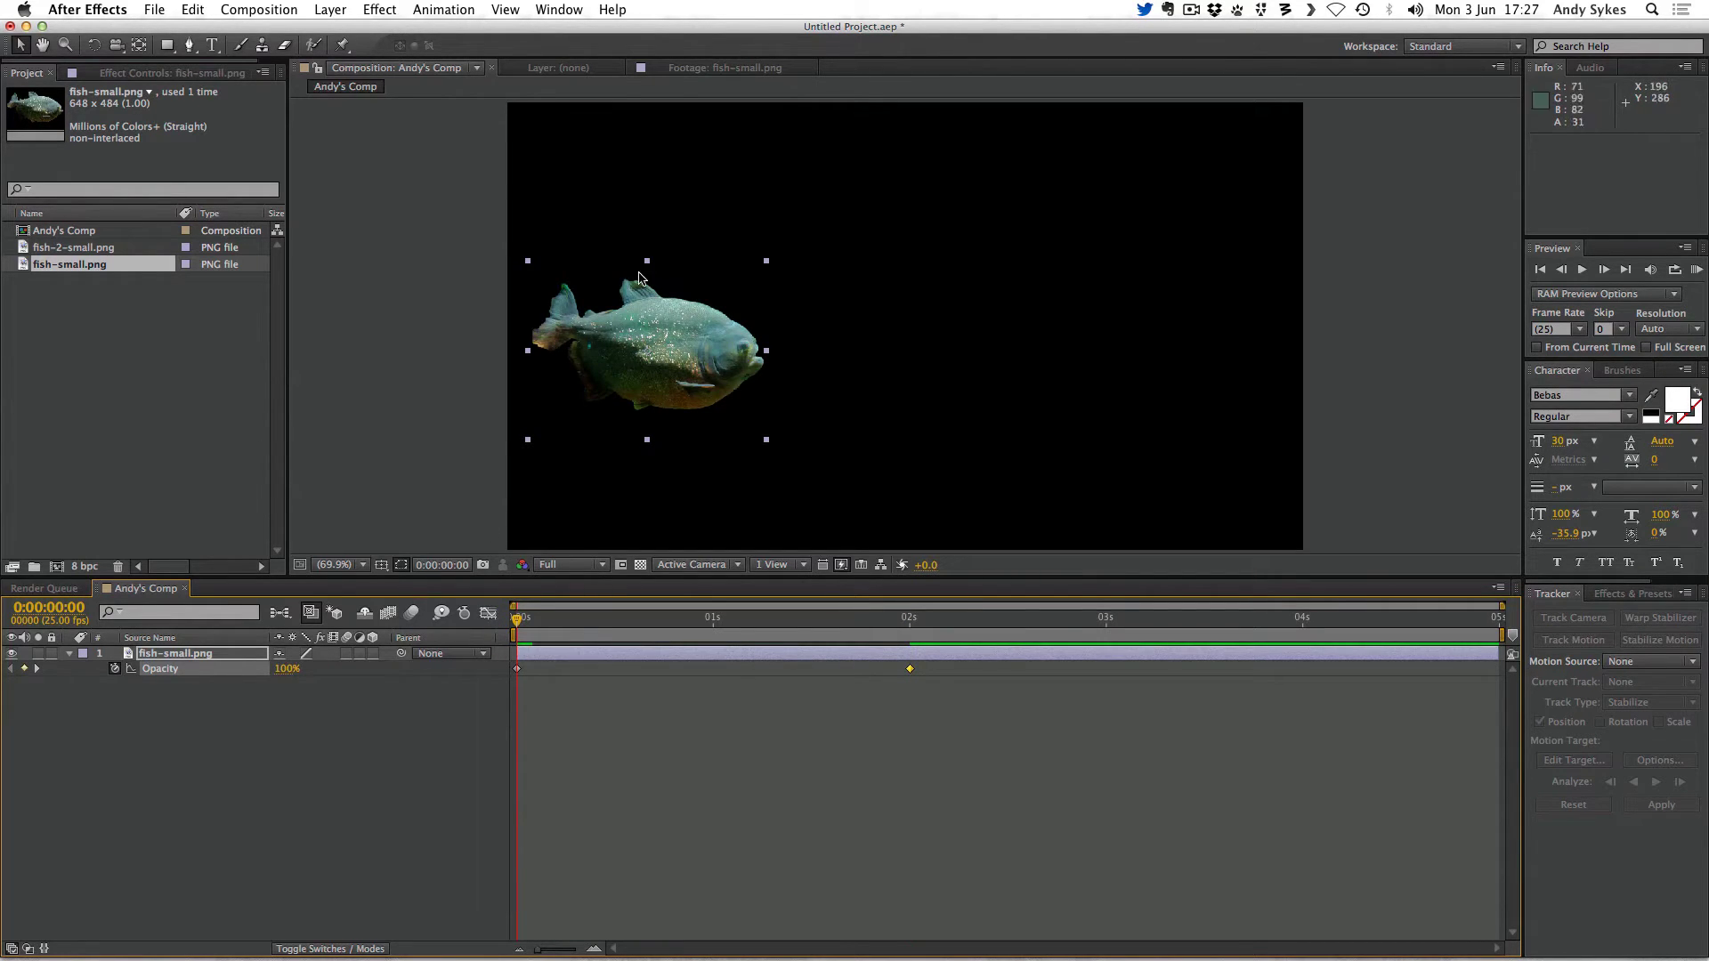
left_click(1697, 271)
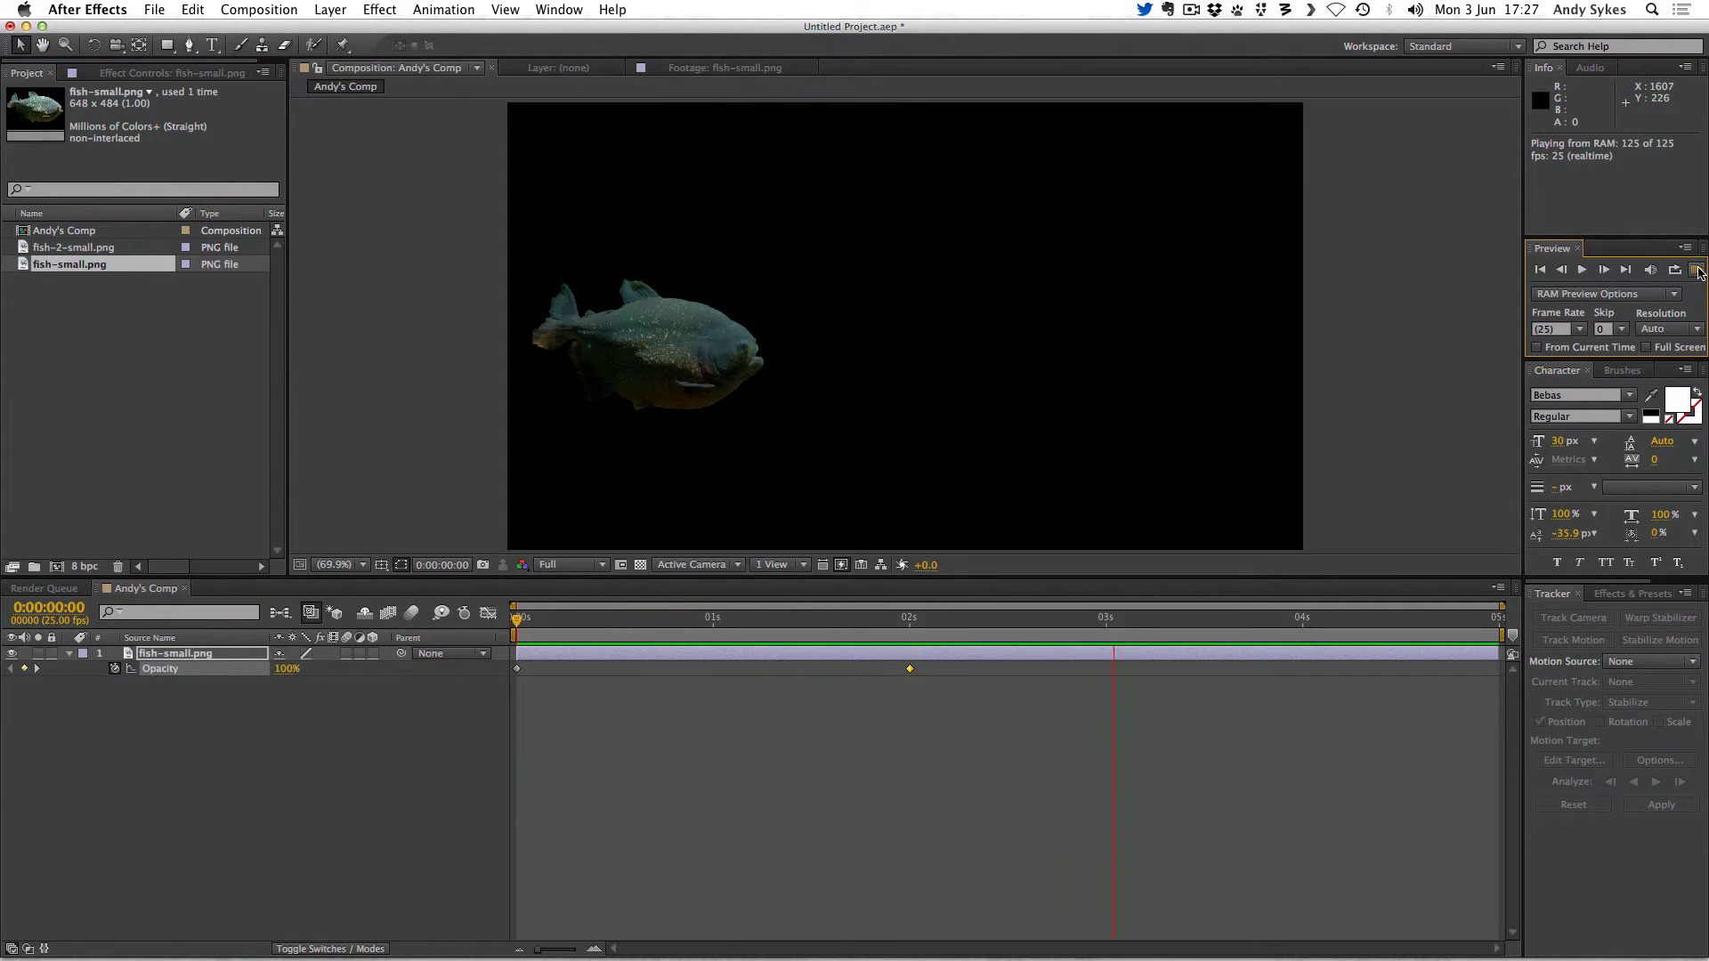
left_click(1698, 270)
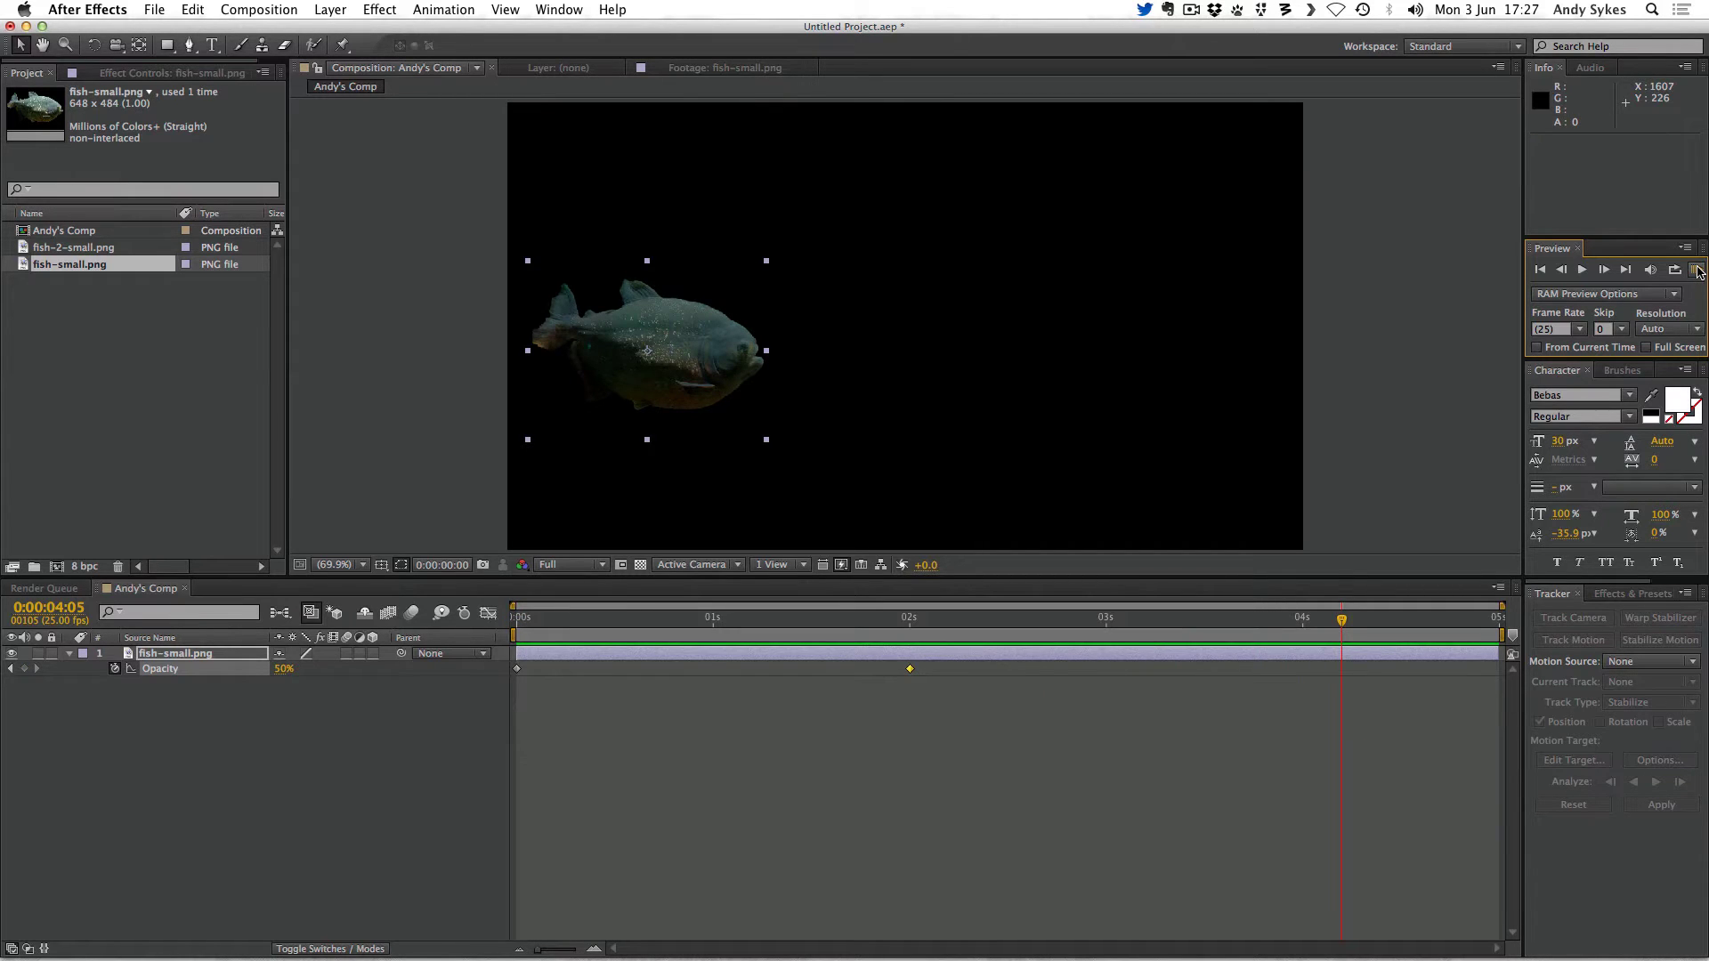
key("j")
key("j")
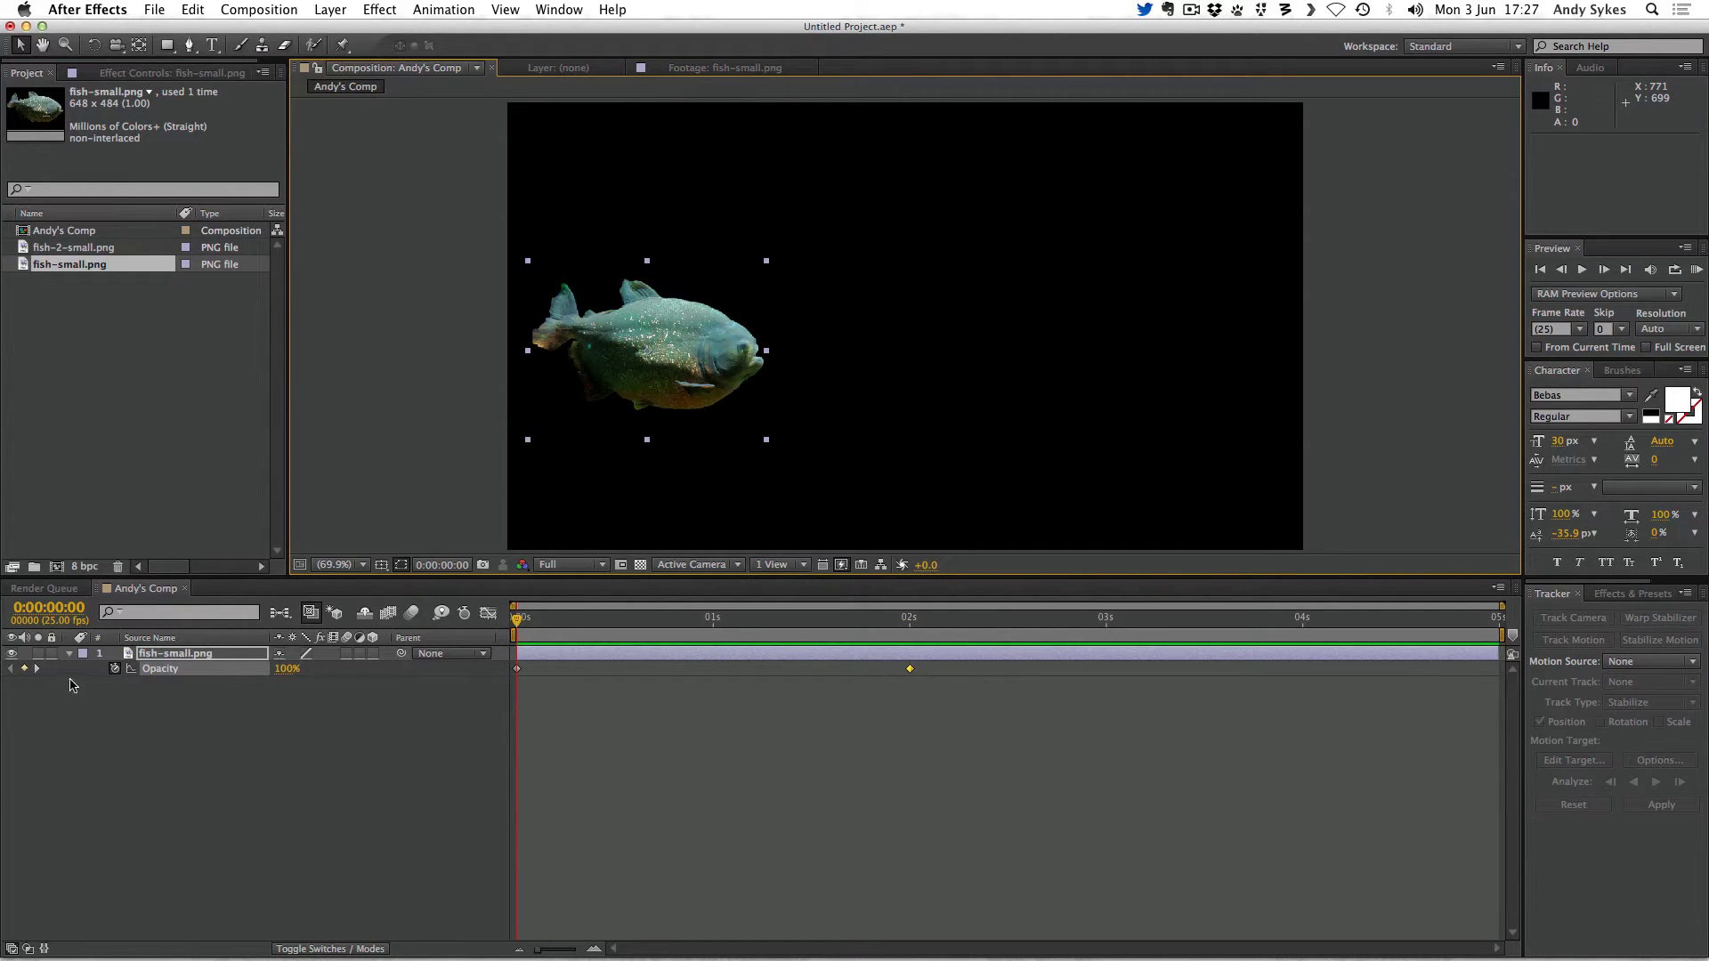
Step: Remove the fish layer's opacity keyframes and add a rotation keyframe of 0x+0.0° at 0:00:00:00
left_click(113, 670)
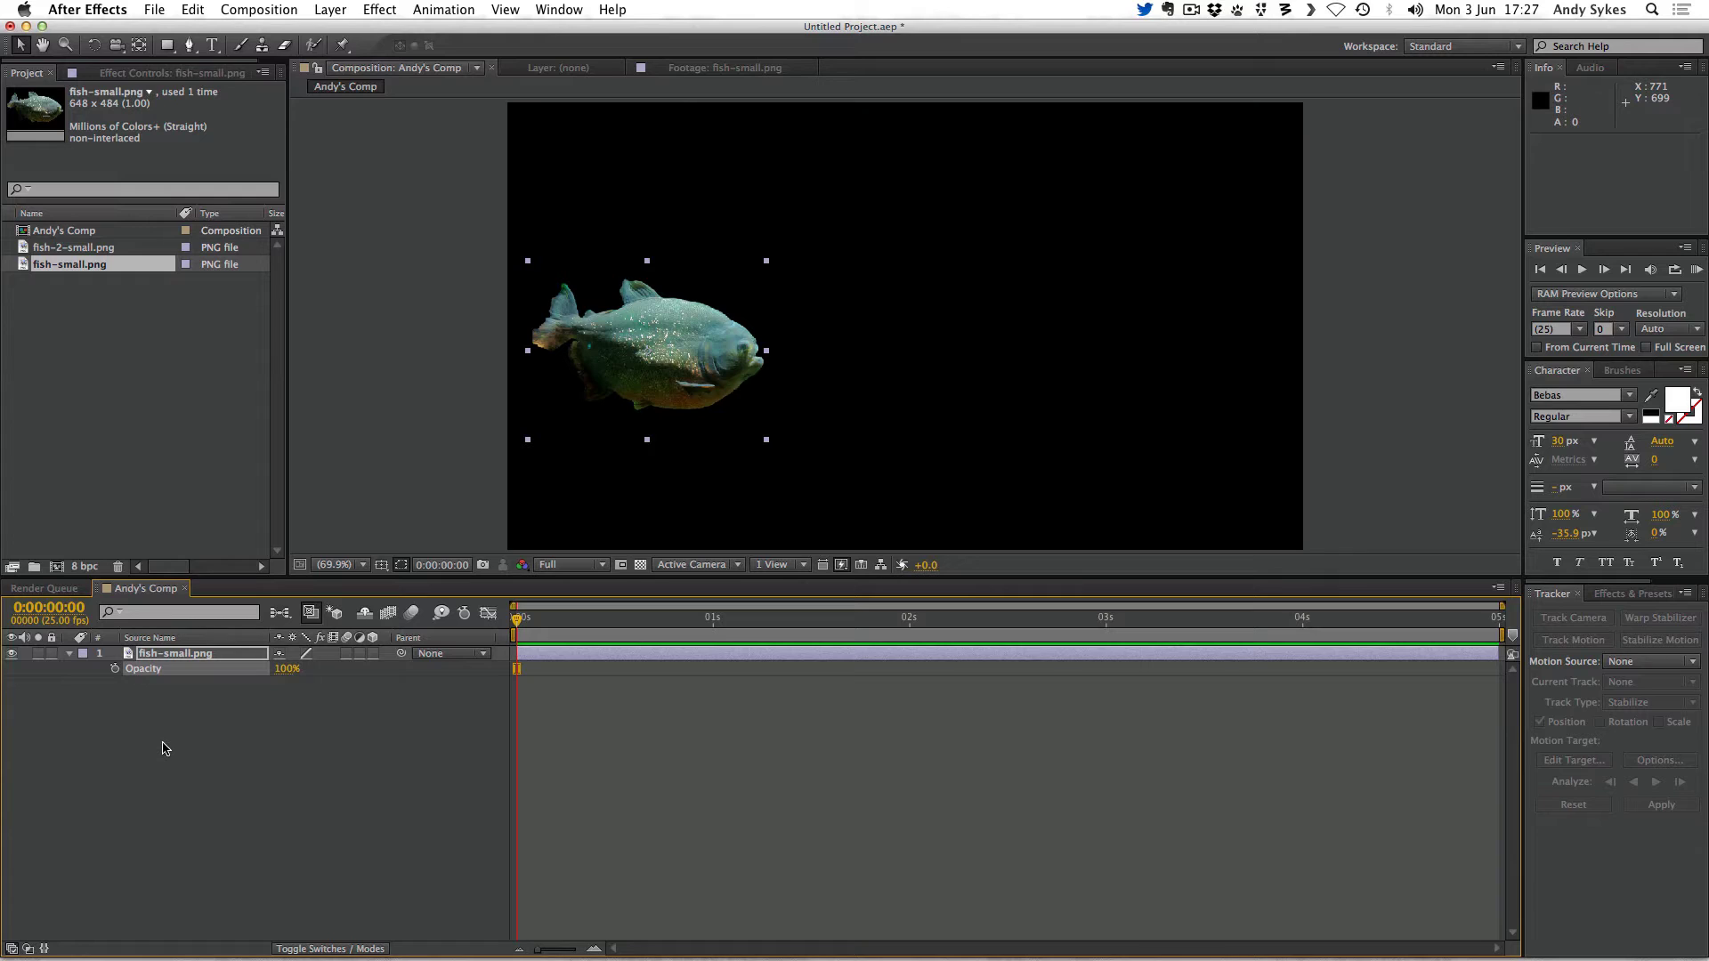
key("r")
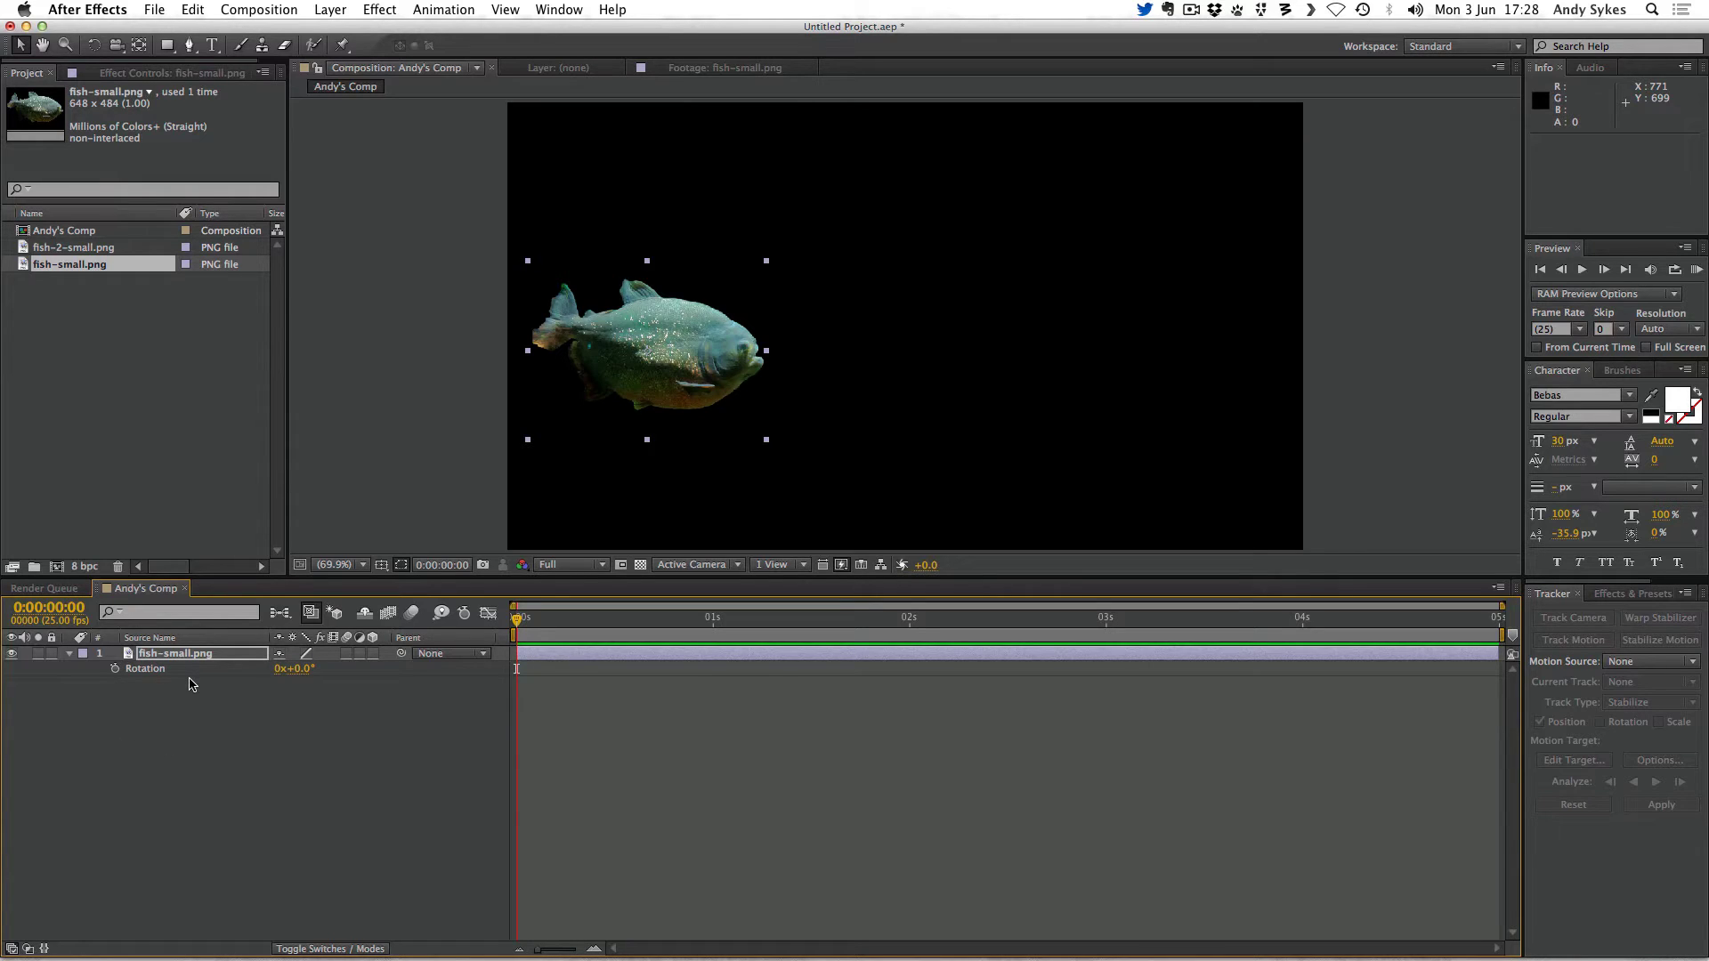
left_click(108, 676)
left_click(115, 669)
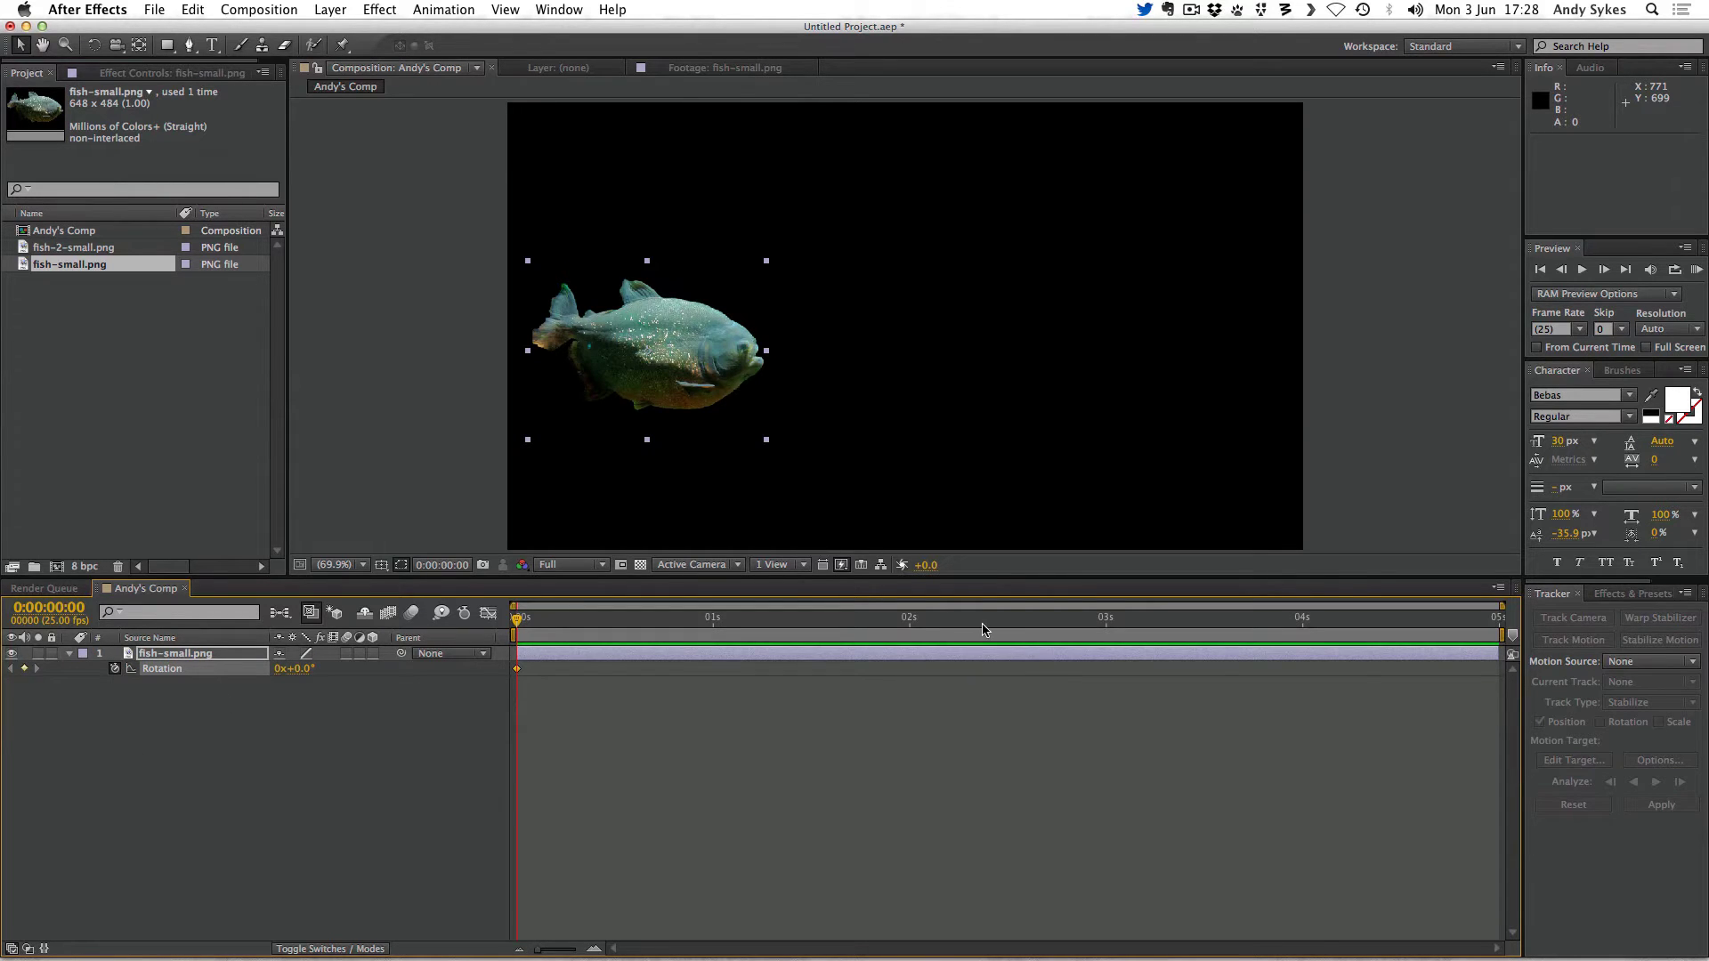
Step: Keyframe the fish layer's rotation at 1x+0.0° at 0:00:02:00 and preview the full spin from the start
left_click(894, 621)
left_click(910, 623)
left_click(285, 684)
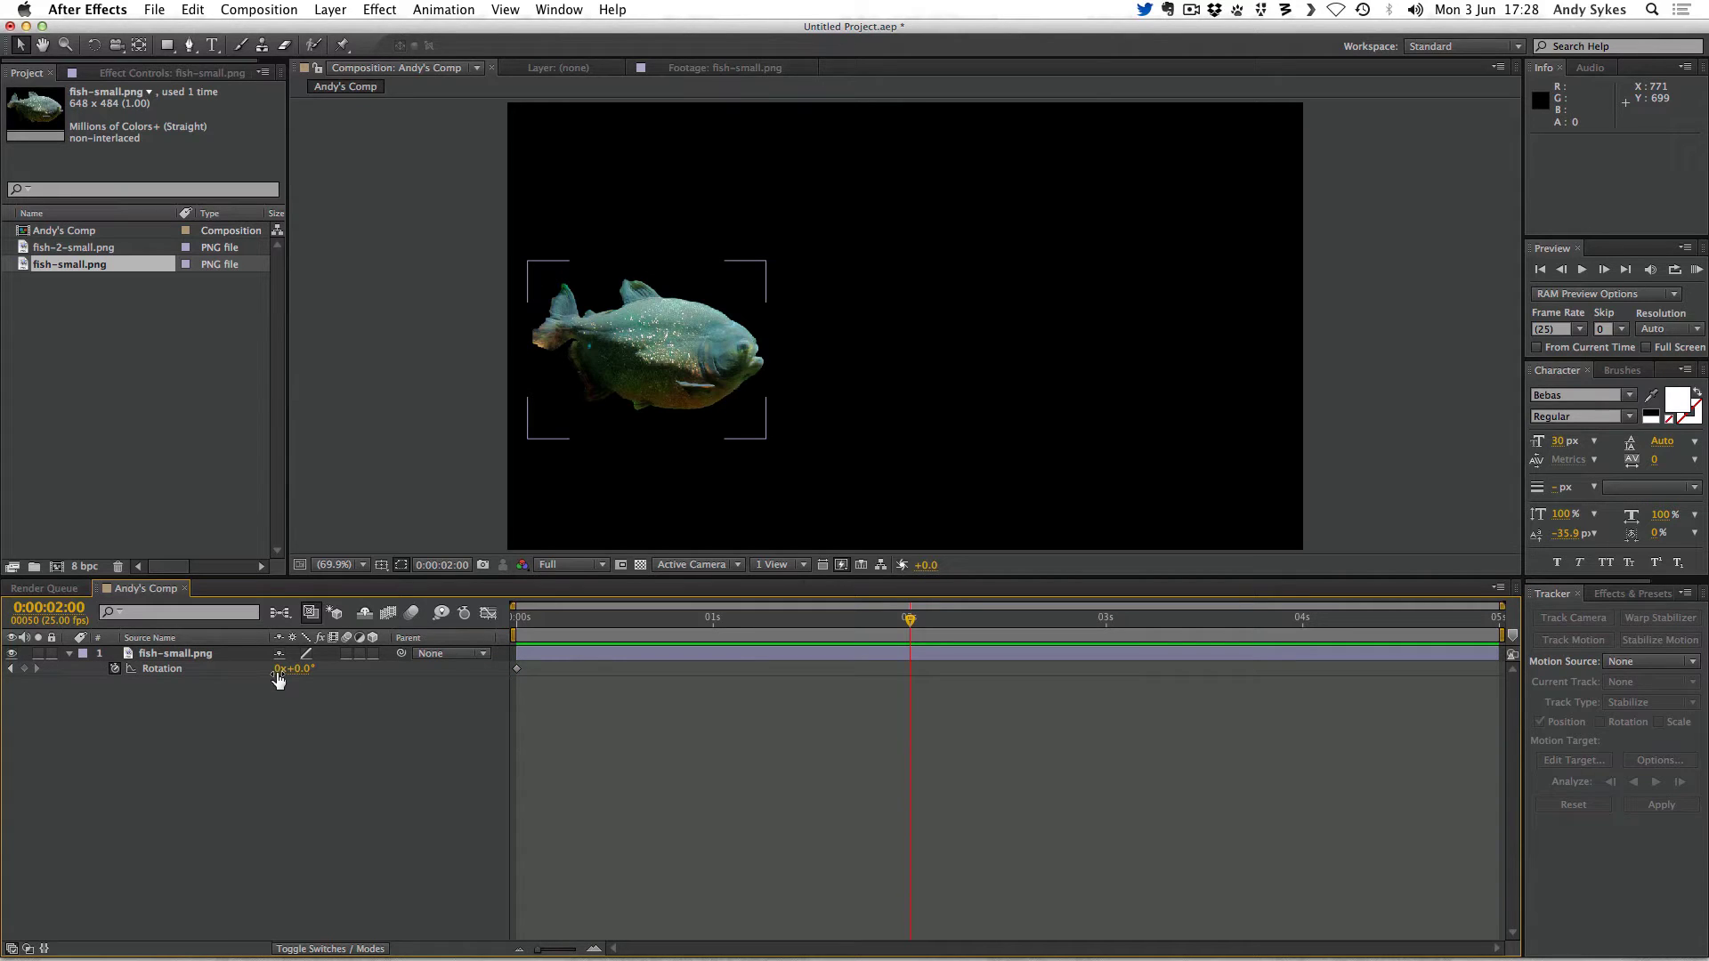
left_click(278, 673)
type("1")
left_click(306, 706)
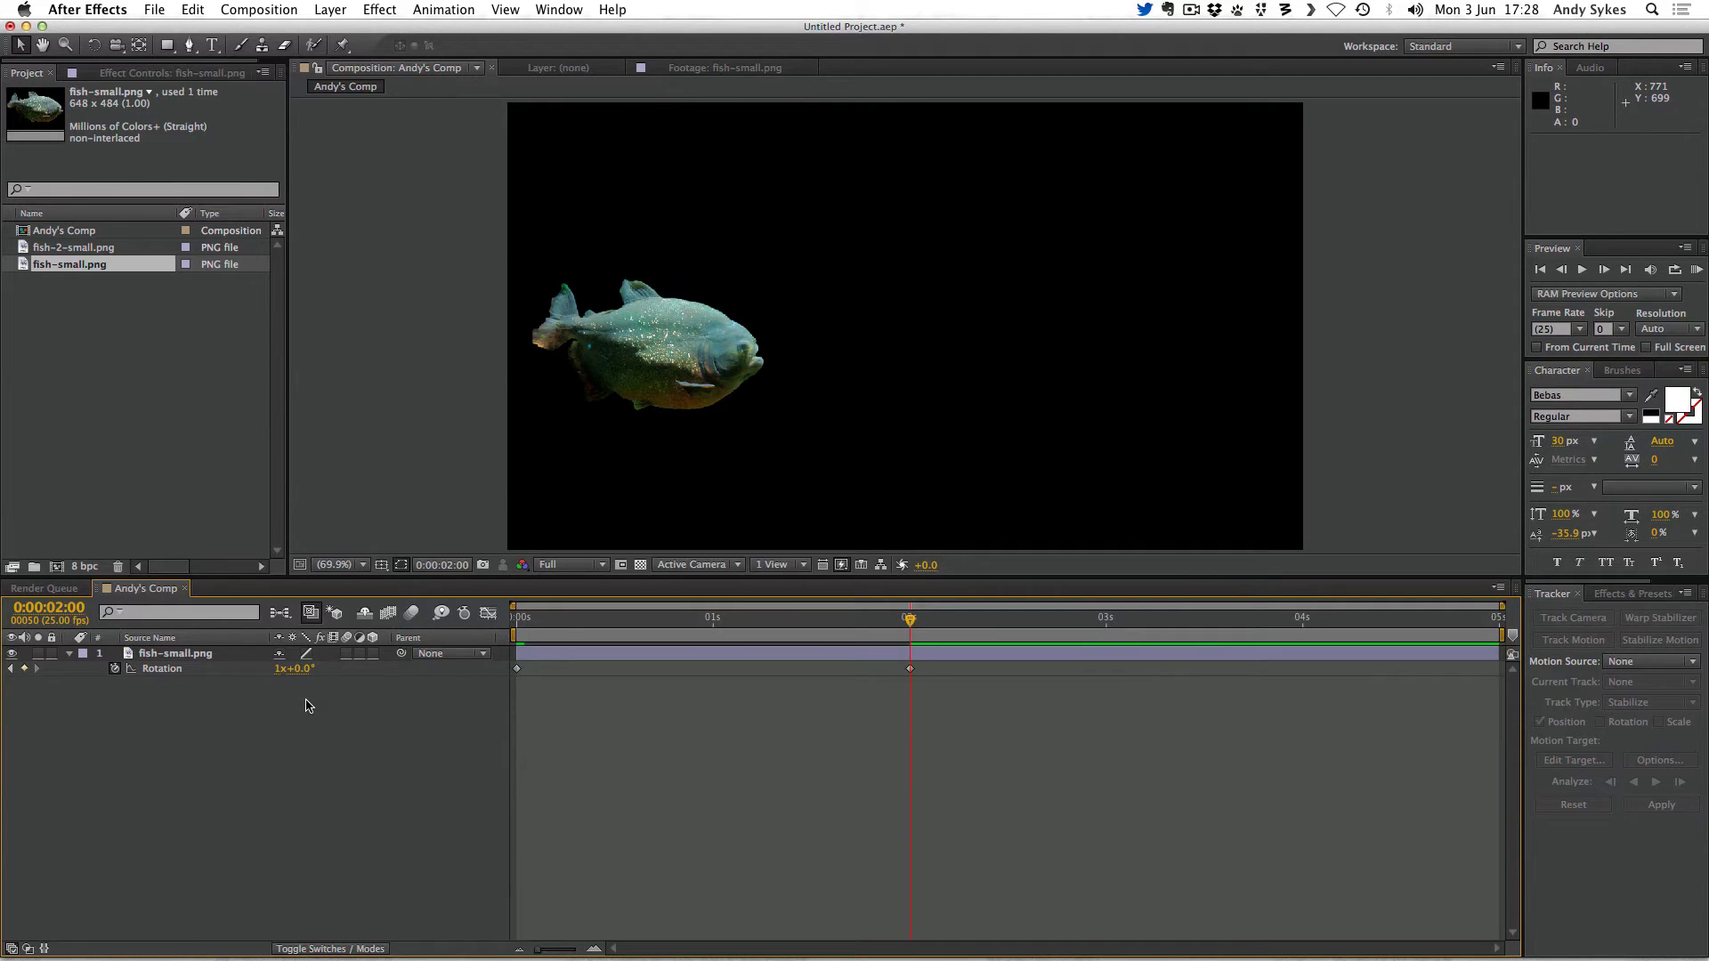
key("Home")
key("space")
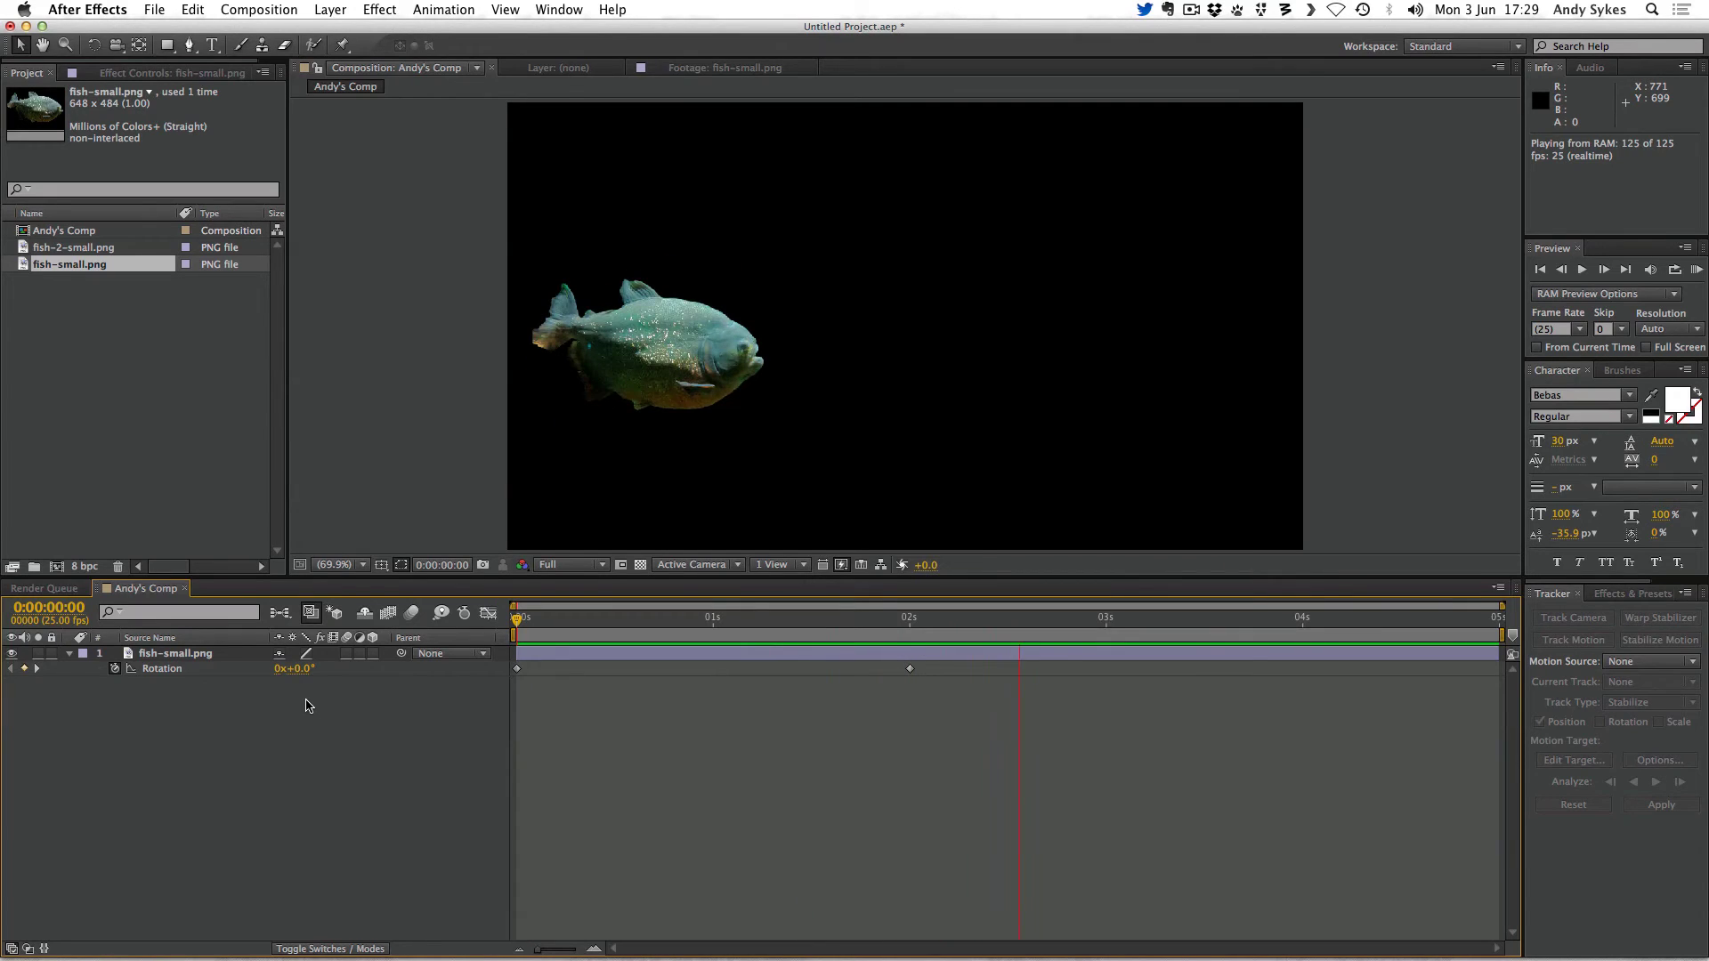
key("space")
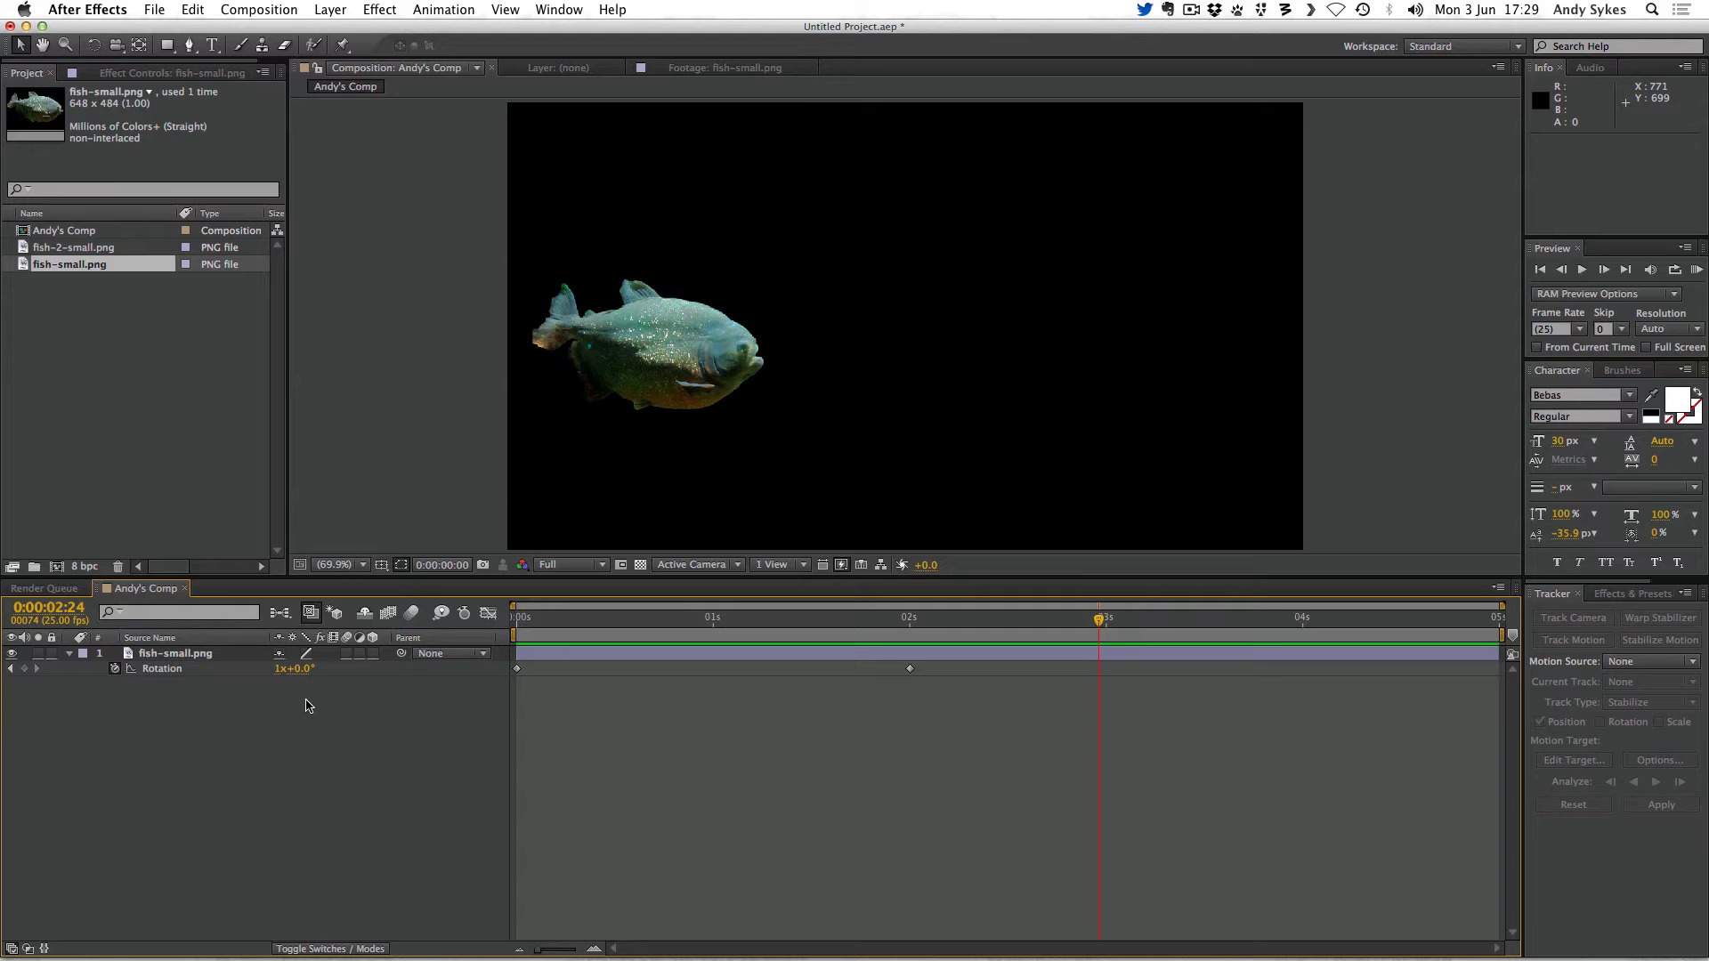
Step: Change the rotation keyframe at 0:00:02:00 to 0x+90.0° and preview the quarter turn from the start
key("j")
left_click(281, 670)
key("Return")
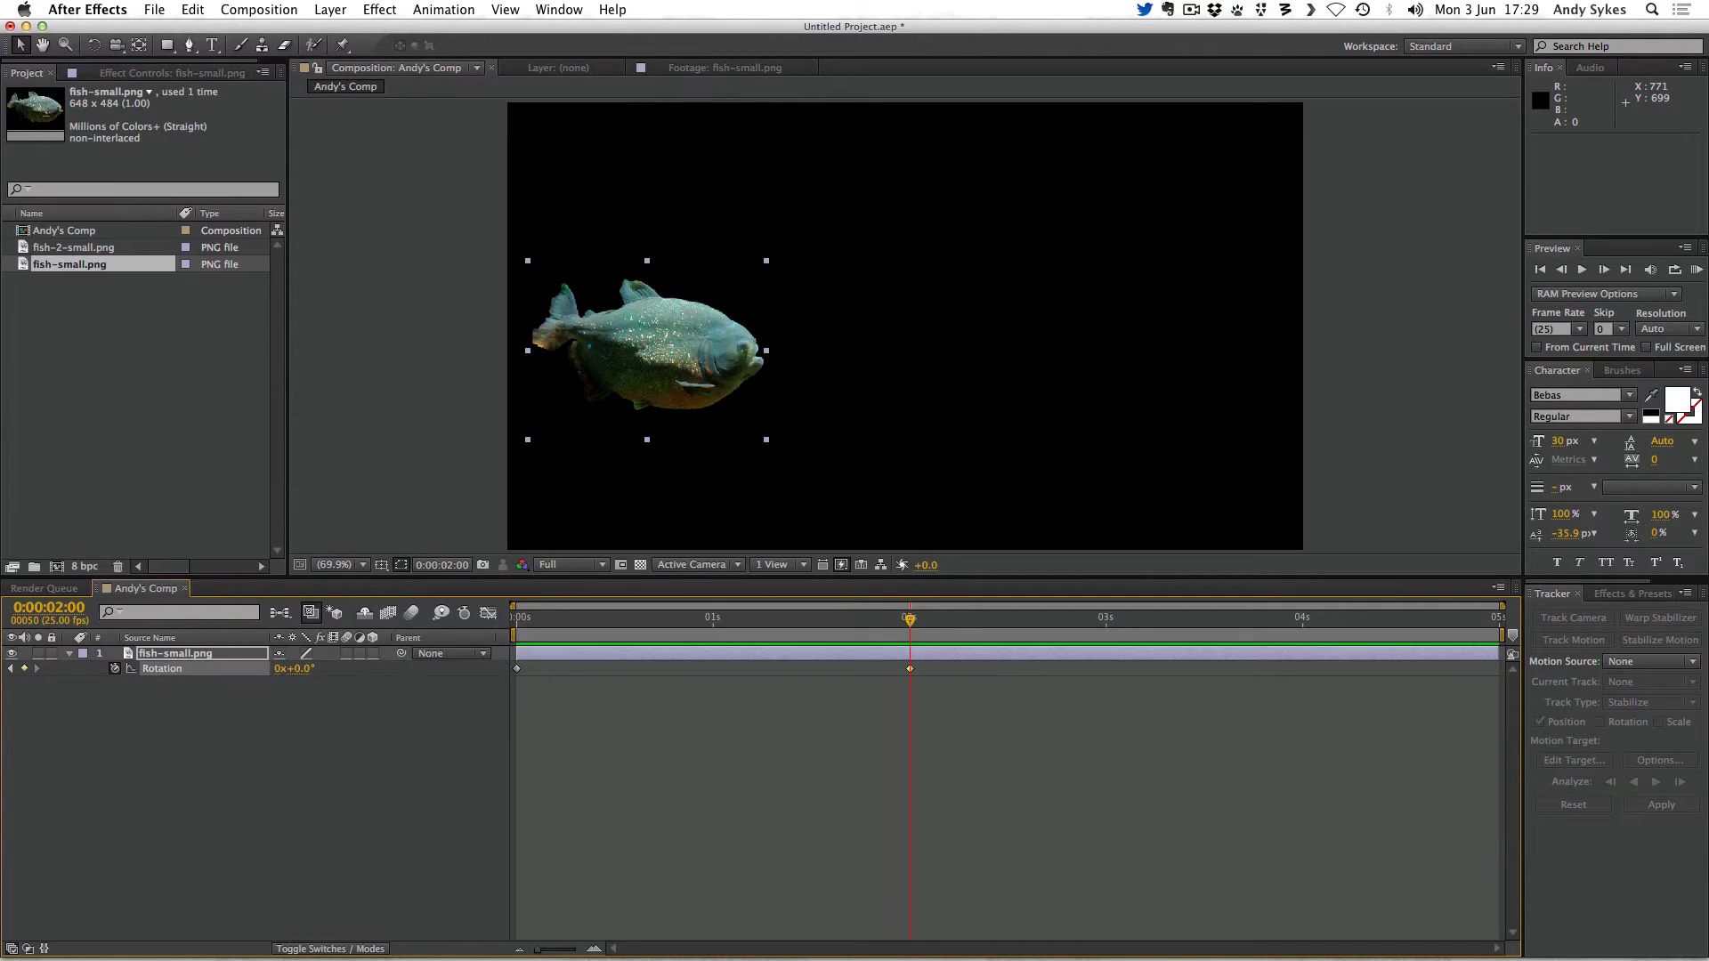
left_click(303, 687)
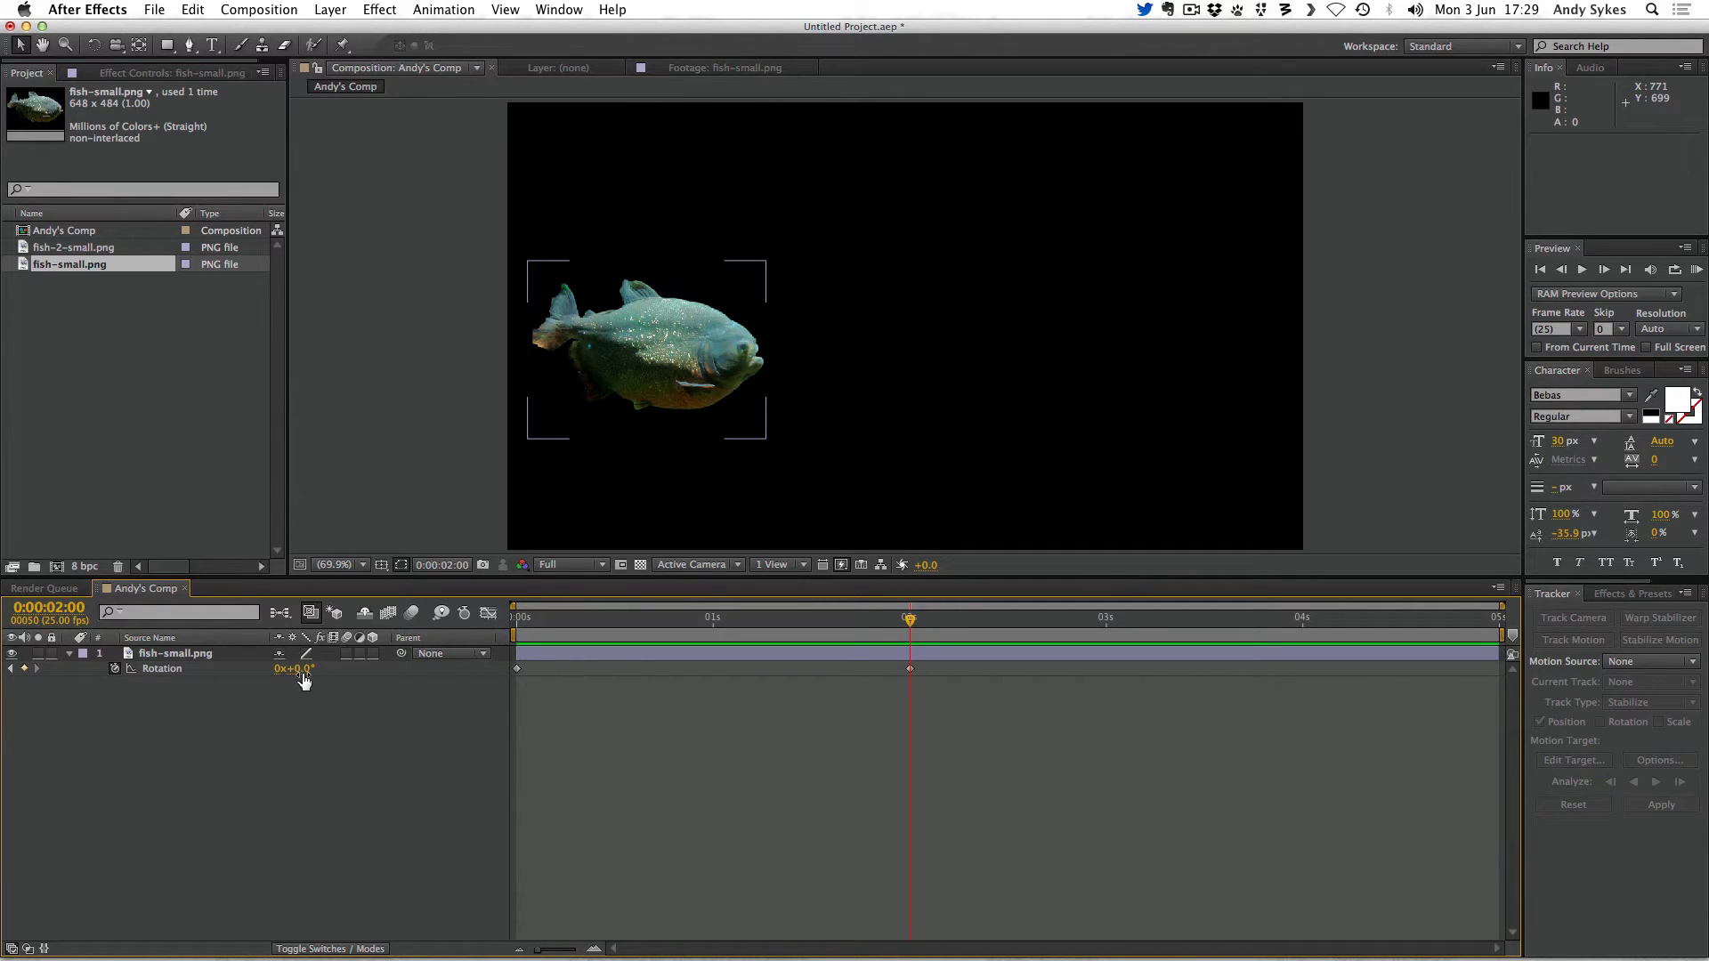
left_click(303, 671)
type("90")
key("Return")
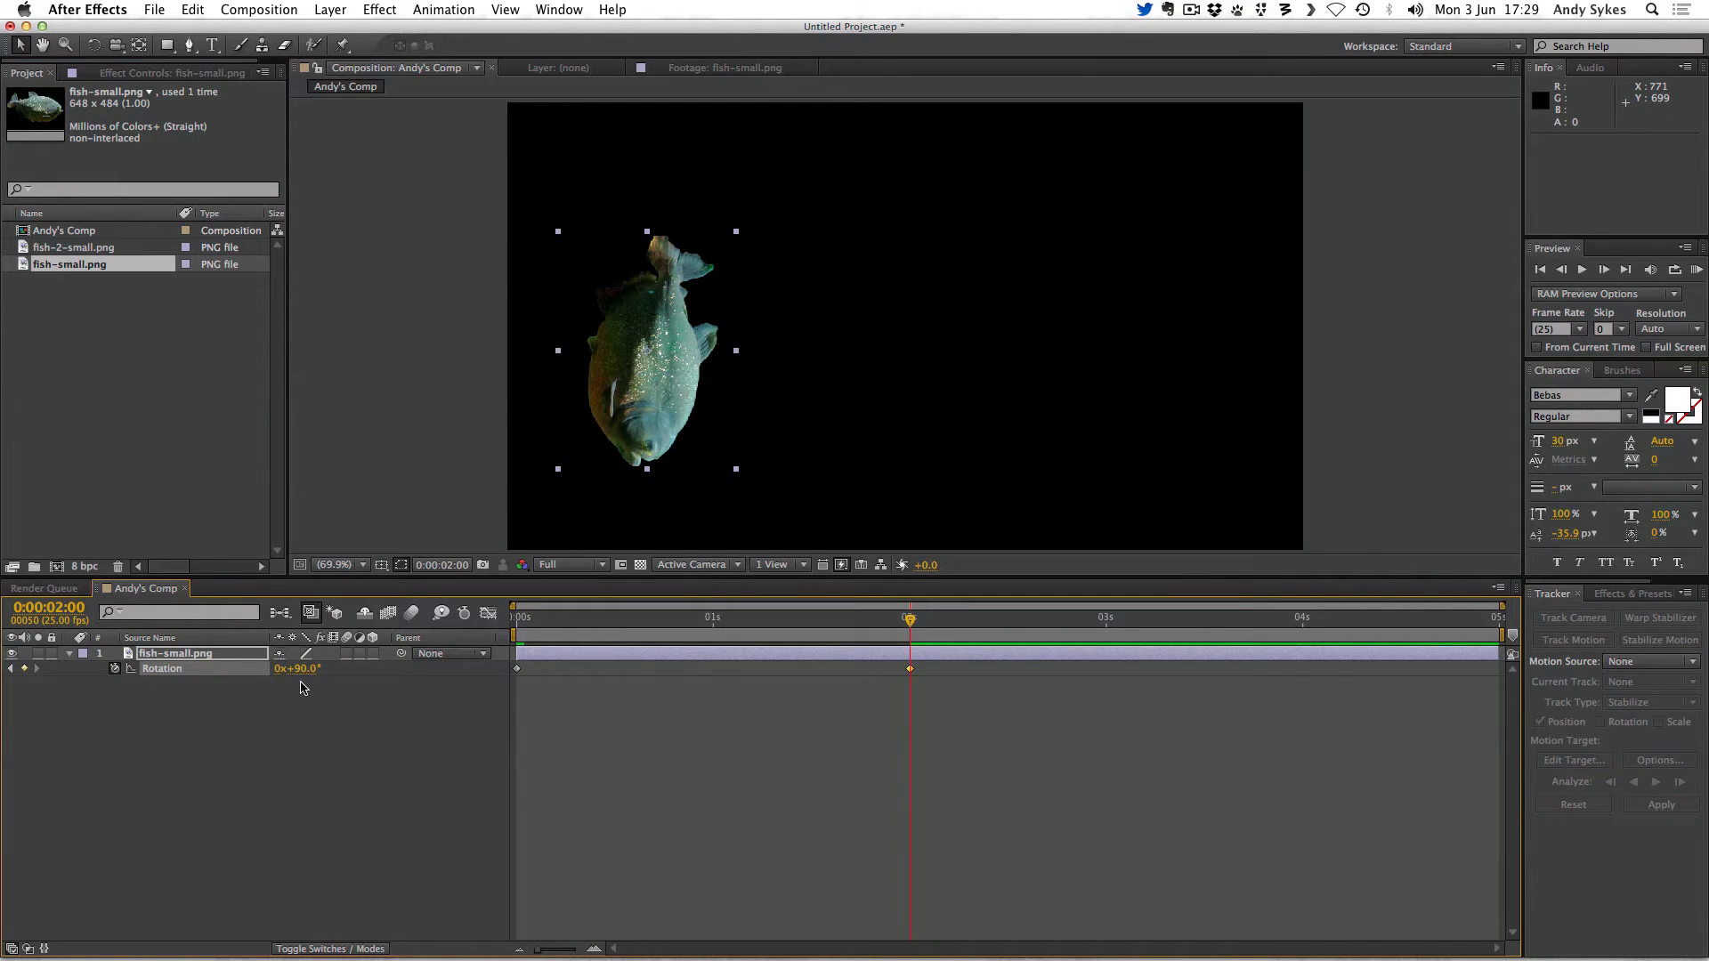
key("Home")
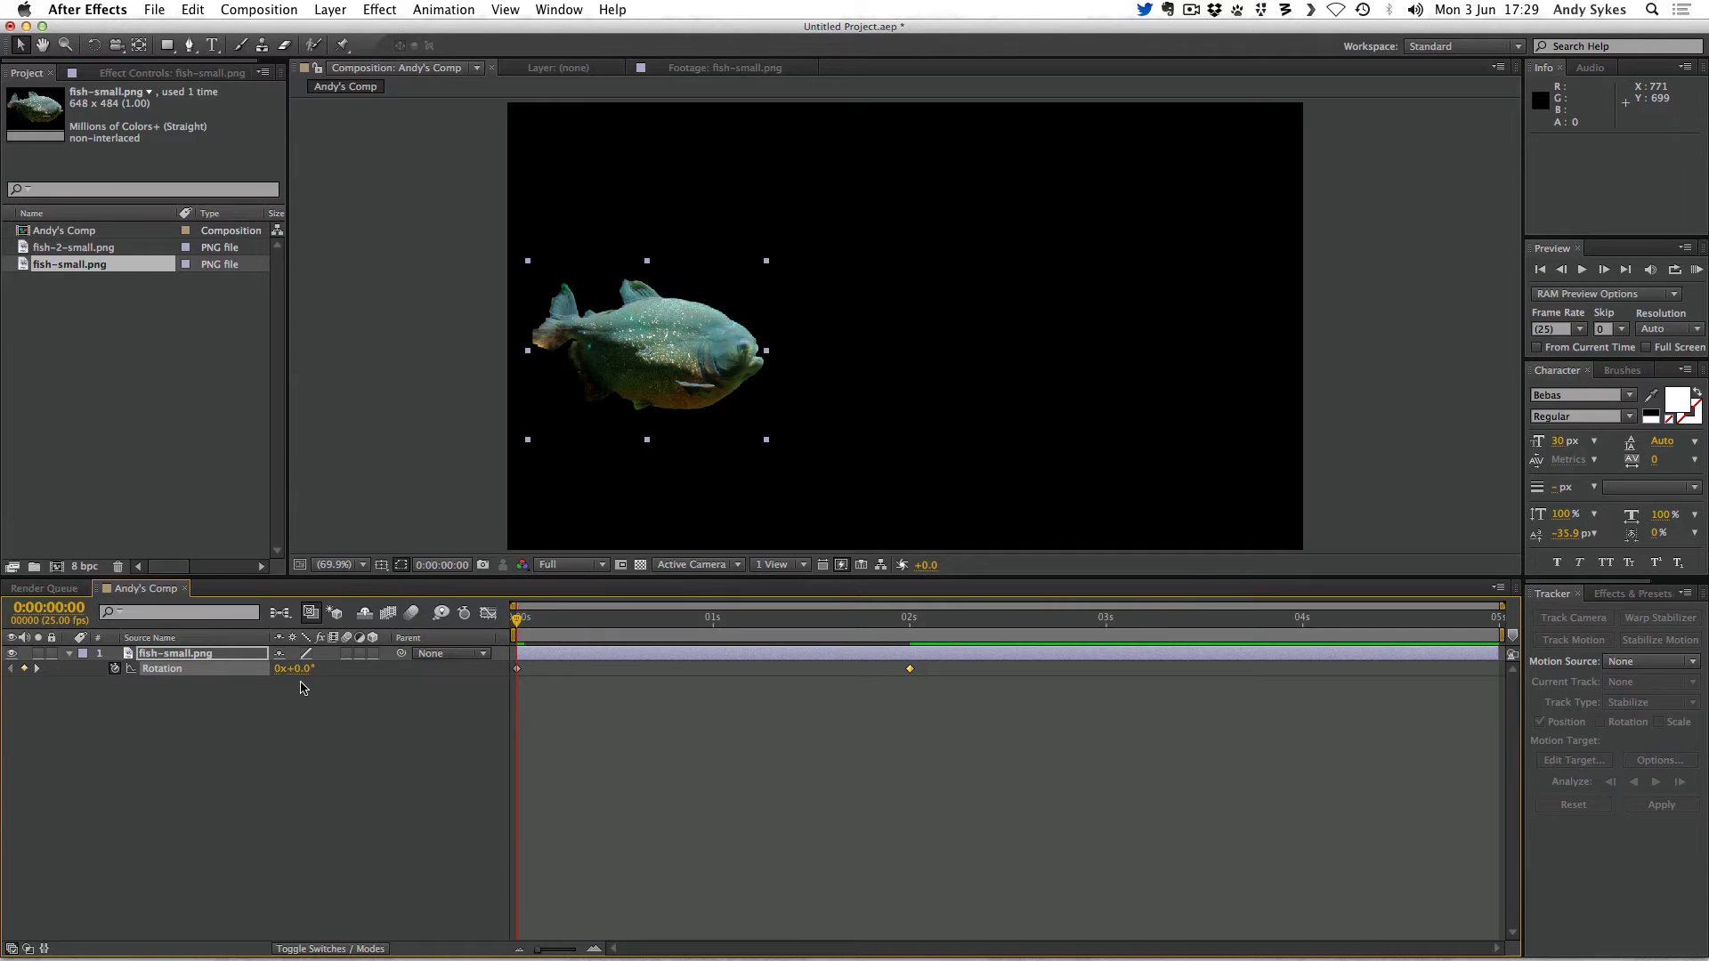
key("space")
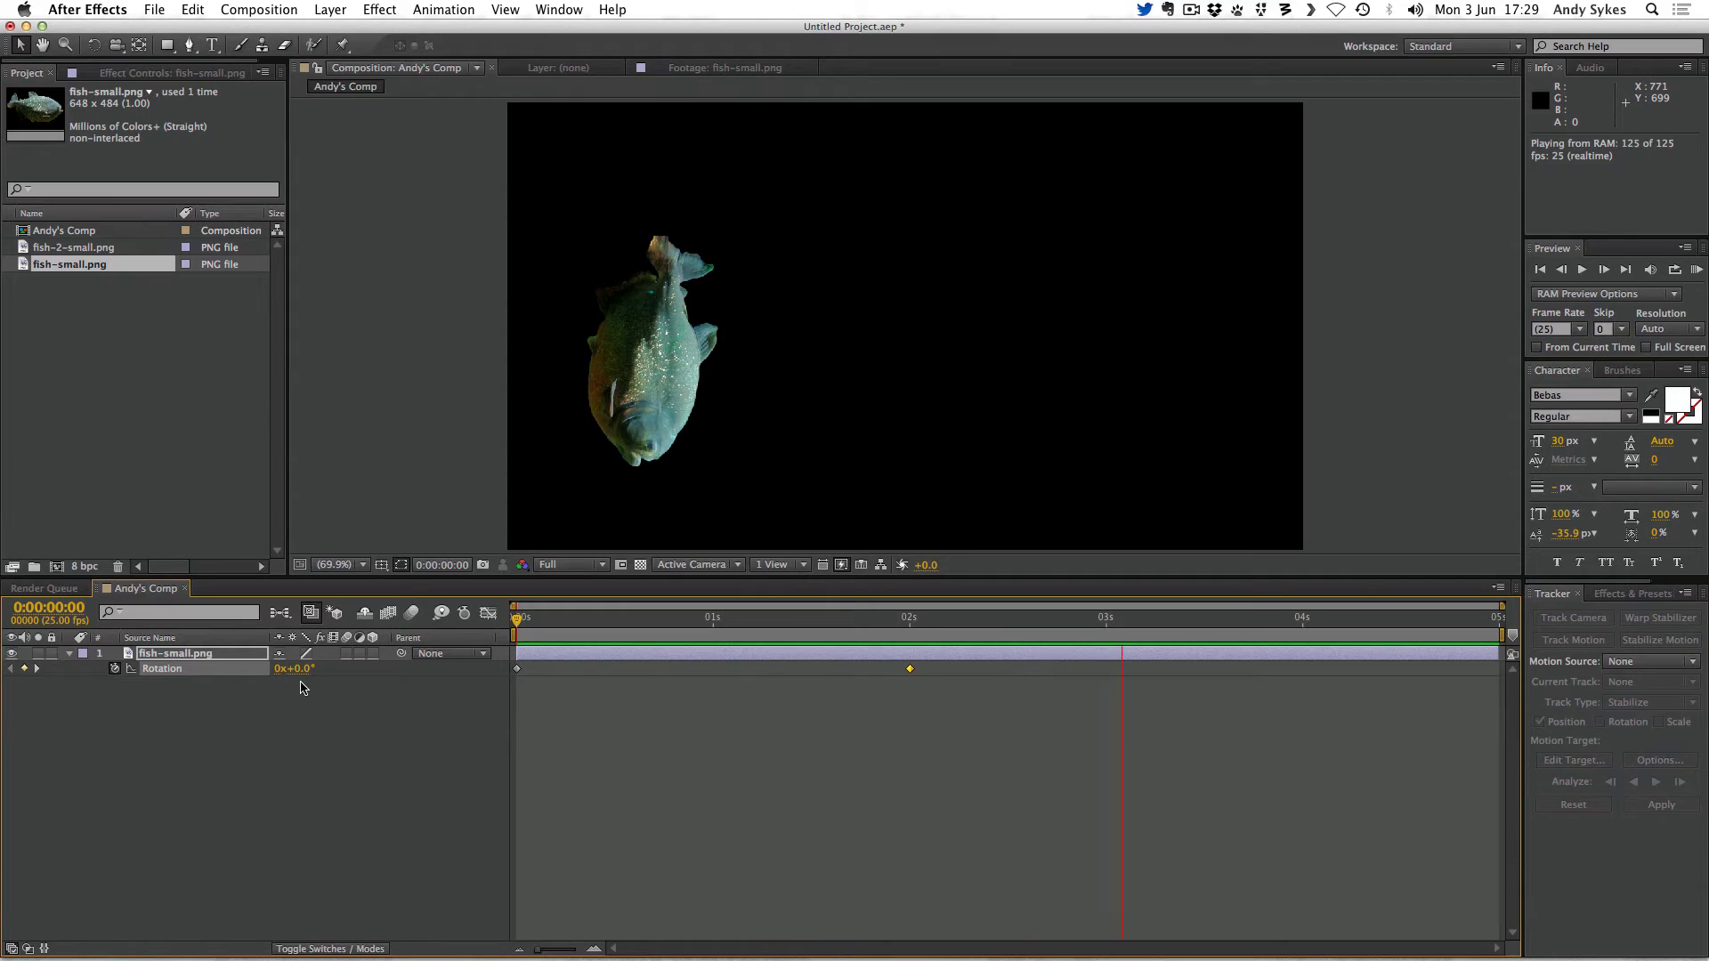
key("space")
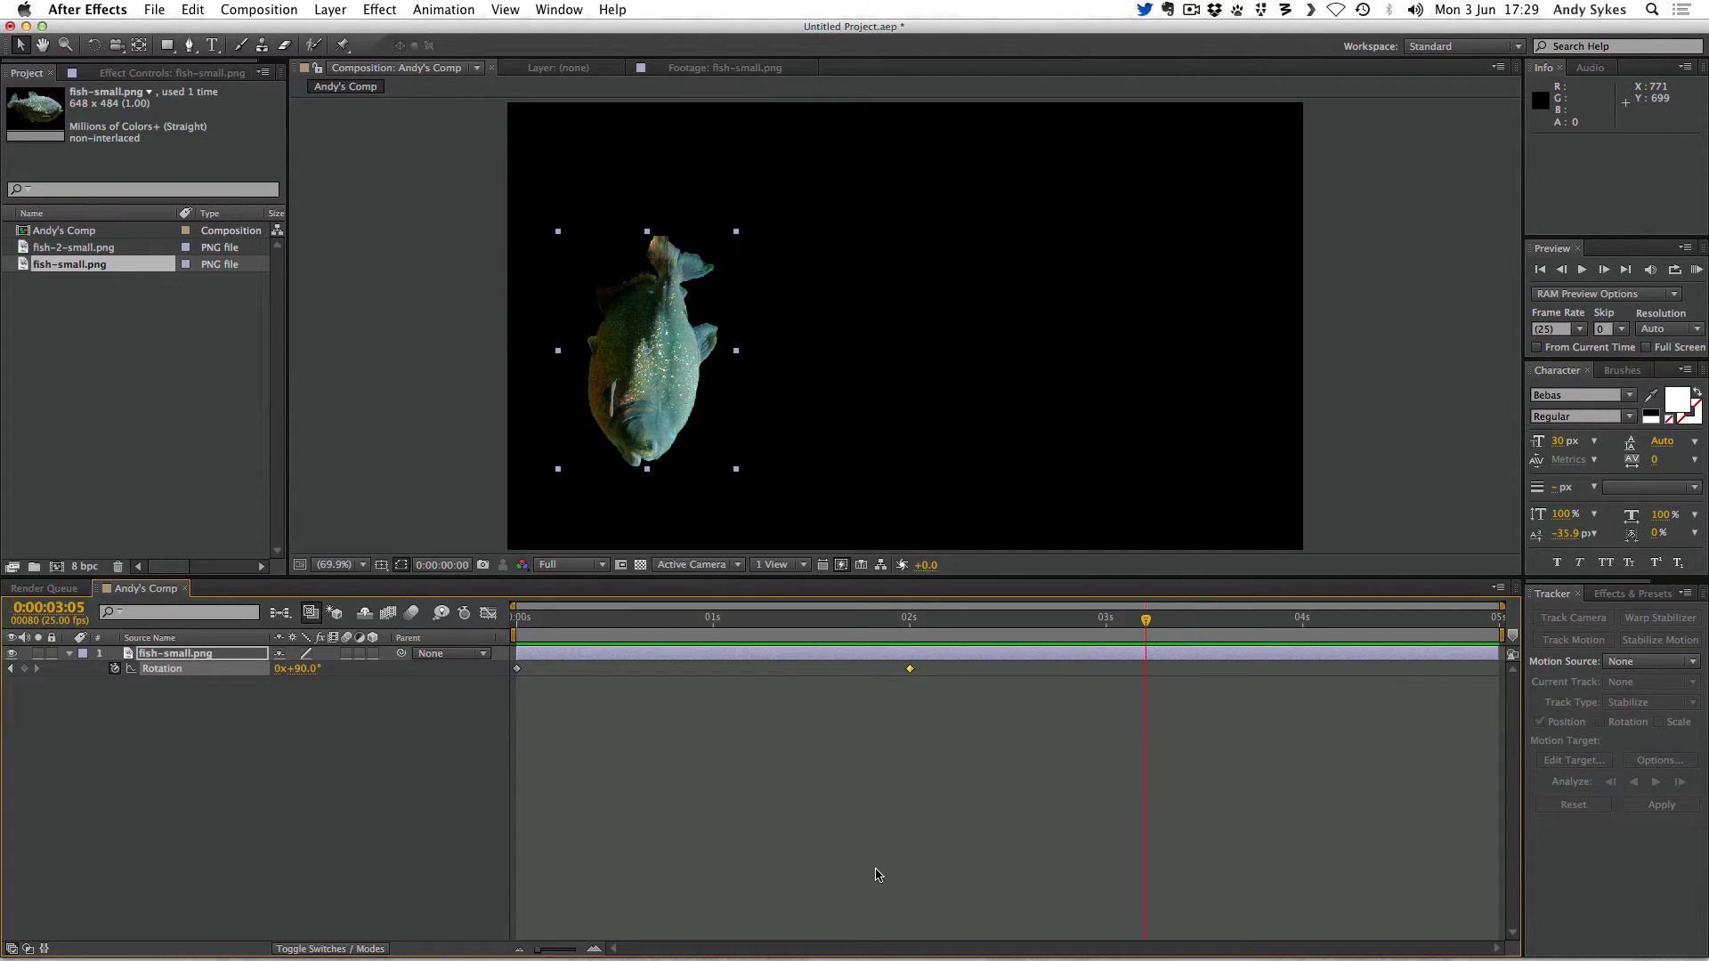
Step: Add one full revolution to the keyframe at 0:00:02:00, making it 1x+90.0°, and preview the rotation from the start
key("j")
left_click(278, 674)
type("1")
key("Return")
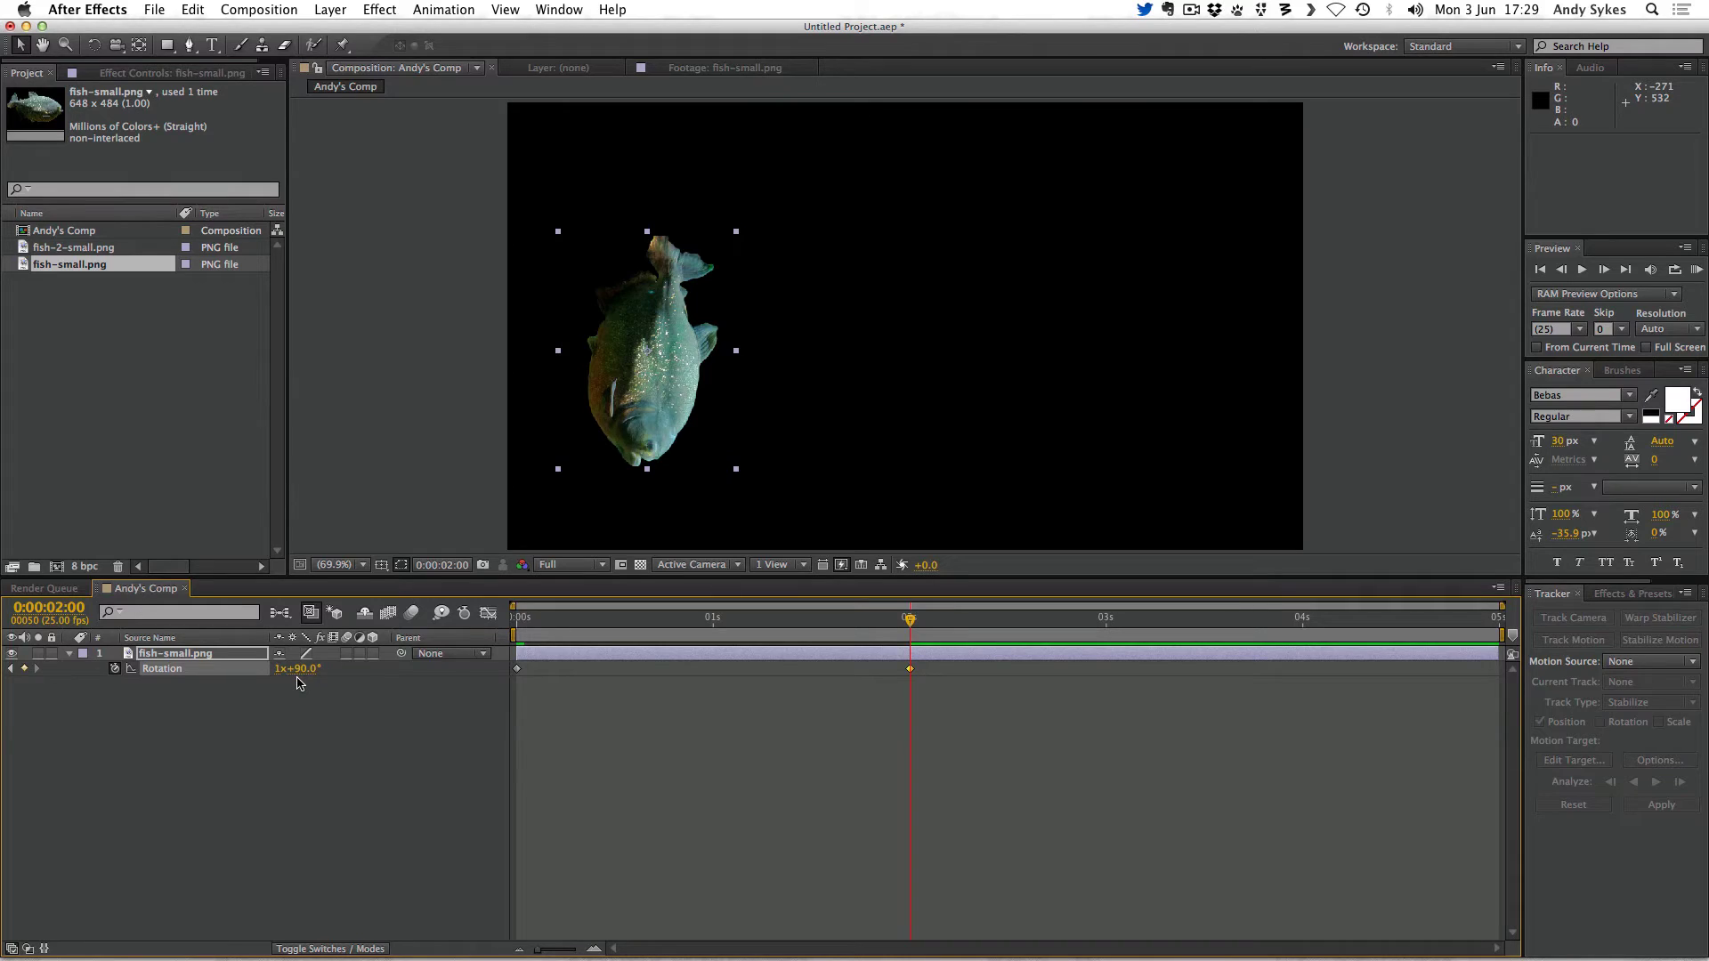
key("Home")
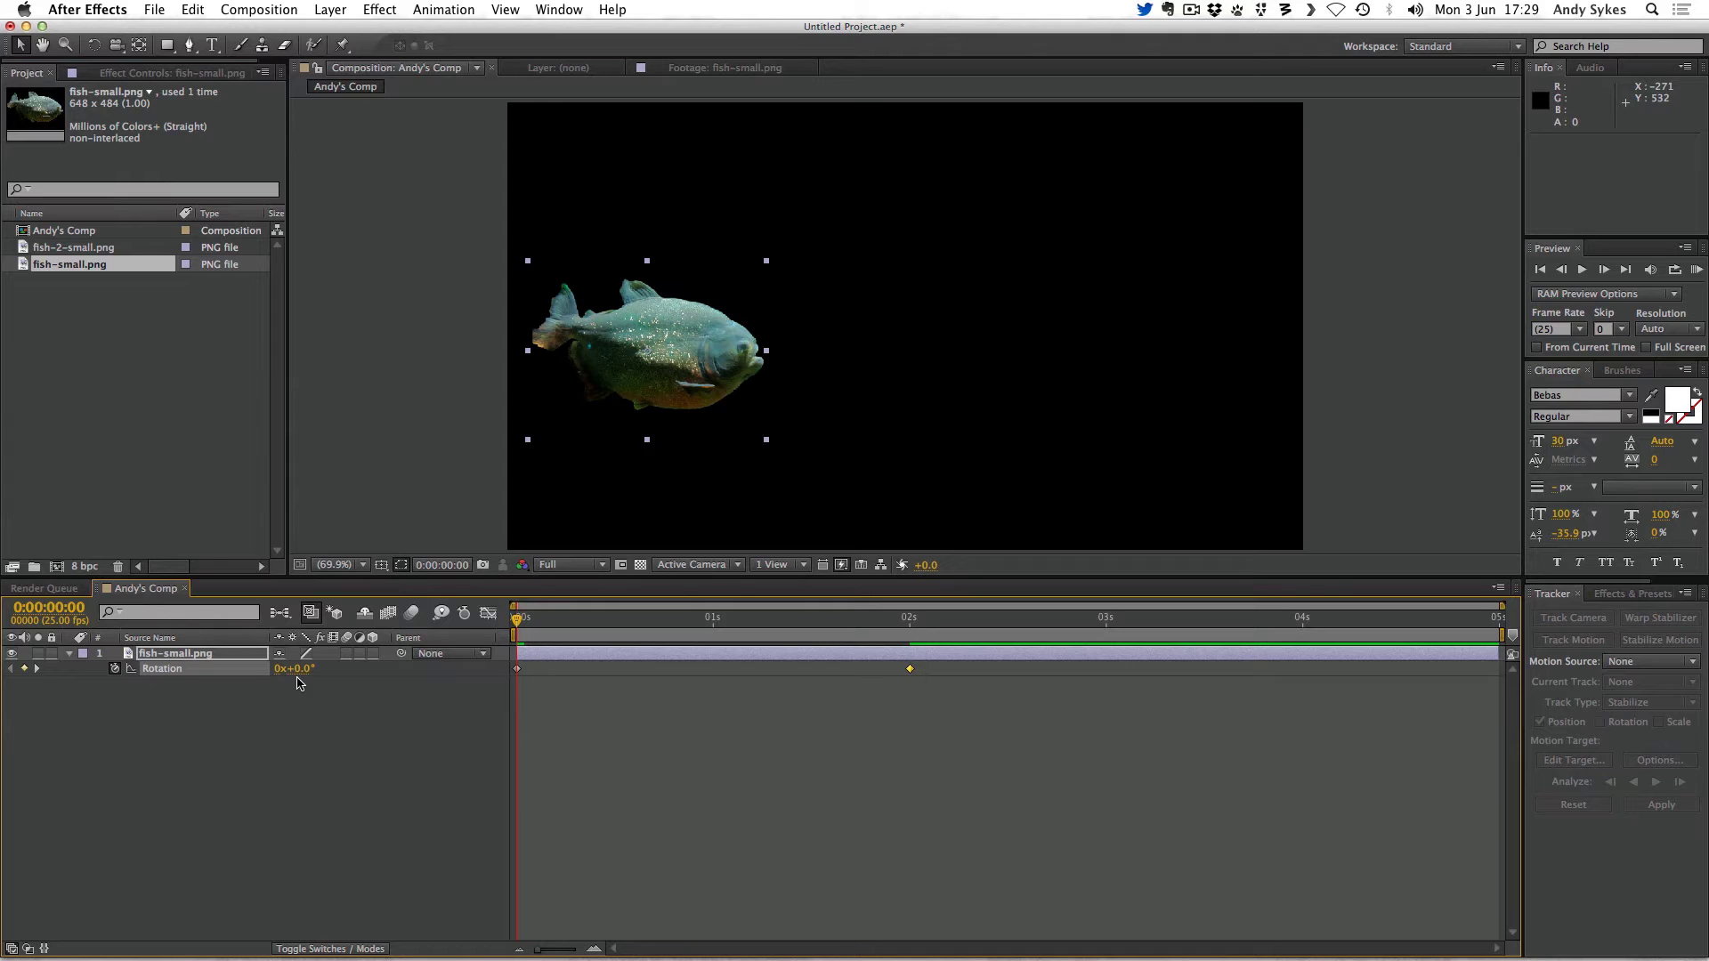
key("KP_0")
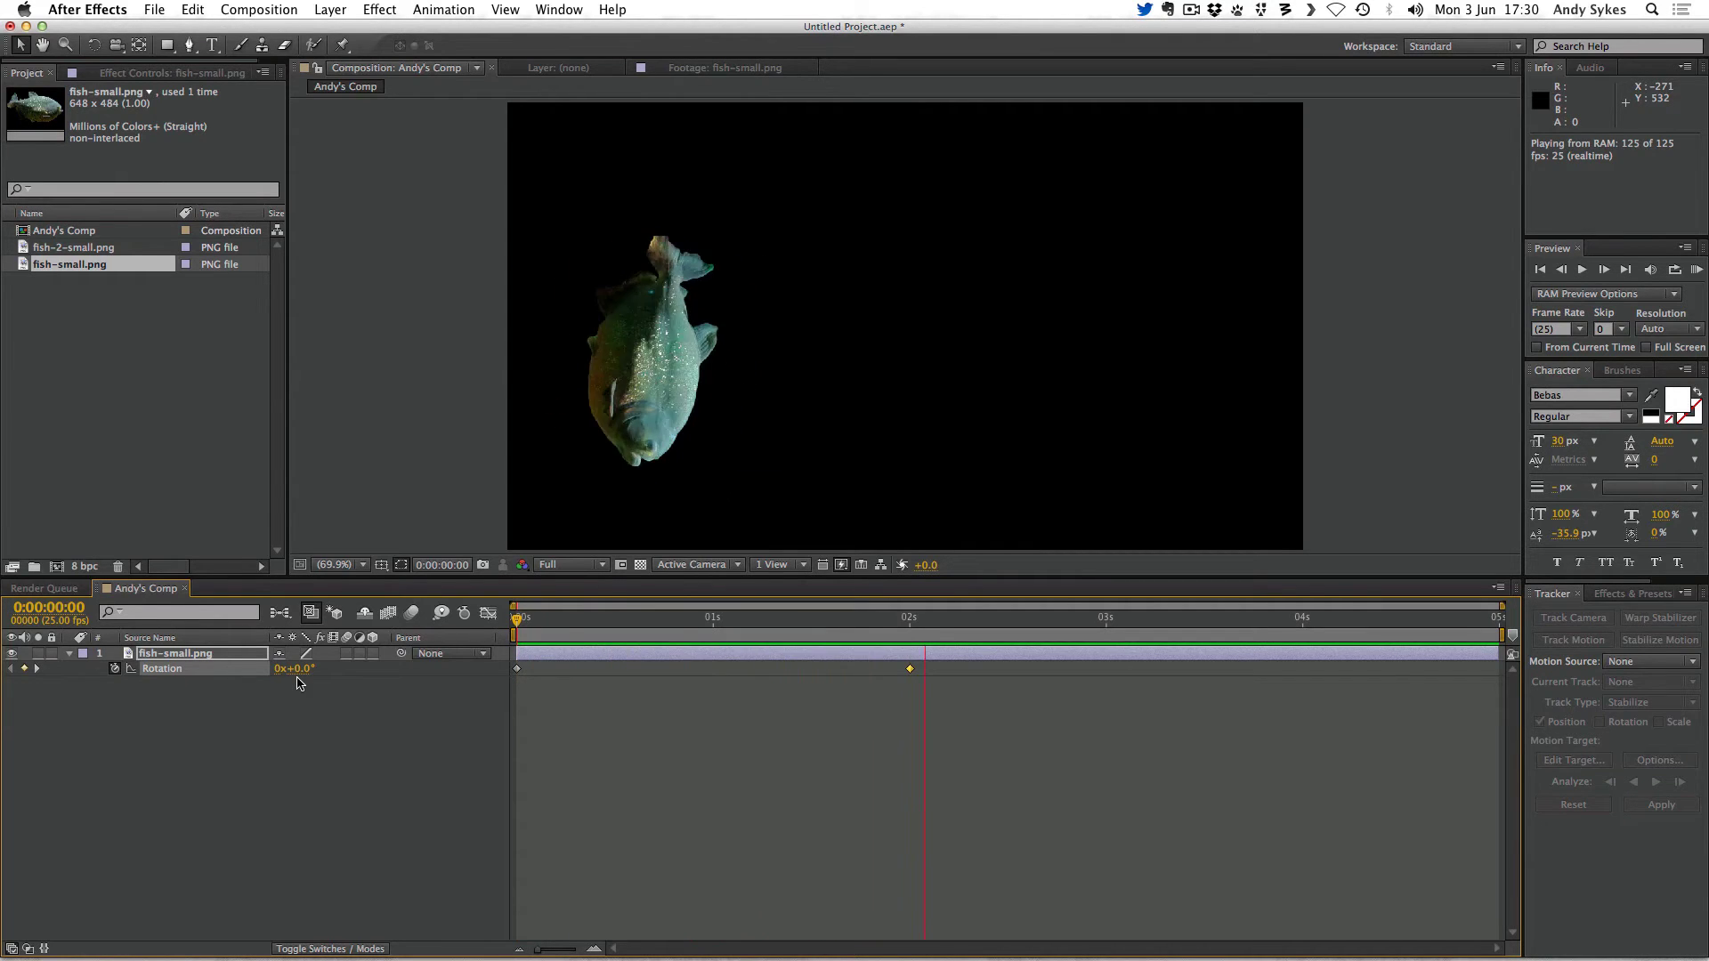
key("space")
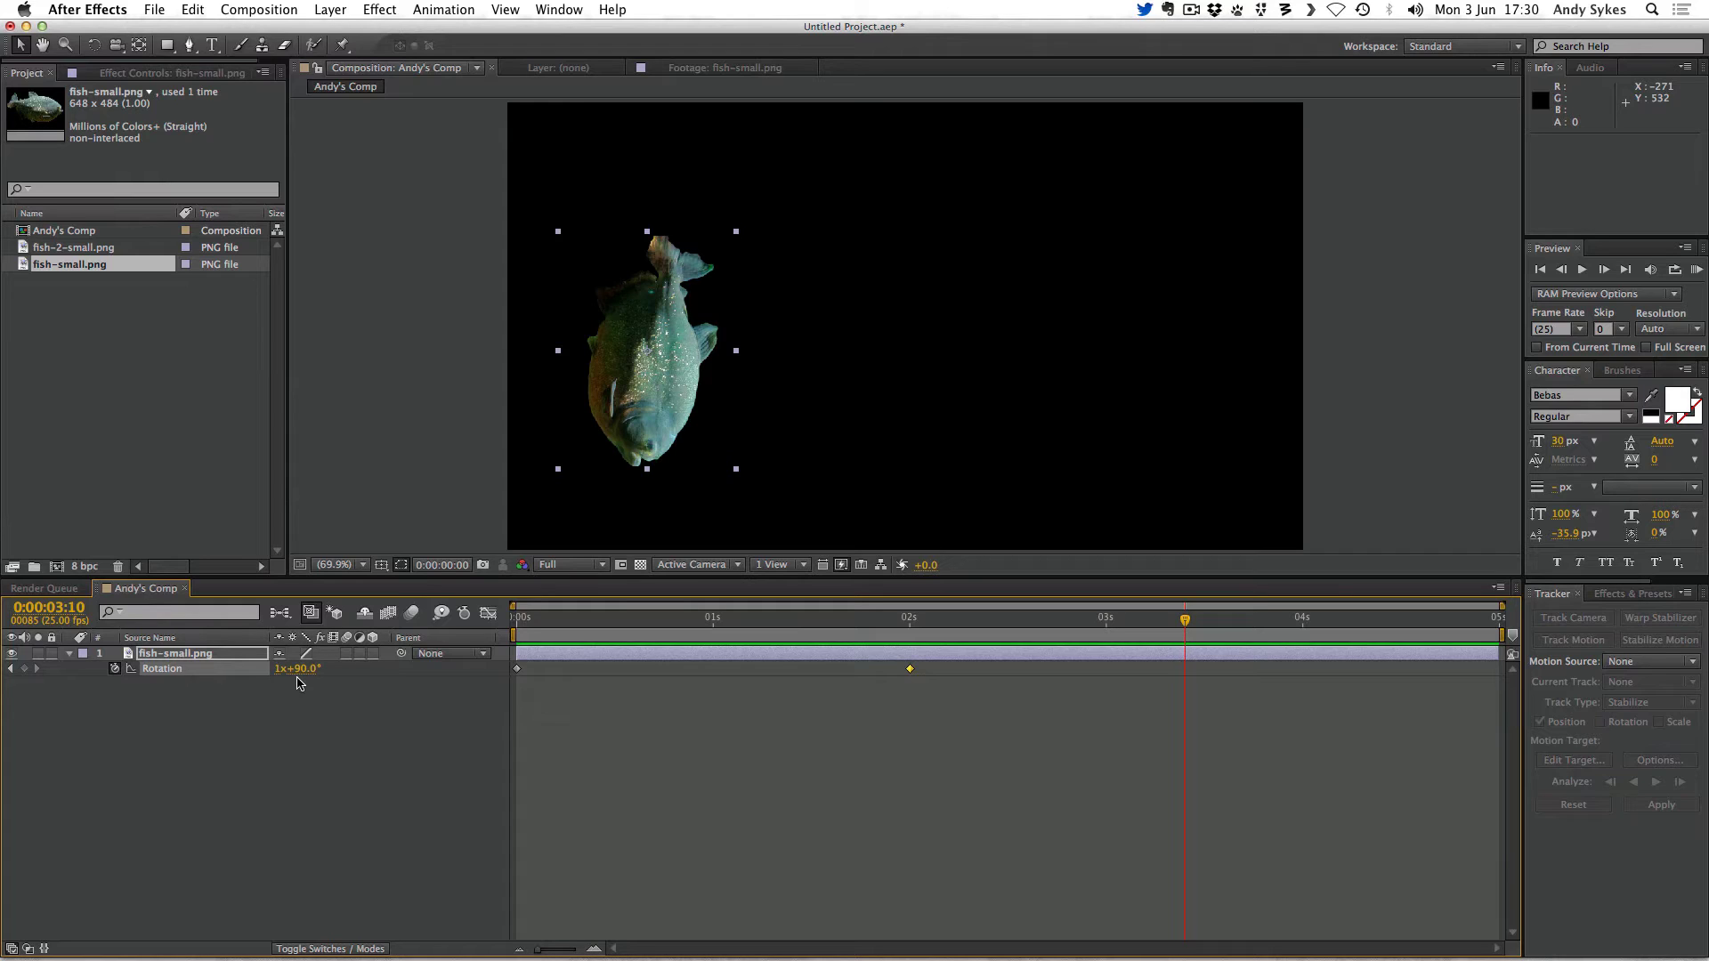
Step: Set the degrees of the rotation keyframe at 0:00:02:00 to 0, keeping one revolution, and scrub through the spin
key("j")
left_click(299, 672)
type("0")
key("Return")
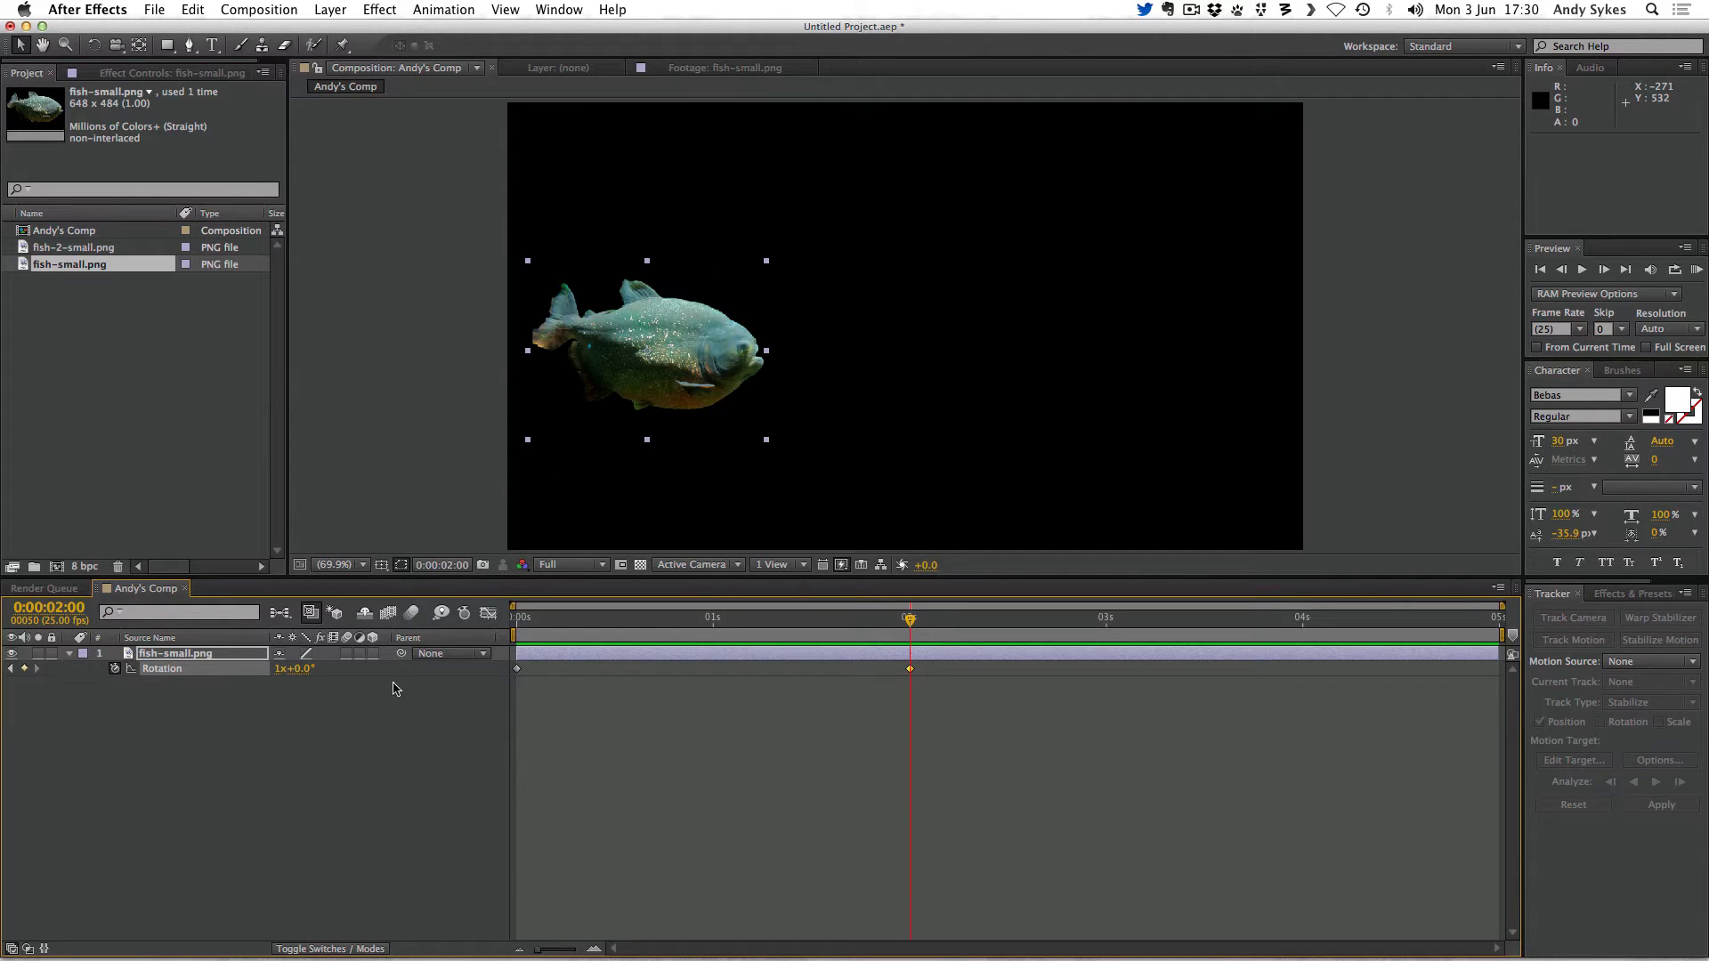
left_click(791, 621)
mouse_move(774, 630)
left_mouse_down()
mouse_move(534, 634)
mouse_move(805, 634)
left_mouse_up()
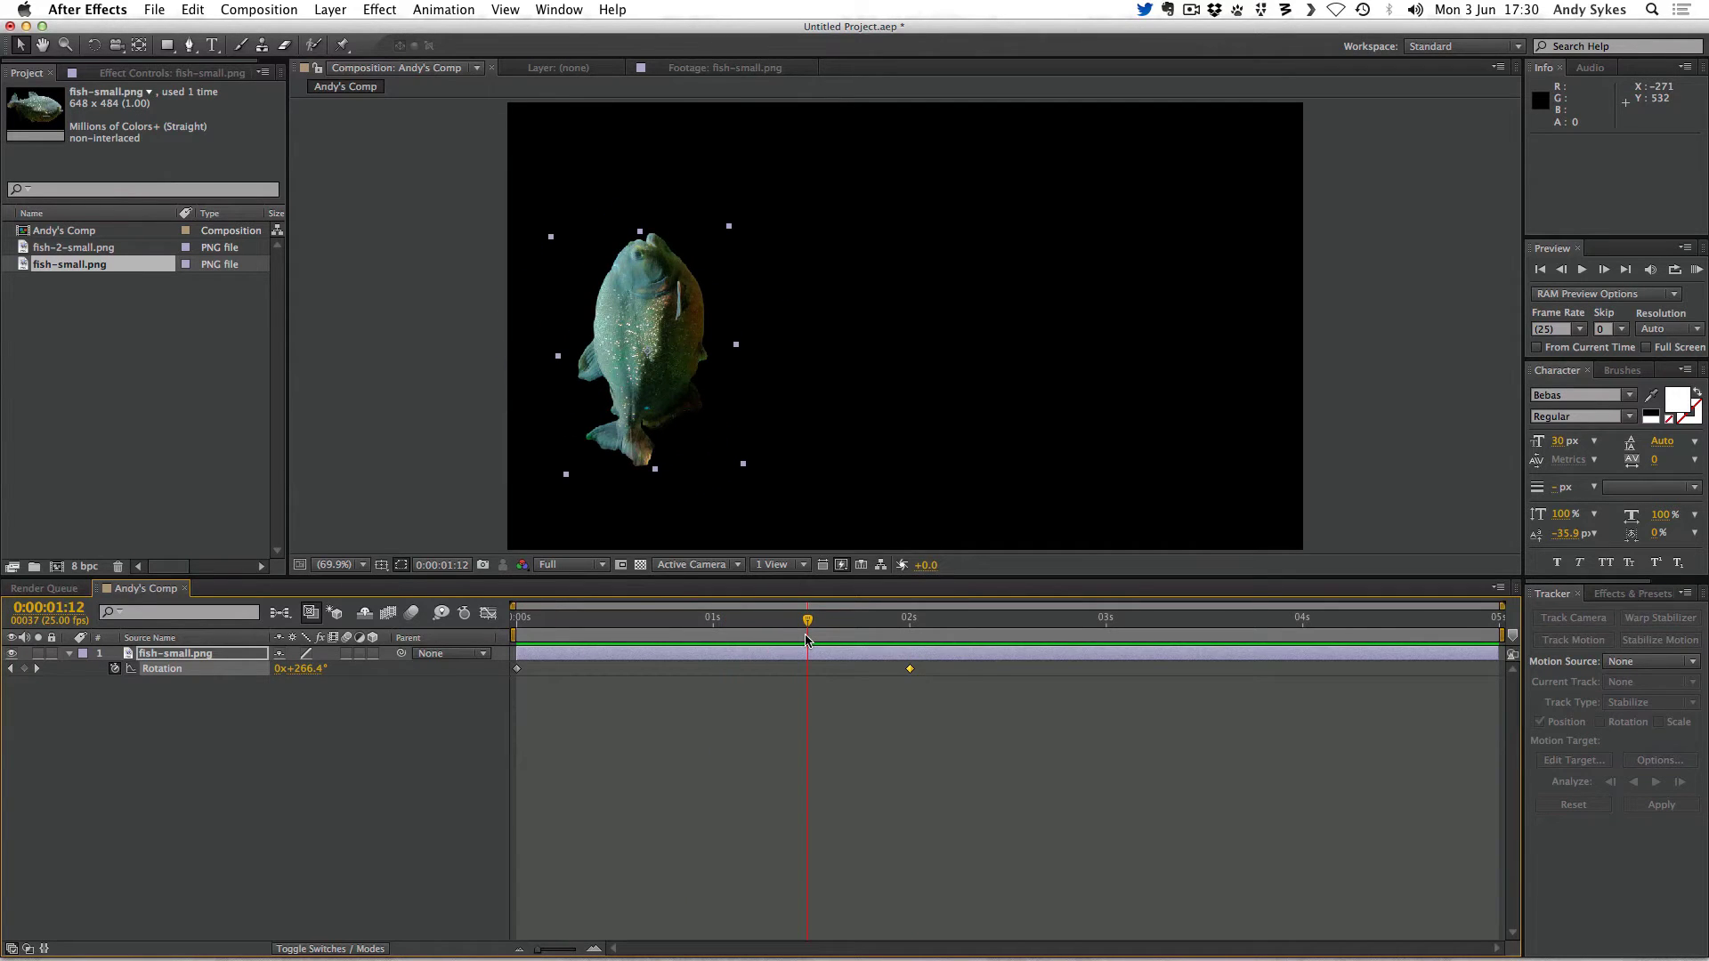
key("k")
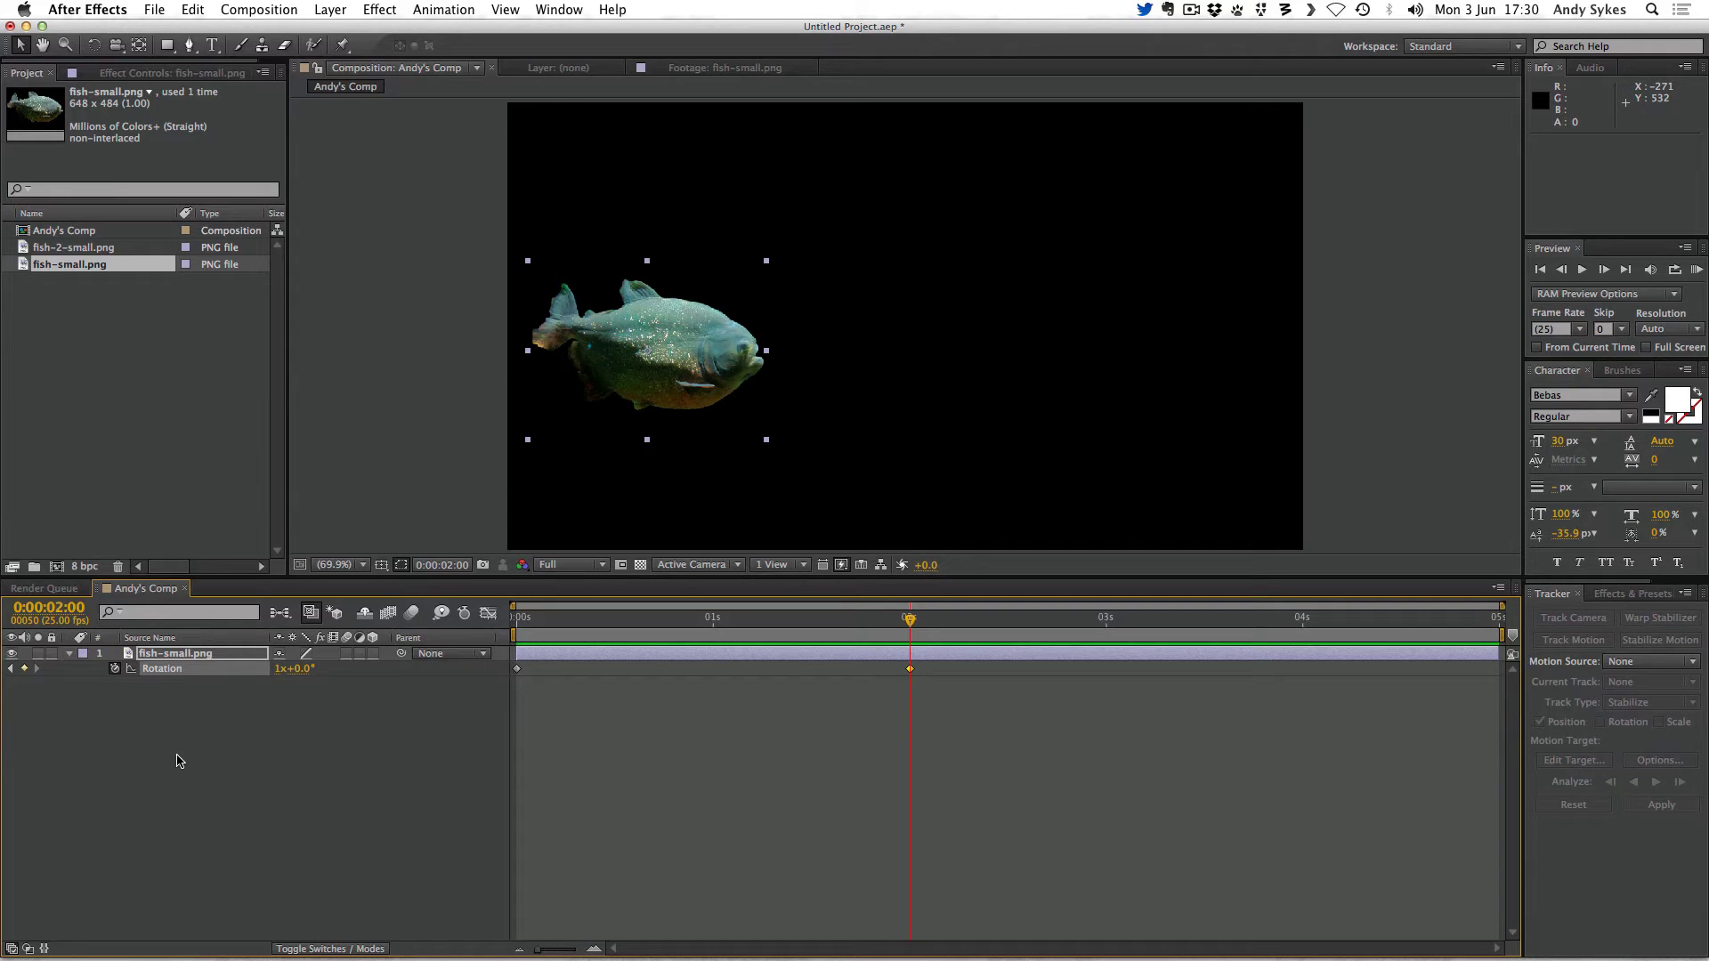
Step: Show the fish layer's Anchor Point alongside Rotation and scrub through the spin to examine the point it turns around
key("shift+a")
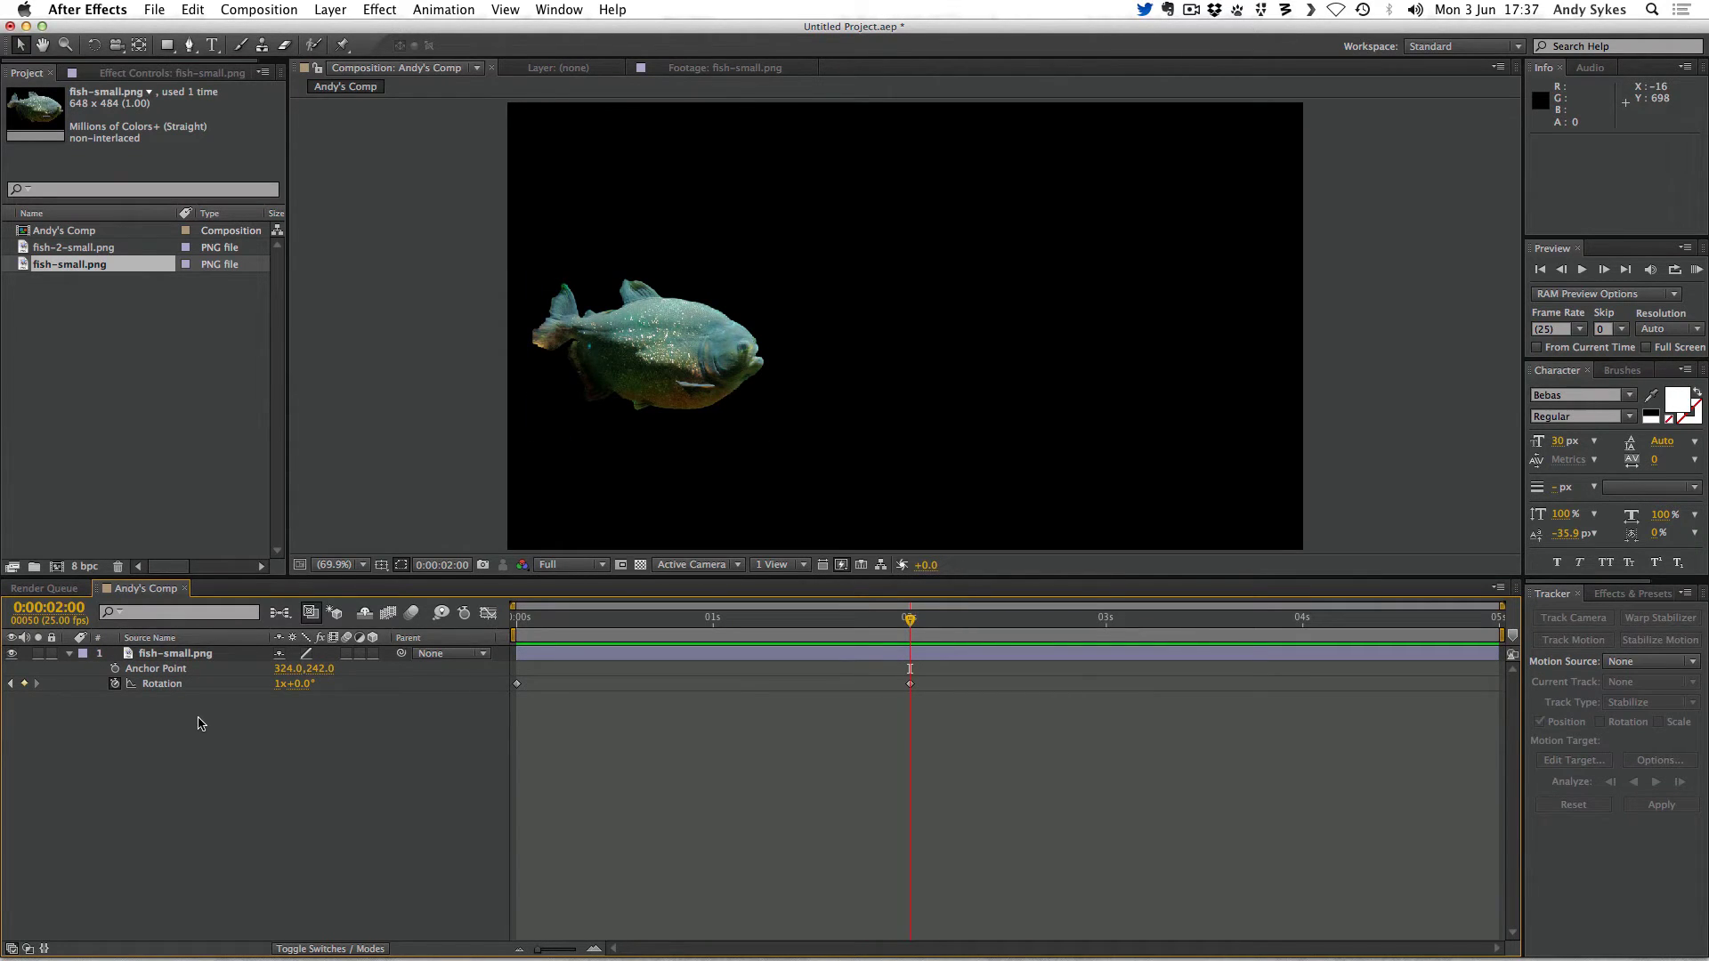
left_click(644, 391)
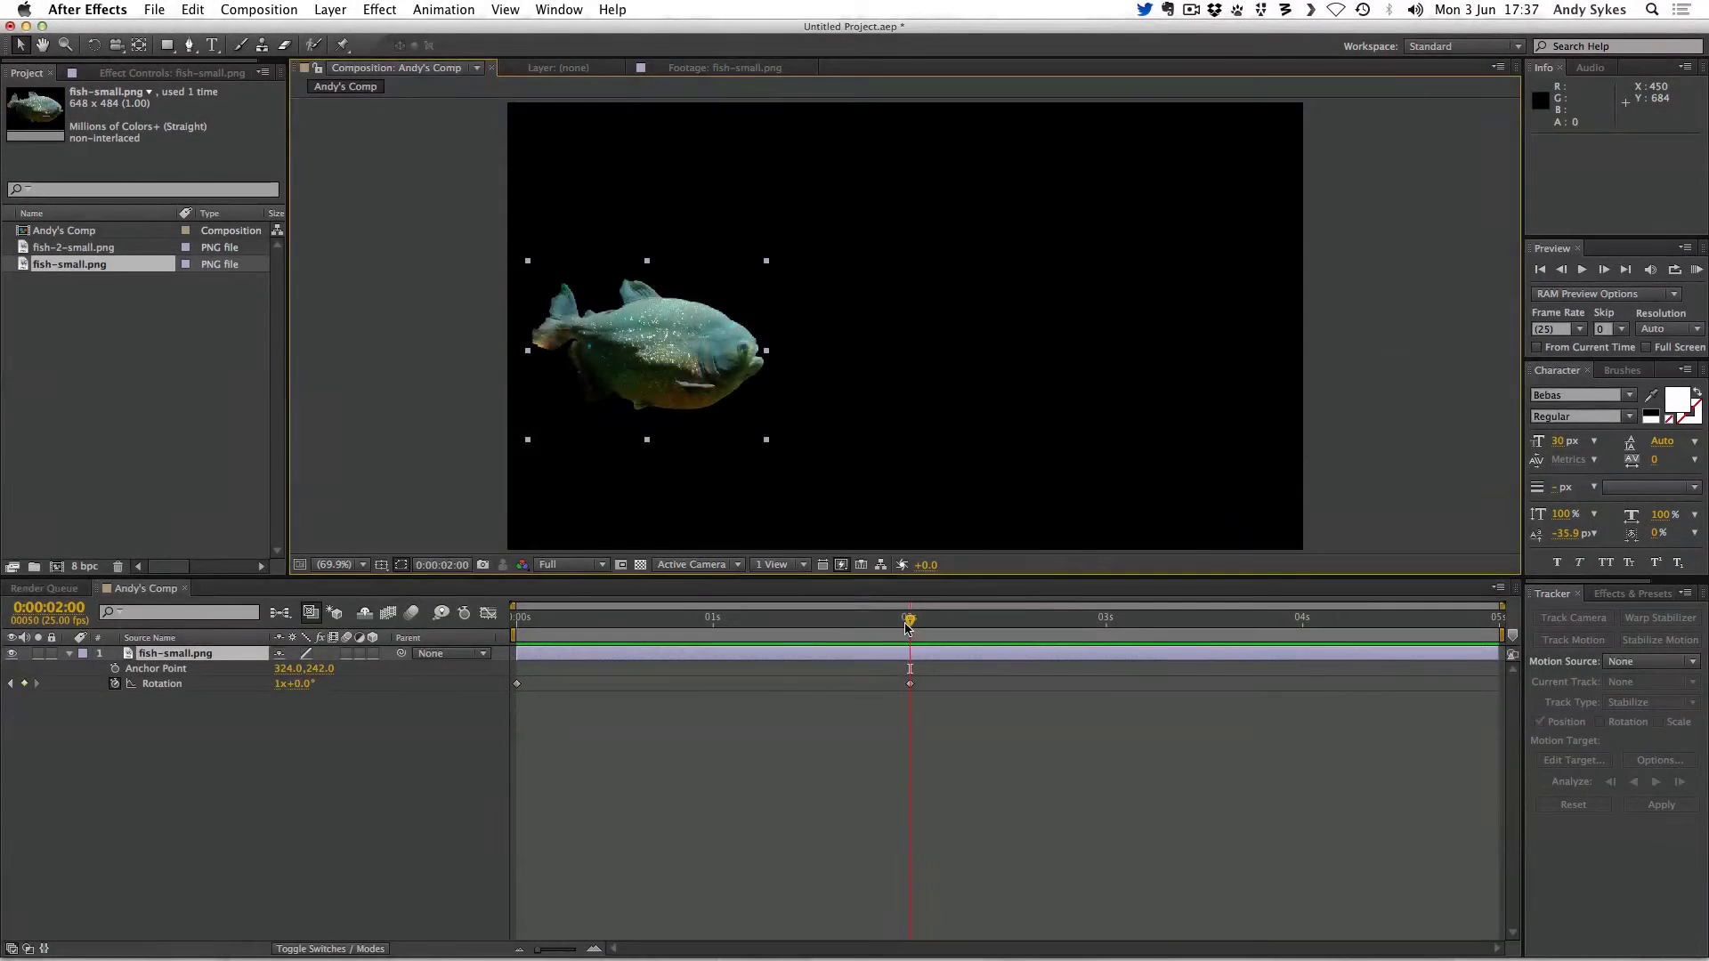
left_click_drag(910, 619, 791, 620)
key("Home")
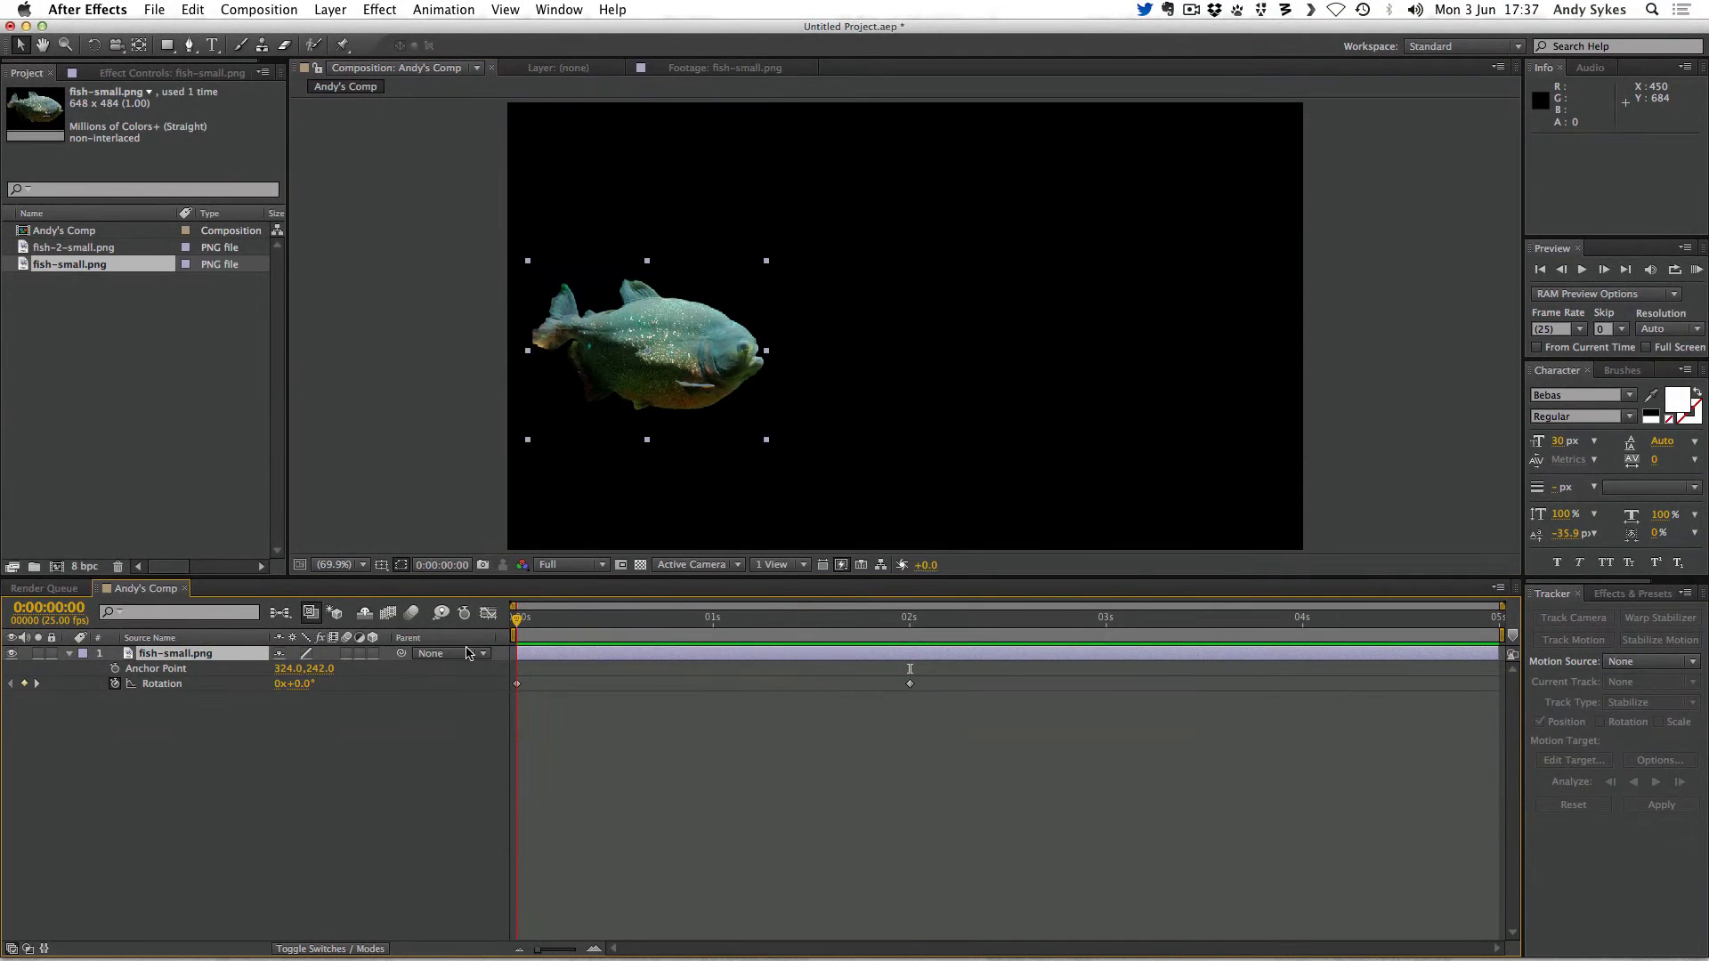
left_click_drag(520, 647, 603, 647)
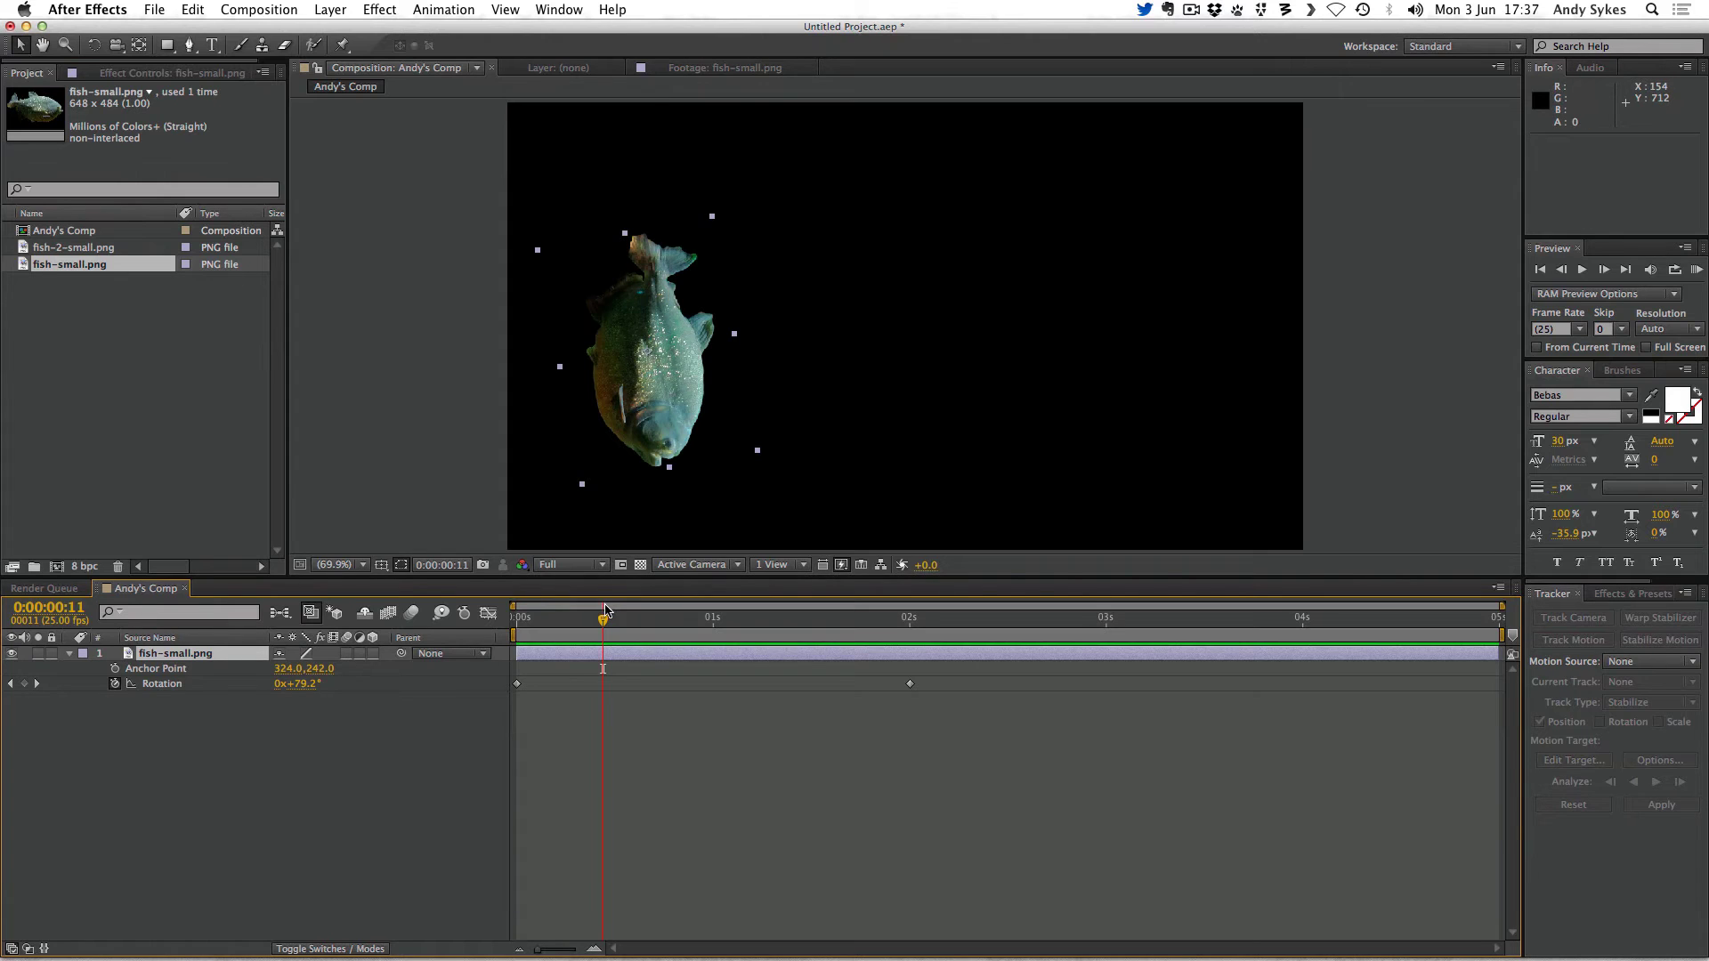
left_click_drag(604, 619, 823, 623)
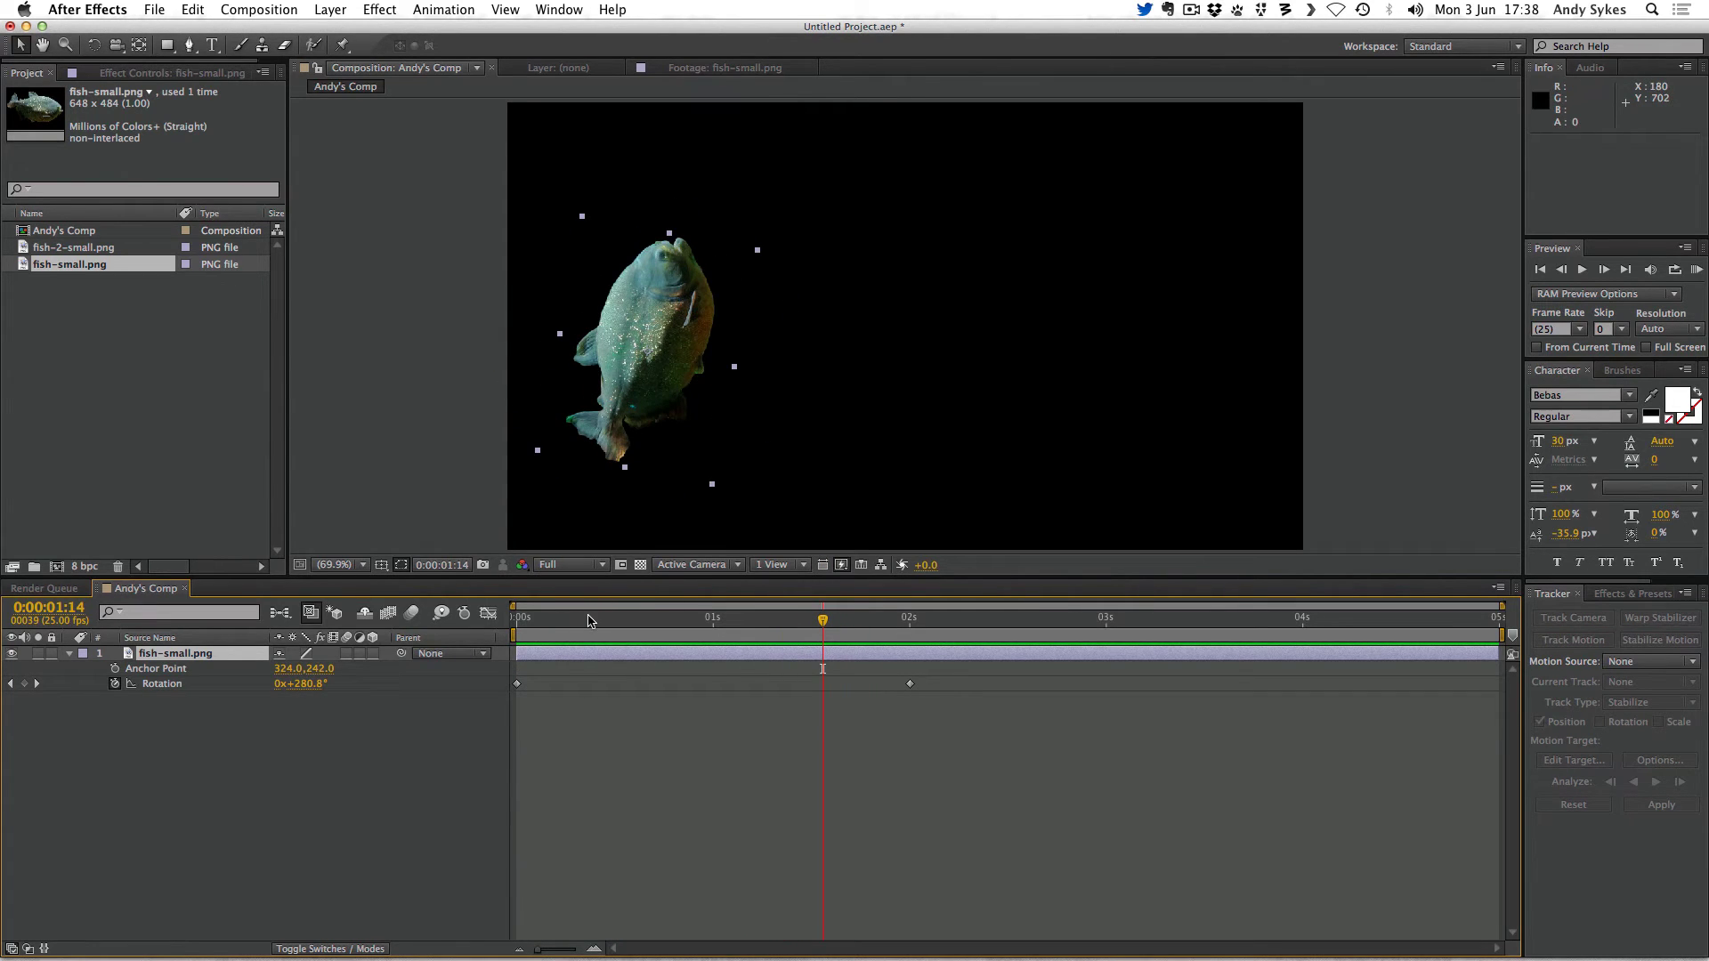
Step: Shift the fish layer's anchor point horizontally to about 583 at 0:00:00:00
key("Home")
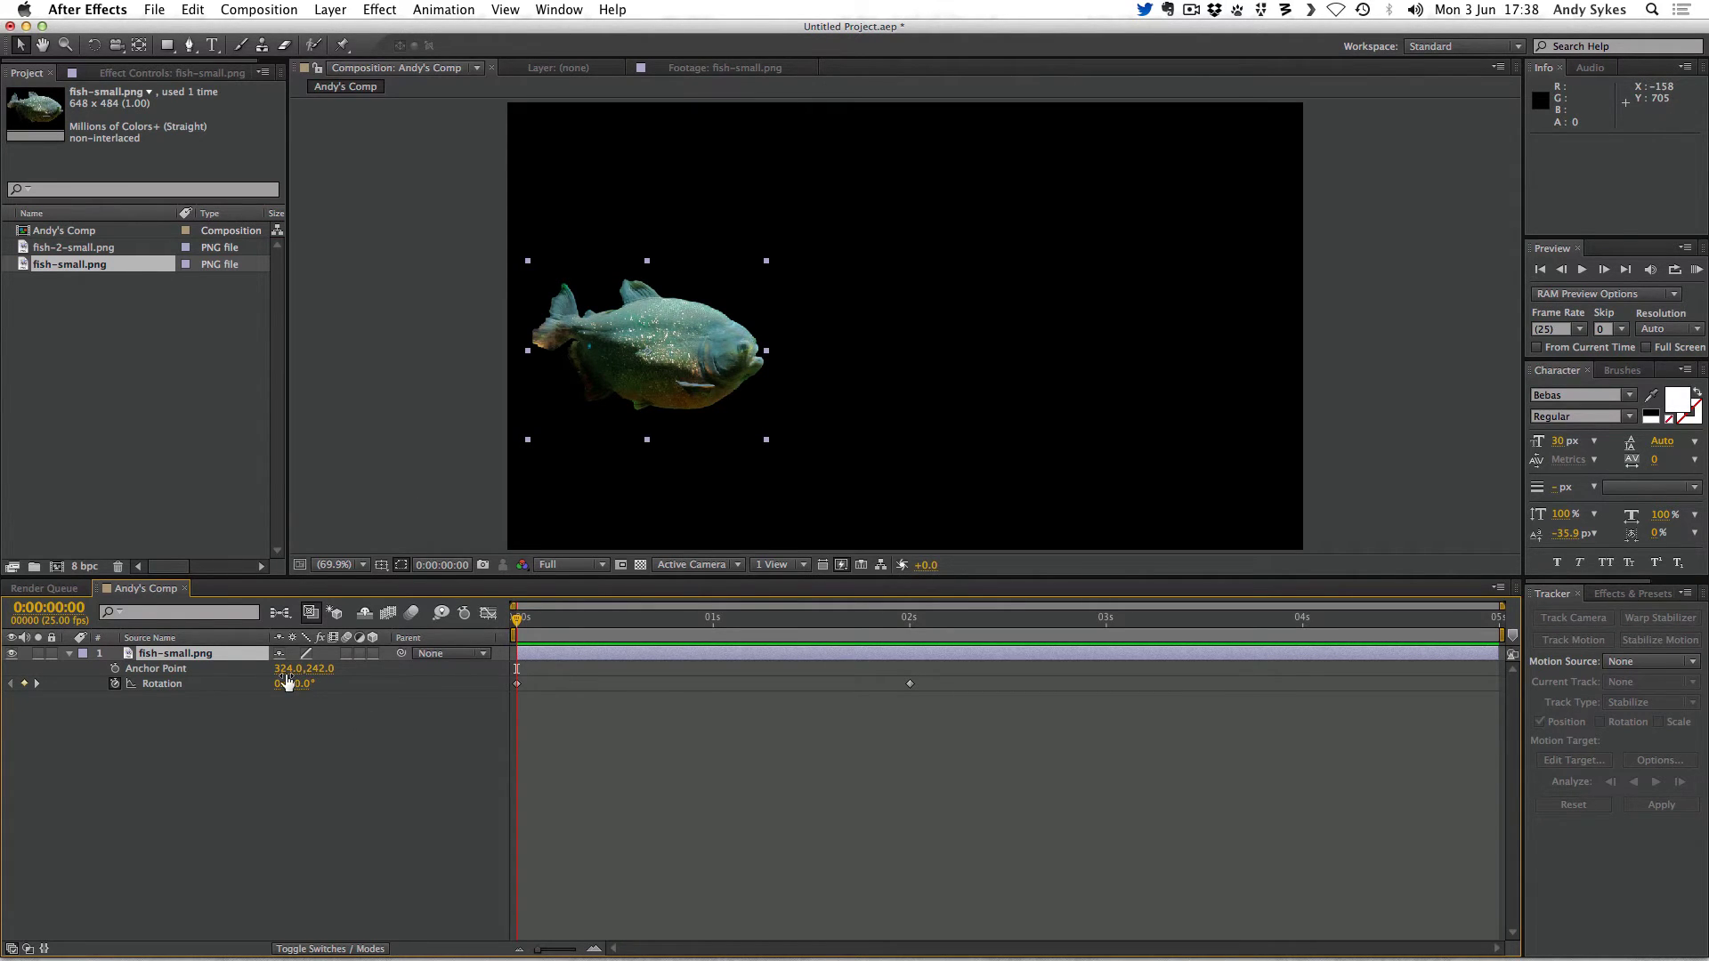
left_click_drag(286, 669, 510, 668)
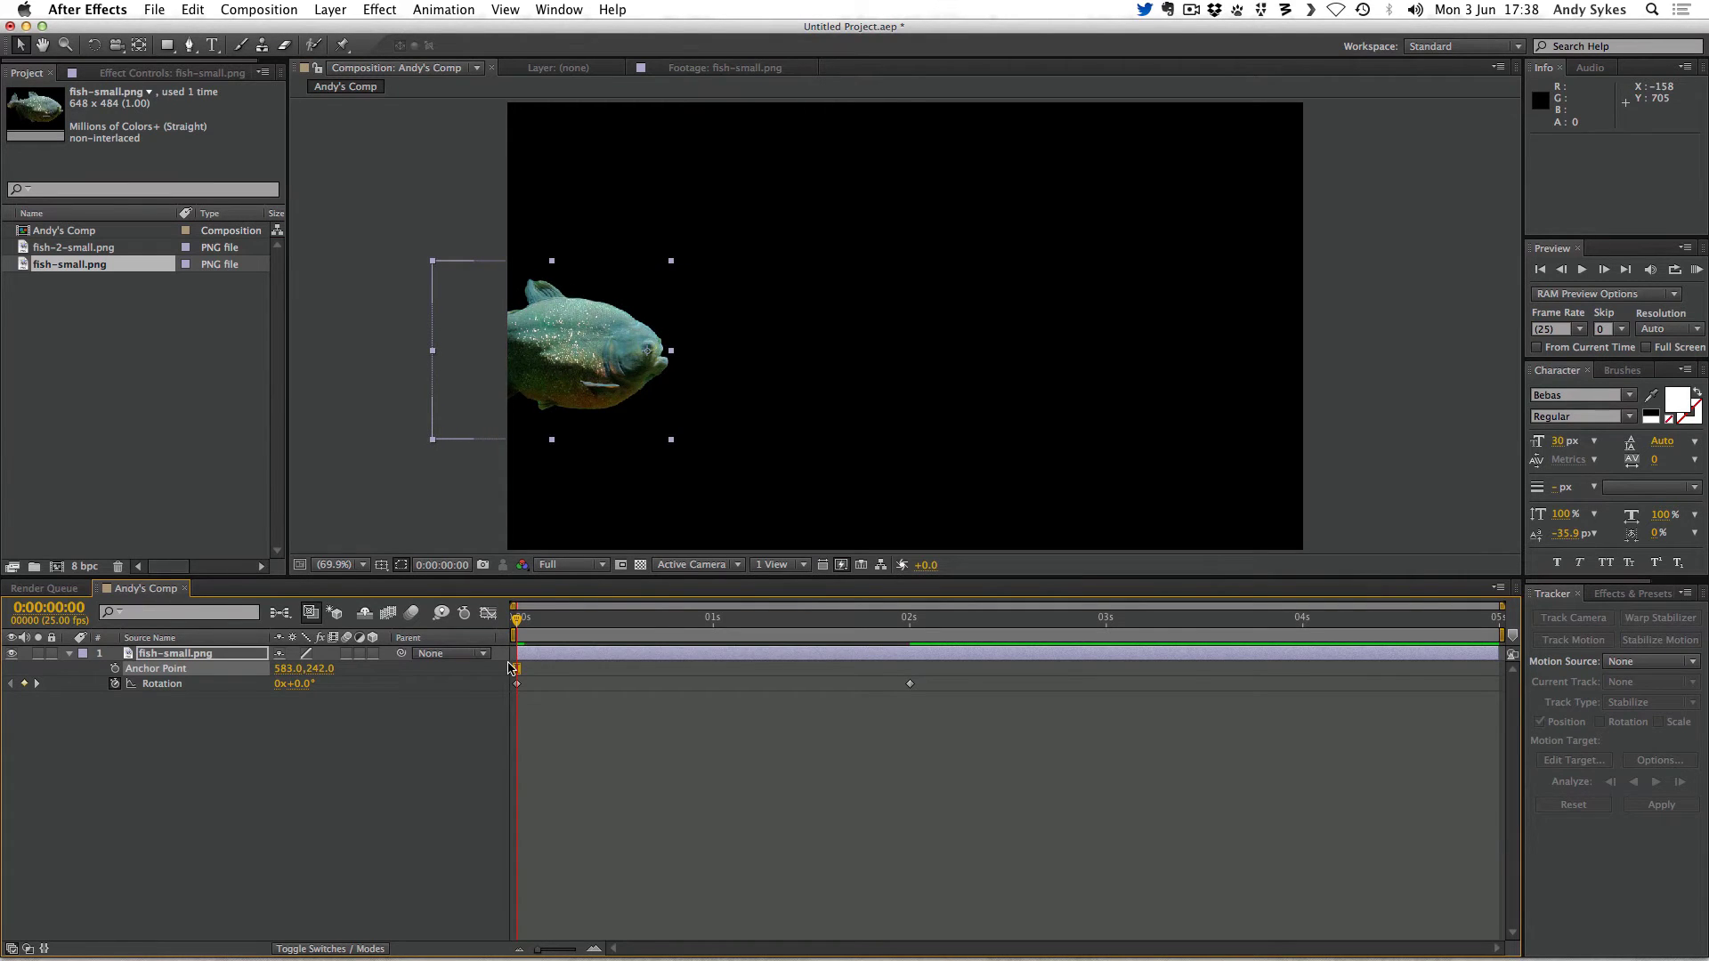
Step: Undo the last anchor point change and use the Pan Behind tool to move the fish's anchor point near its mouth, about 585, 237
key("super+z")
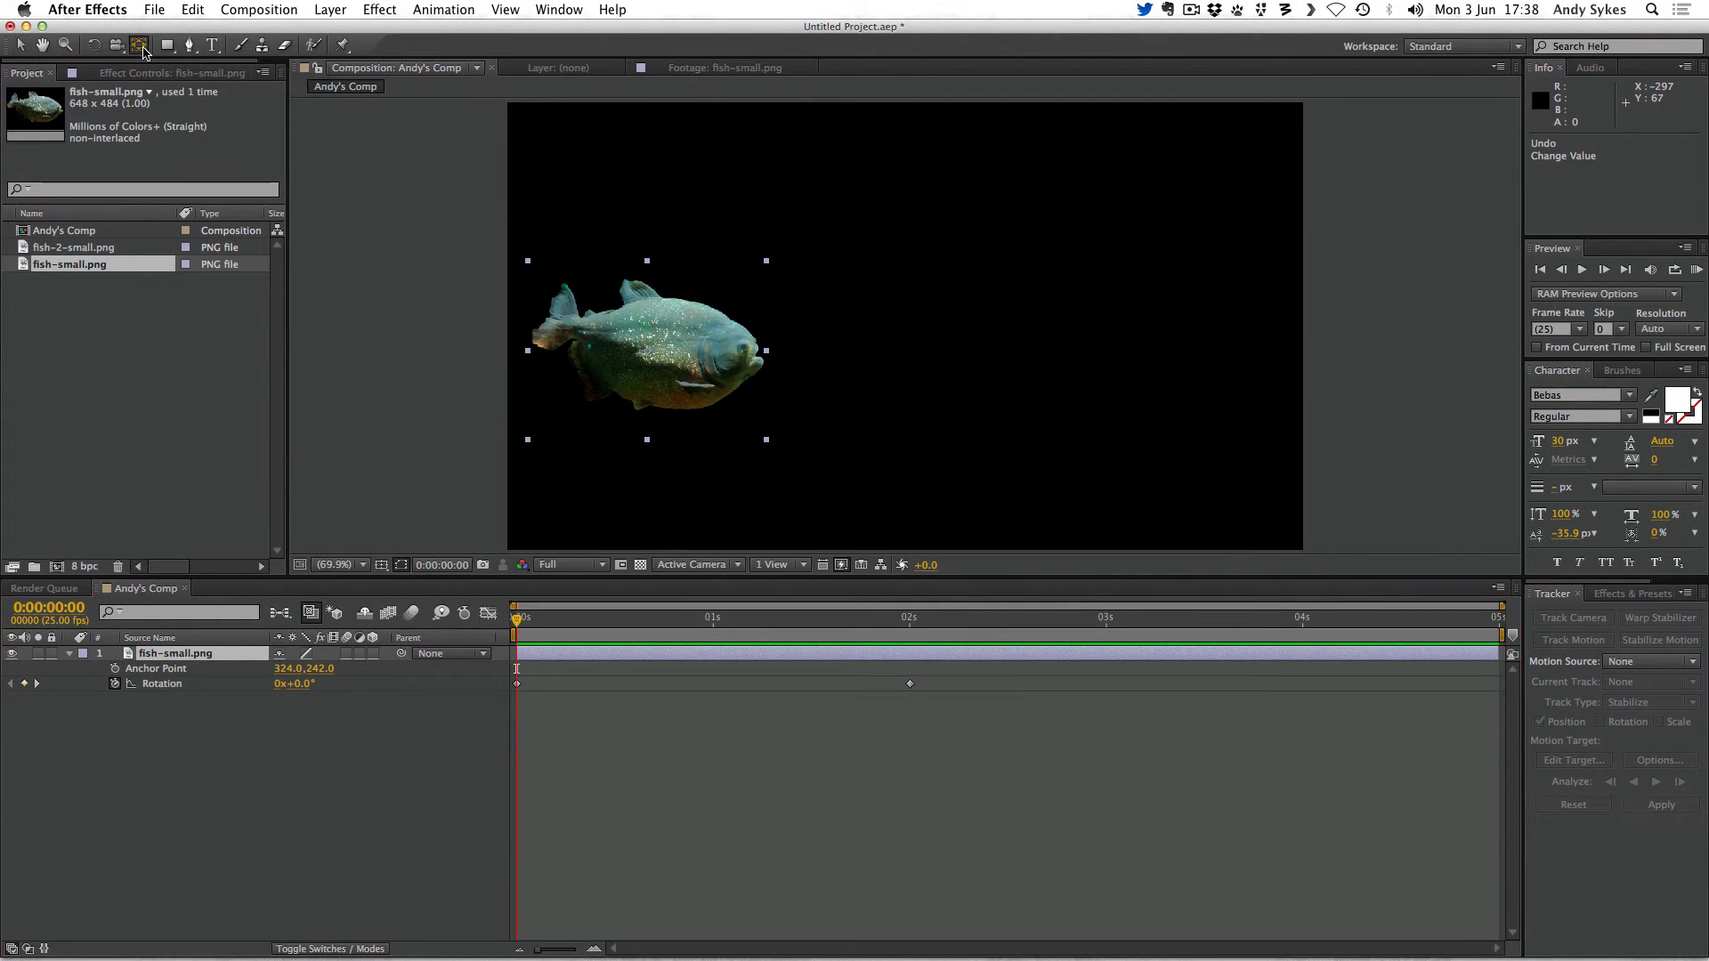
left_click(139, 45)
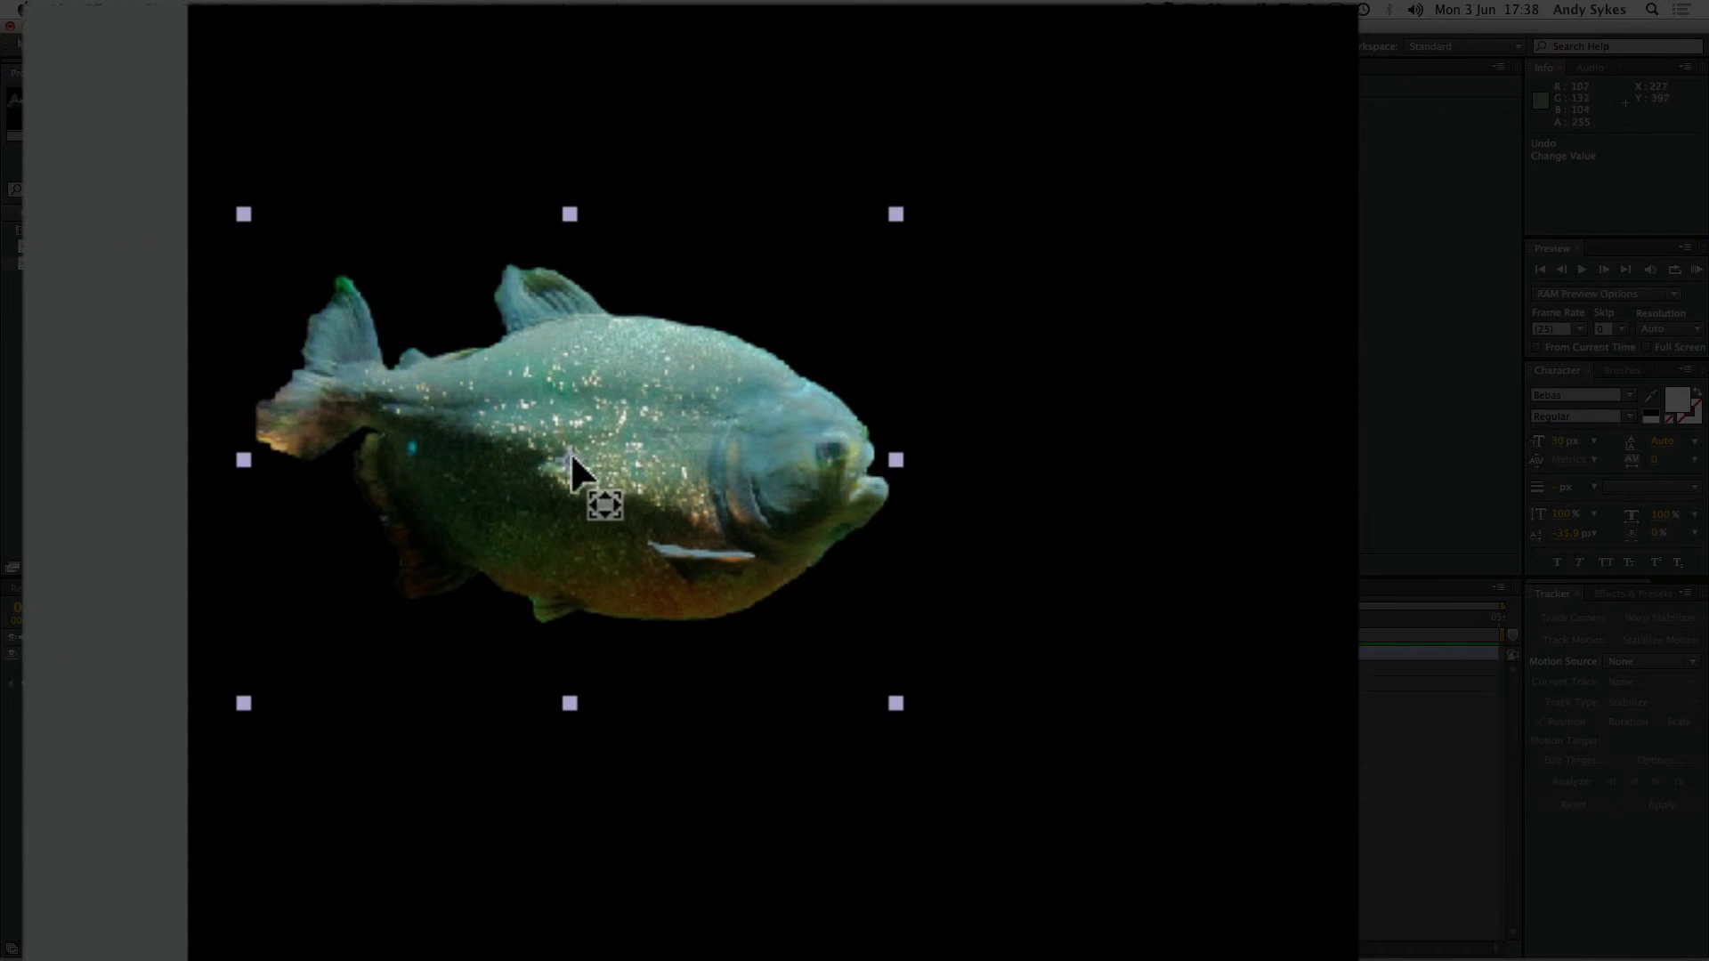
left_click_drag(570, 456, 832, 454)
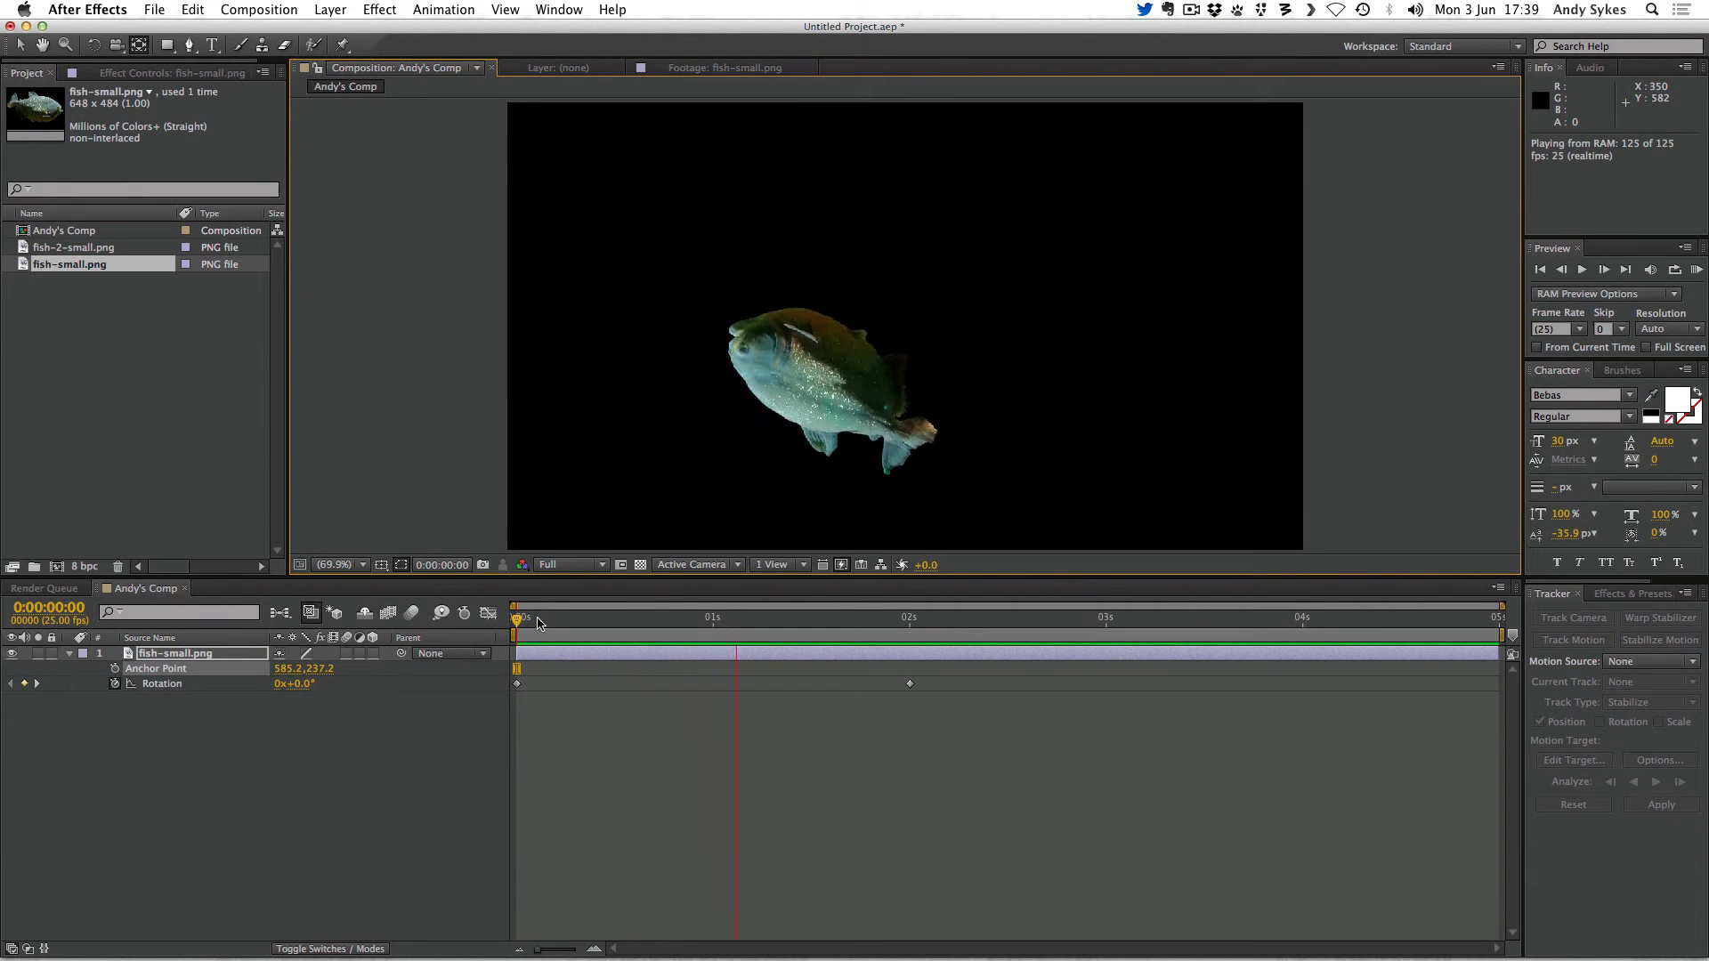
Step: Preview the fish's spin around the moved anchor point from the start of the composition
key("space")
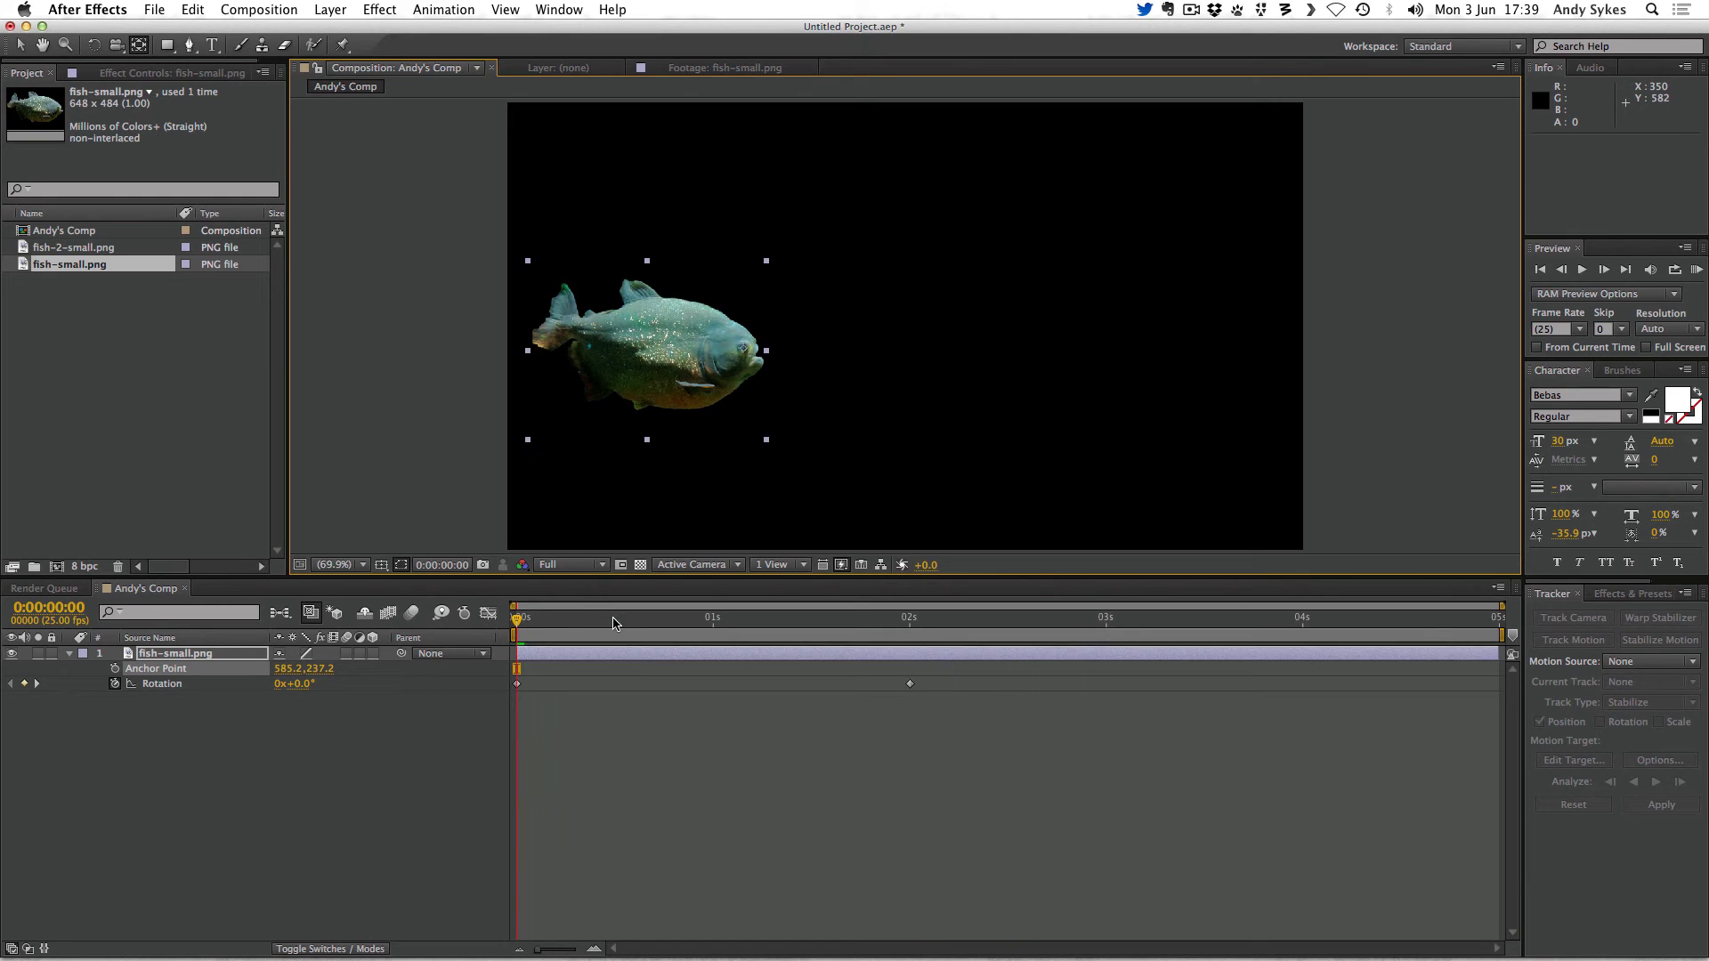
left_click(472, 623)
key("space")
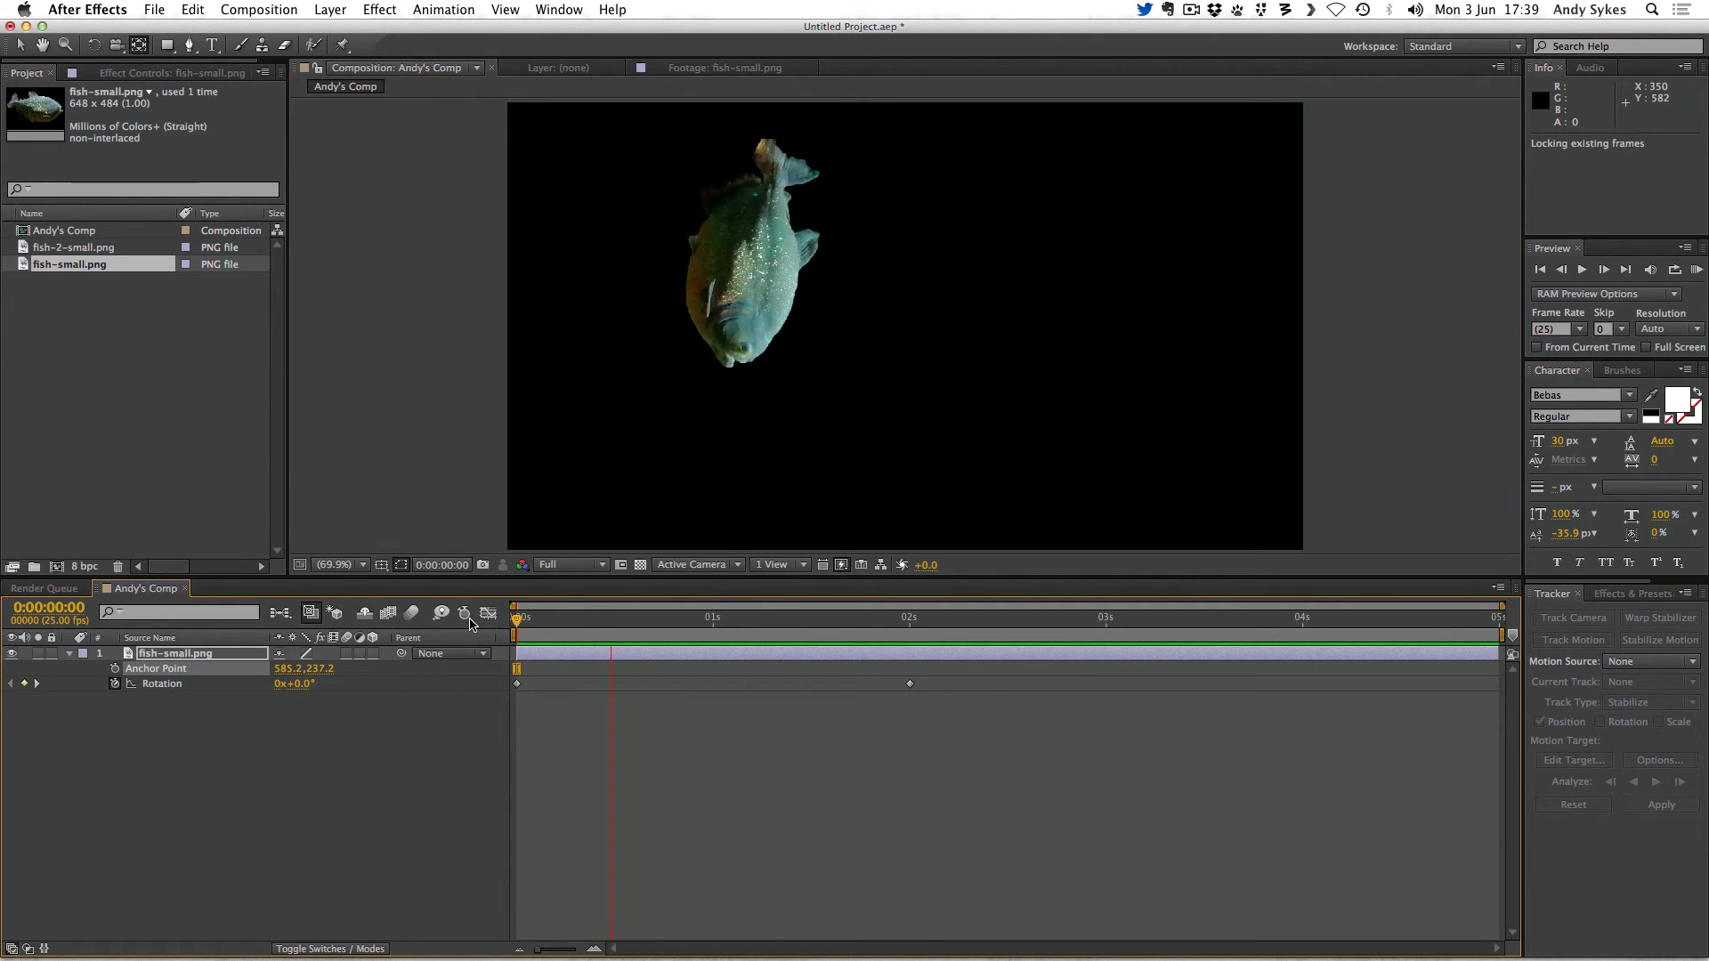
key("space")
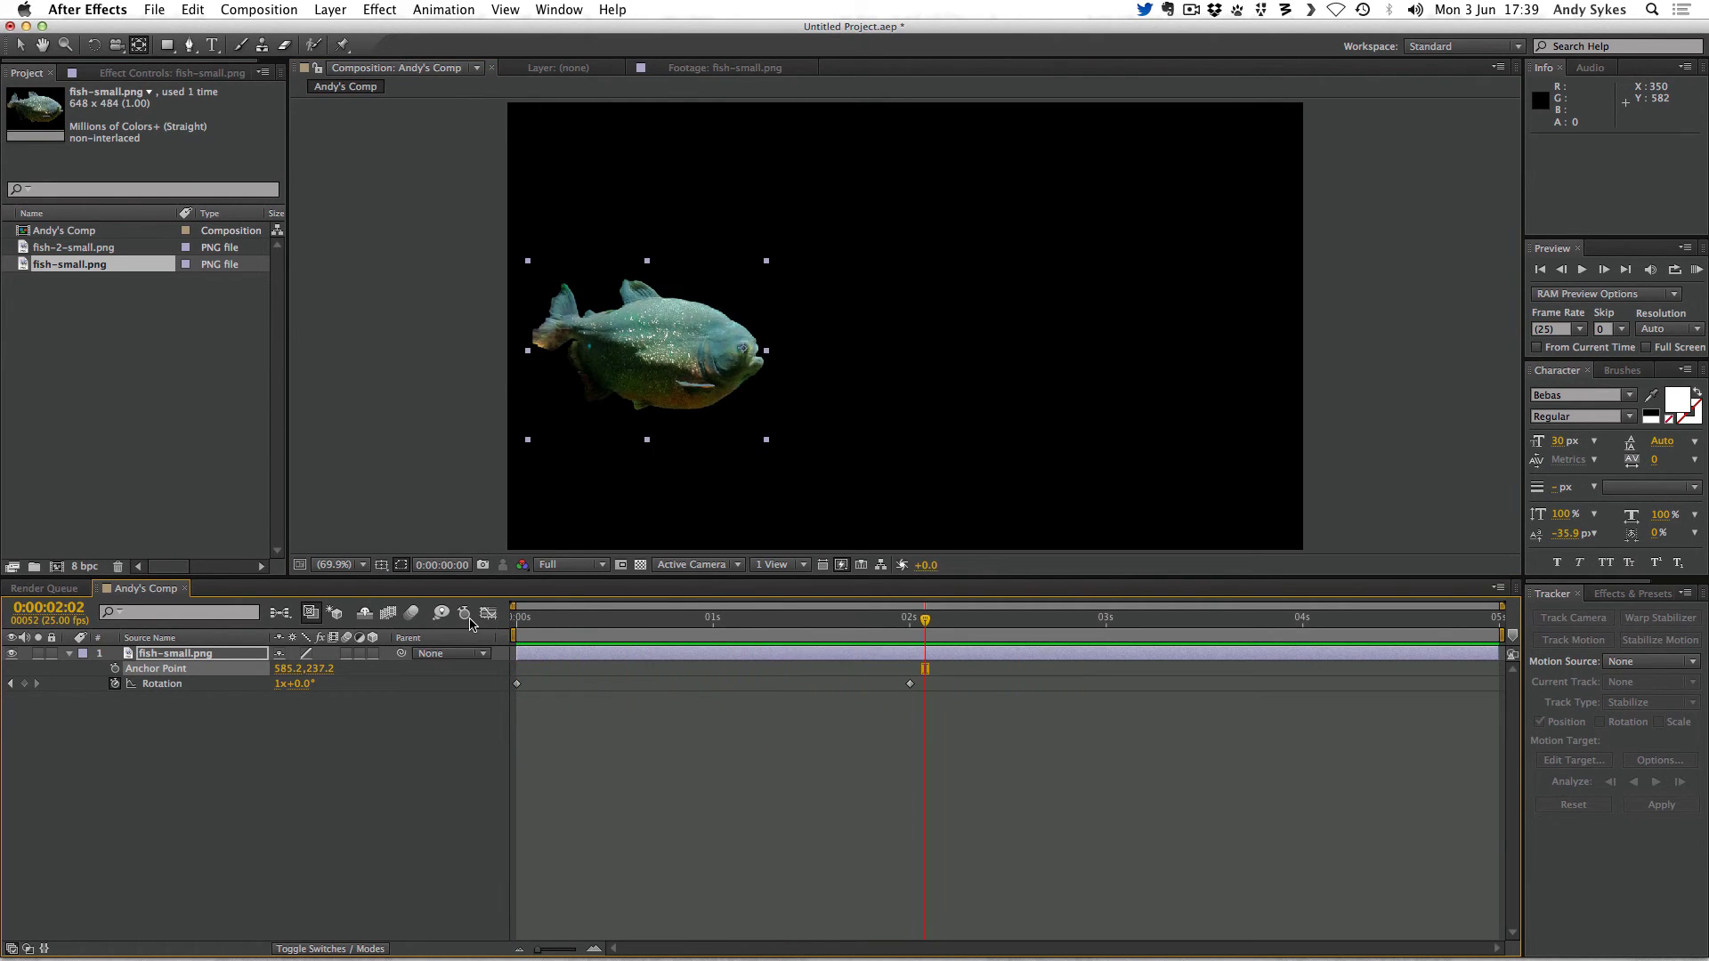
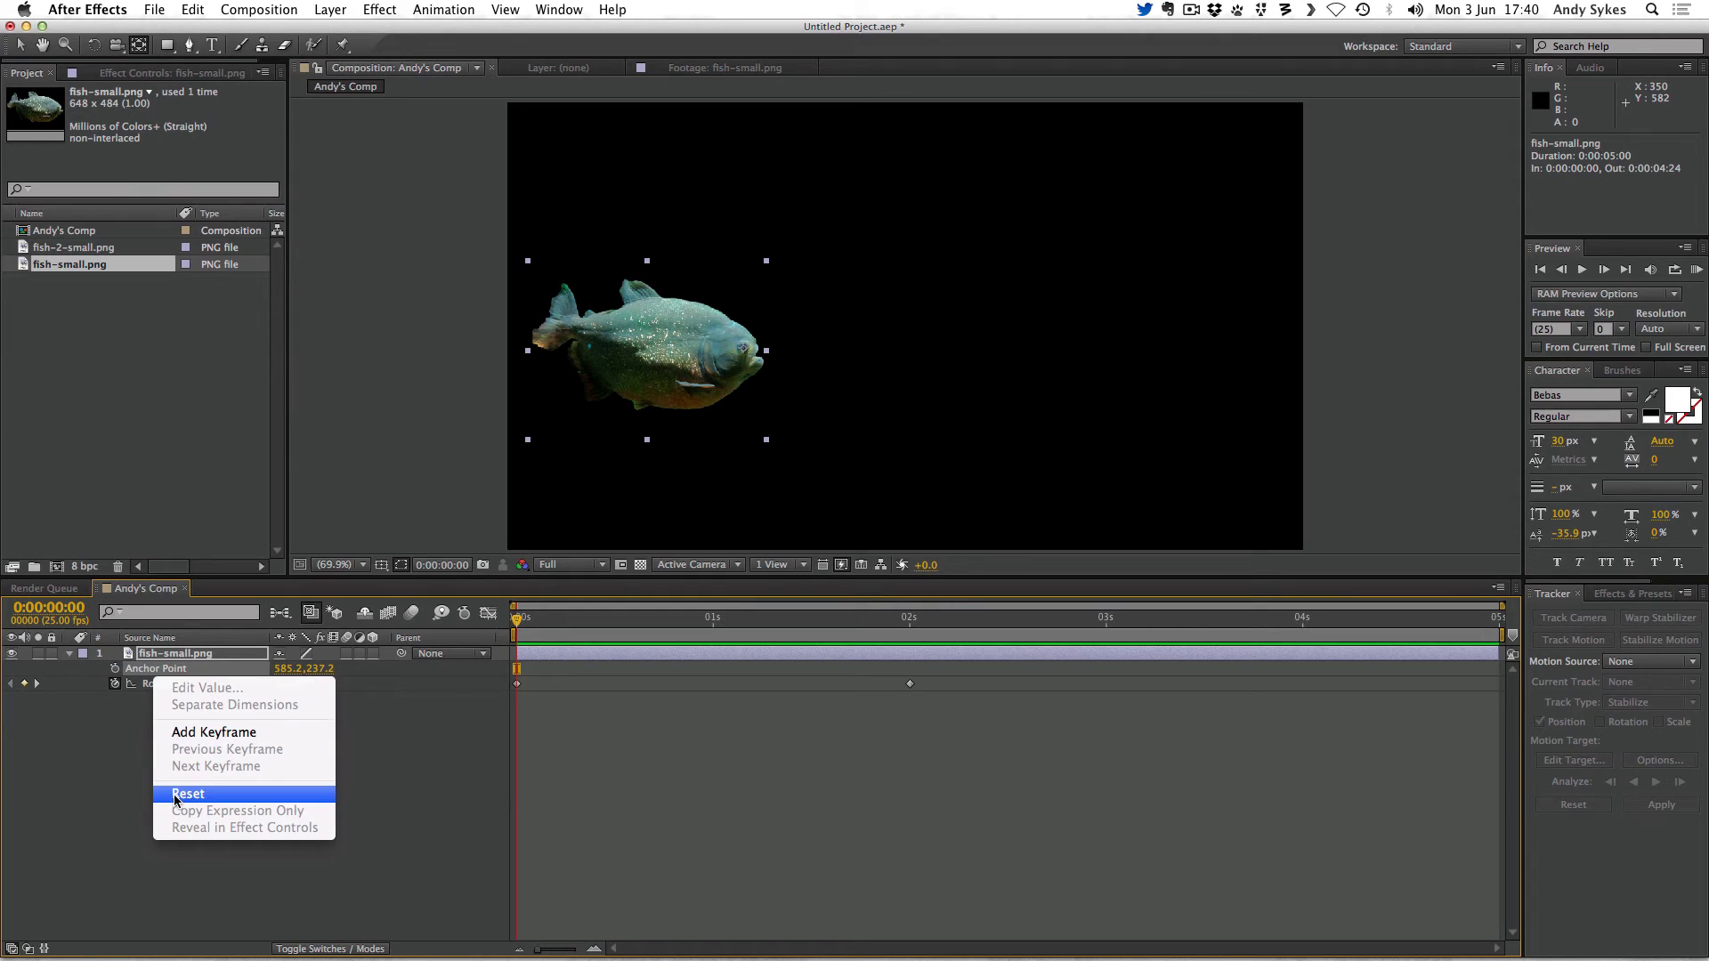
Step: Reset the fish layer's Anchor Point, scrub back to 0:00:00:00 and deselect the layer
left_click(176, 800)
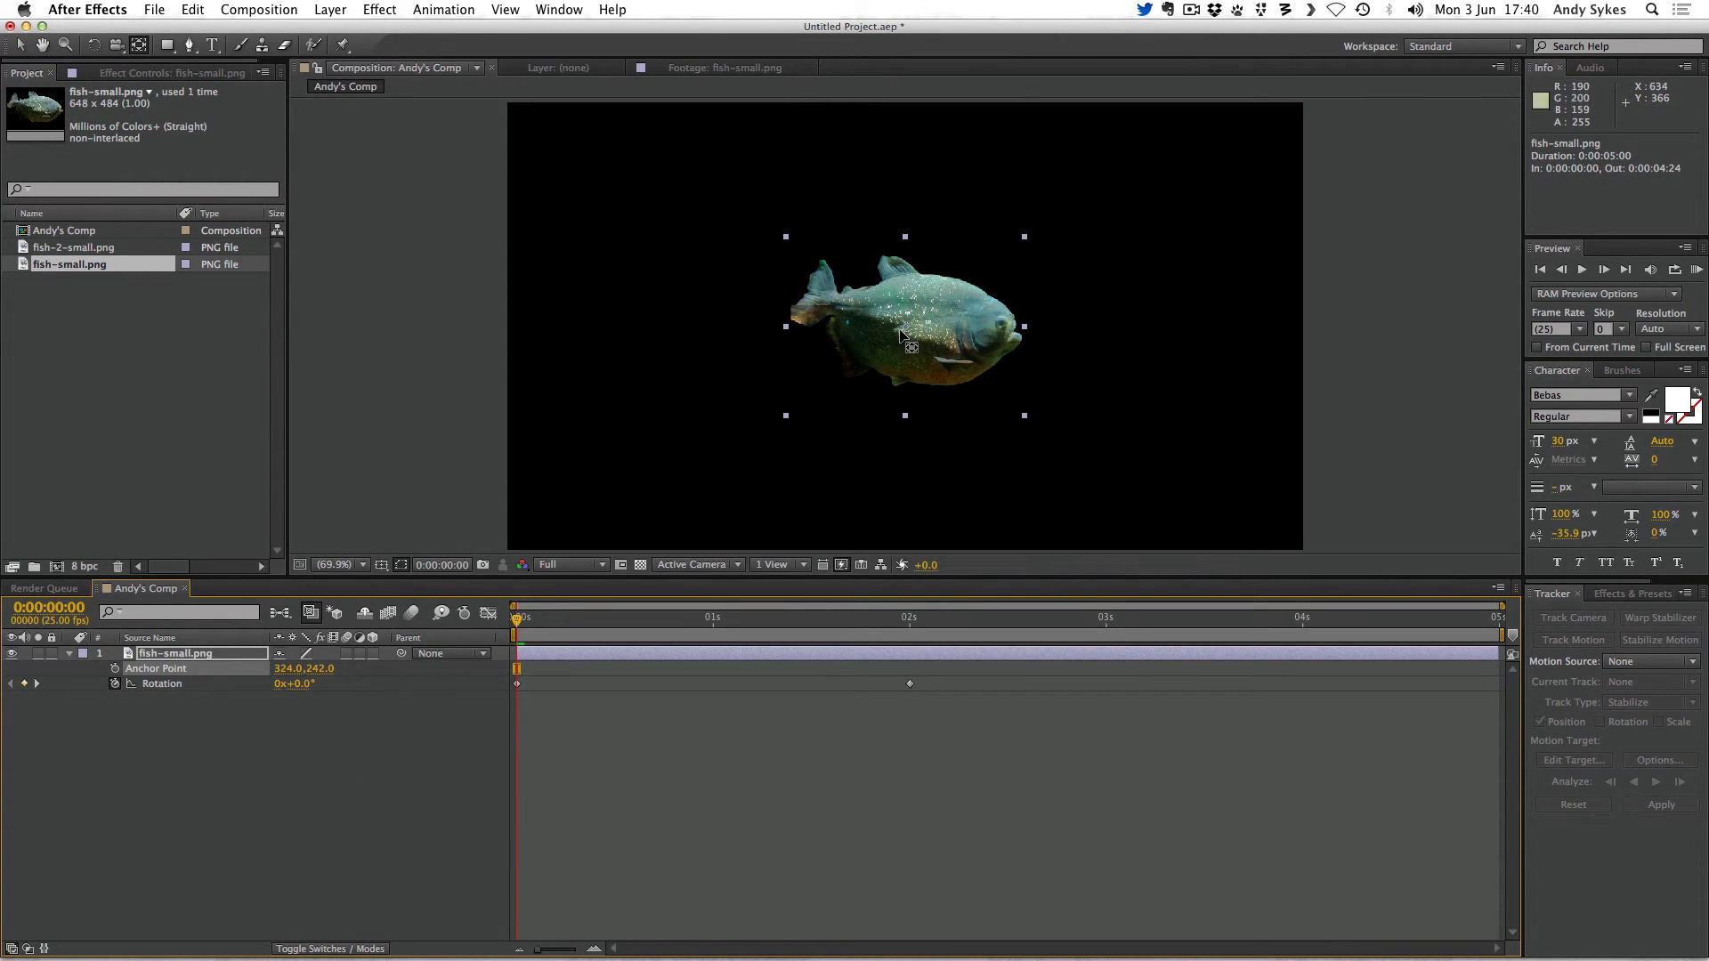
left_click_drag(544, 618, 406, 635)
left_click(219, 732)
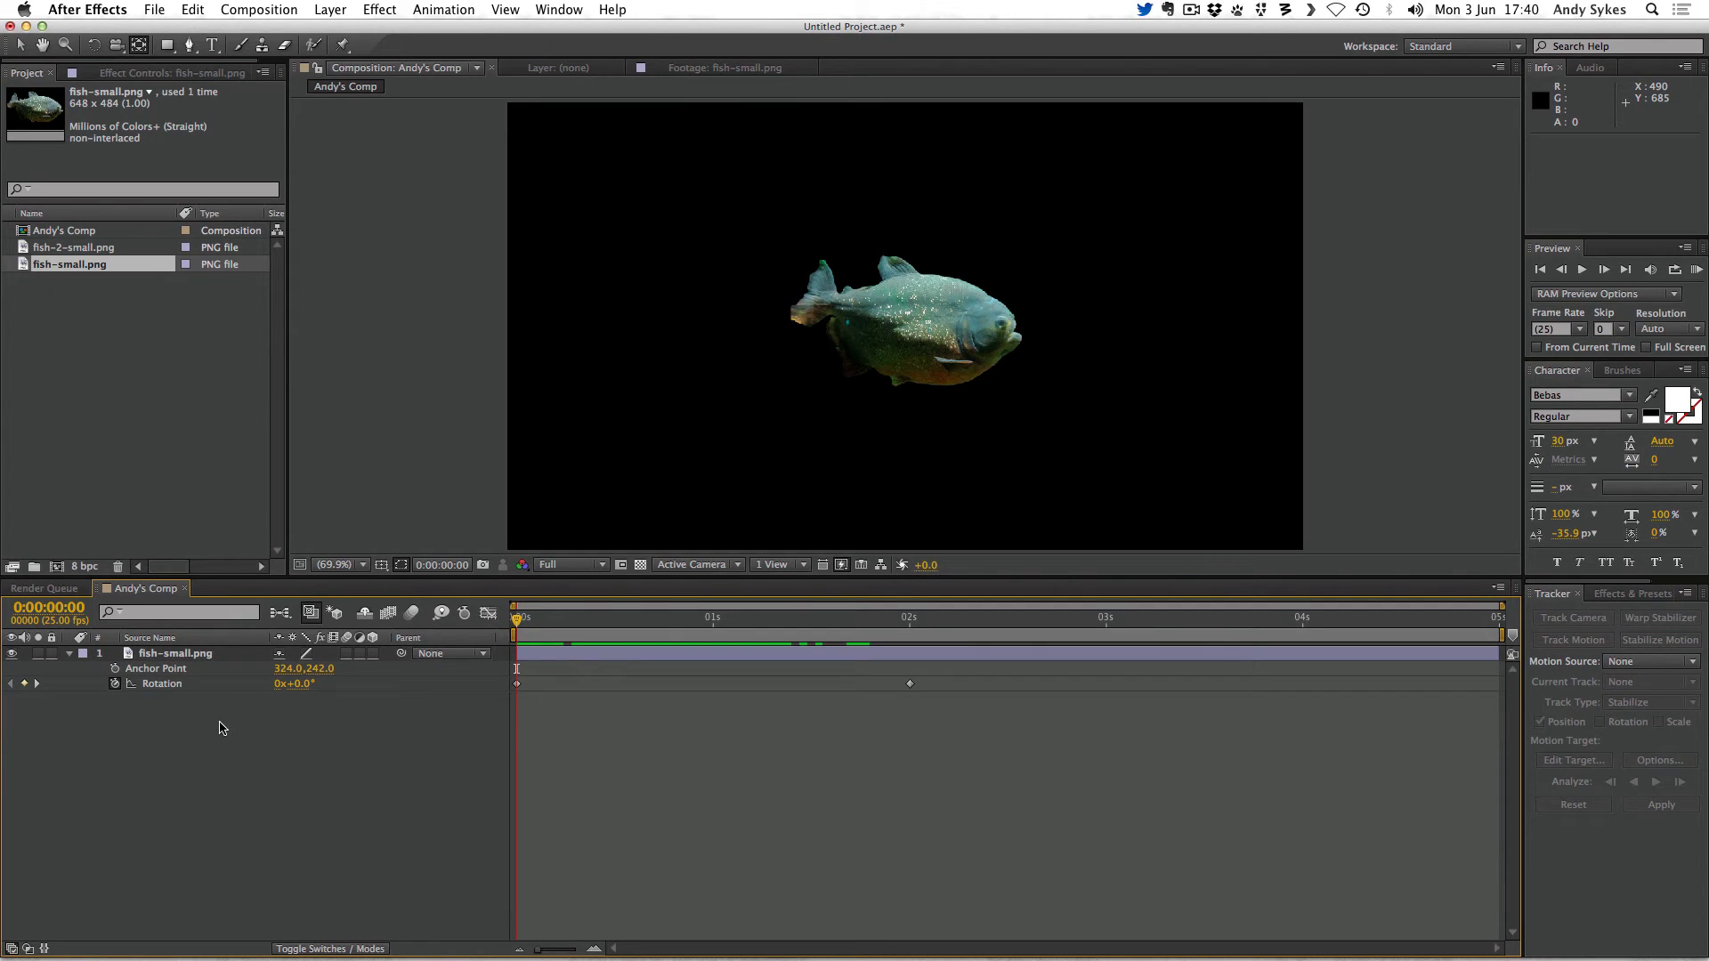
Step: Keyframe the Anchor Point at 0:00:00:00, and at 0:00:02:00 move it to the fish's mouth, about 588, 232
left_click(114, 669)
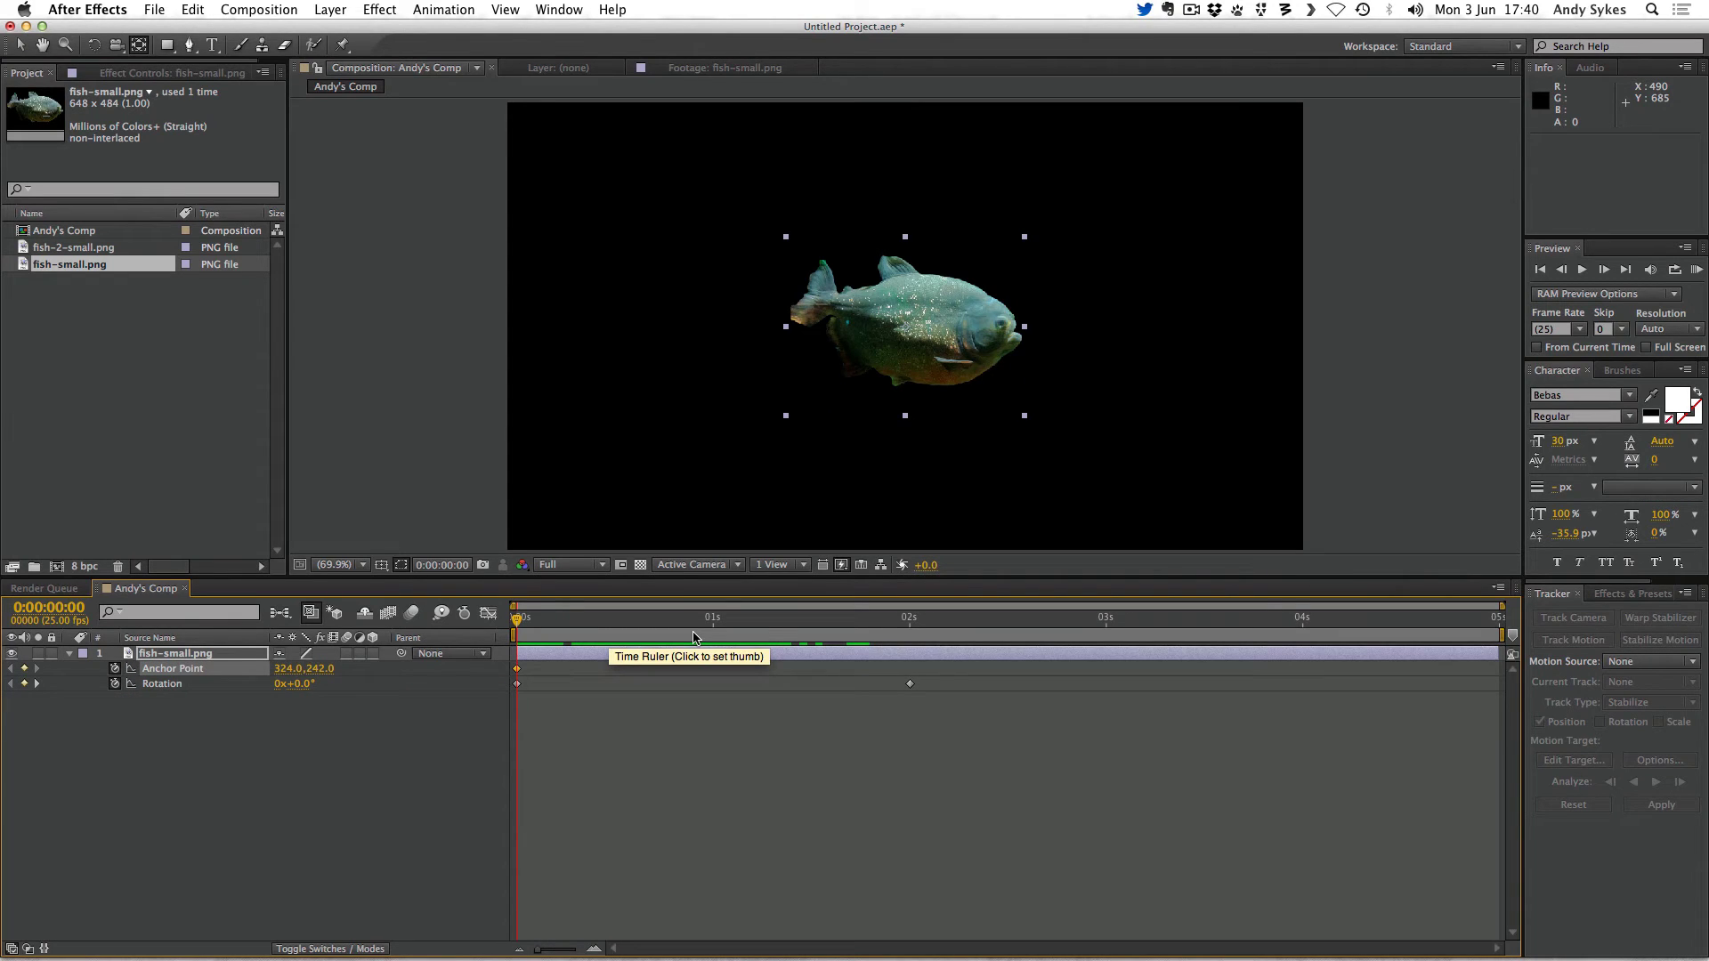
key("k")
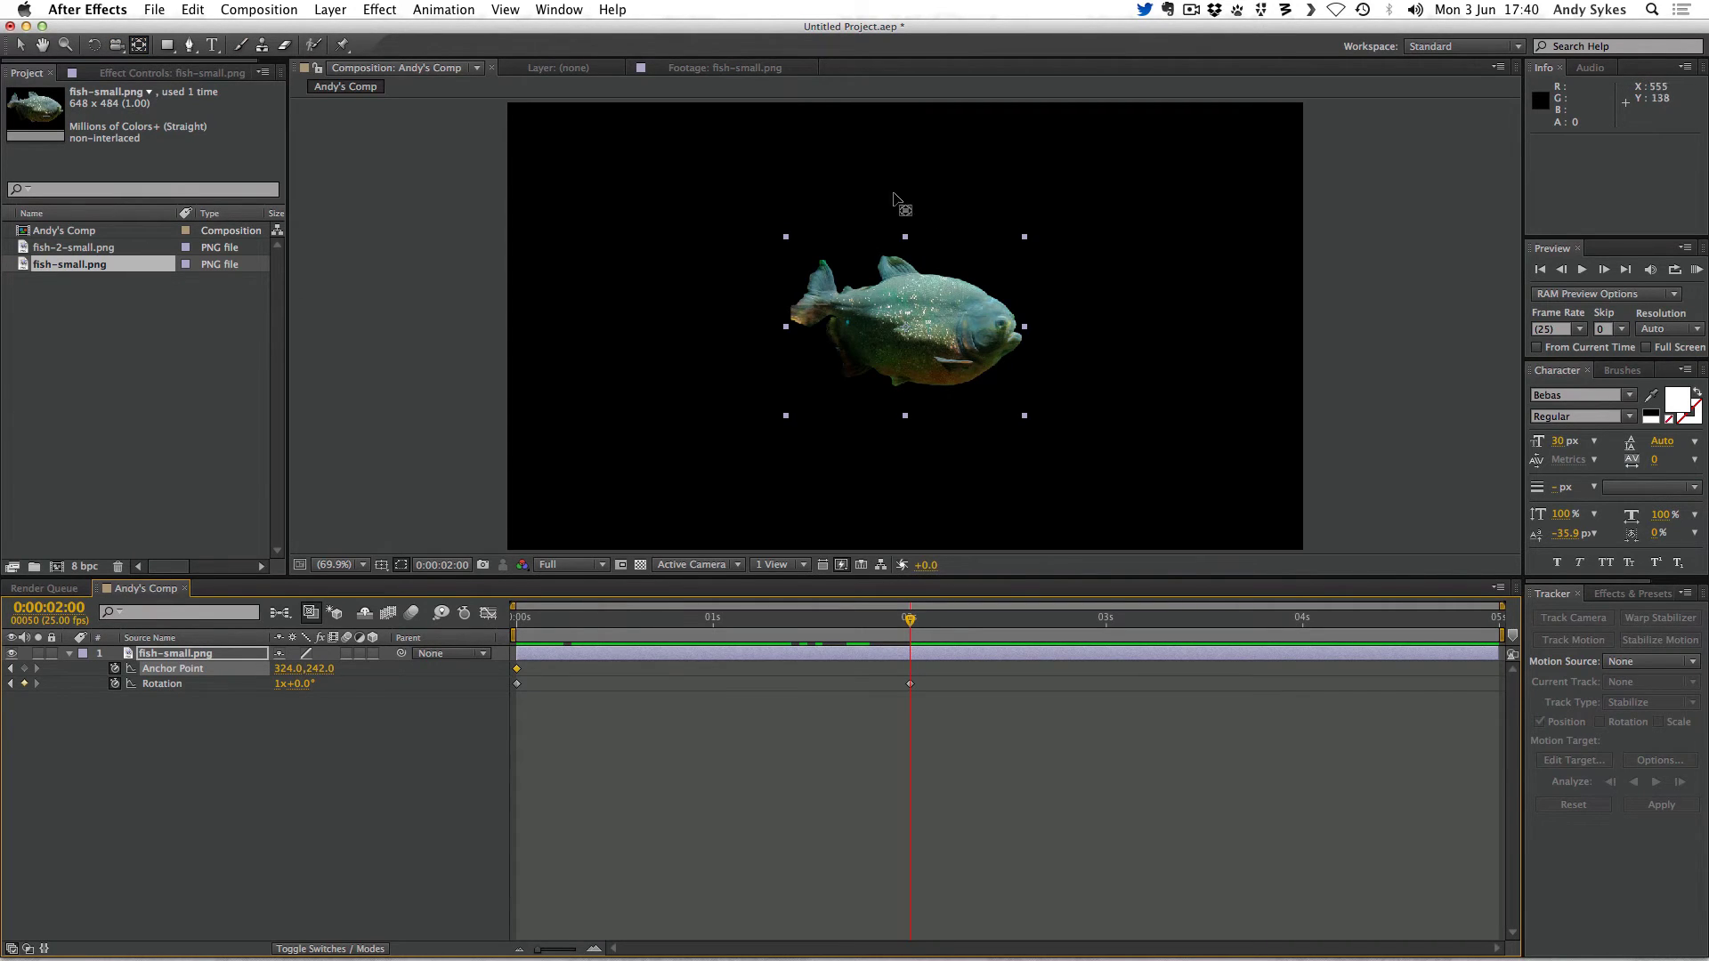
left_click_drag(917, 337, 1006, 331)
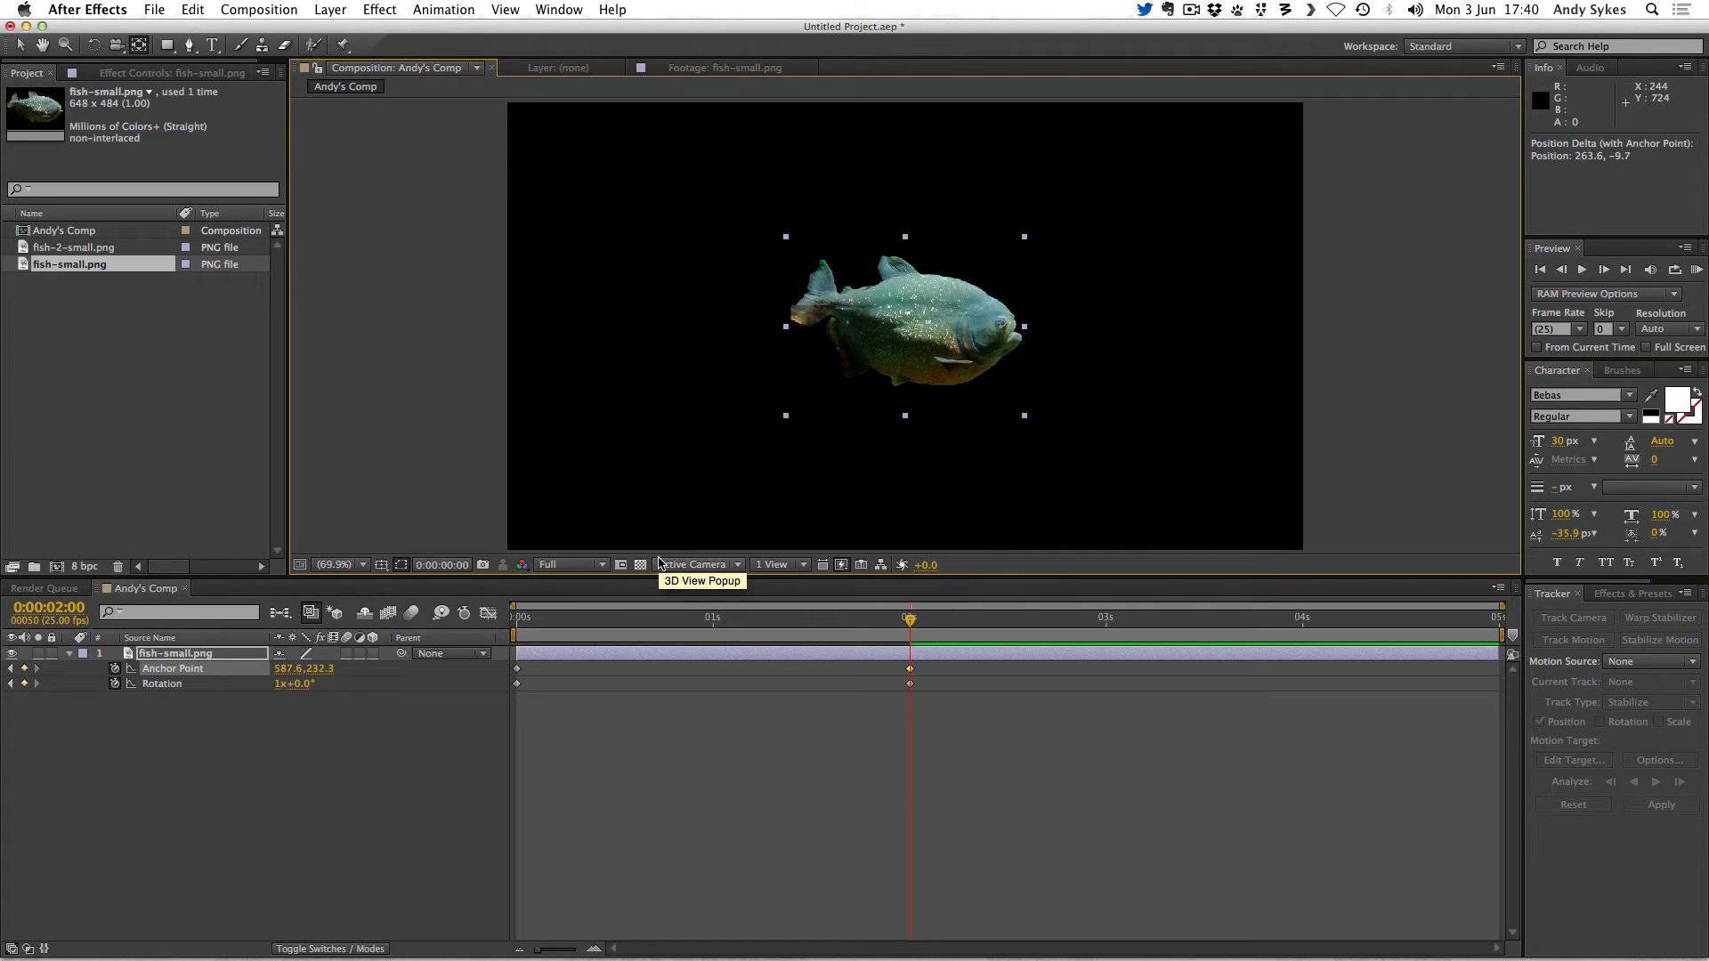
Step: Compare the fish at the two anchor point keyframes and preview the combined anchor point and rotation animation from the start
key("Home")
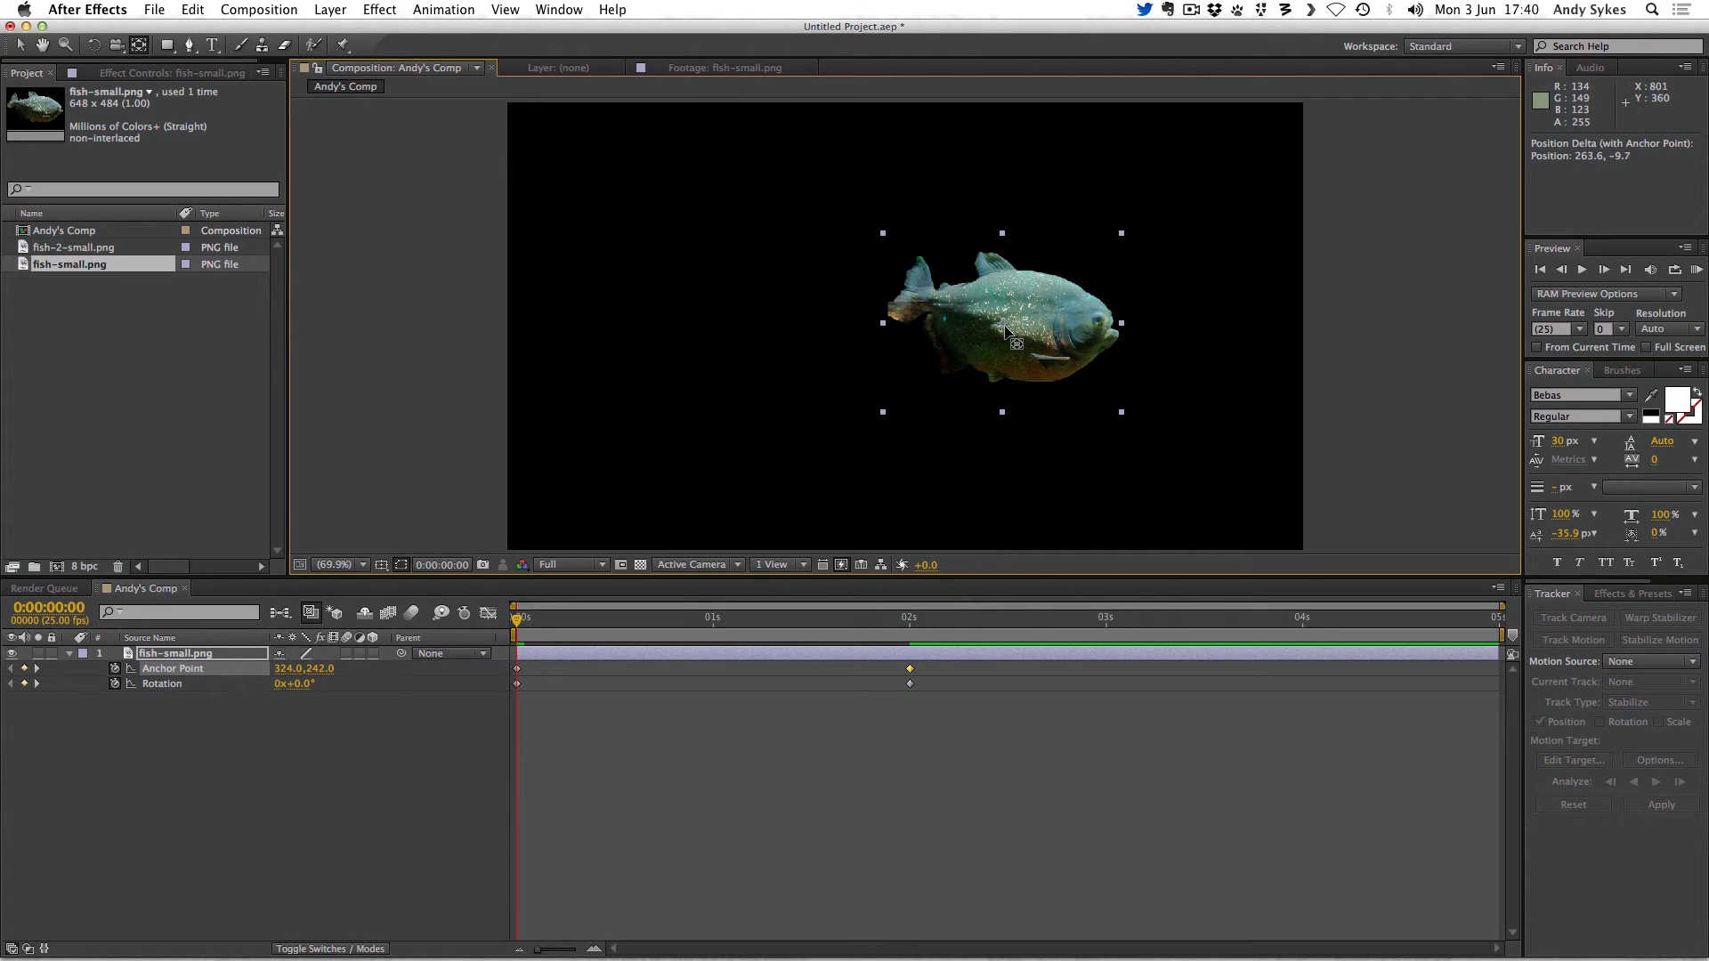
key("k")
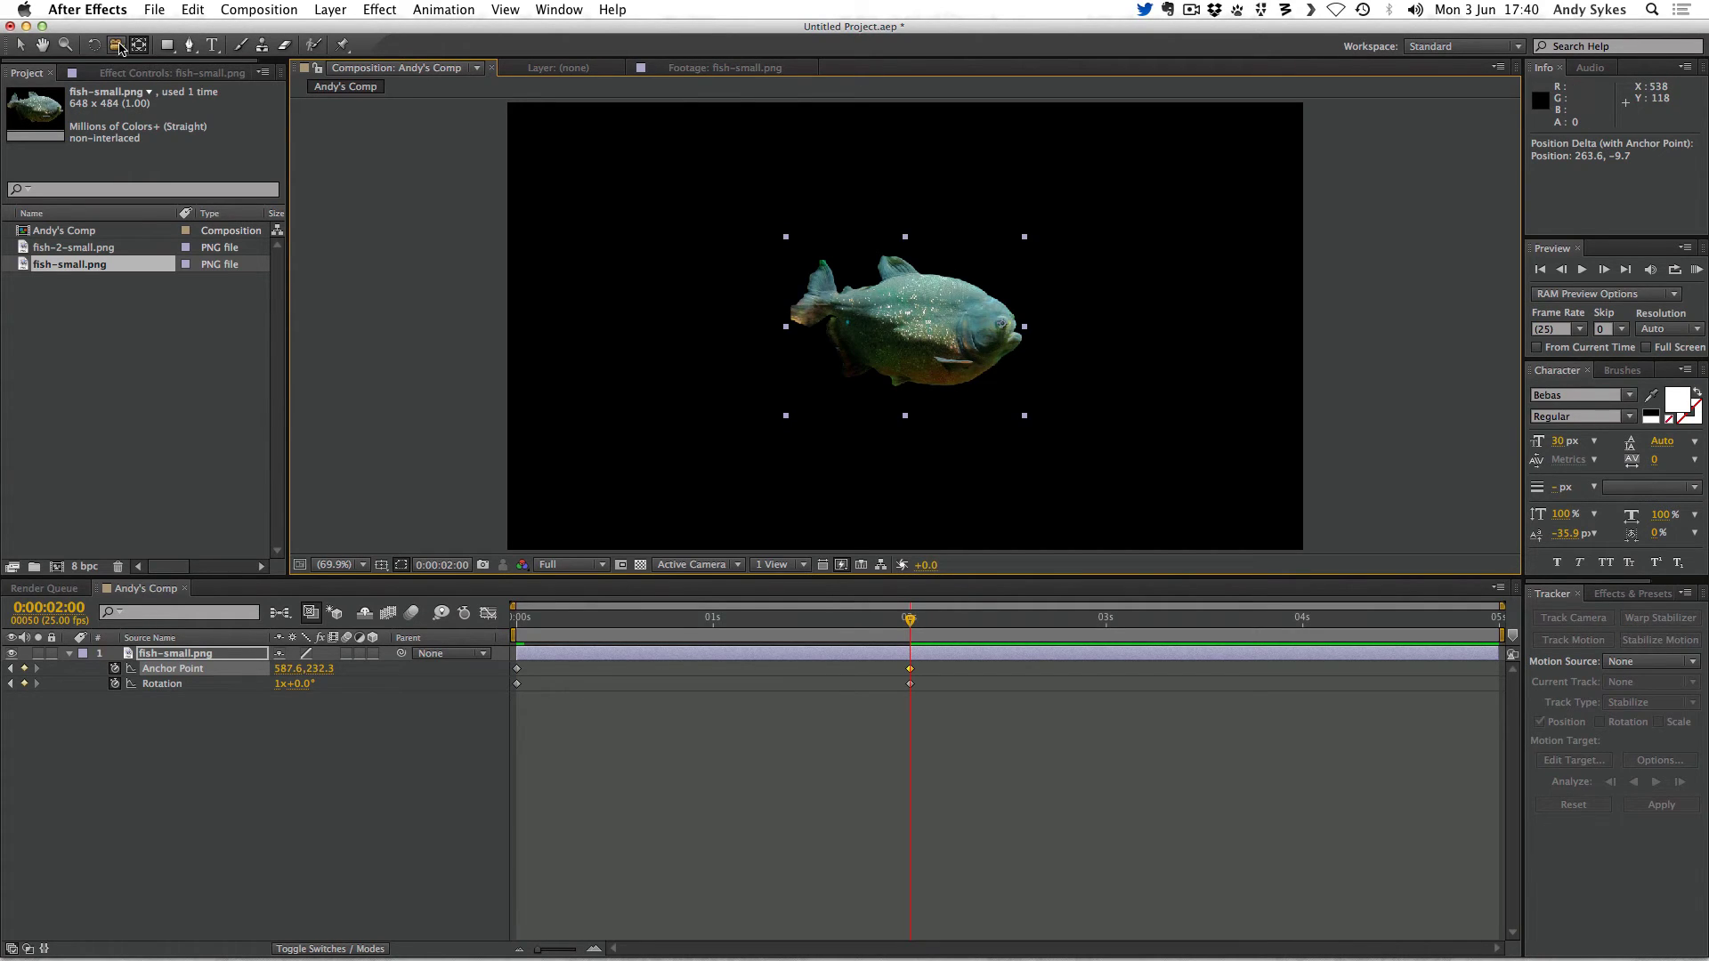
left_click(27, 50)
left_click(520, 620)
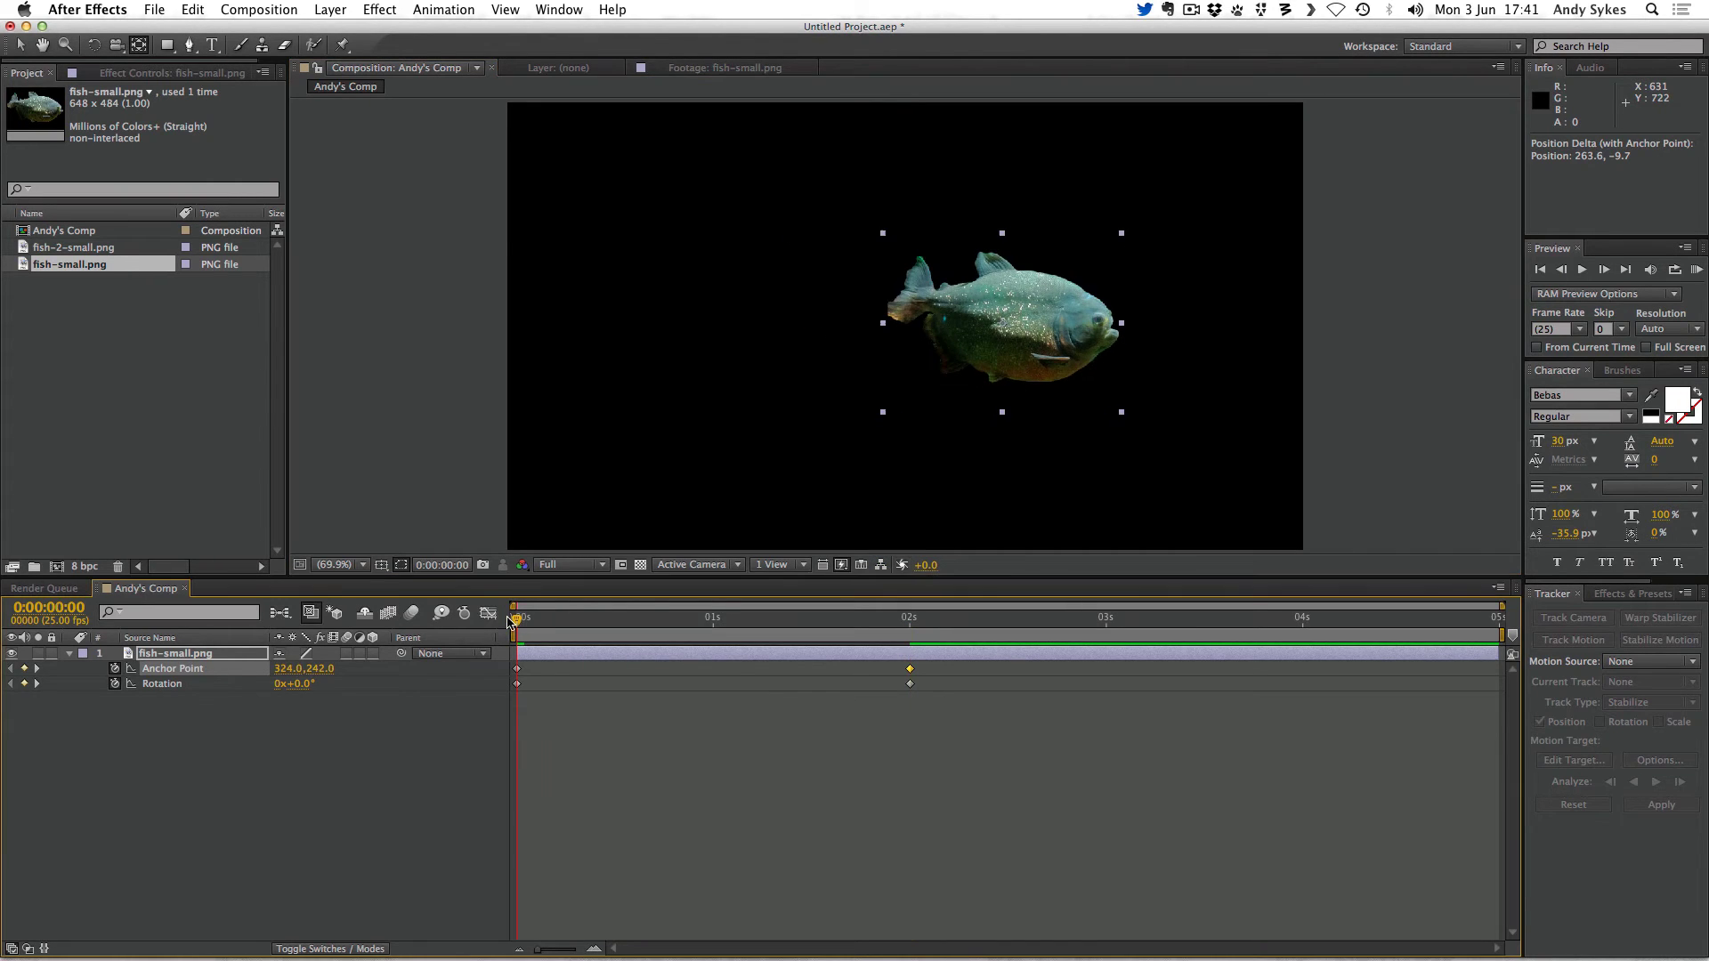
key("space")
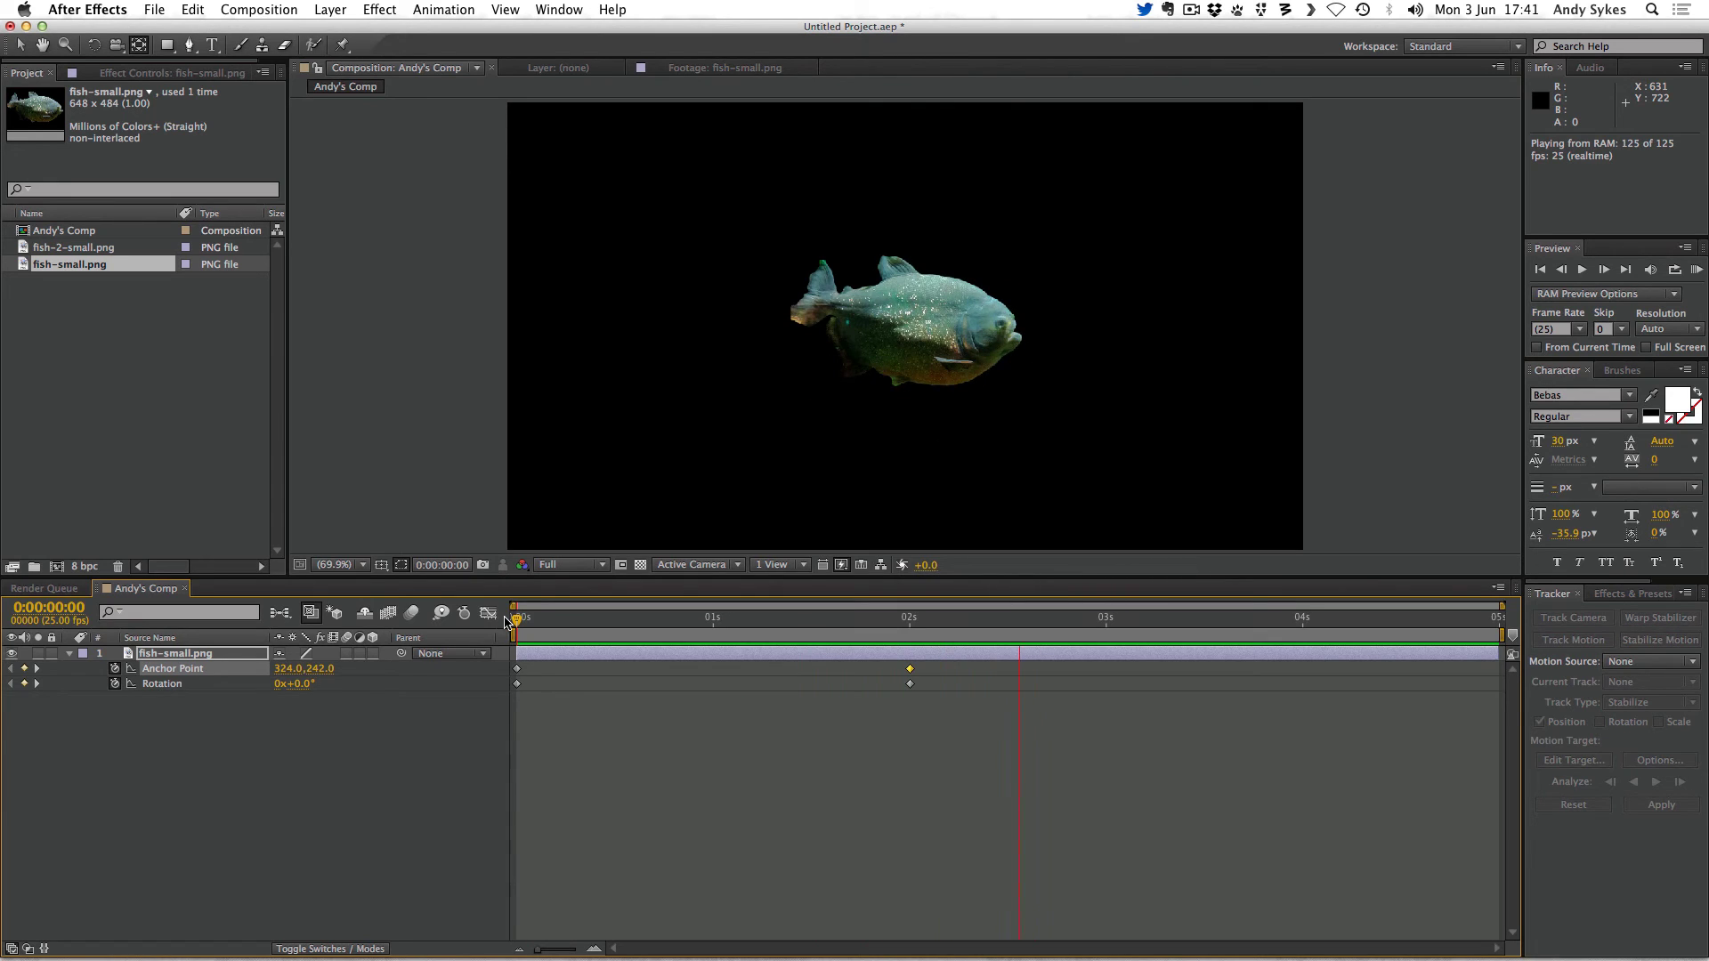
key("space")
Step: Set the rotation keyframe at 0:00:02:00 to 3 full revolutions and preview the faster spin from the start
left_click_drag(592, 637, 906, 623)
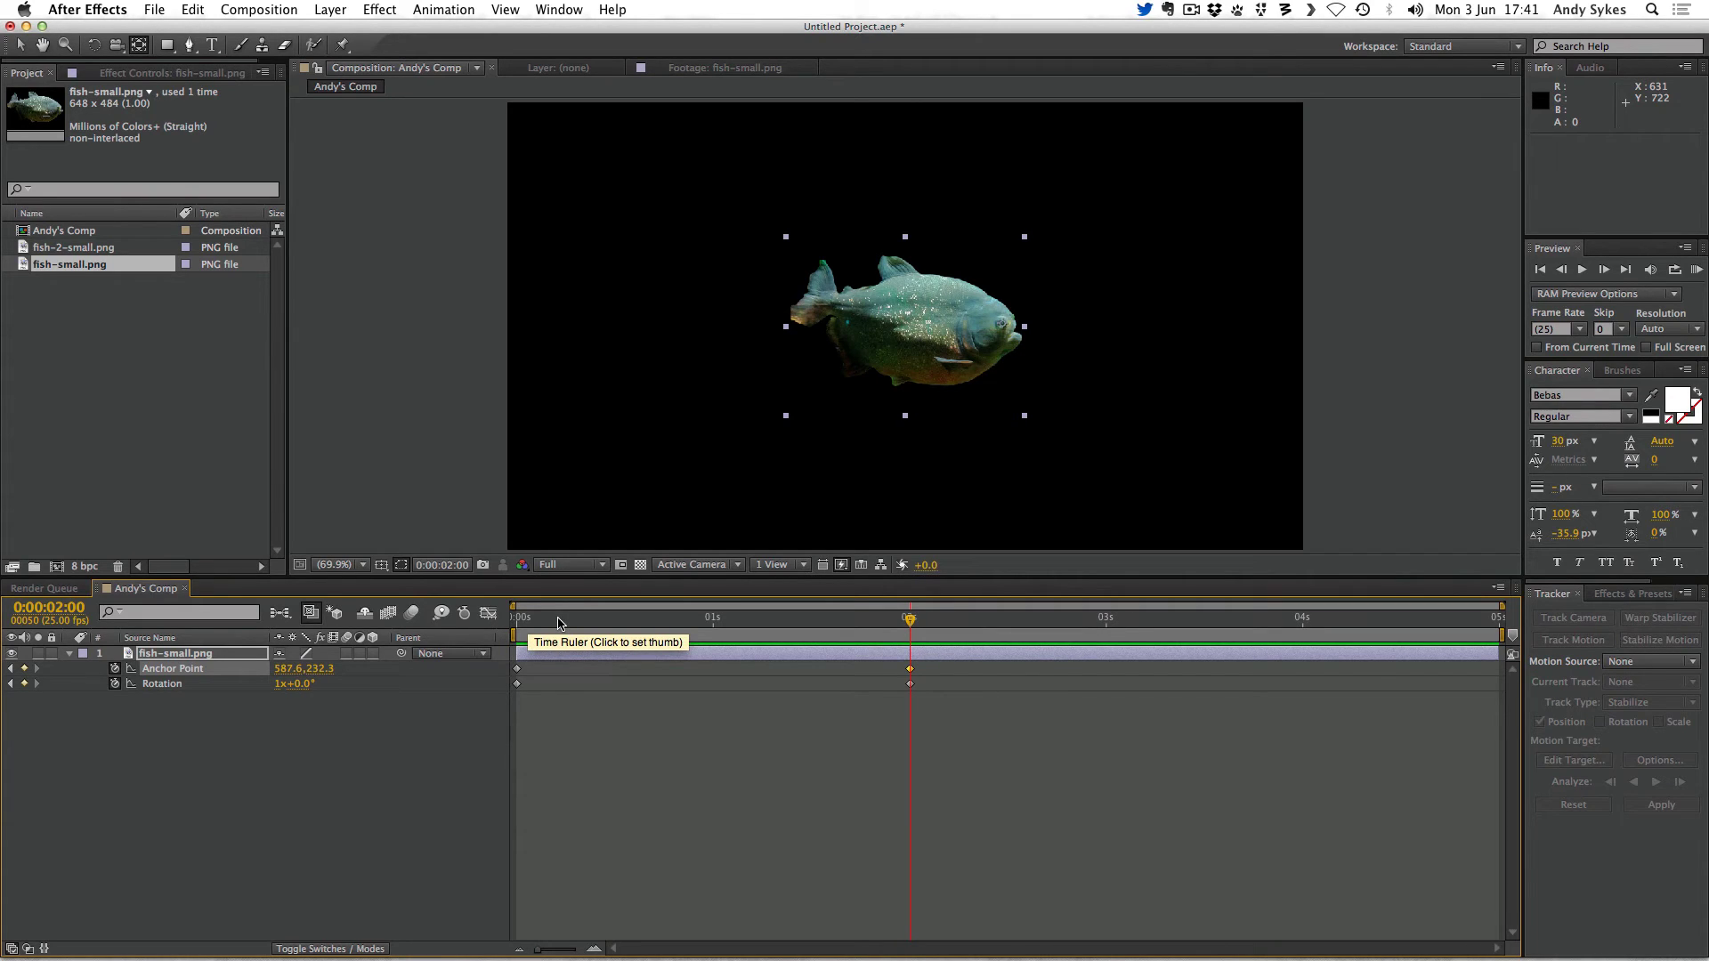
left_click(280, 684)
type("3")
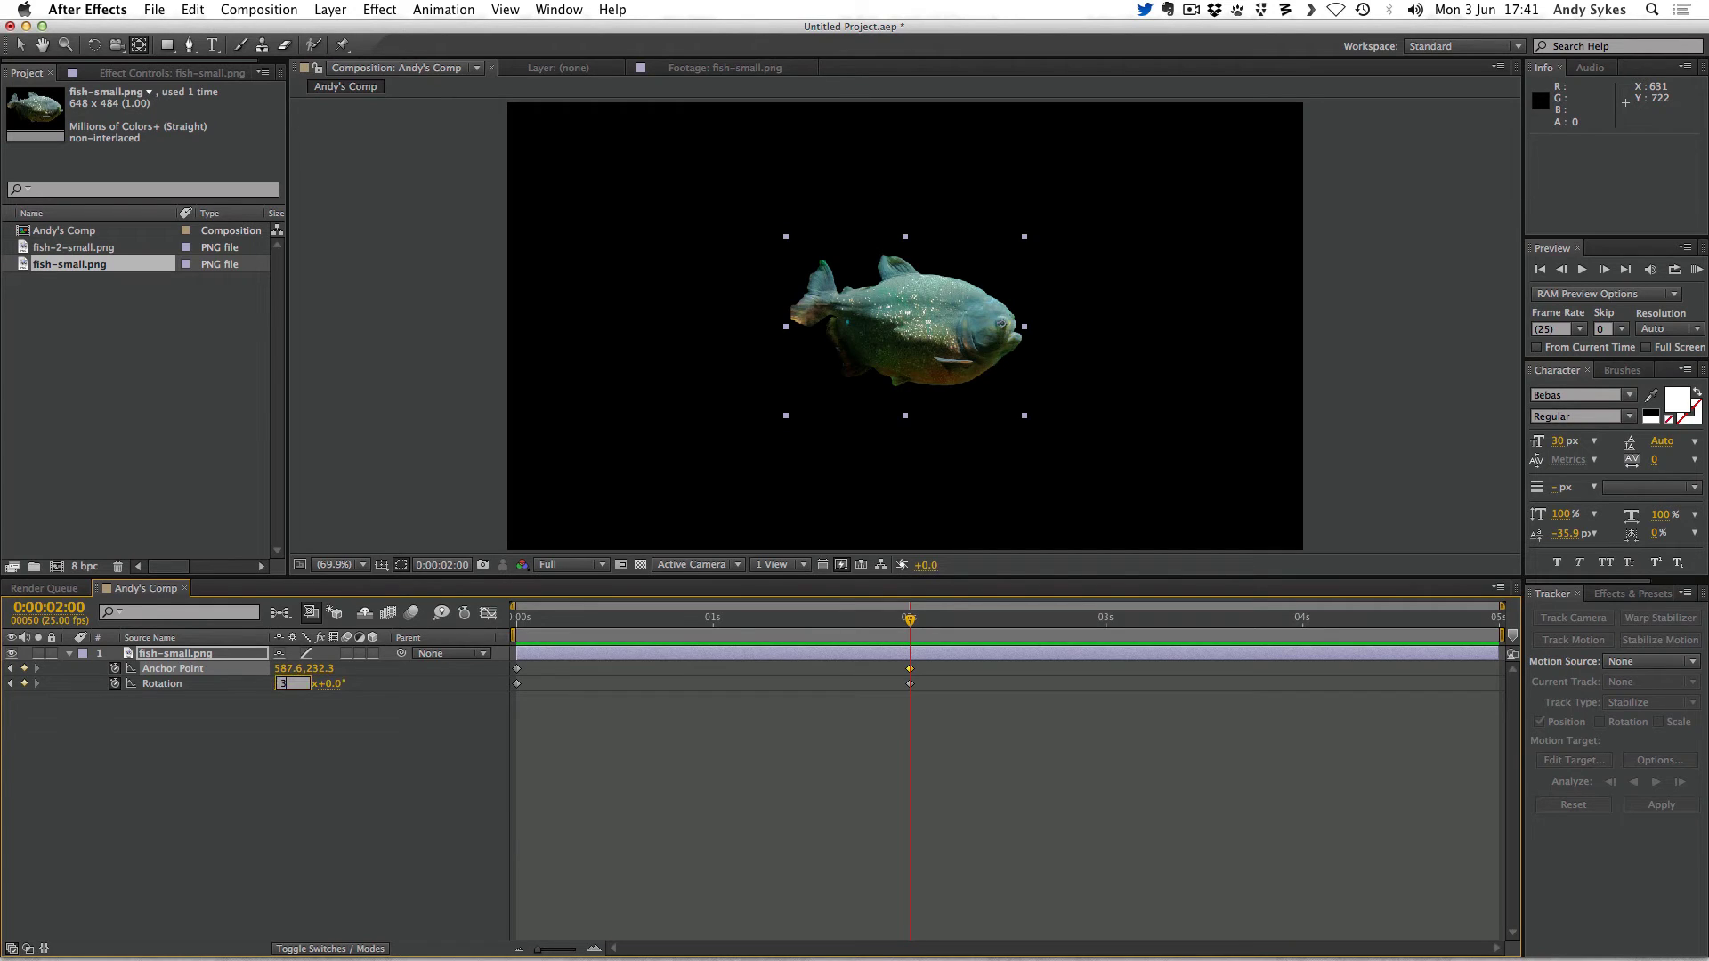
key("Return")
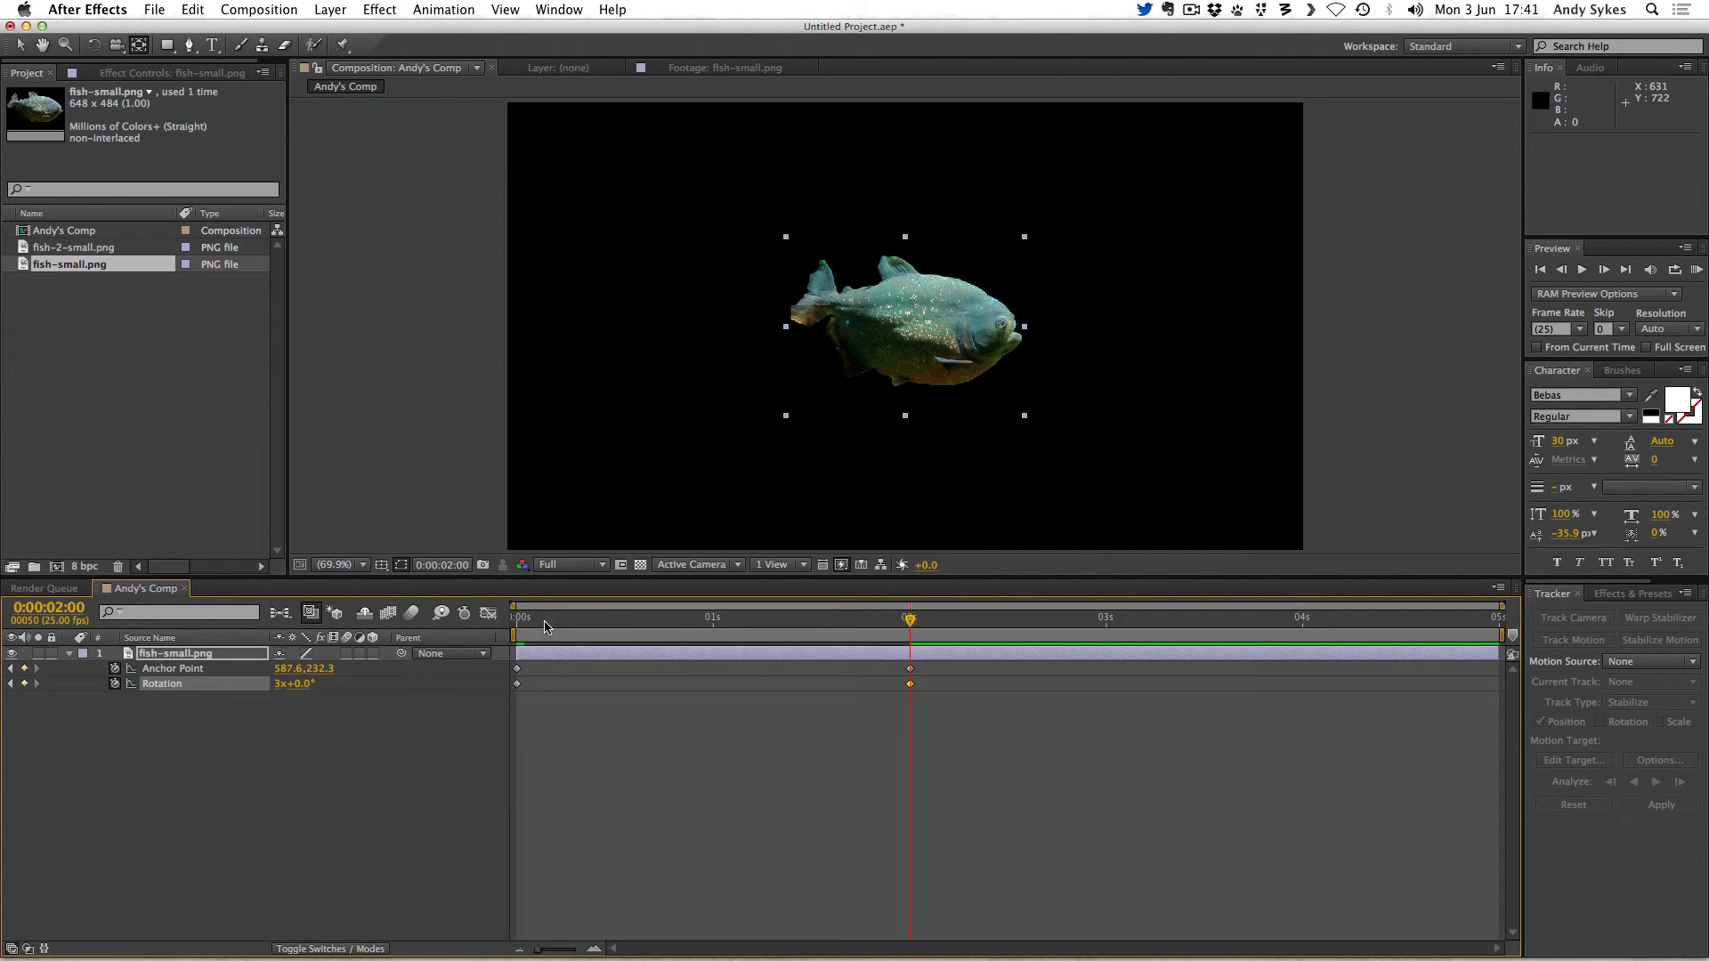
key("Home")
key("KP_0")
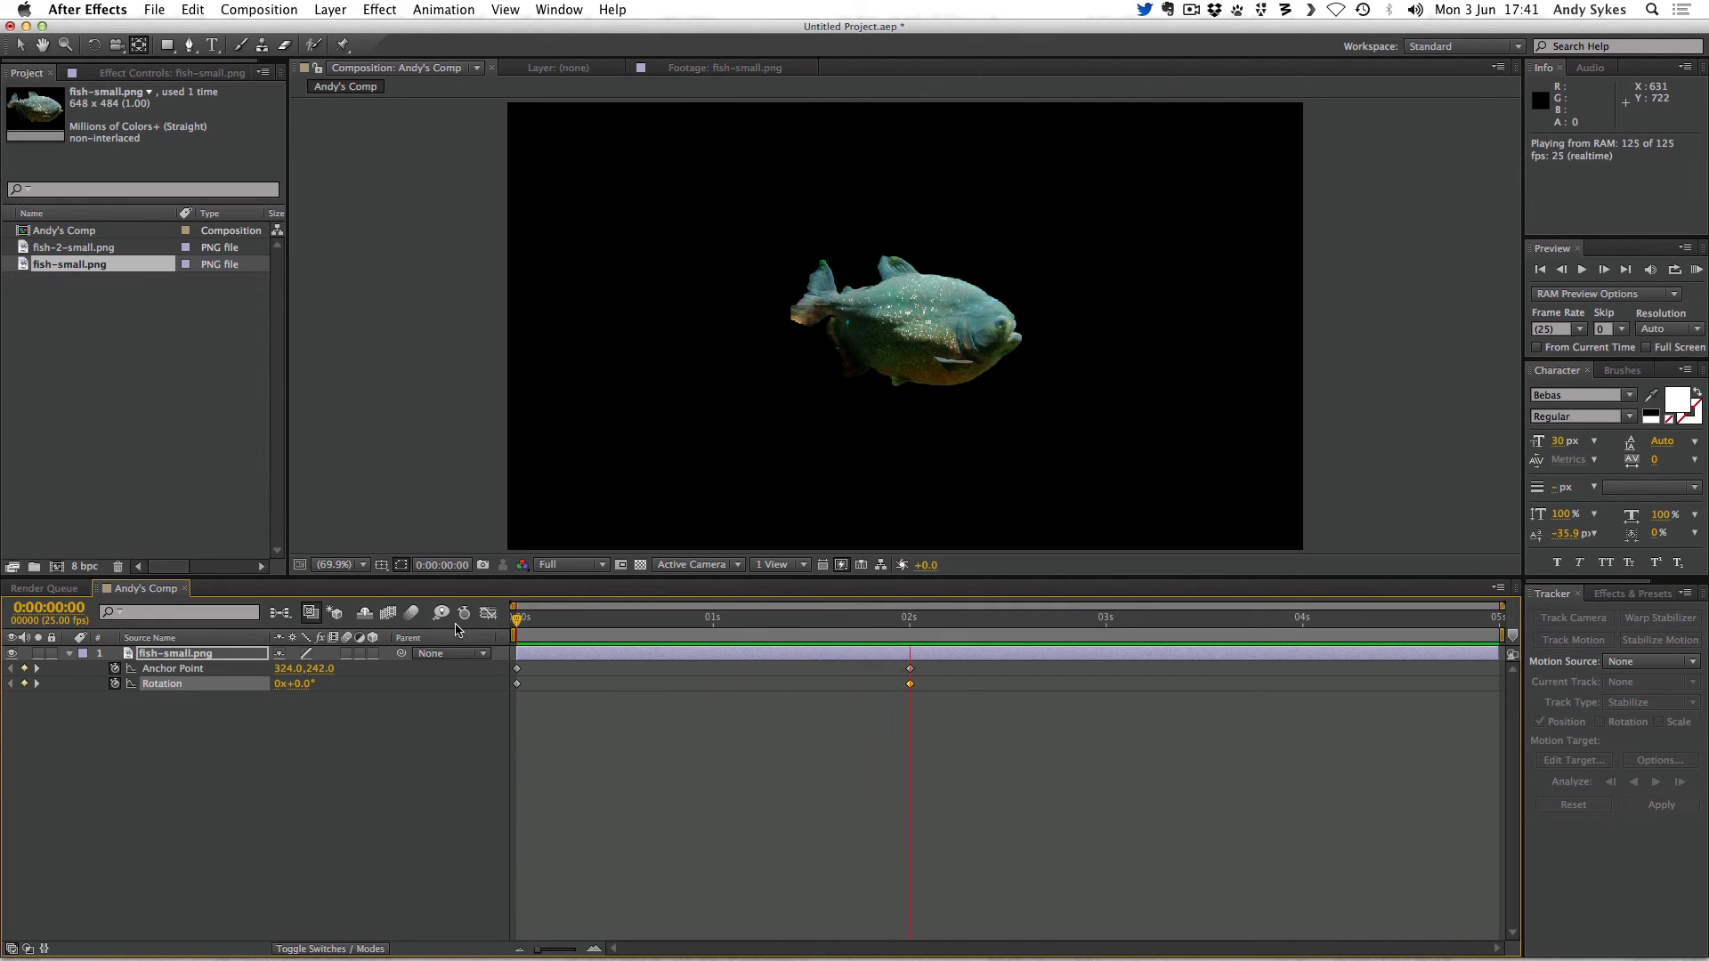
key("space")
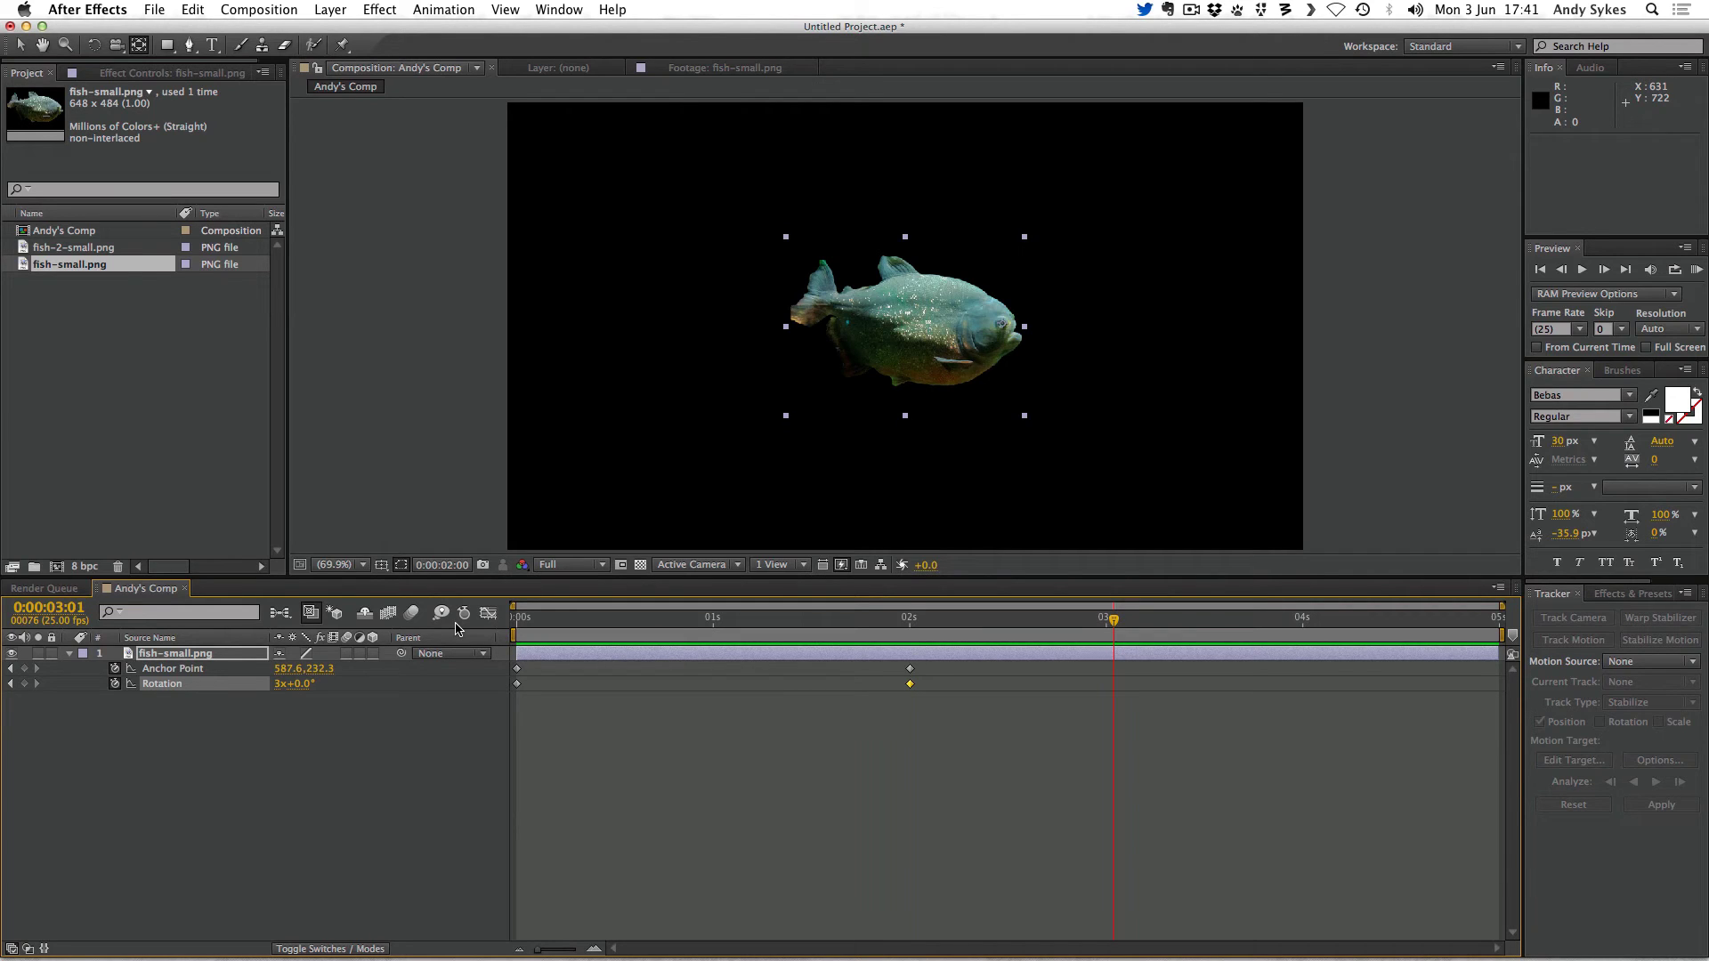
Step: Remove all Rotation and Anchor Point keyframes from the fish layer, keeping the values at 0:00:00:00
key("Home")
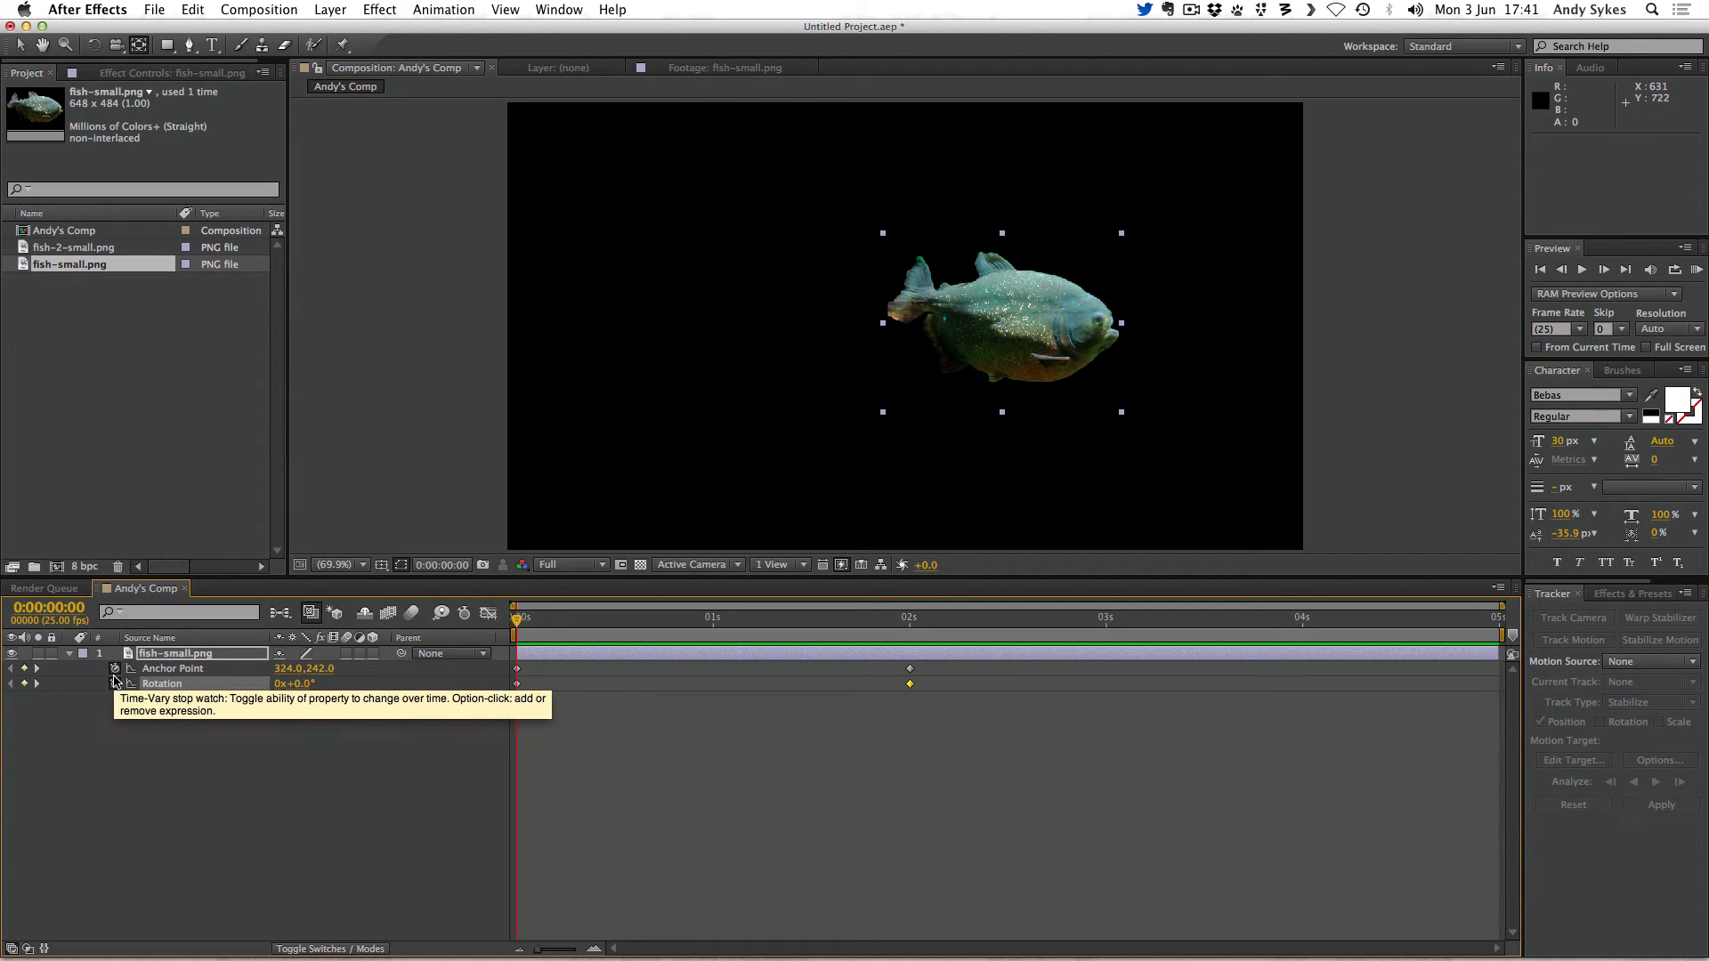
left_click(115, 683)
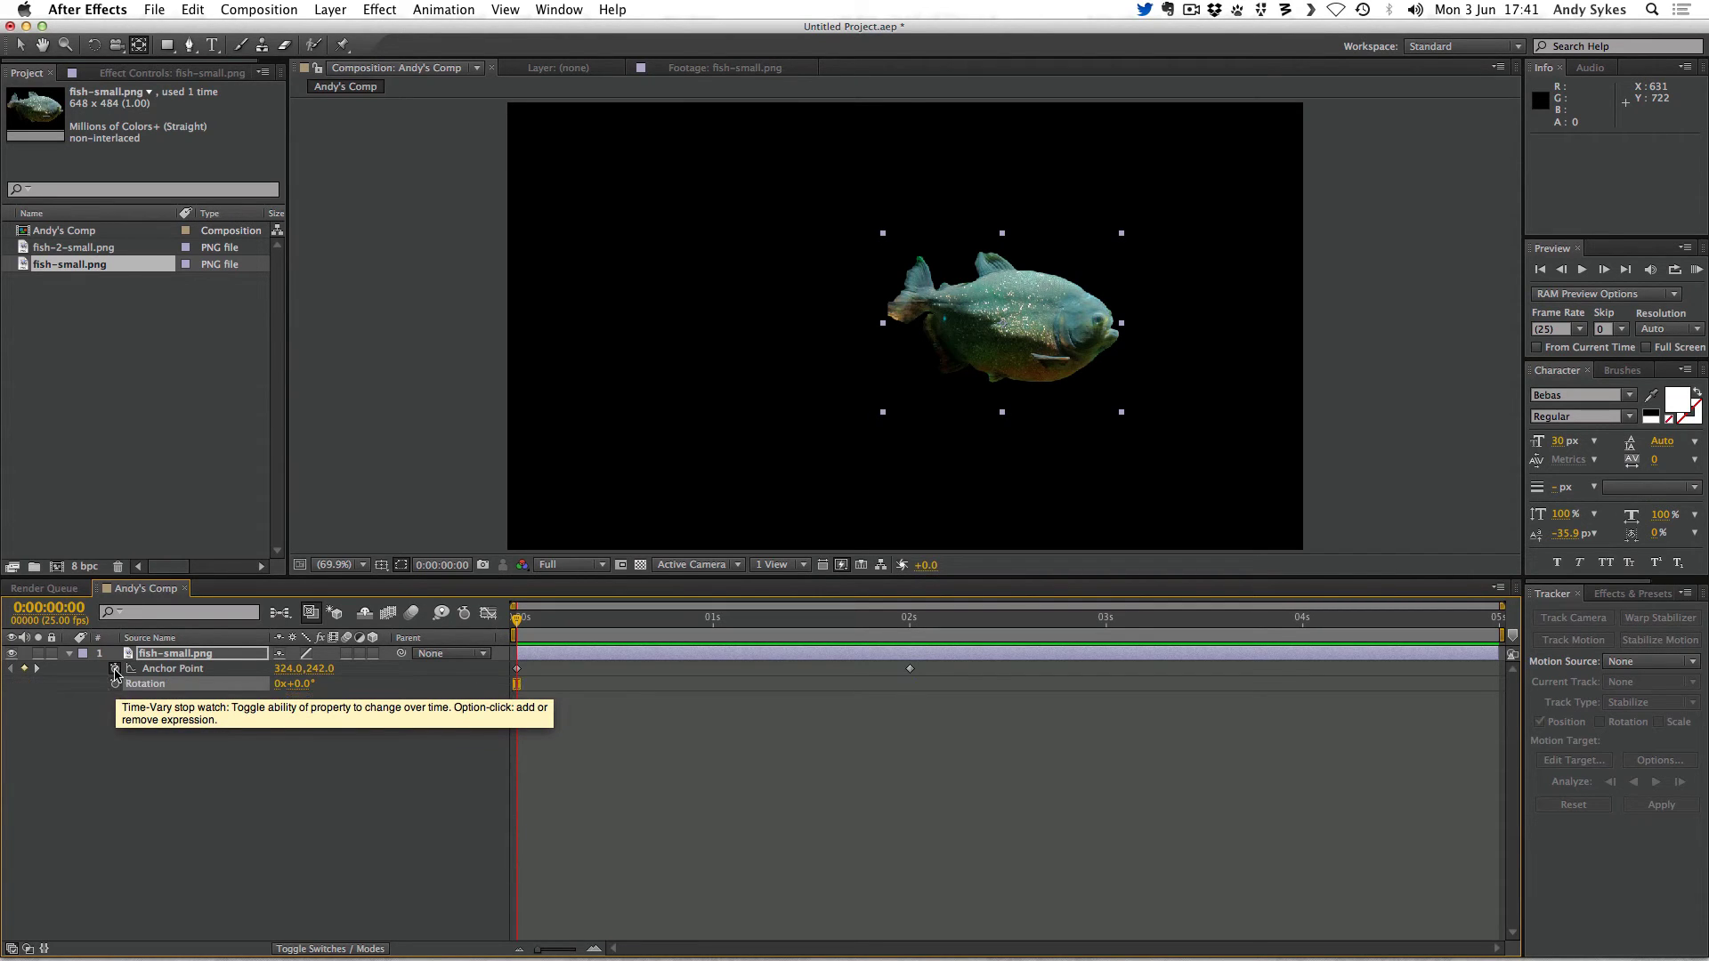
left_click(115, 669)
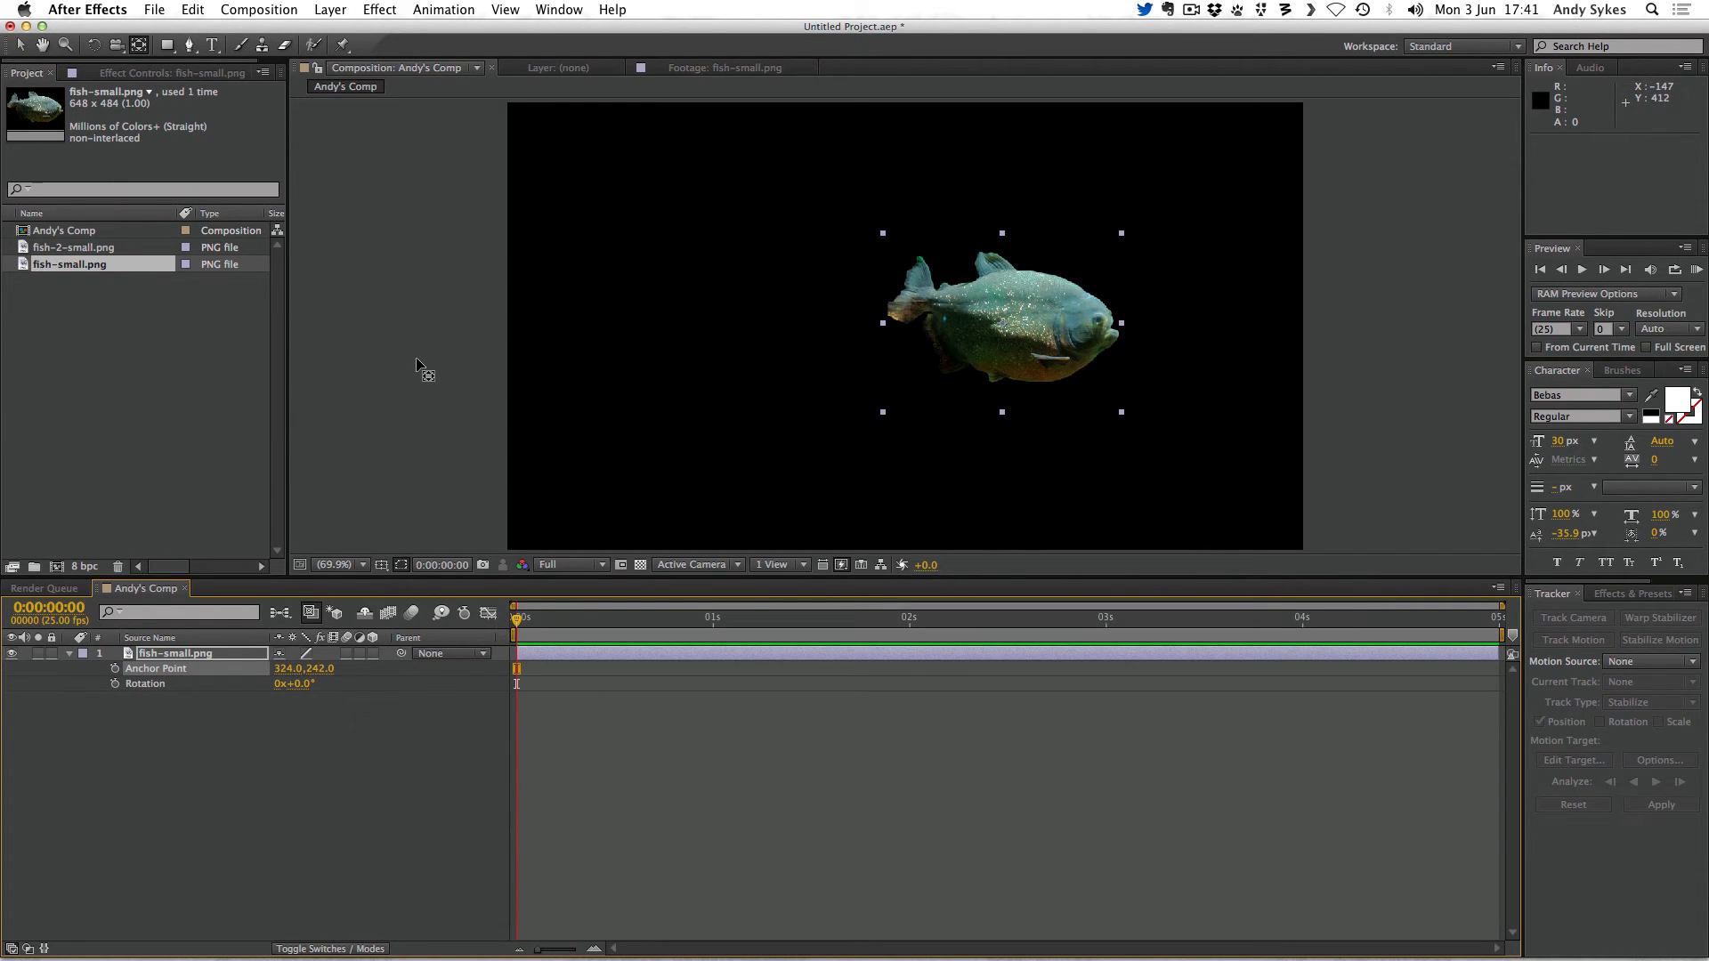
Step: Show the fish layer's Position, move the fish to about 198, 396 with the Selection tool, and set a Position keyframe at 0:00:00:00
left_click(231, 657)
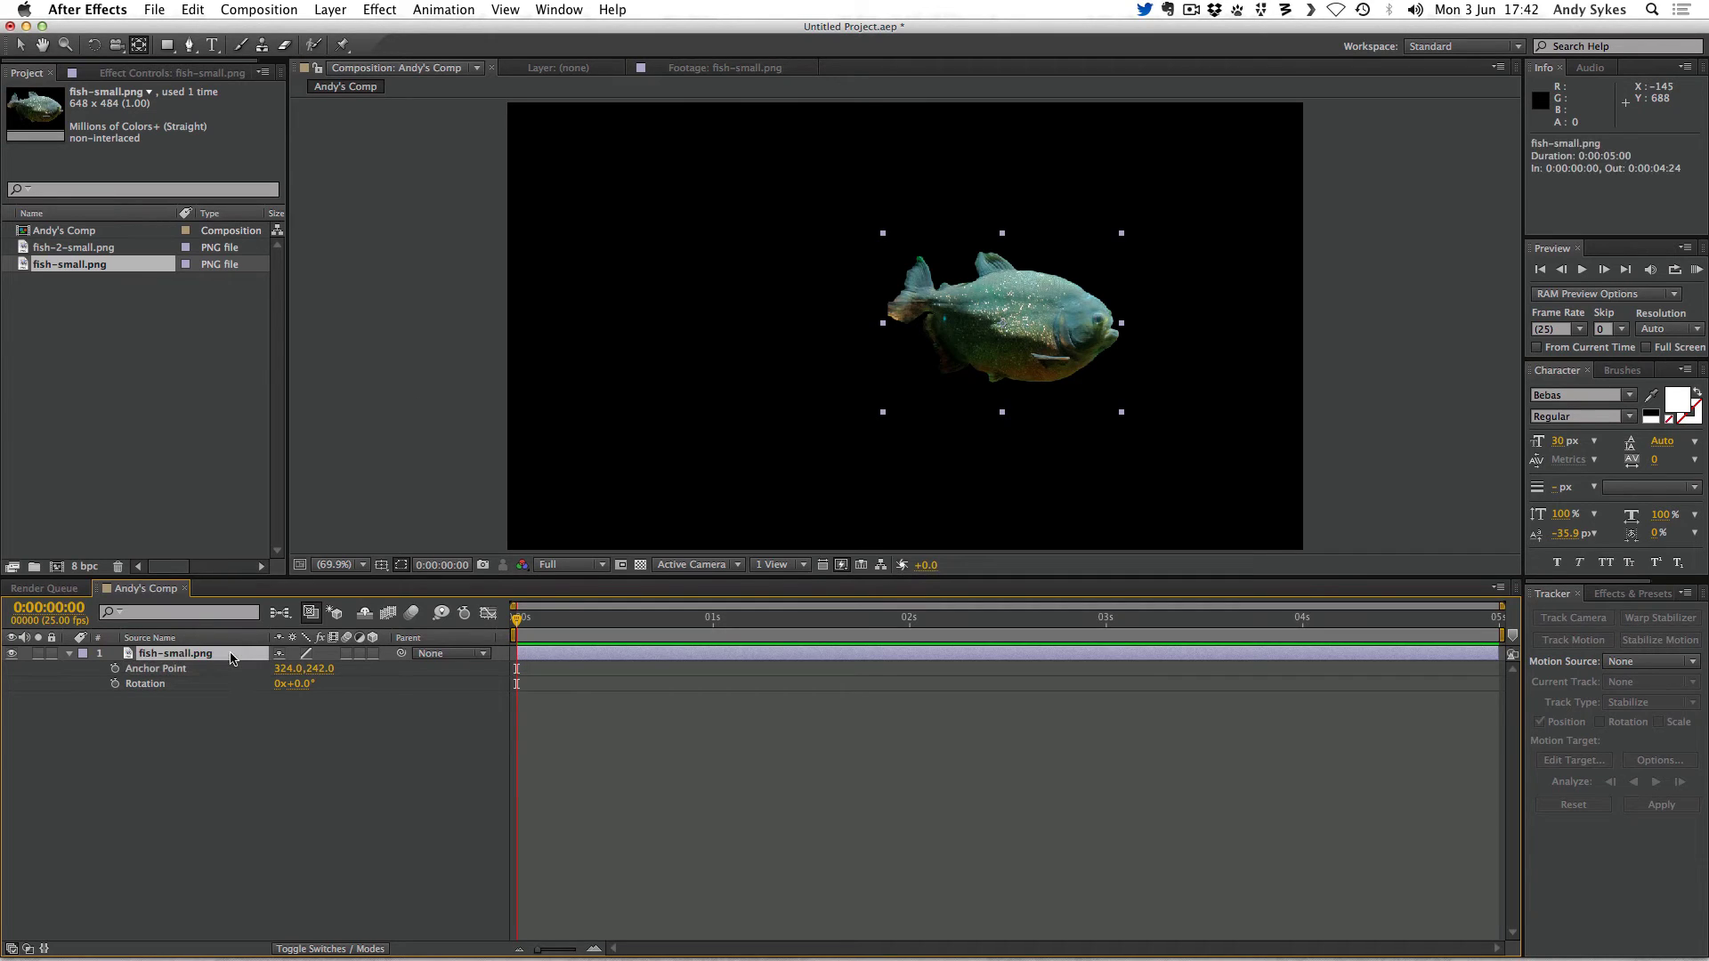
key("p")
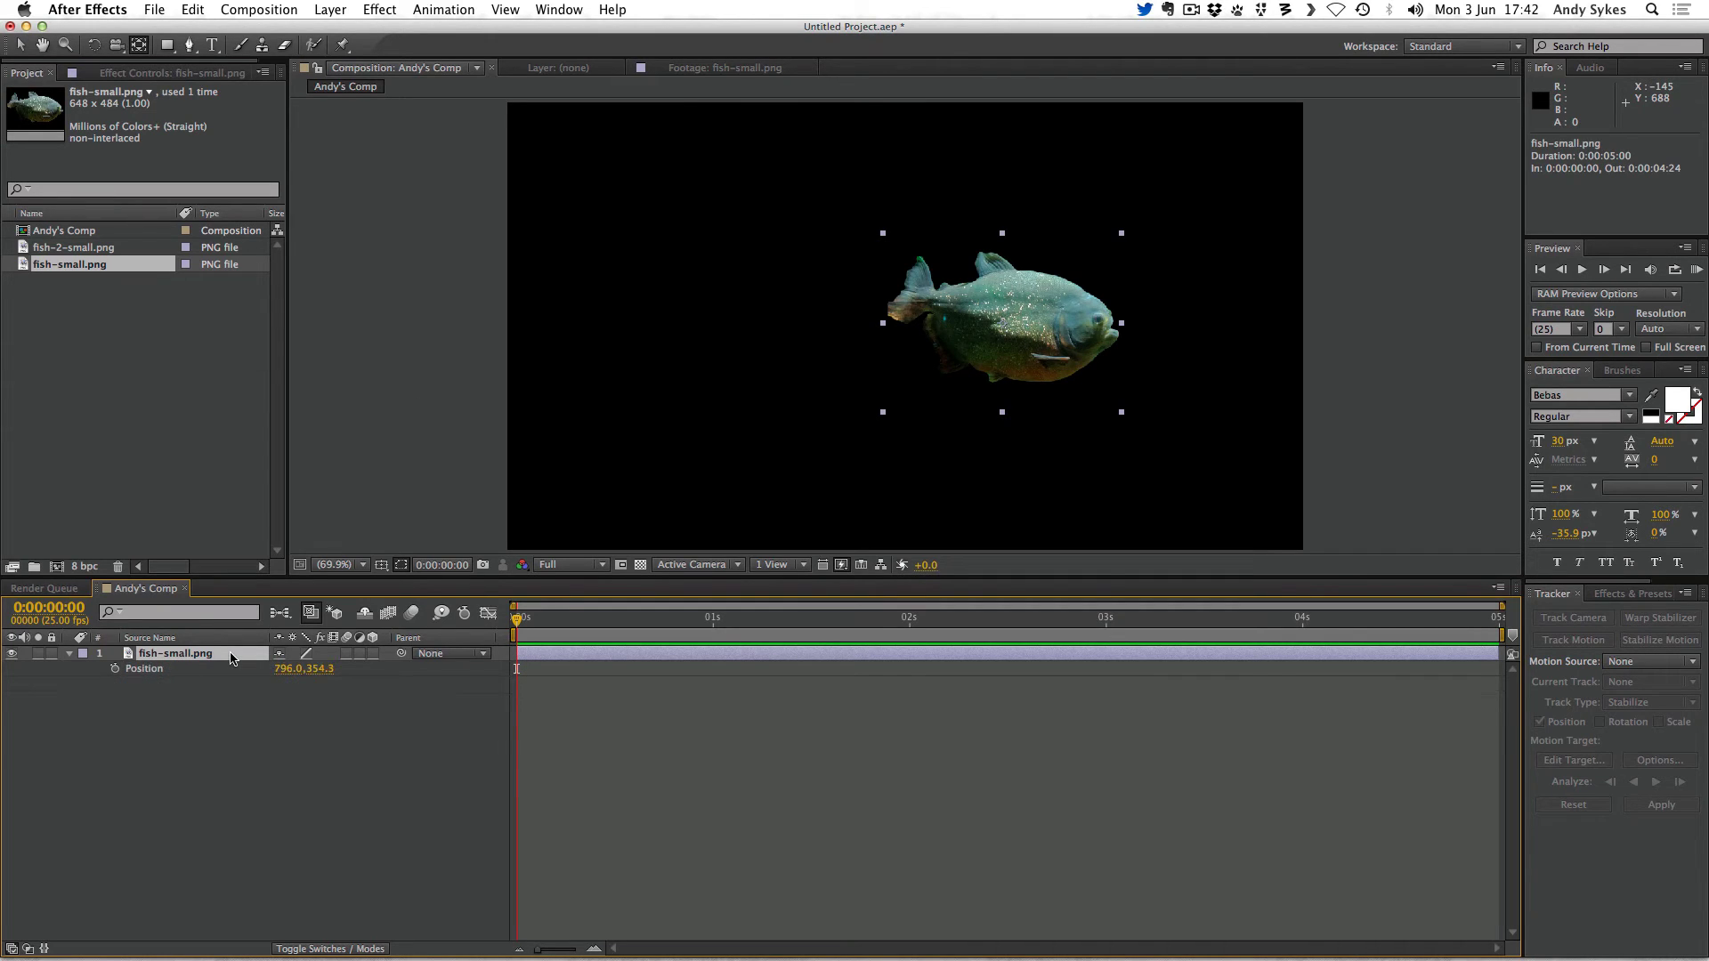
left_click(132, 670)
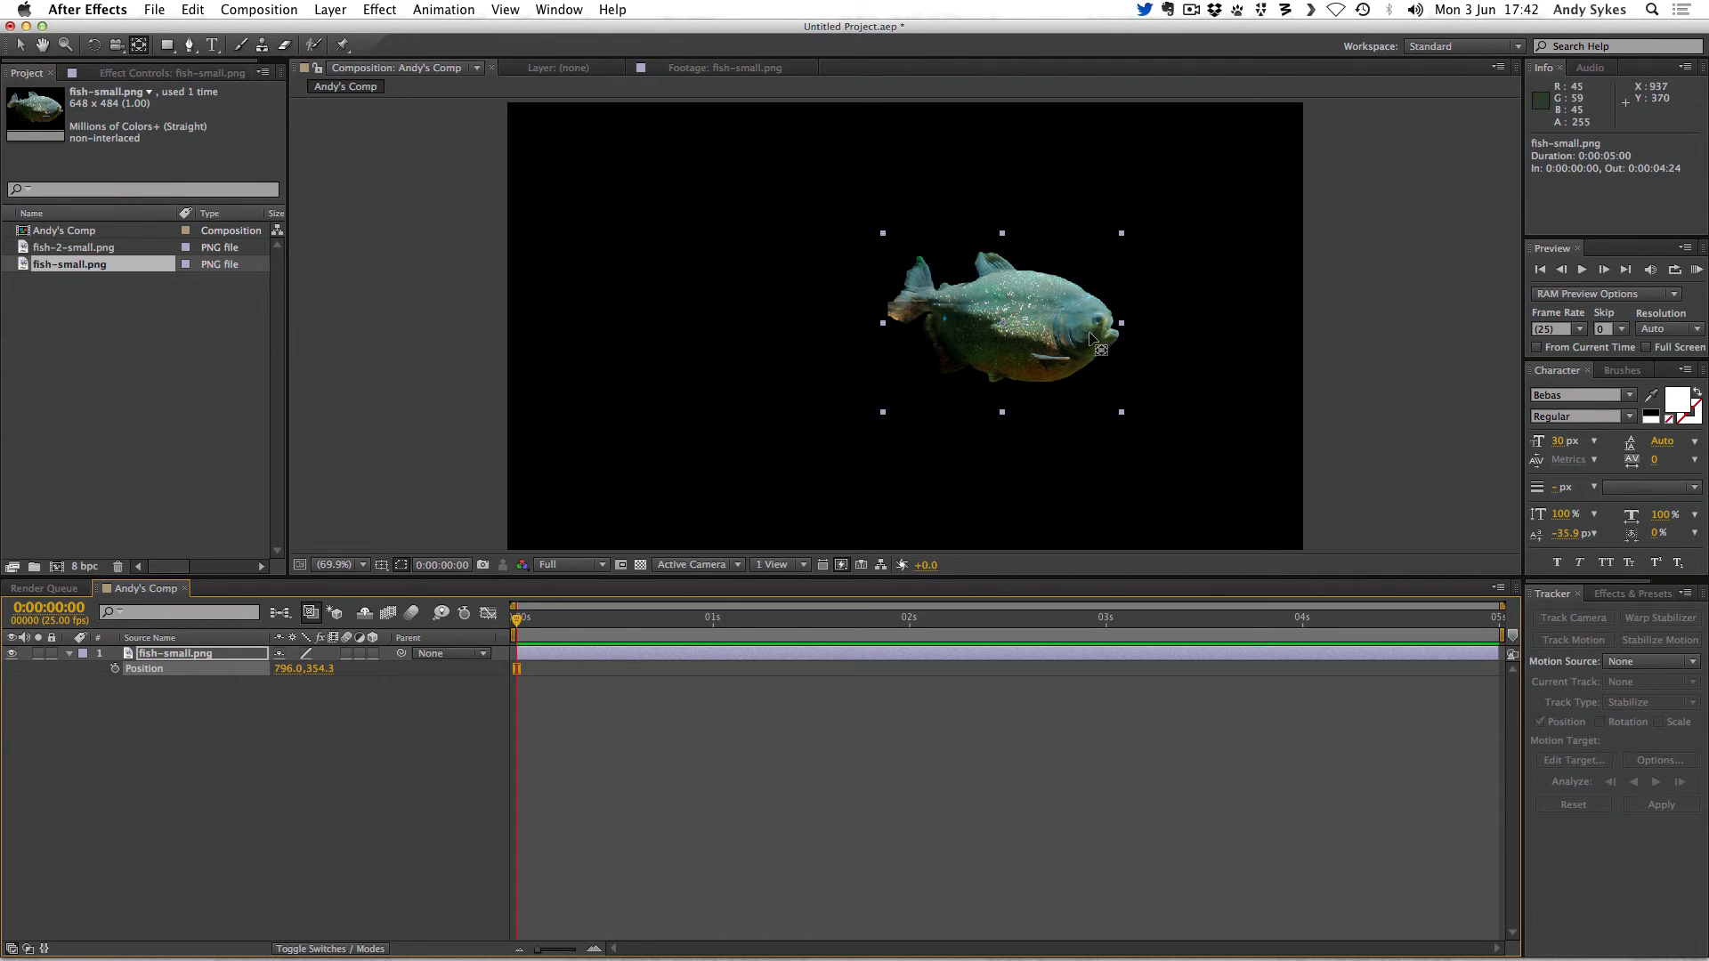
key("v")
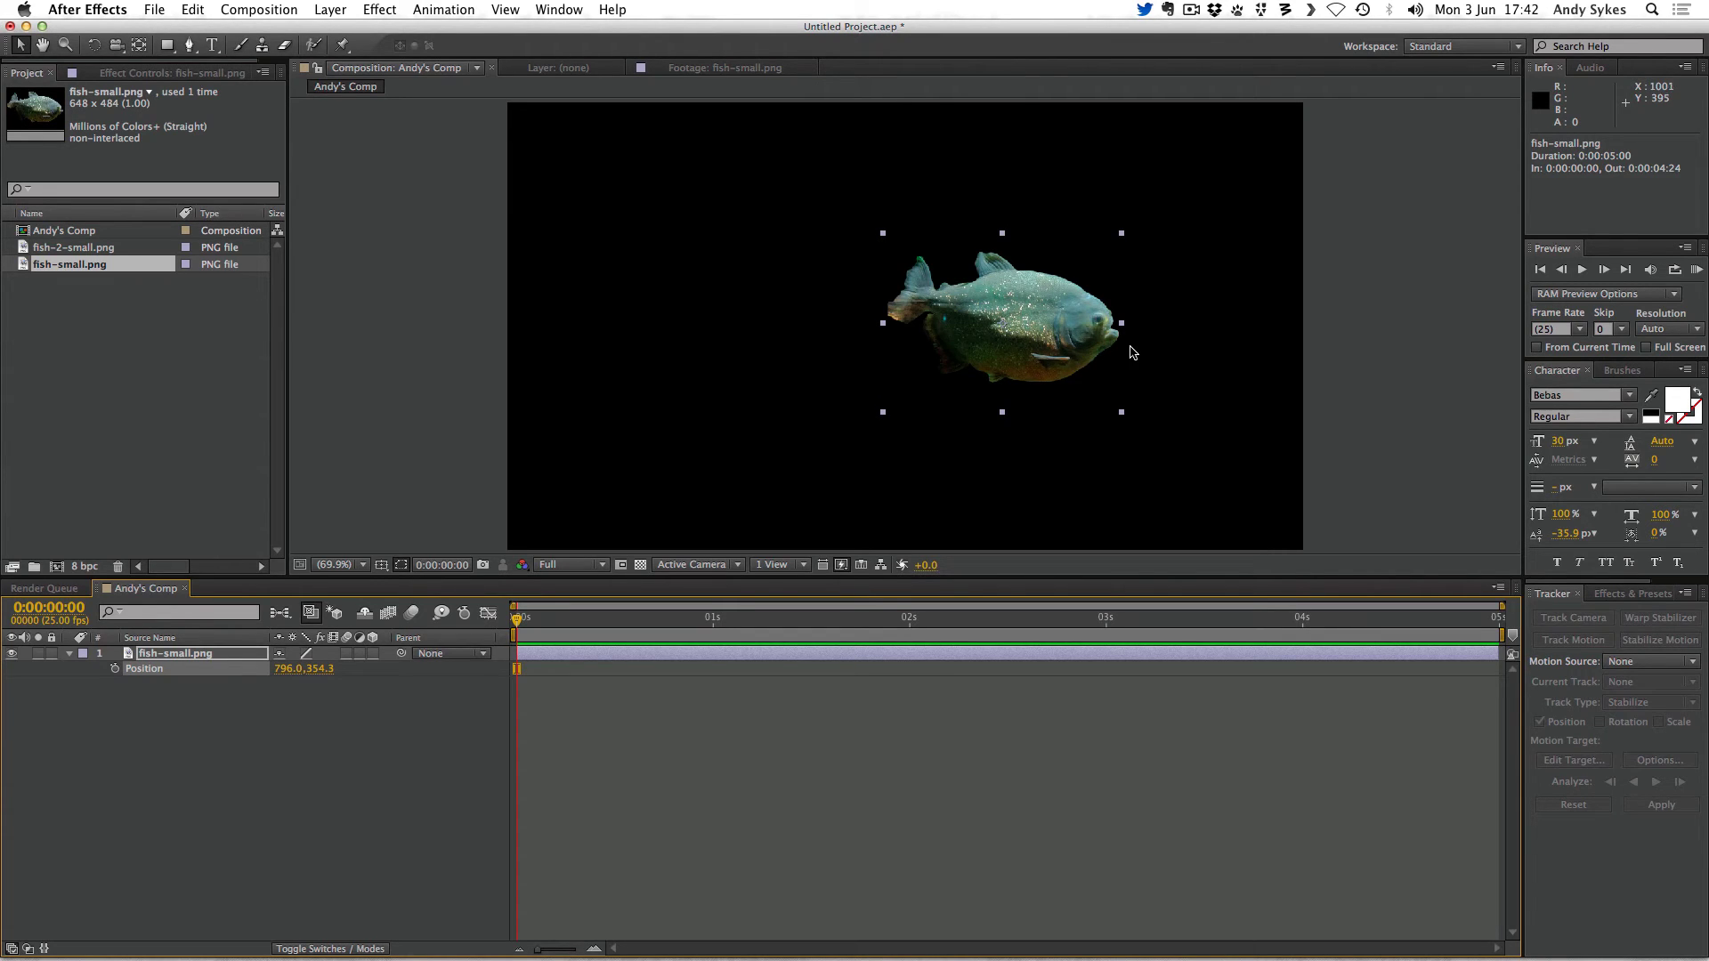
left_click_drag(1059, 336, 669, 352)
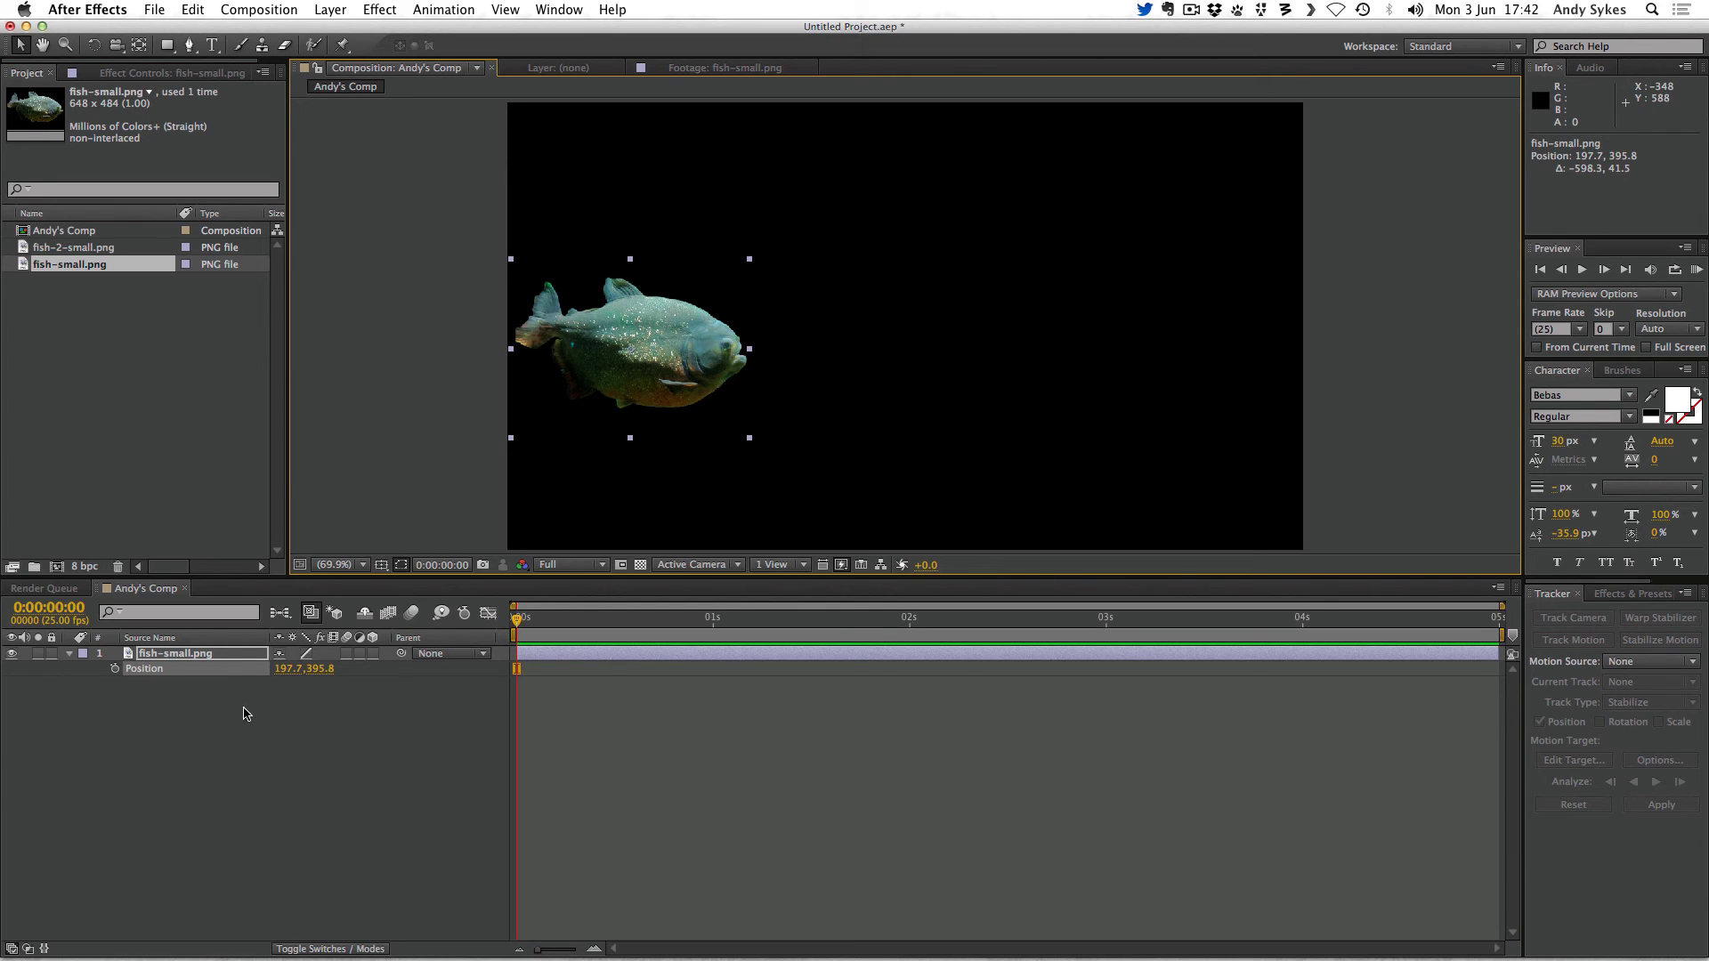
left_click(116, 670)
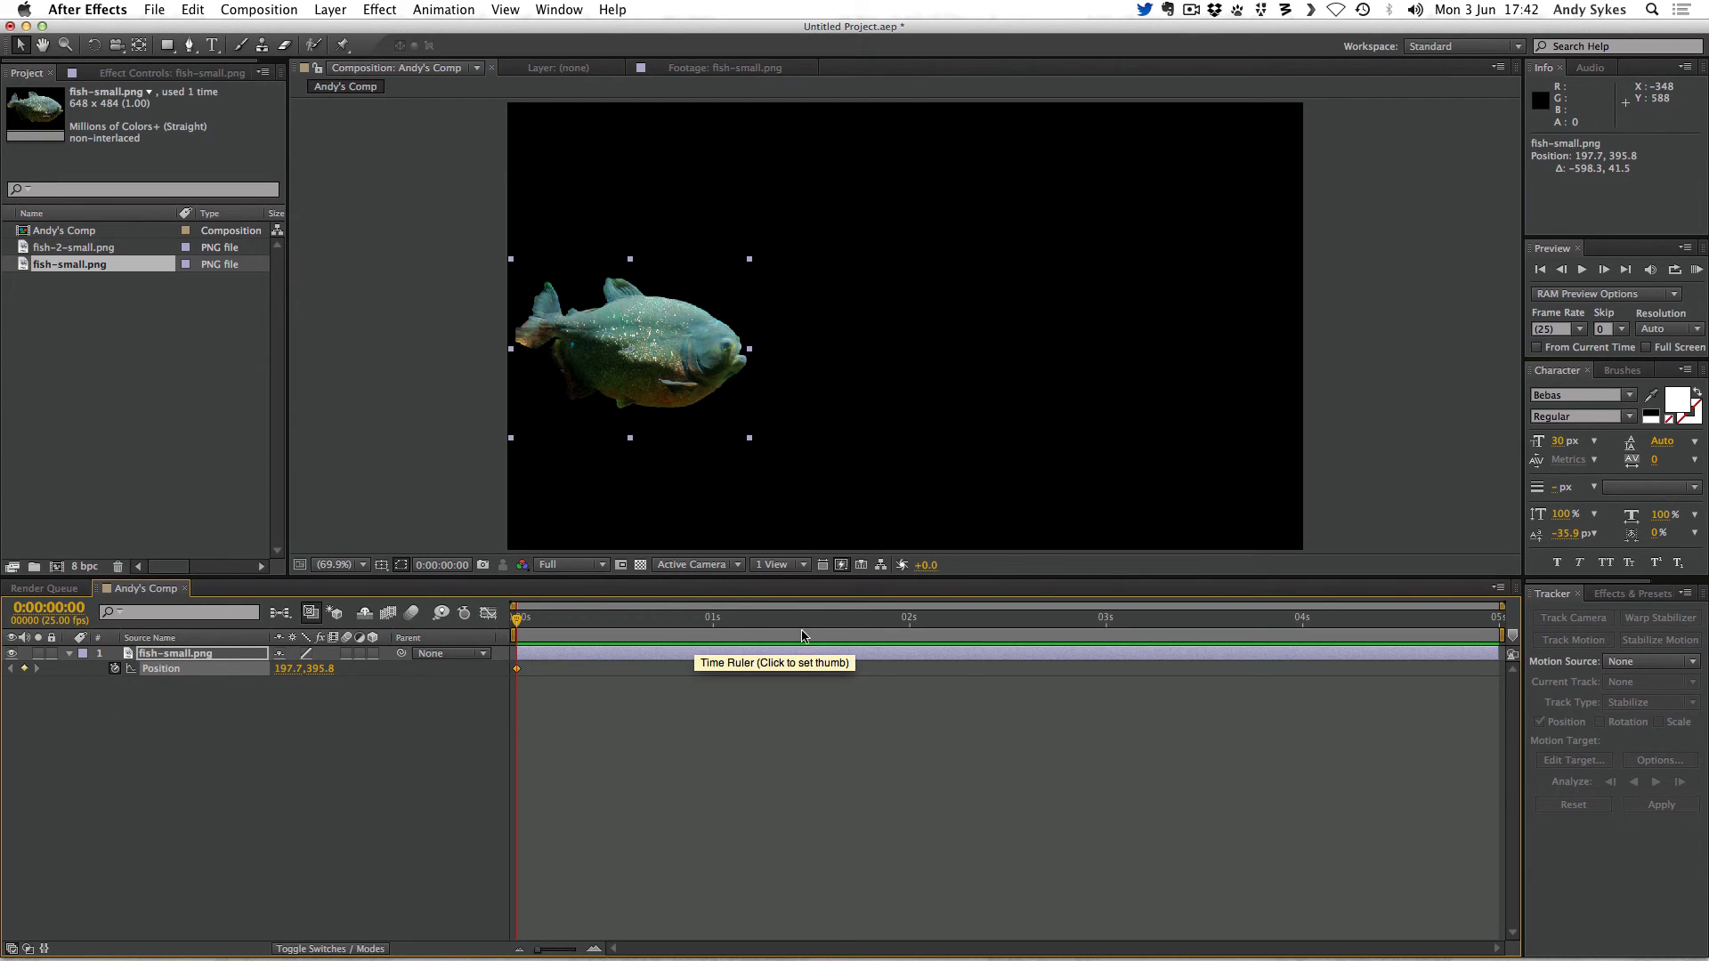
Step: At 0:00:02:00 move the fish across the frame to about 1081, 394, and preview the movement from the start
left_click(909, 621)
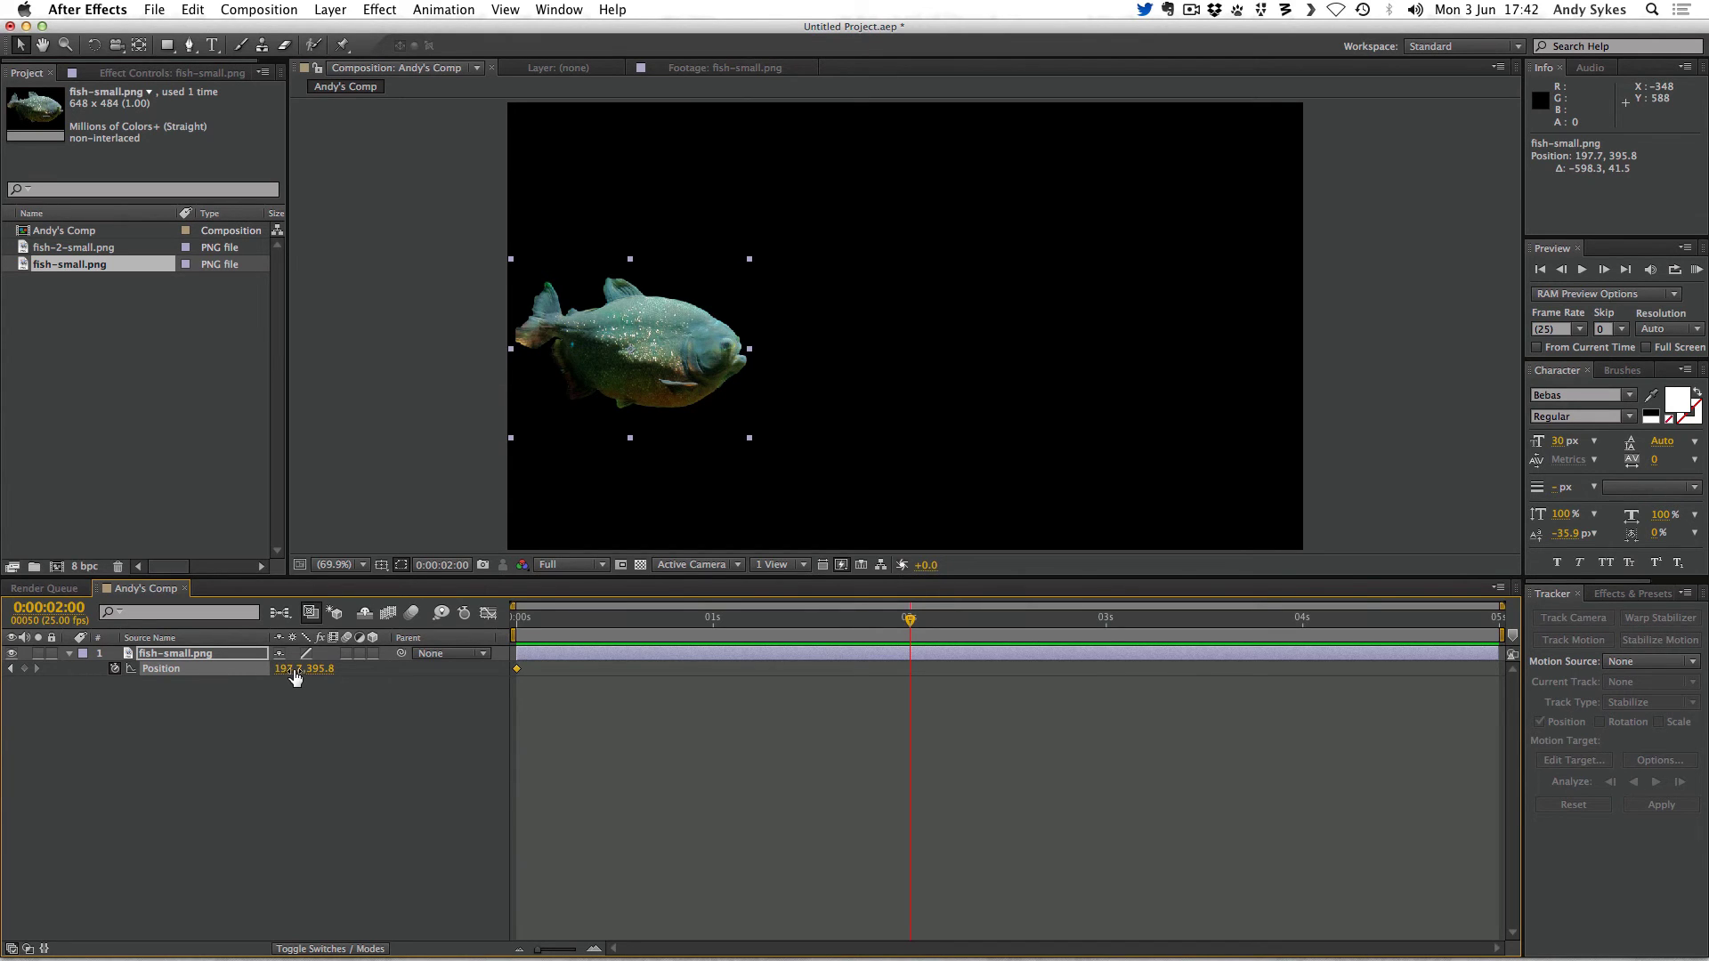
left_click_drag(596, 375, 1148, 375)
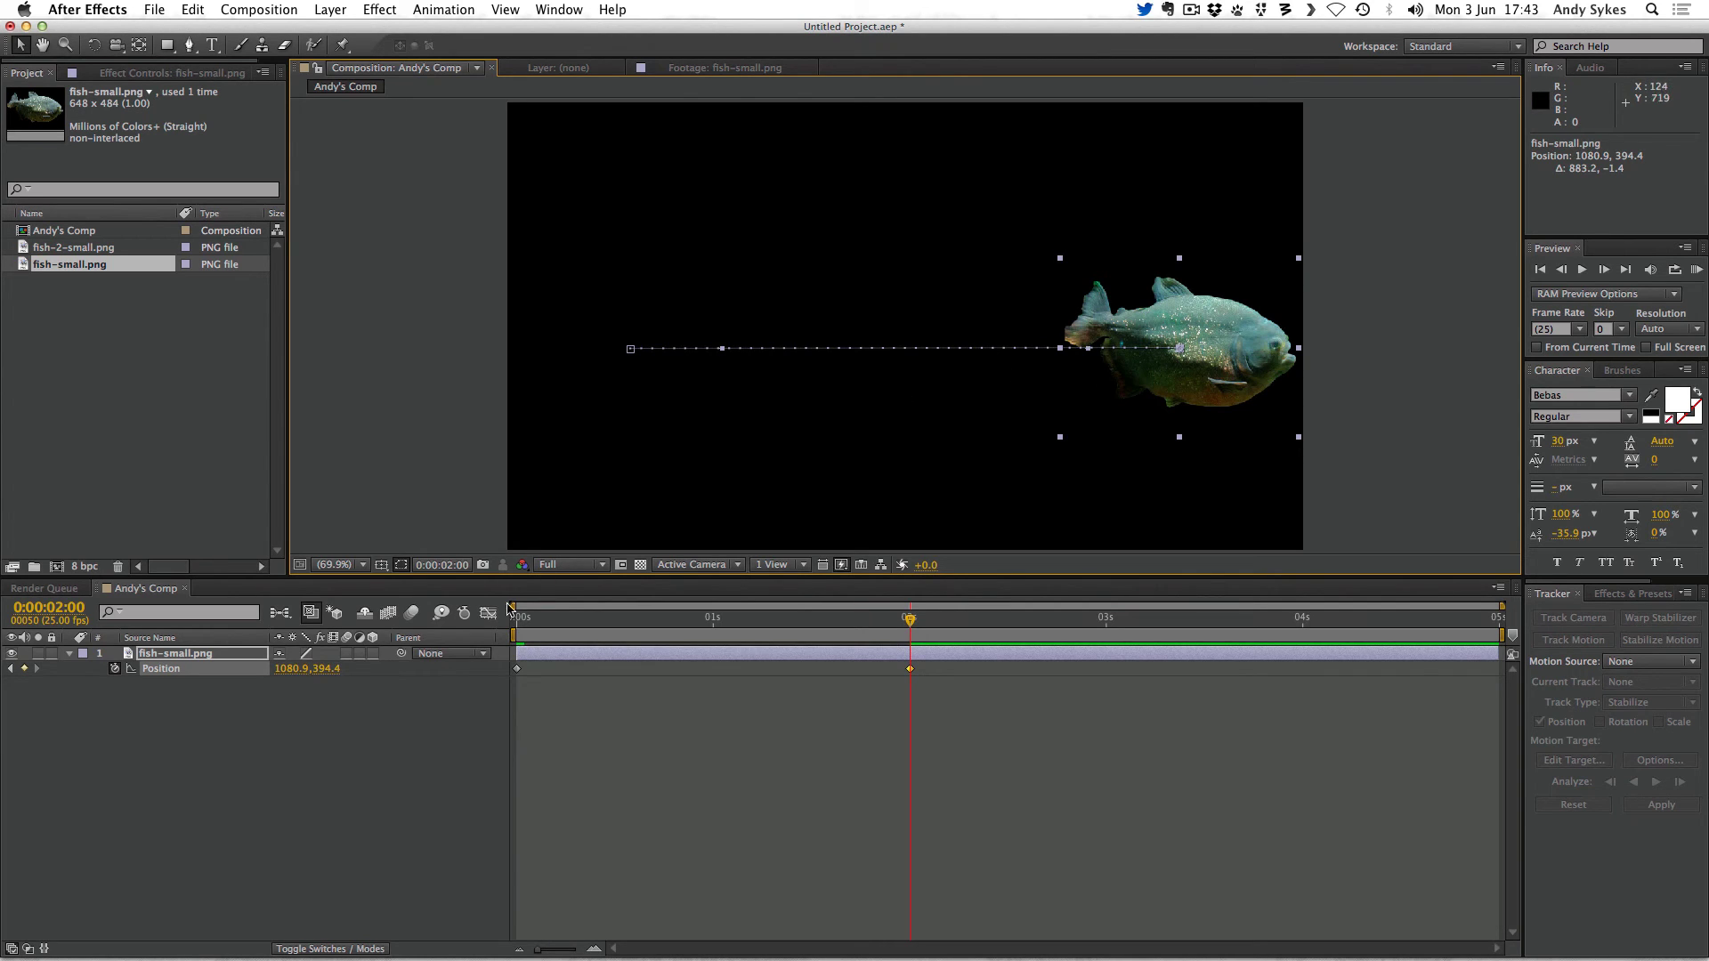
left_click(518, 620)
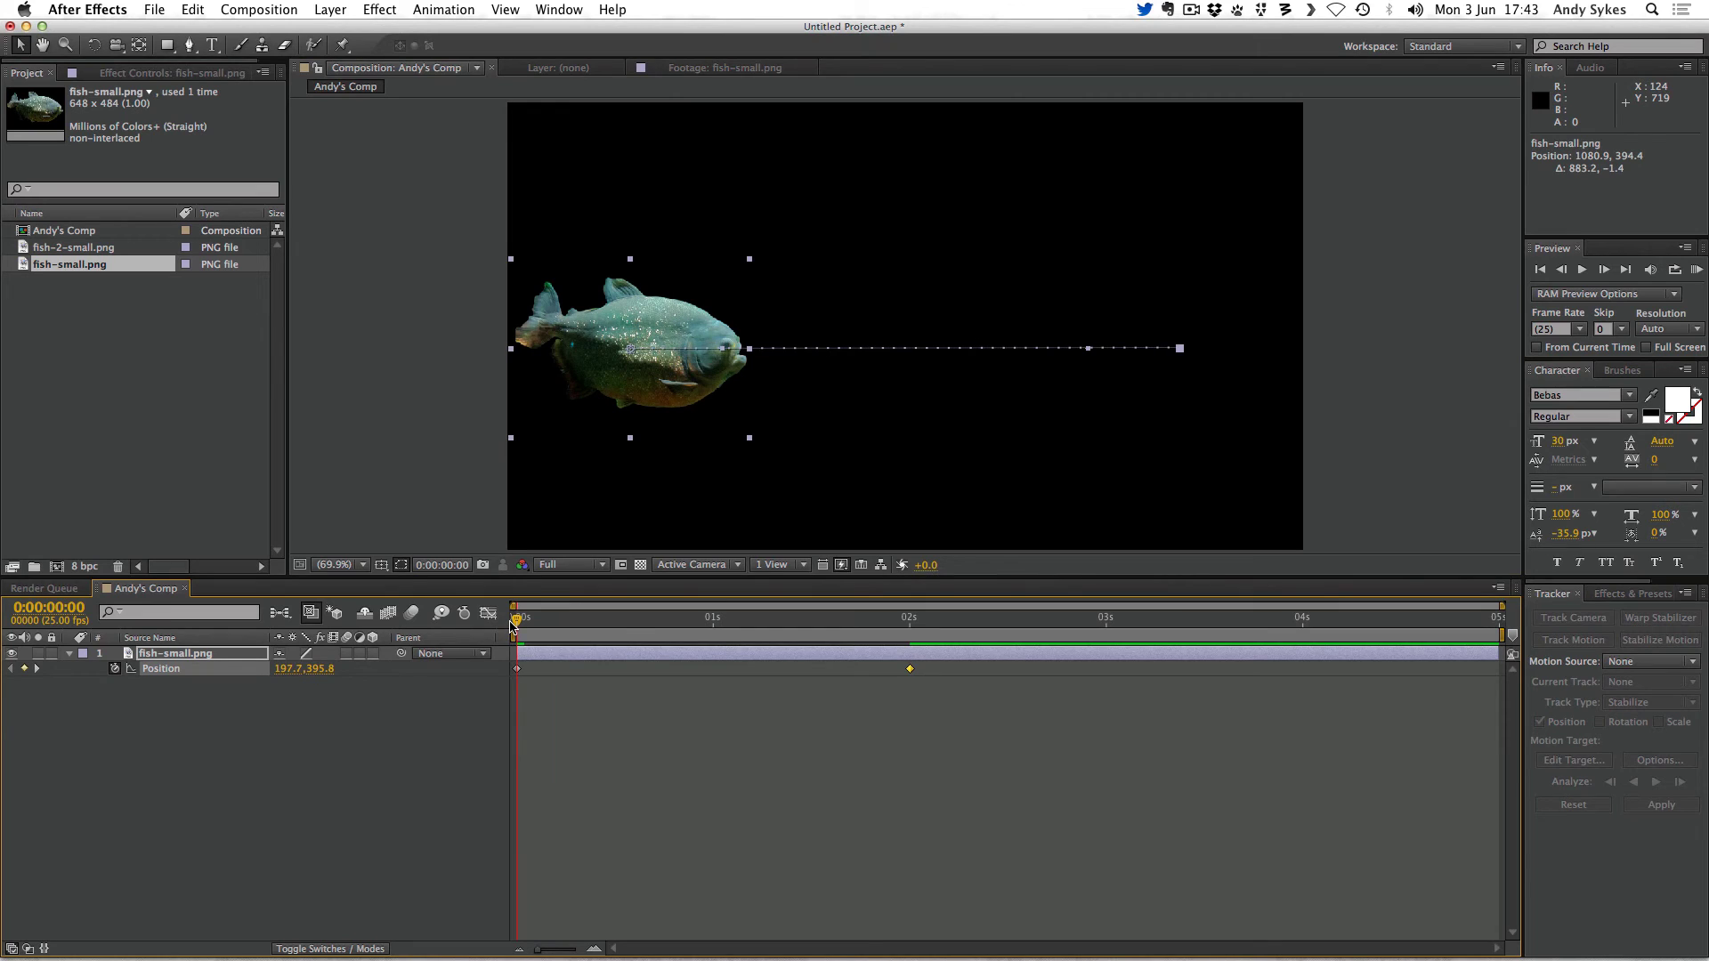
key("space")
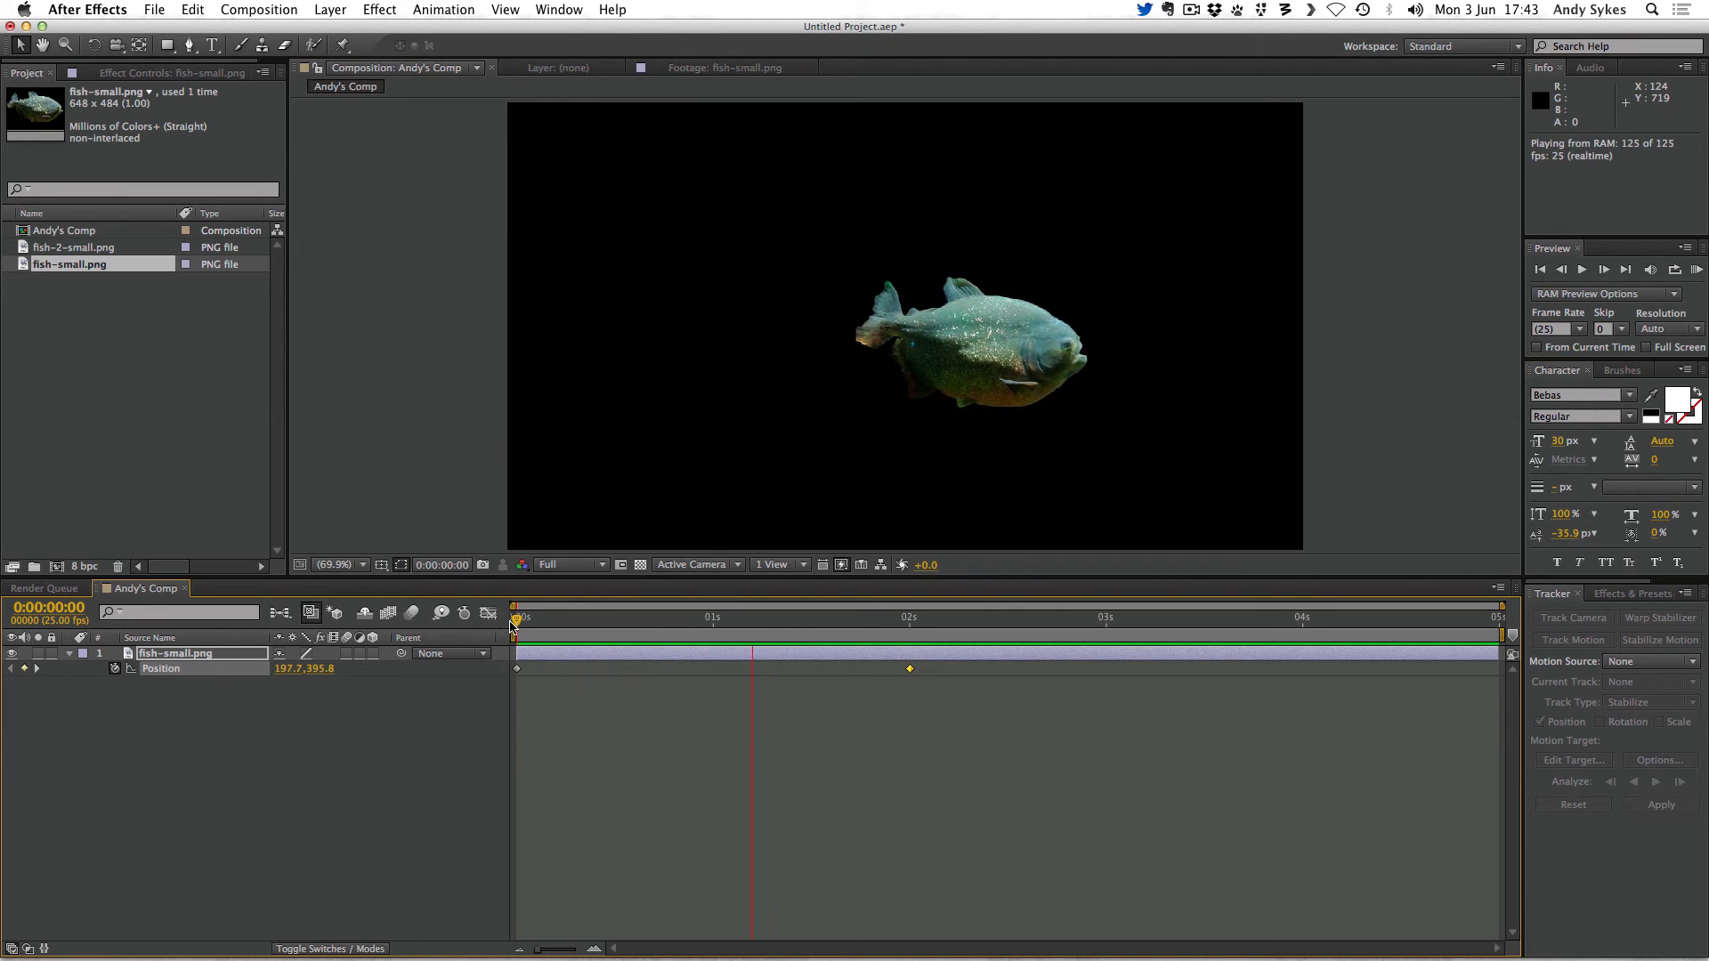
key("space")
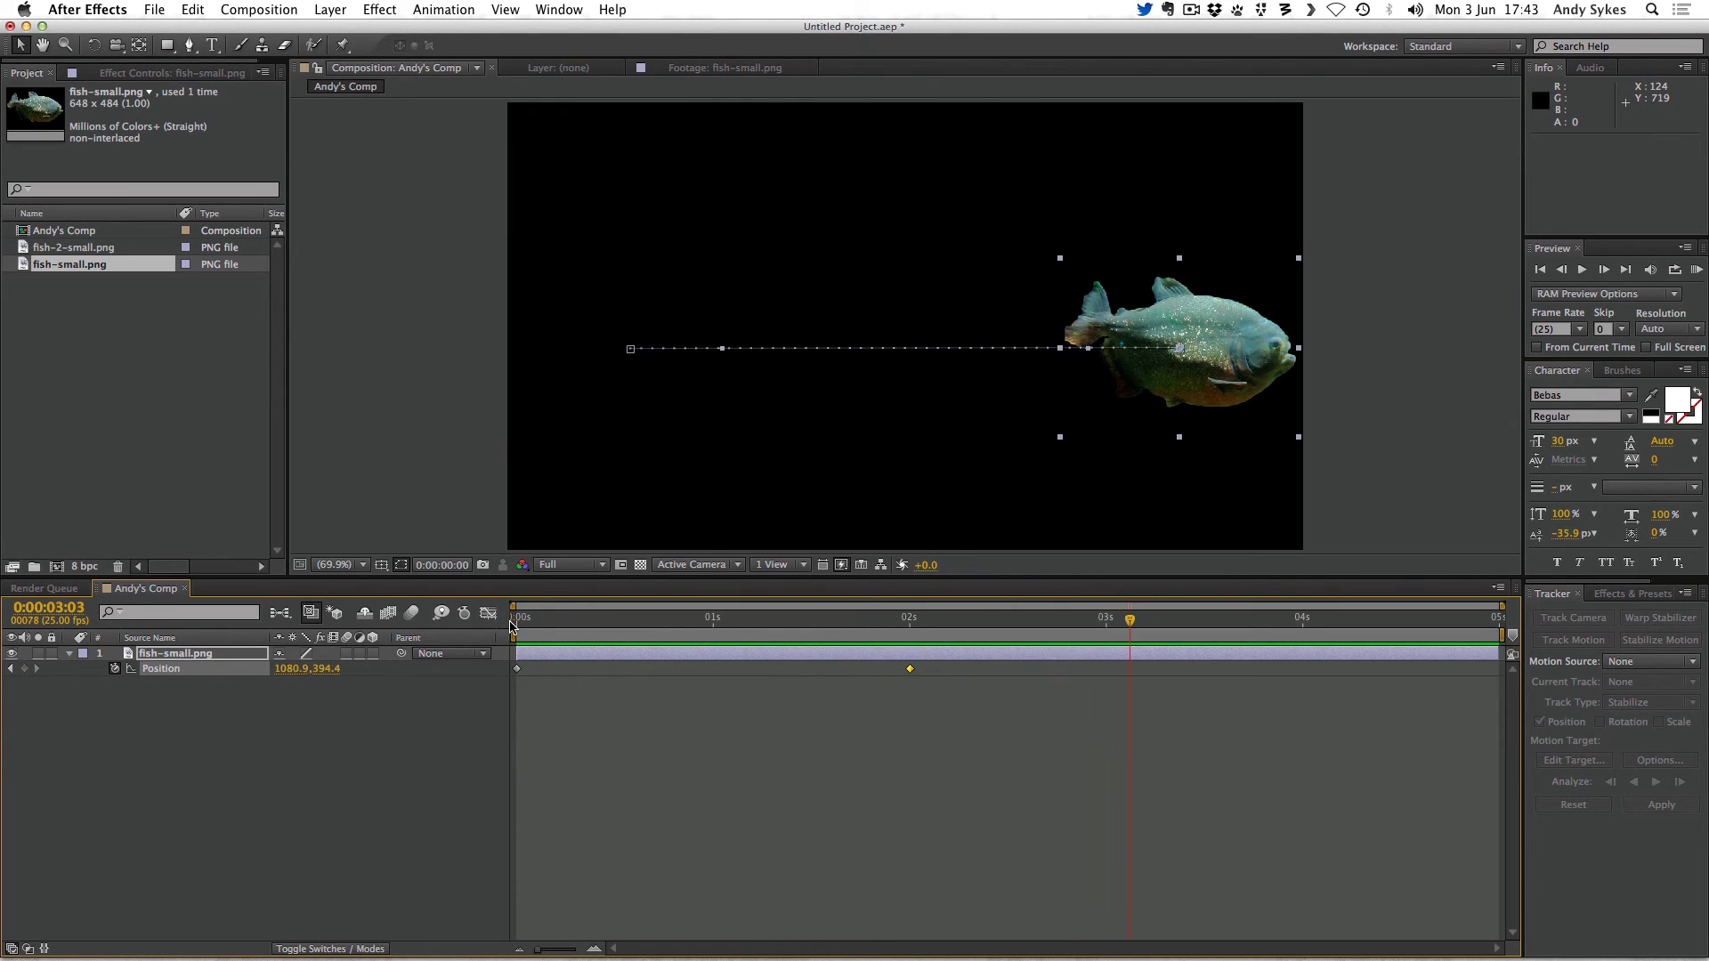
Step: Move the fish's Position keyframe at 0:00:02:00 up to about 1068, 122, and preview the diagonal movement from the start
left_click(518, 620)
key("space")
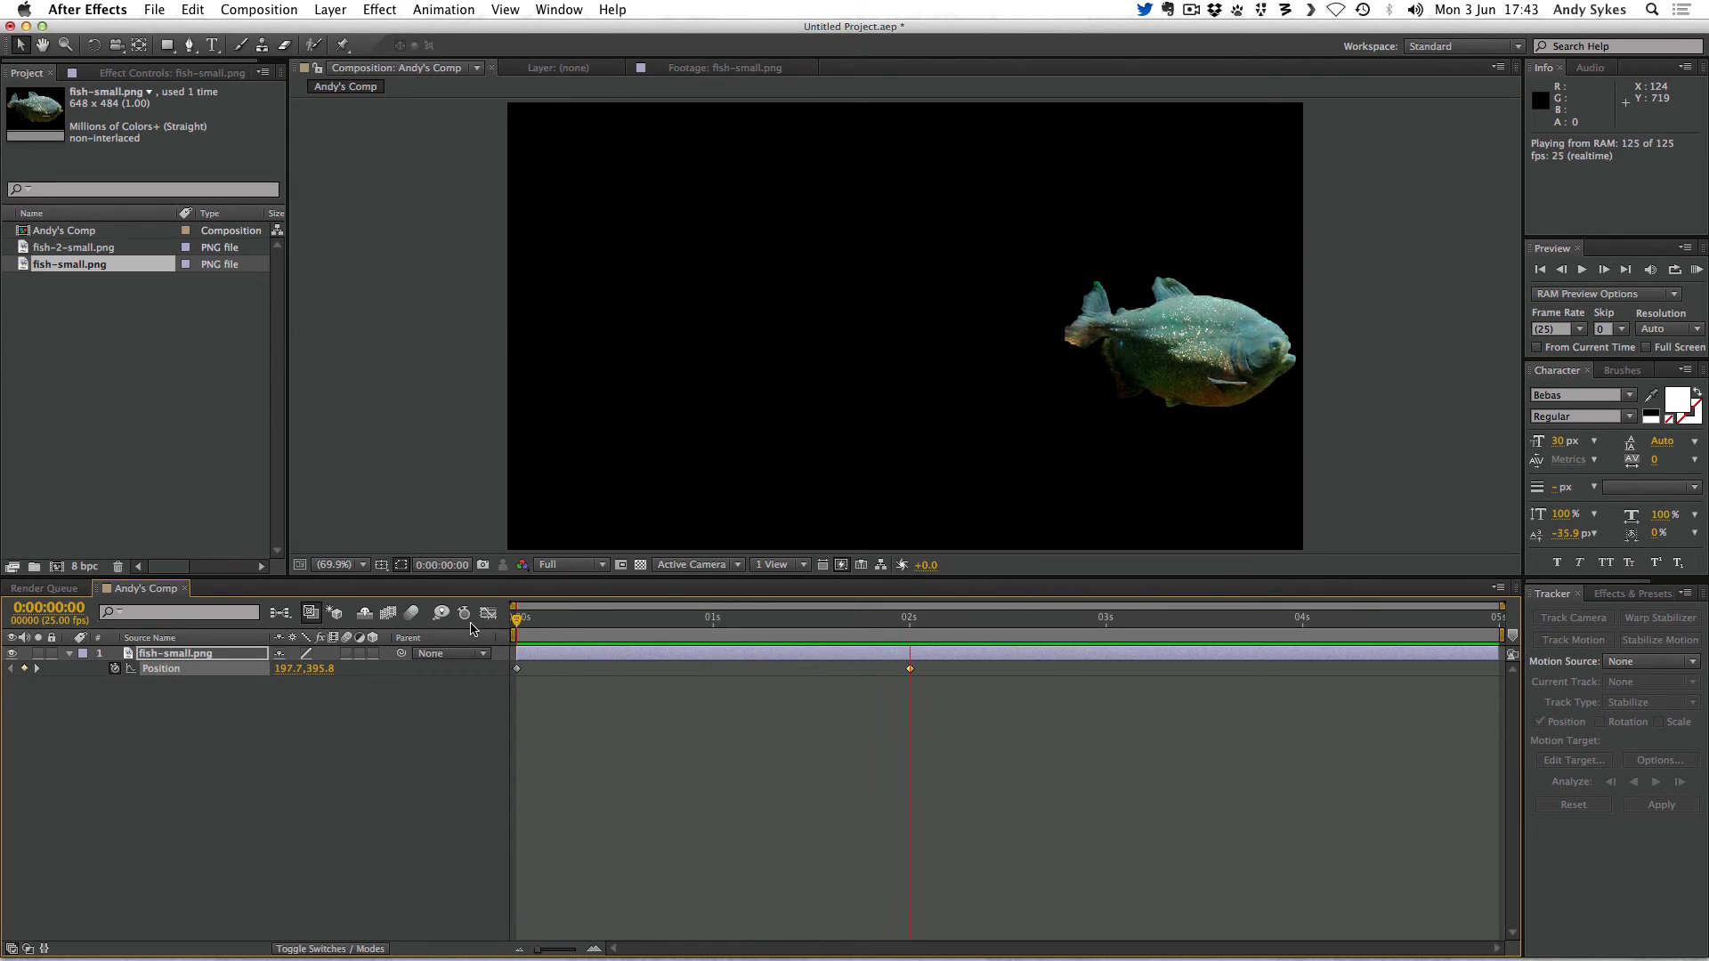
key("space")
key("j")
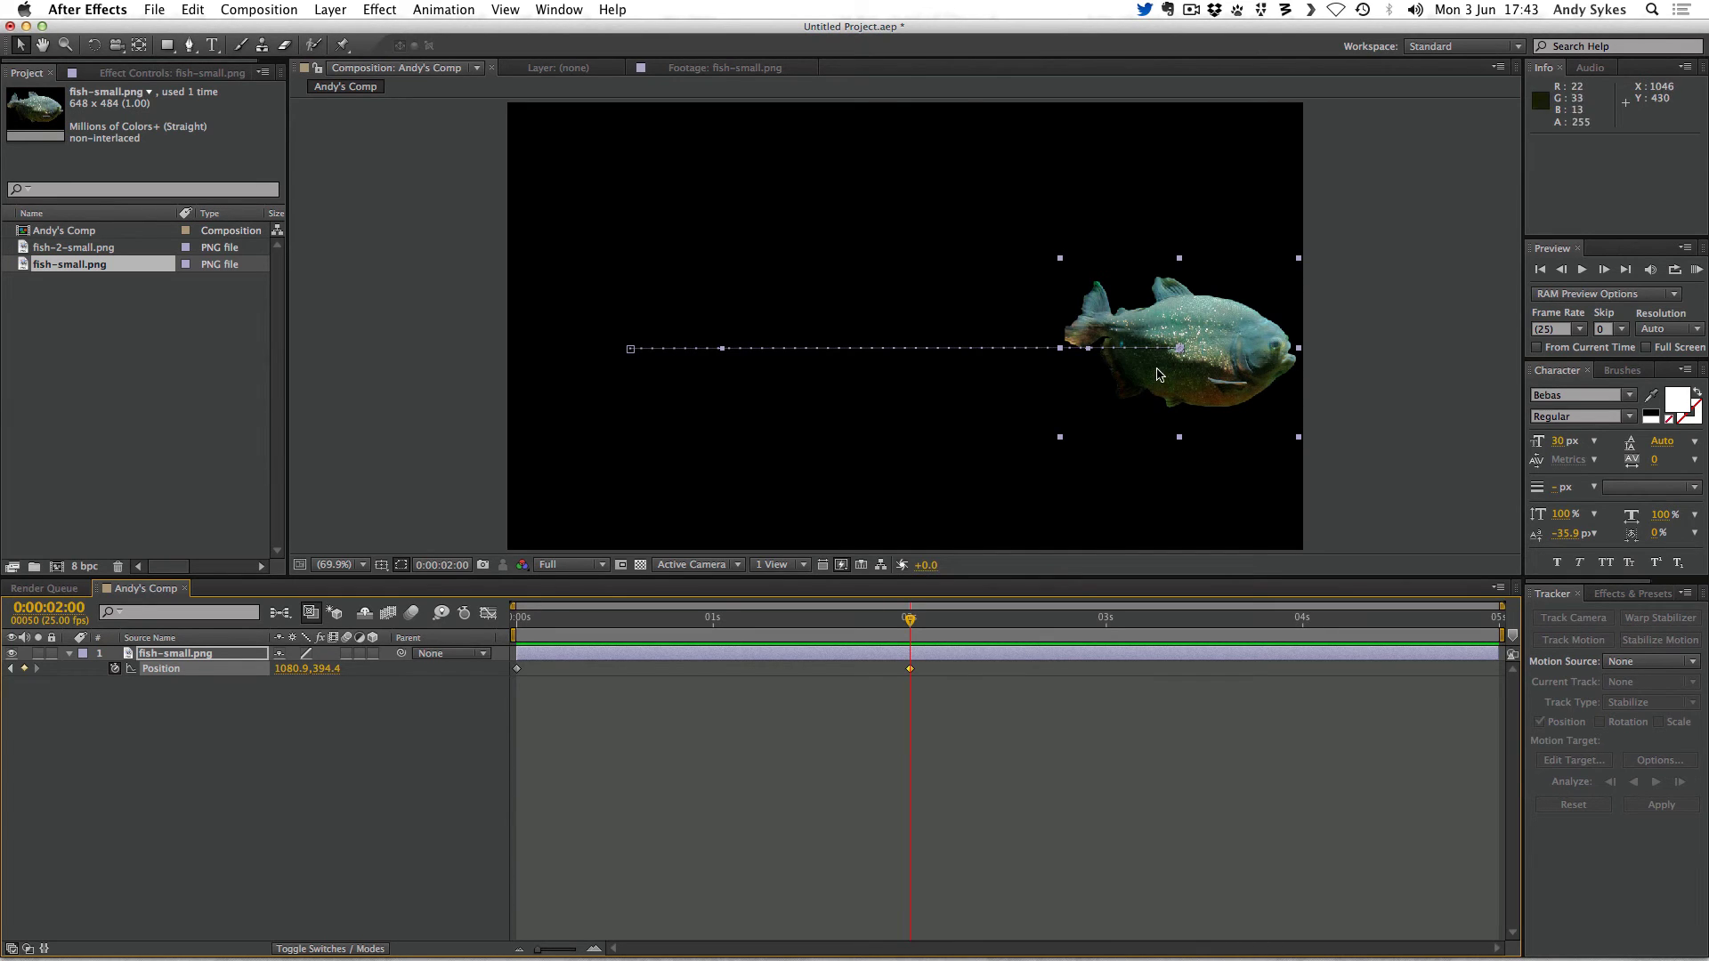
left_click_drag(1200, 382, 1192, 213)
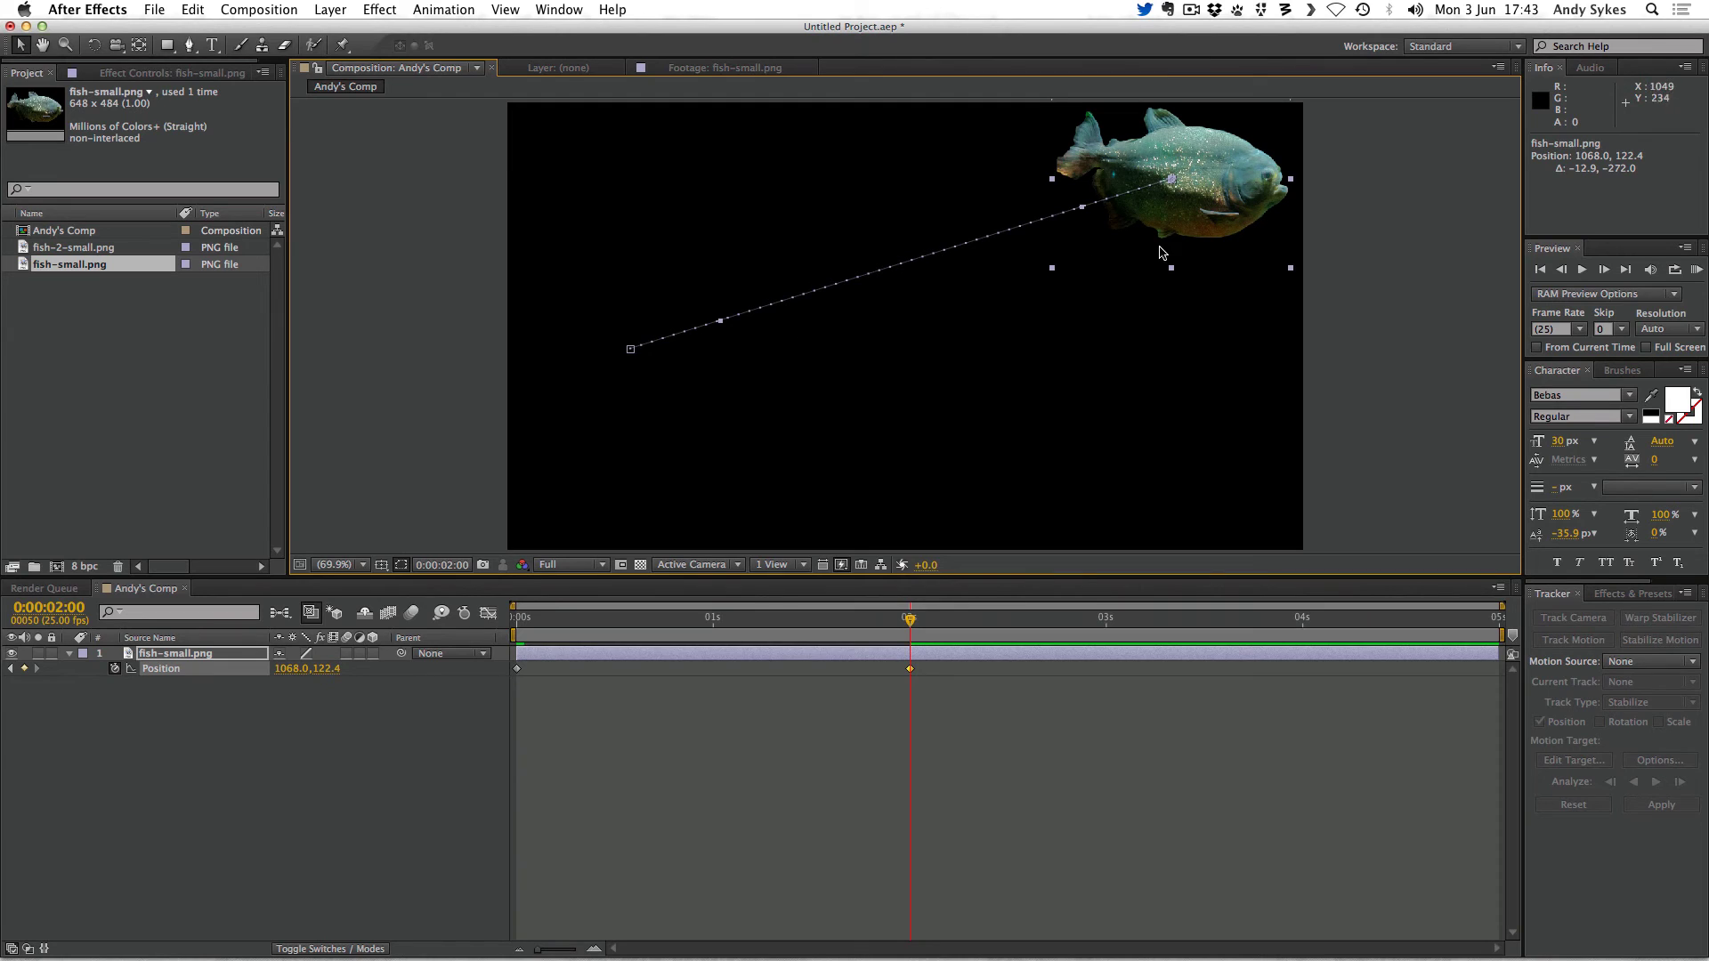
key("Home")
key("KP_0")
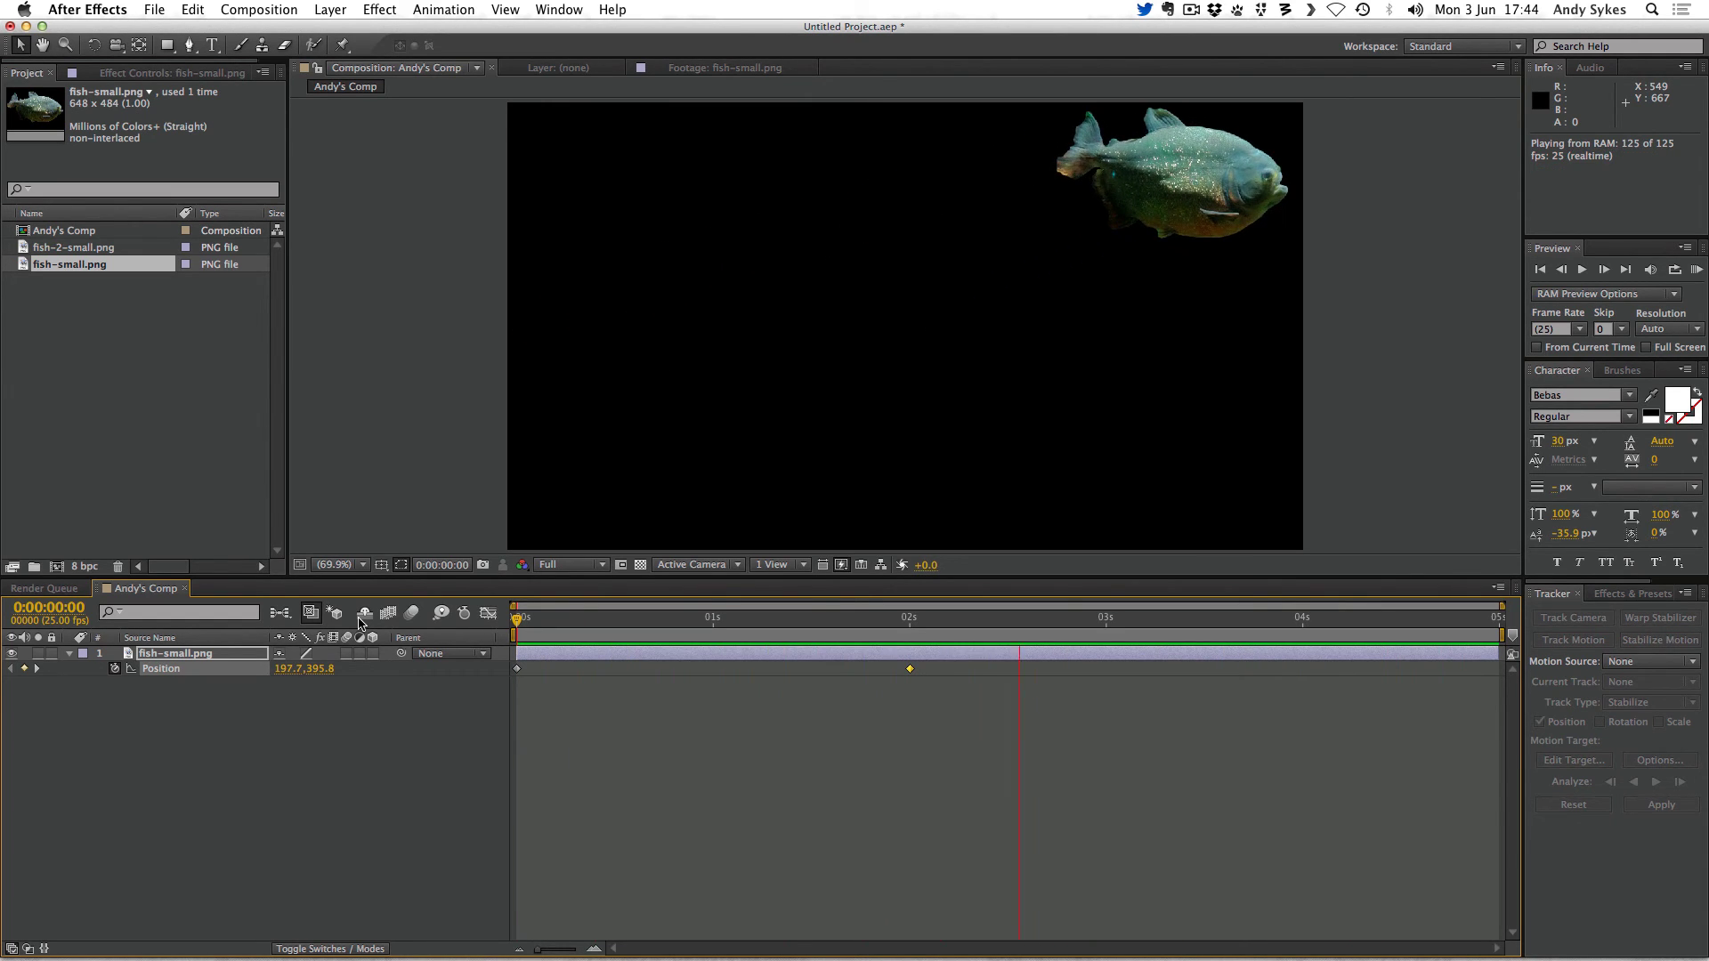
key("space")
Step: Move the fish down to about 193, 600 at the 0:00:00:00 Position keyframe, and preview the steeper path
key("j")
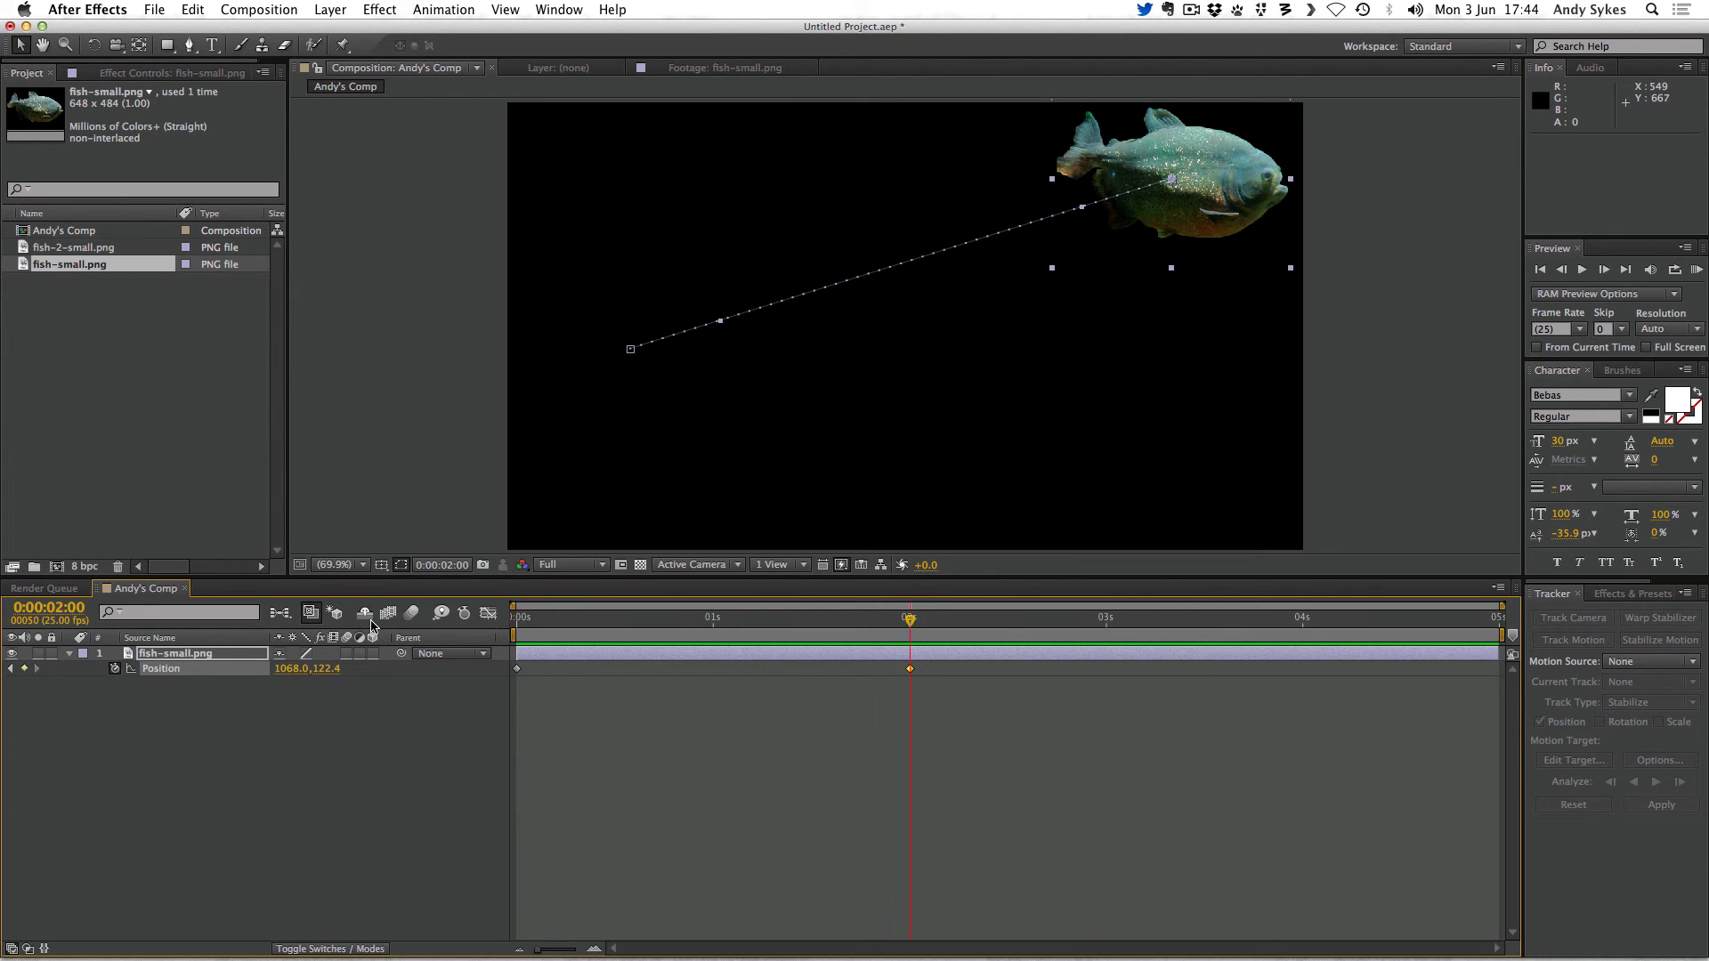
key("j")
left_click_drag(633, 378, 635, 505)
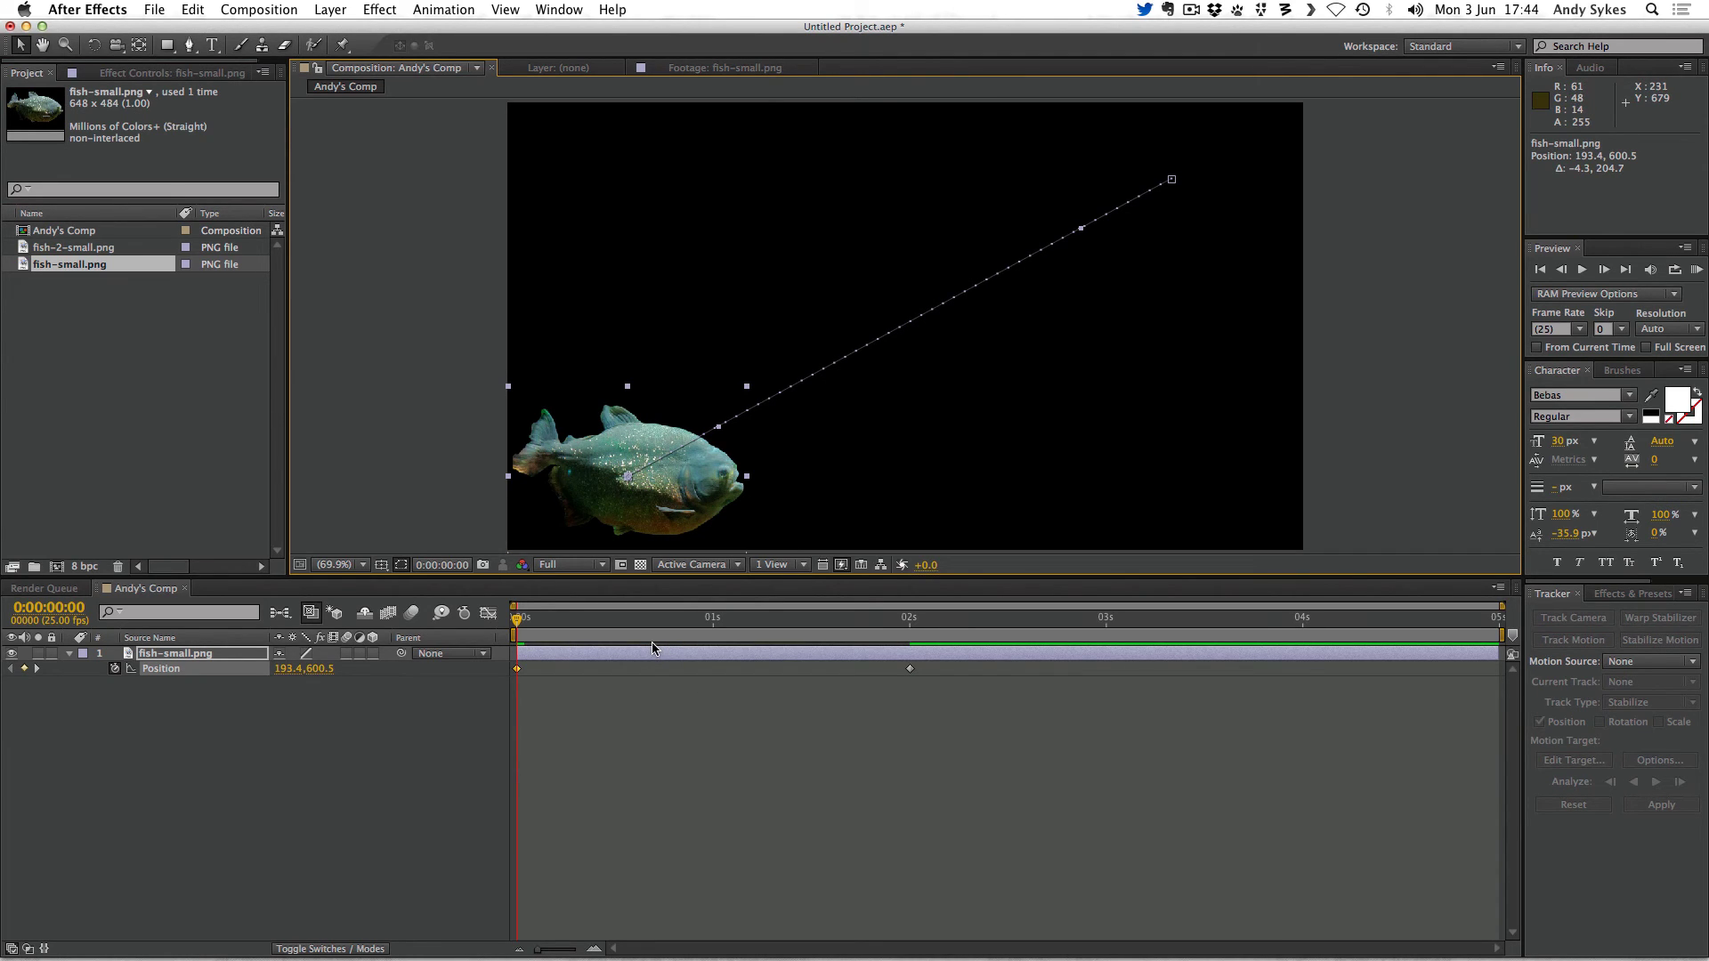
key("KP_0")
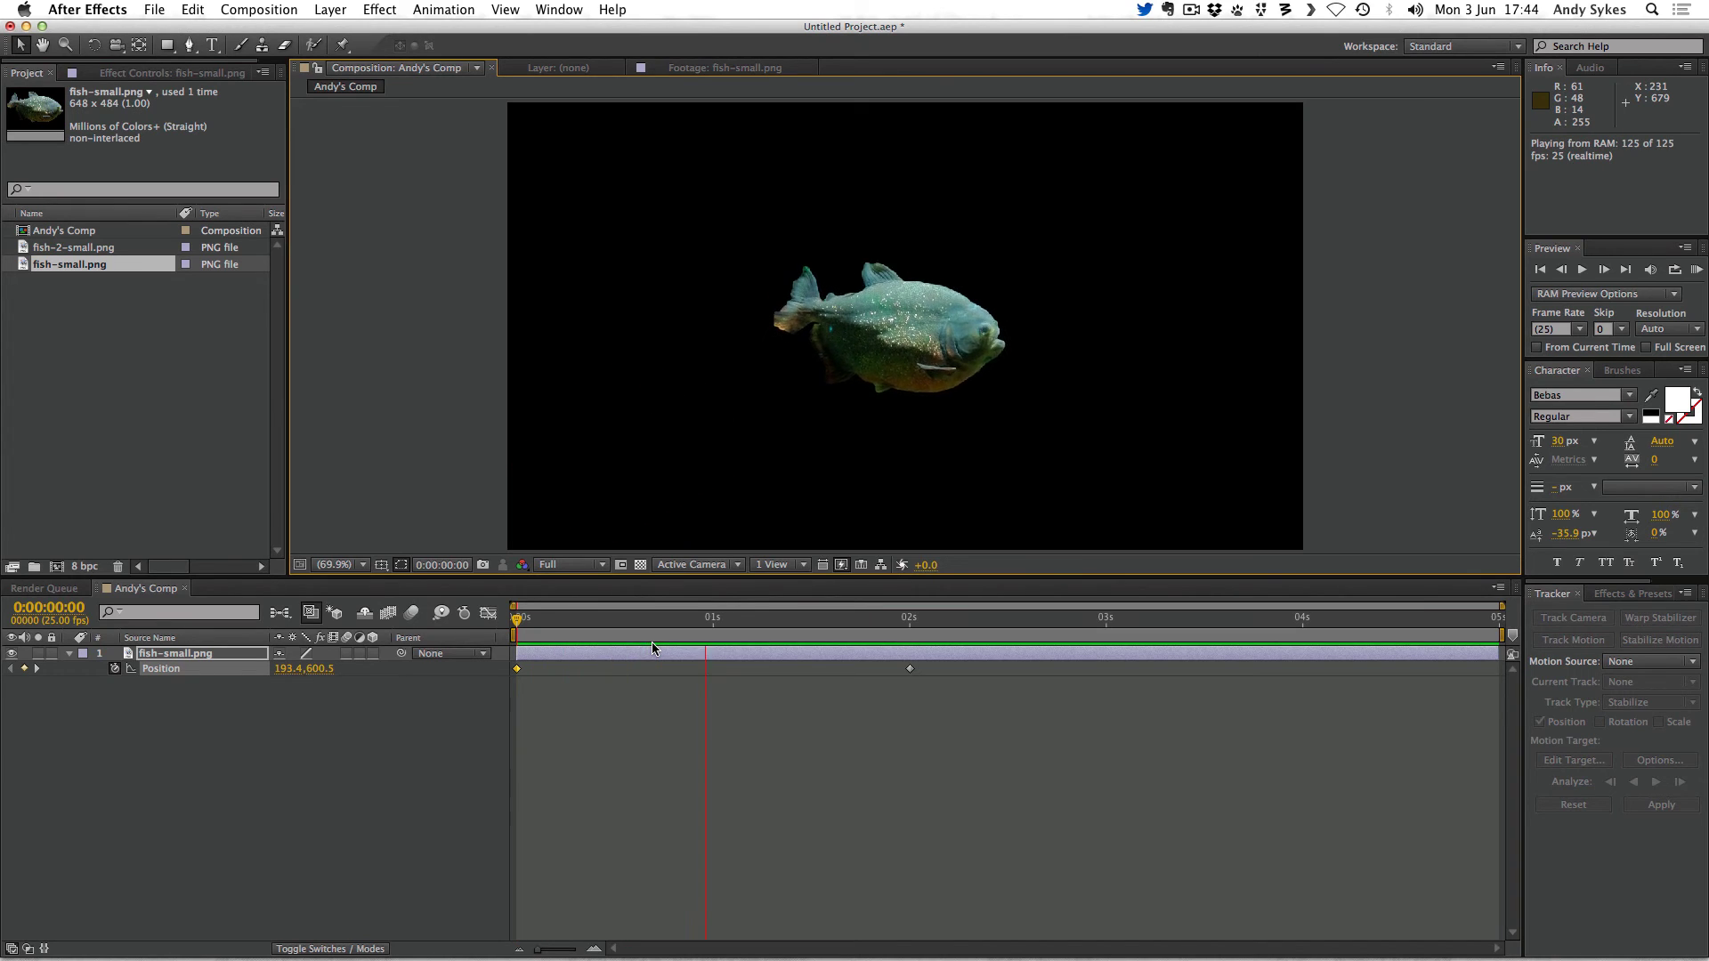
key("space")
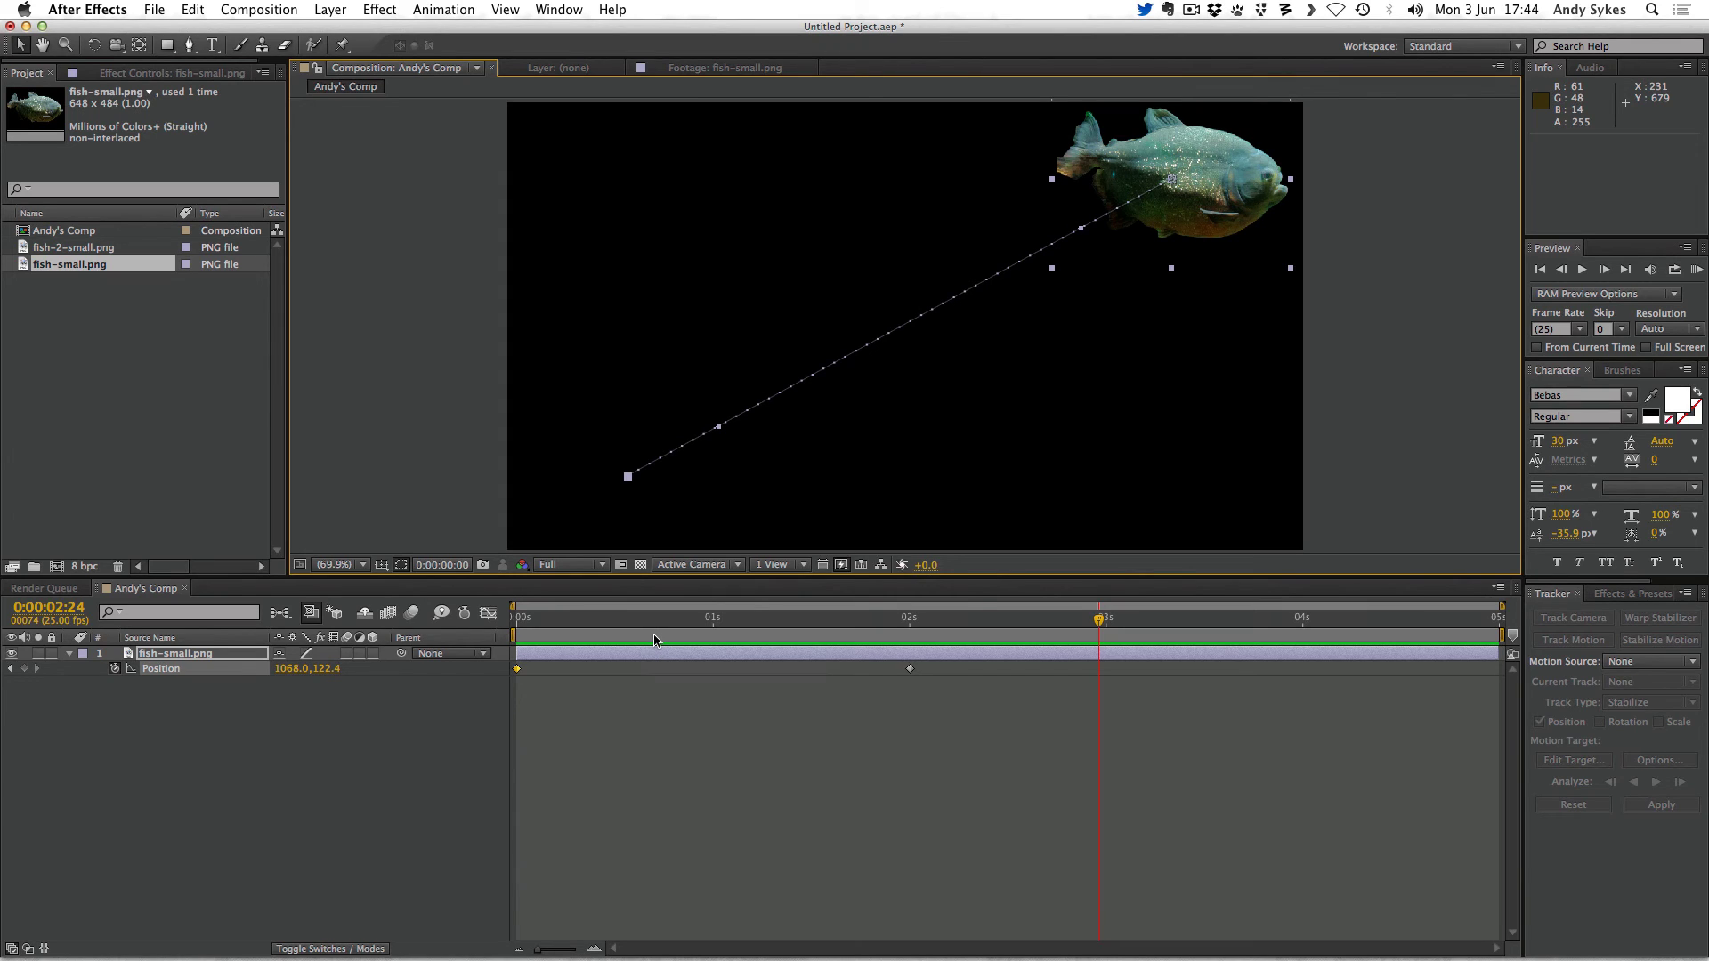
Step: Show the fish layer's Scale alongside Position and set a Scale keyframe at 0:00:00:00
key("Home")
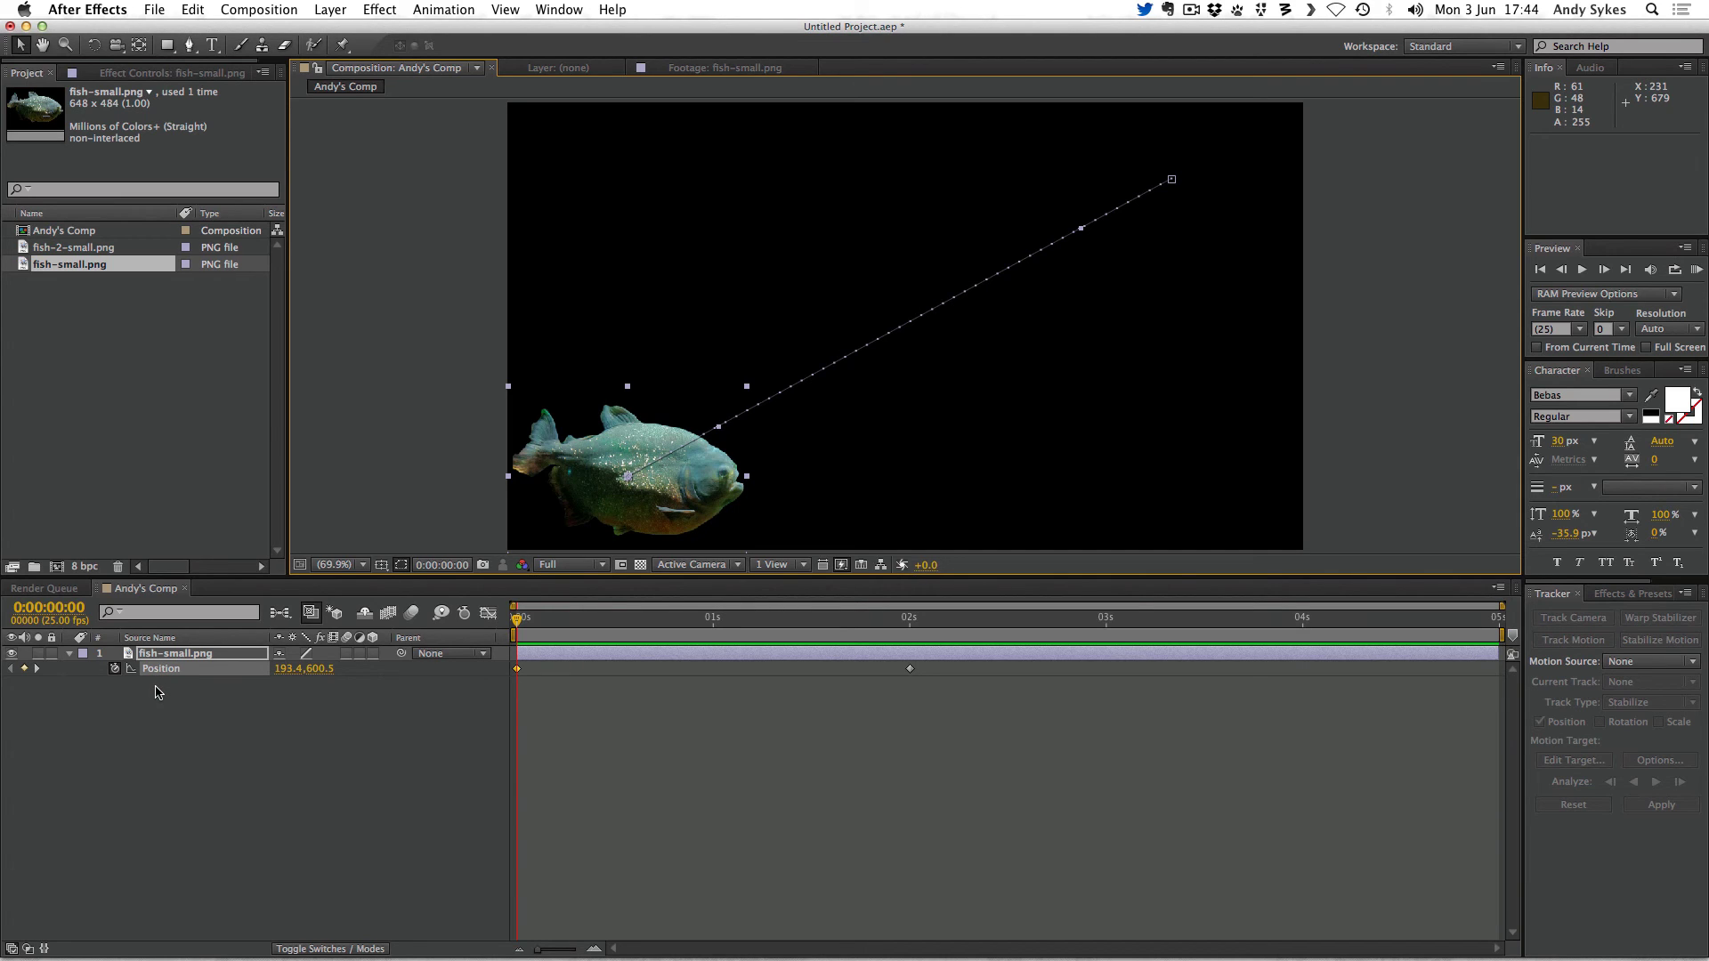
key("shift+s")
left_click(115, 684)
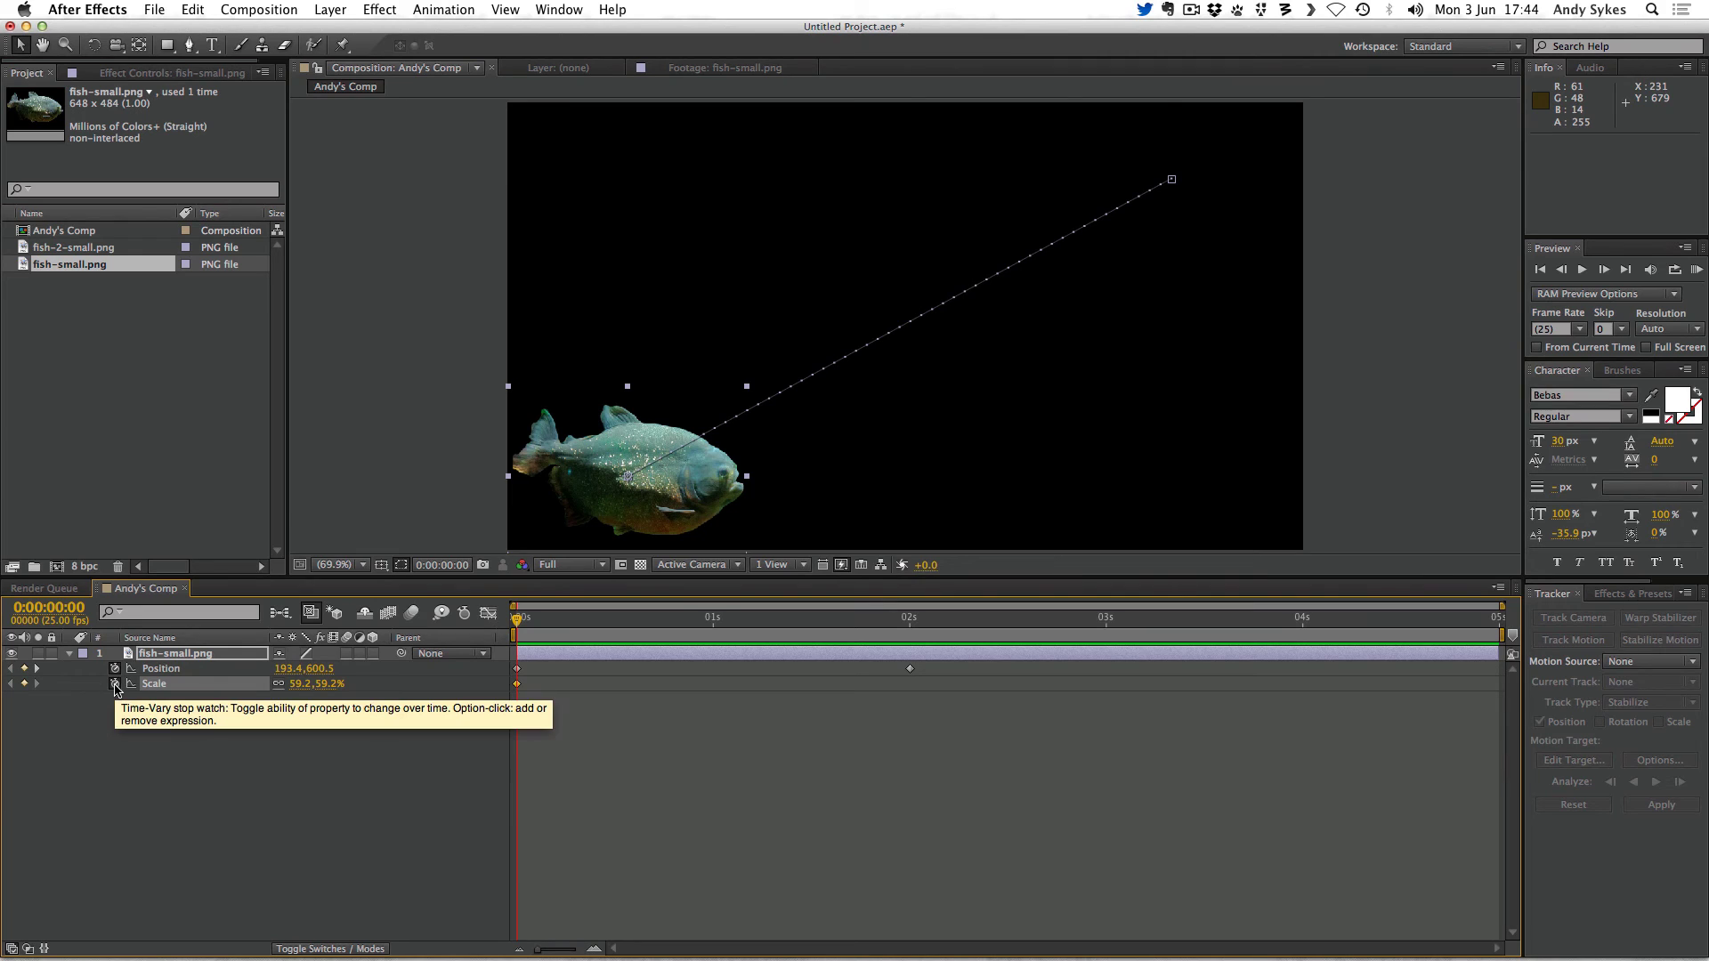
Step: At 0:00:02:00 reduce the fish's Scale to 0.2%, and preview the shrinking movement from the start
key("k")
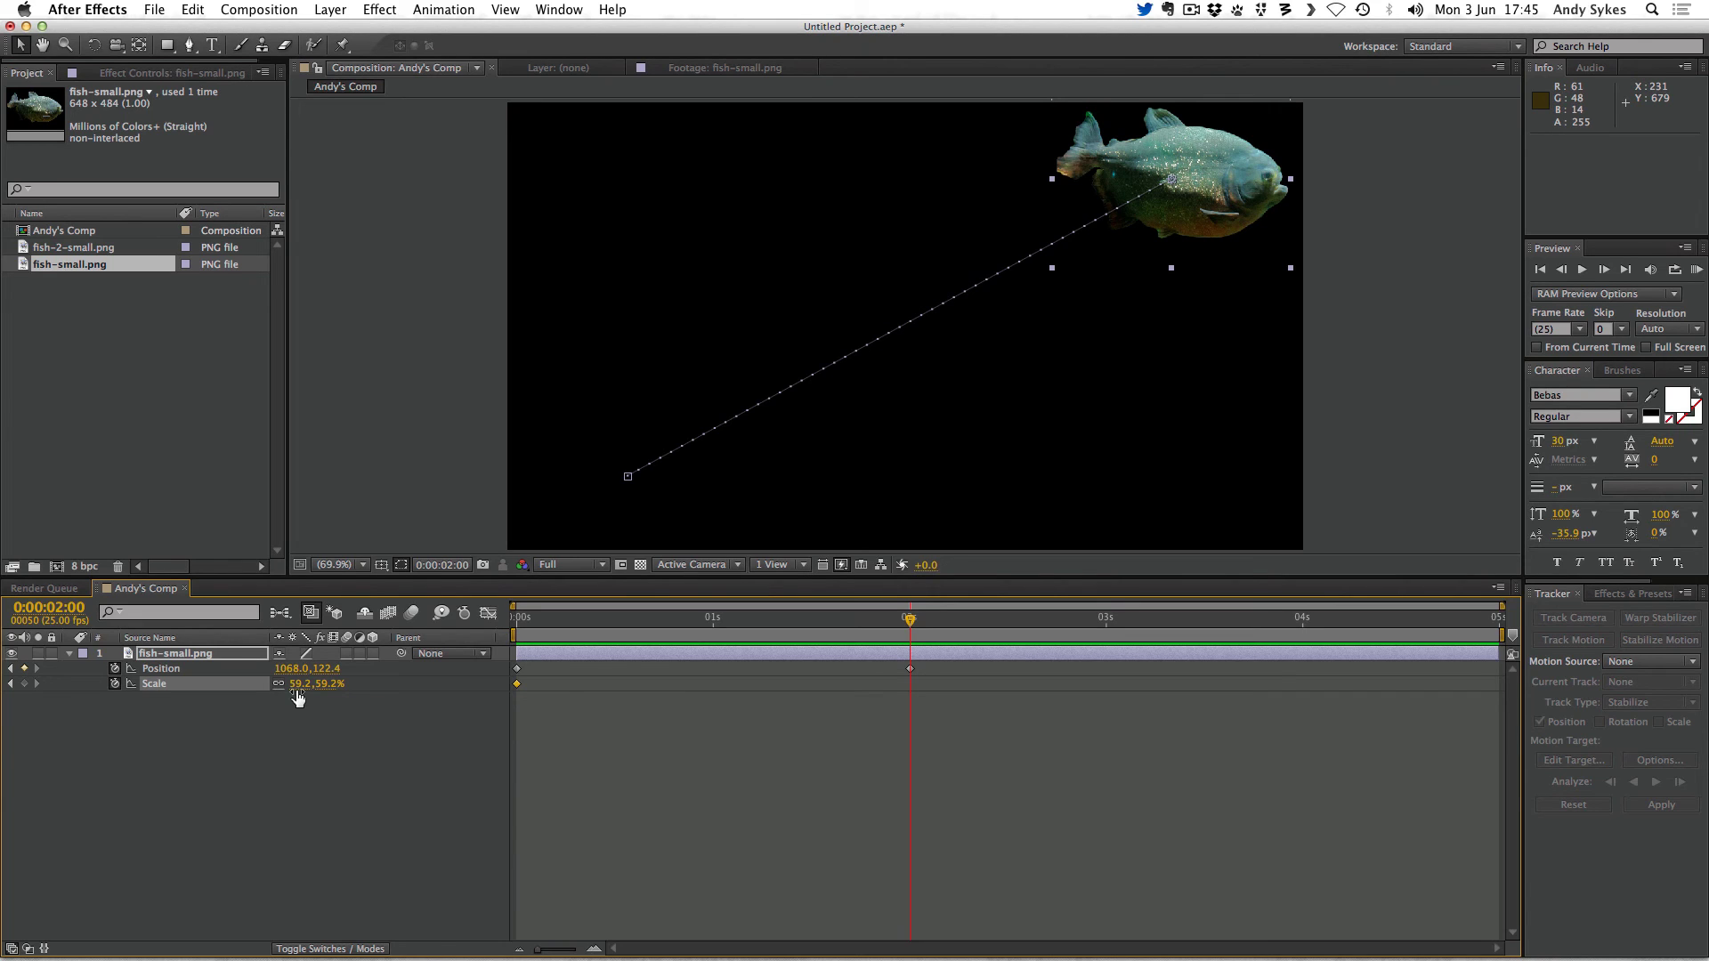
left_click_drag(296, 685, 253, 694)
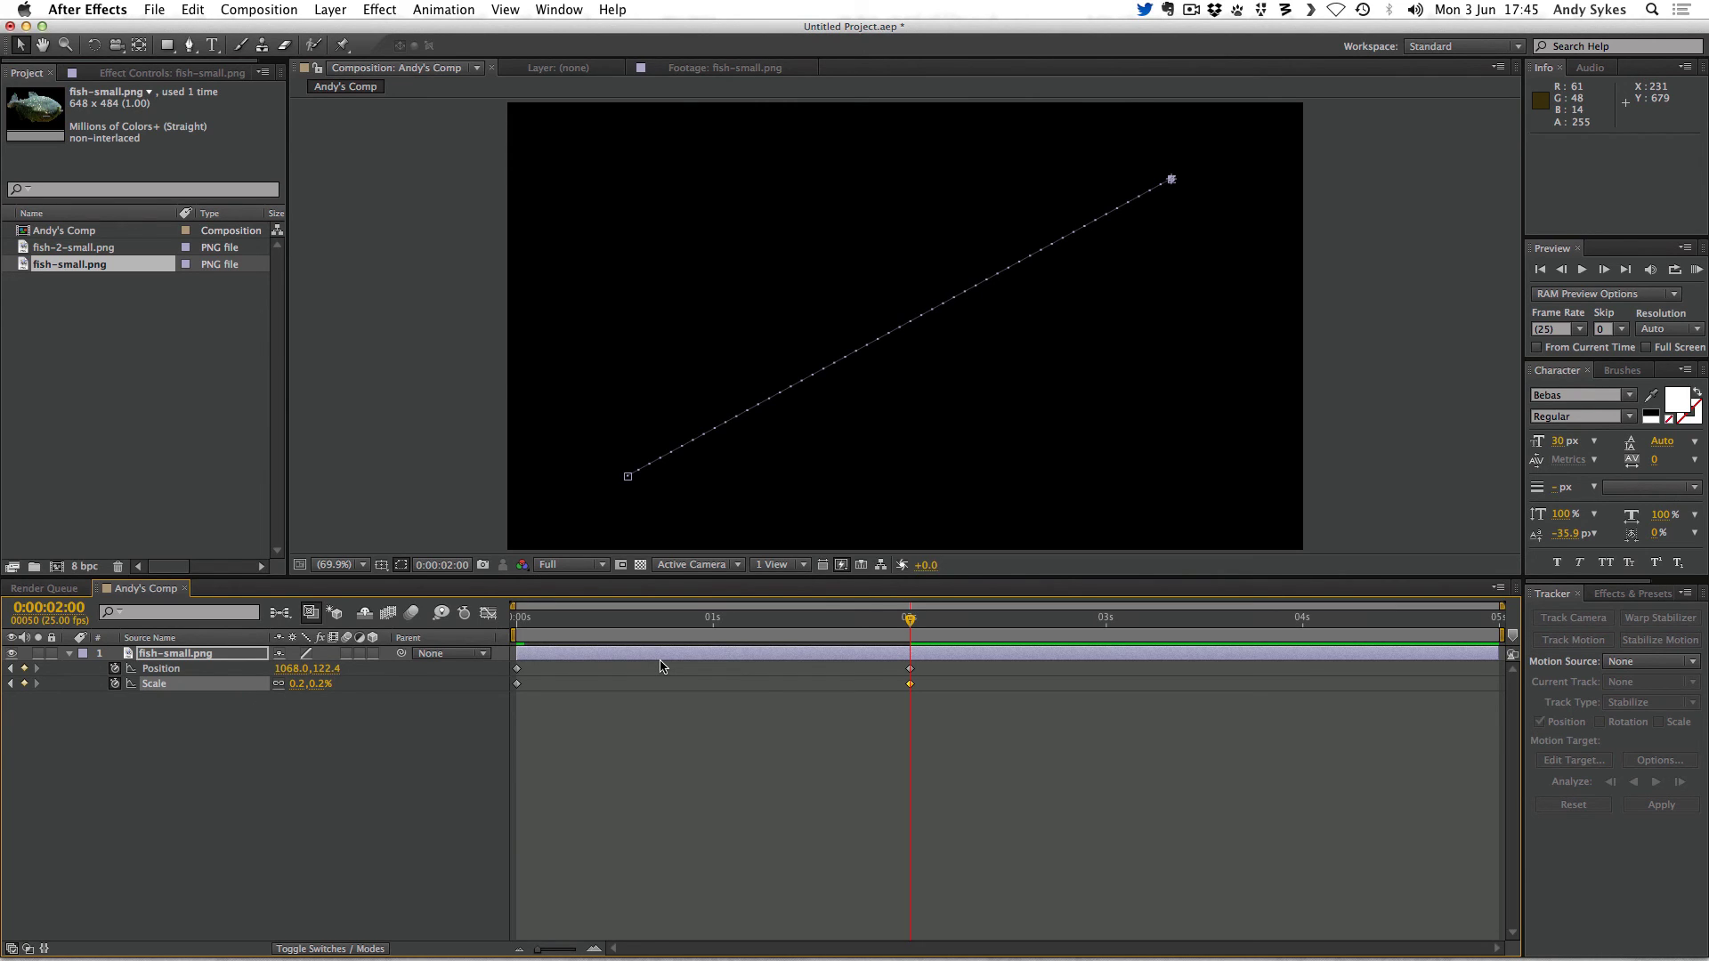
key("Home")
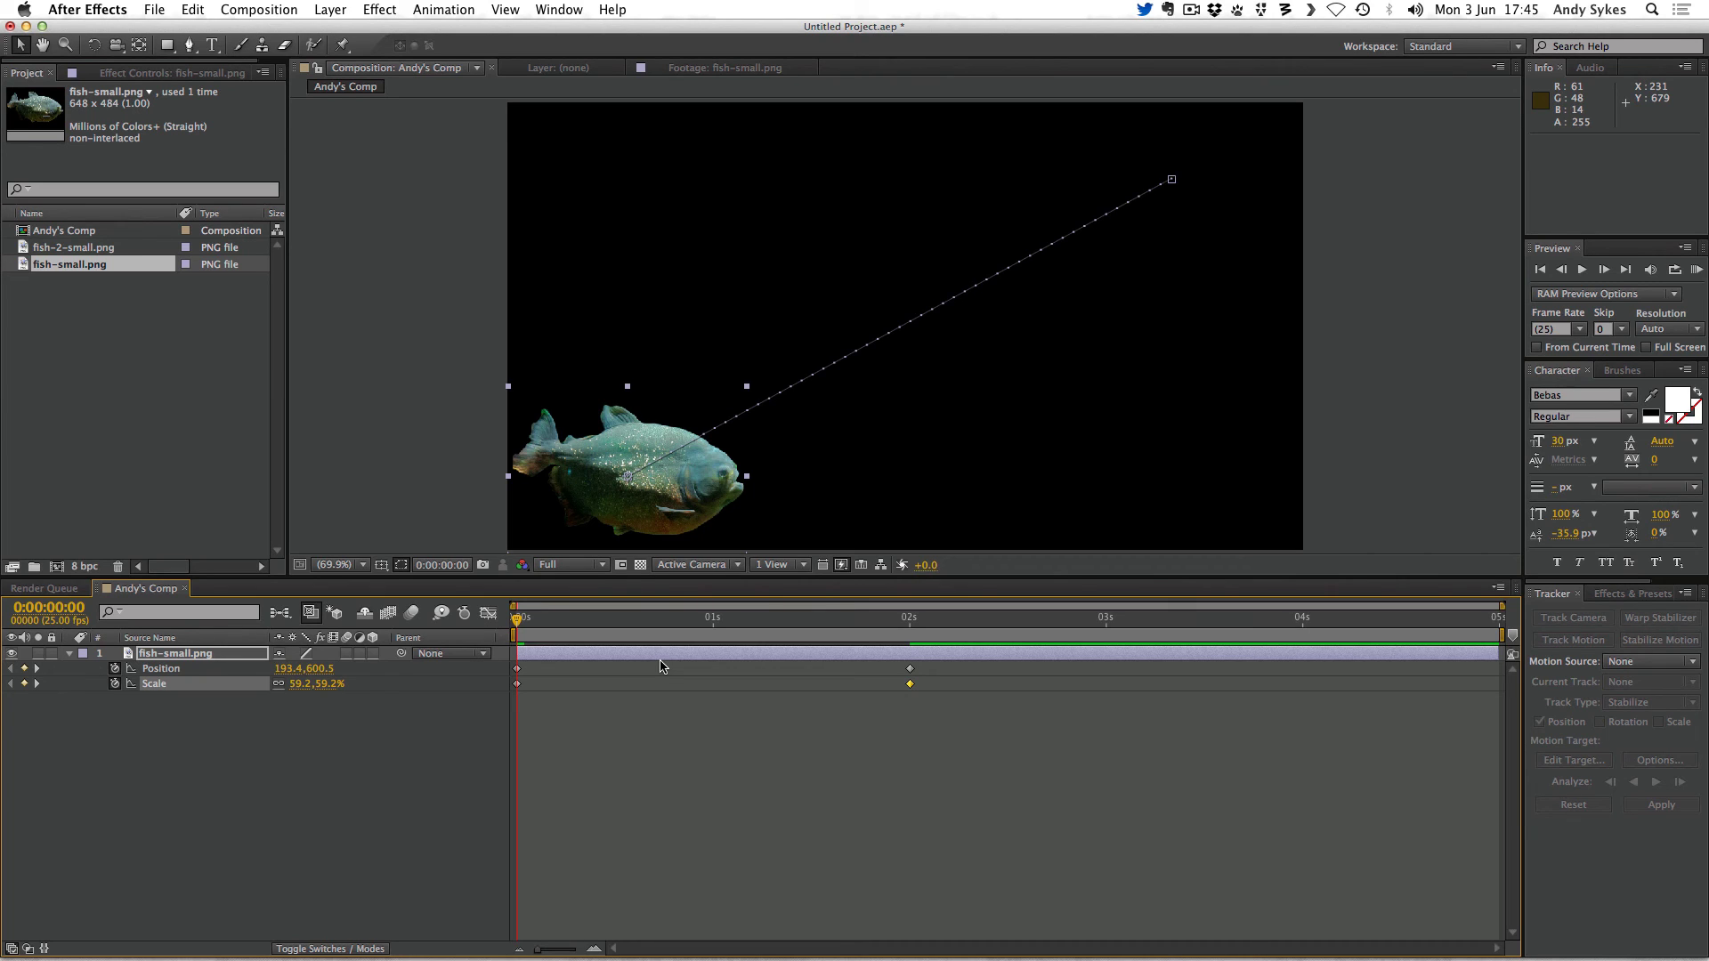
key("KP_0")
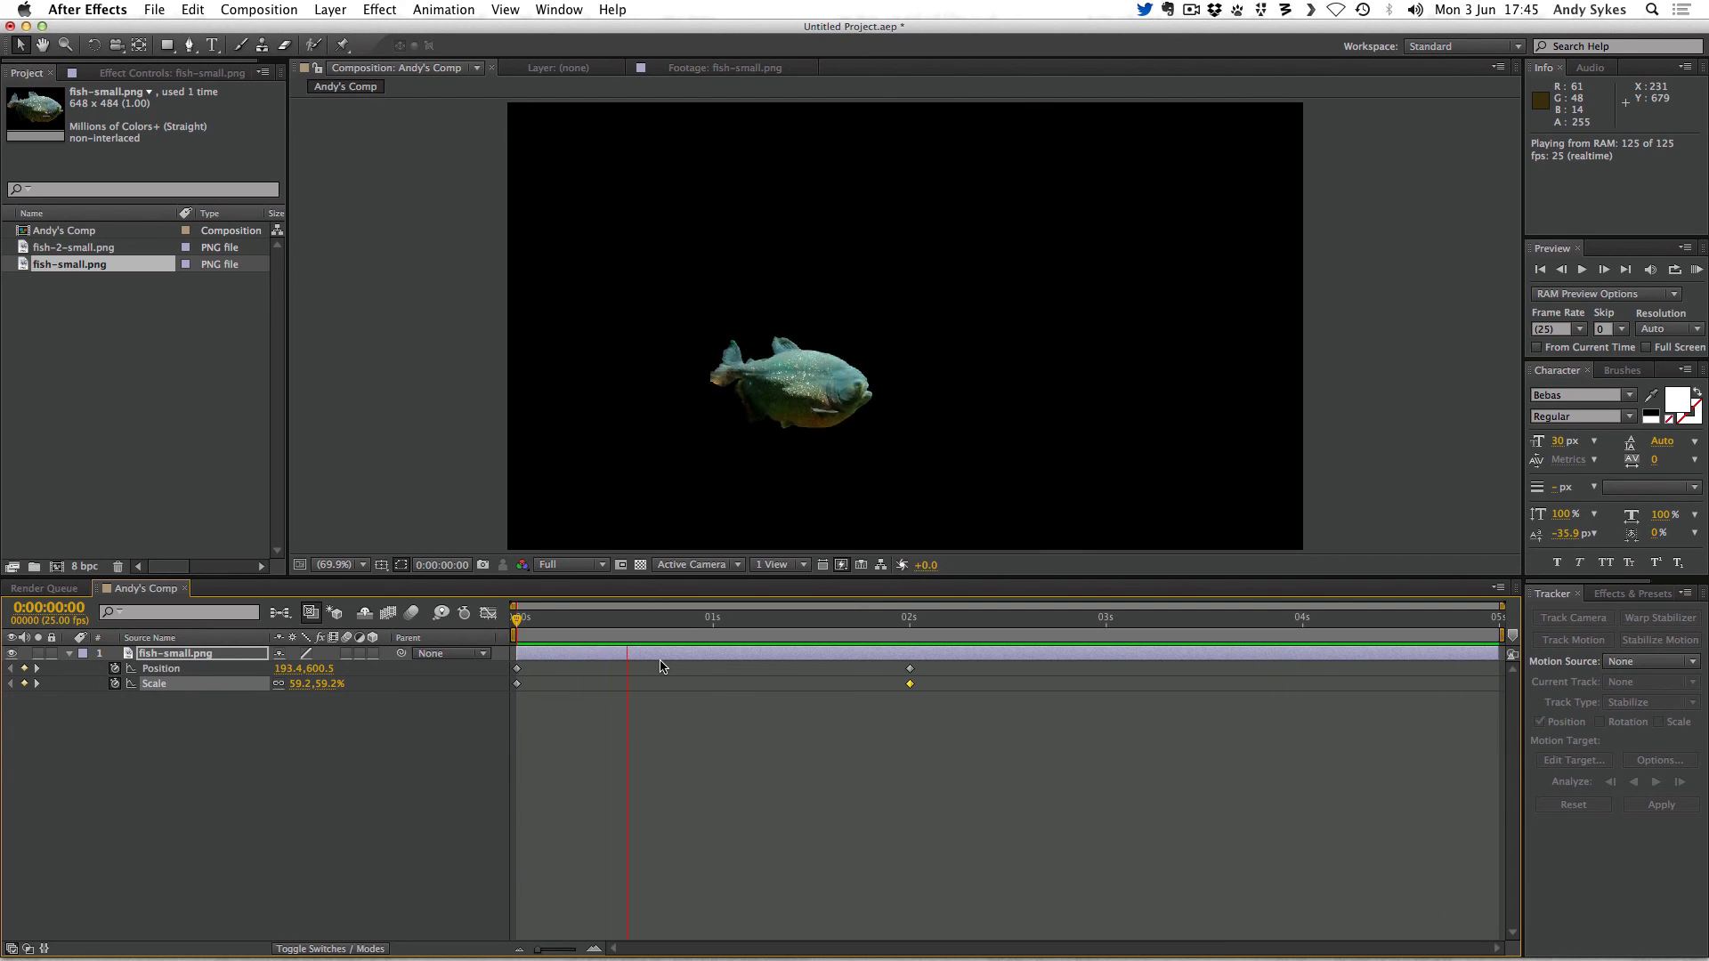
key("space")
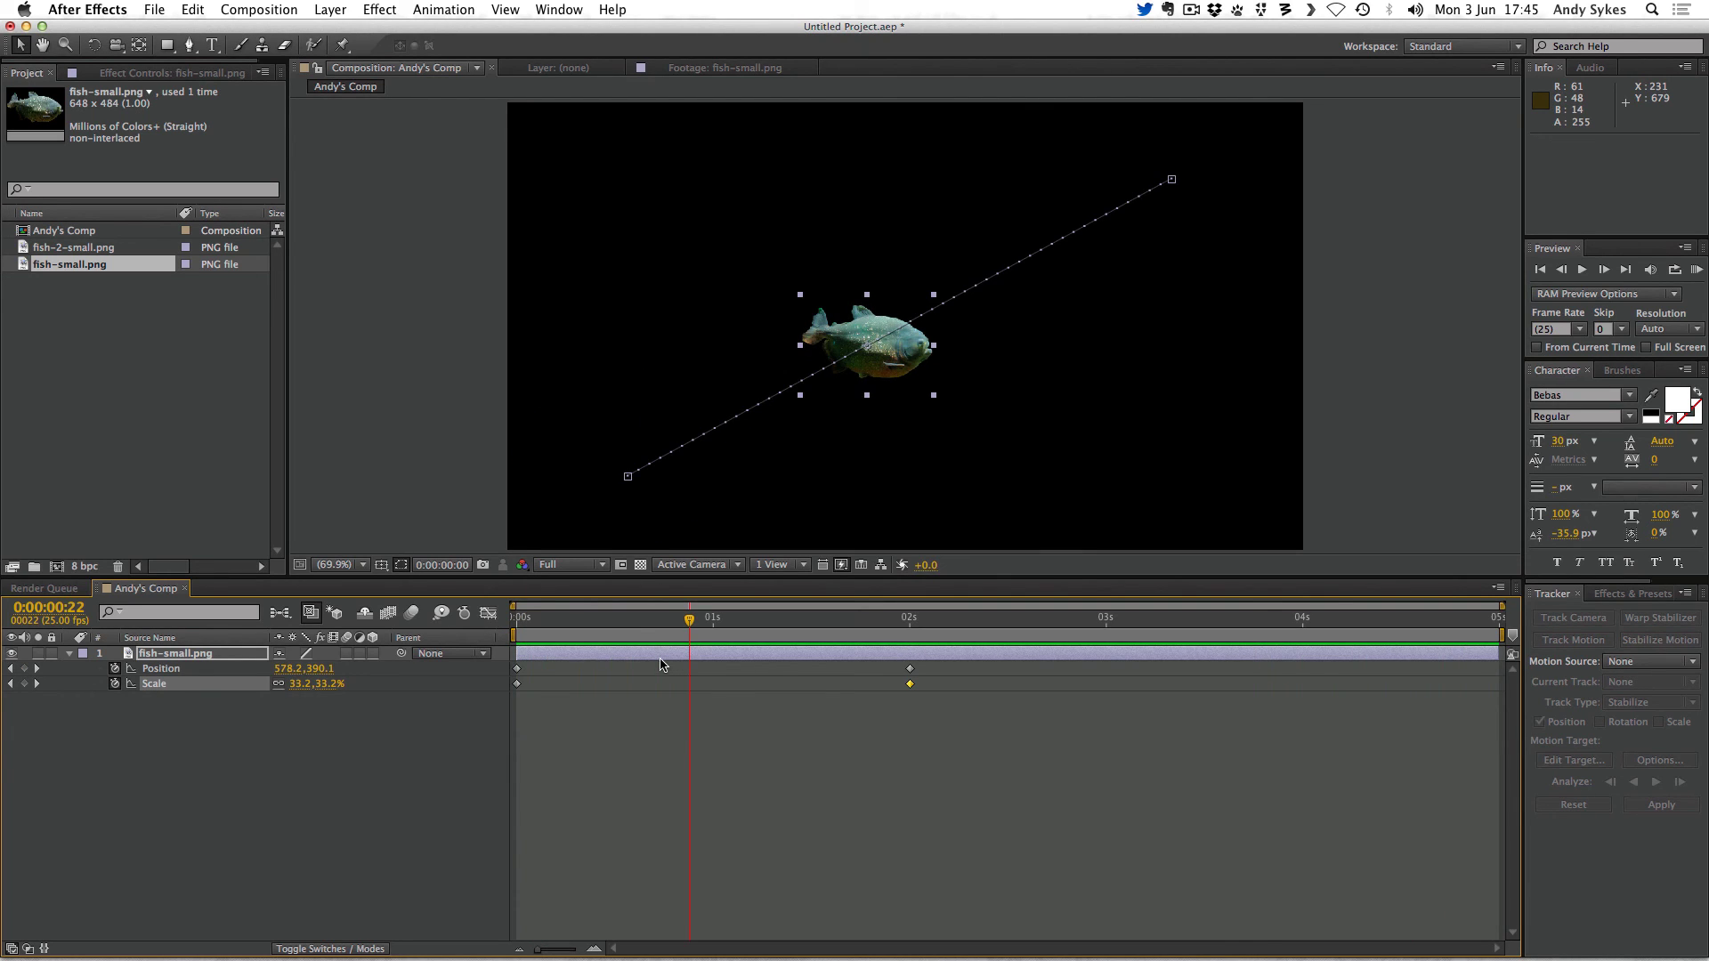
Step: Add Rotation to the fish layer's displayed properties and set a Rotation keyframe at 0:00:00:00
key("Home")
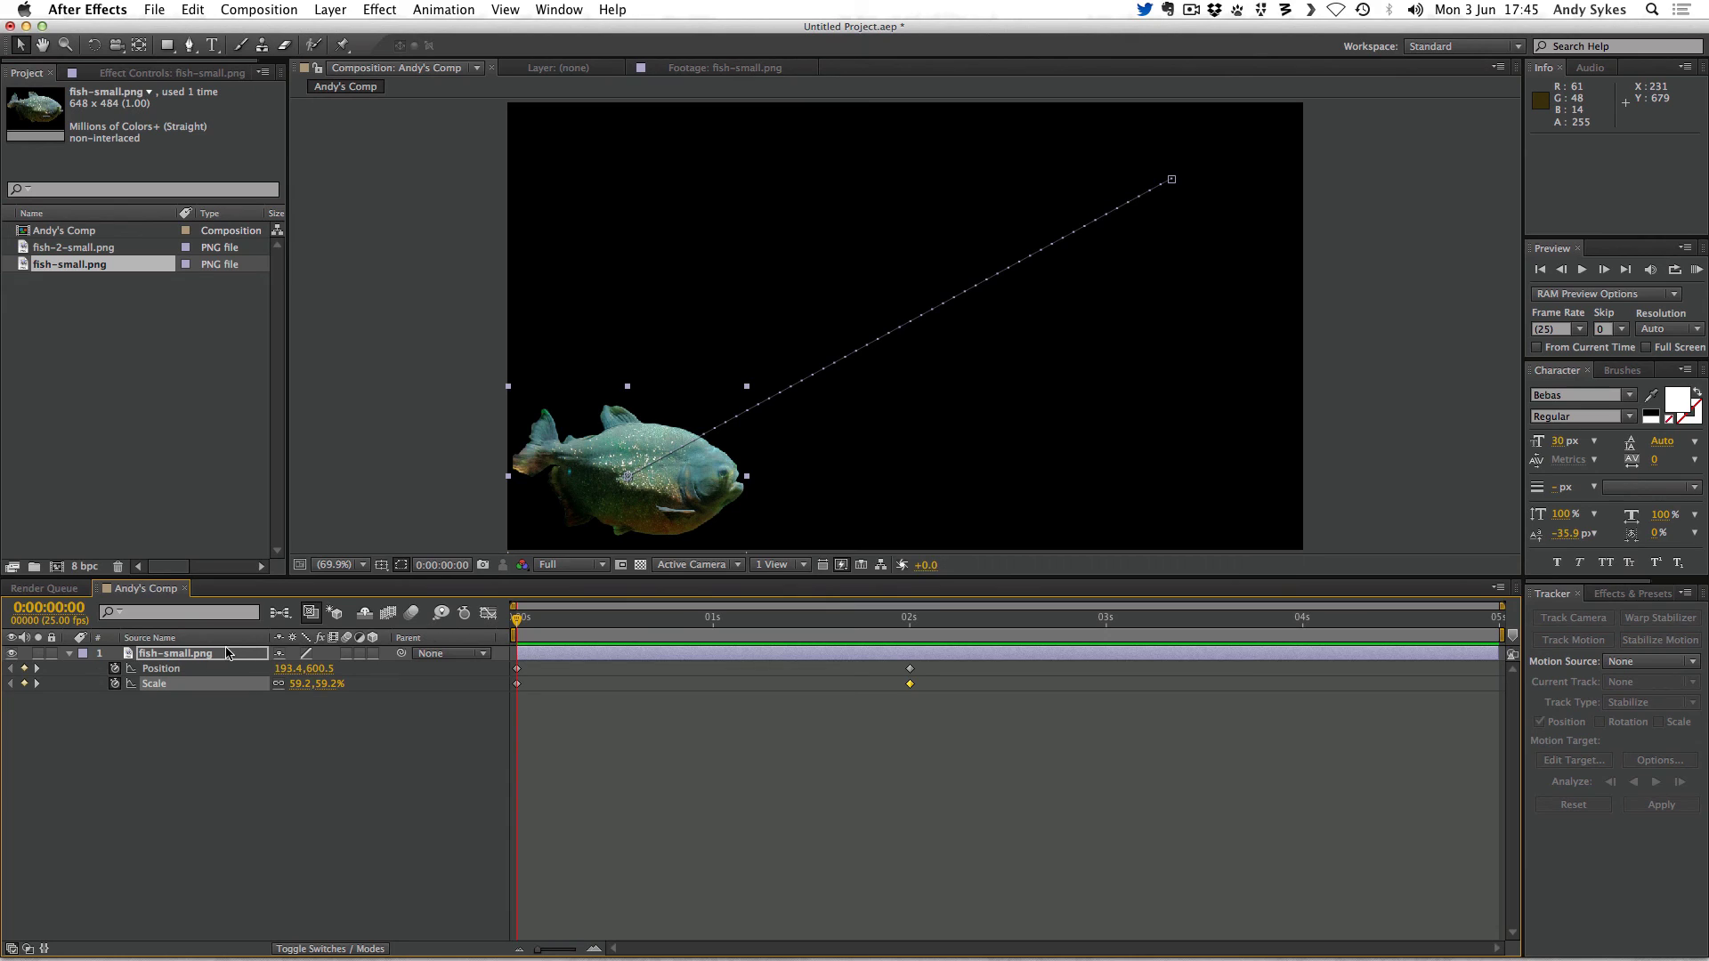
key("shift+r")
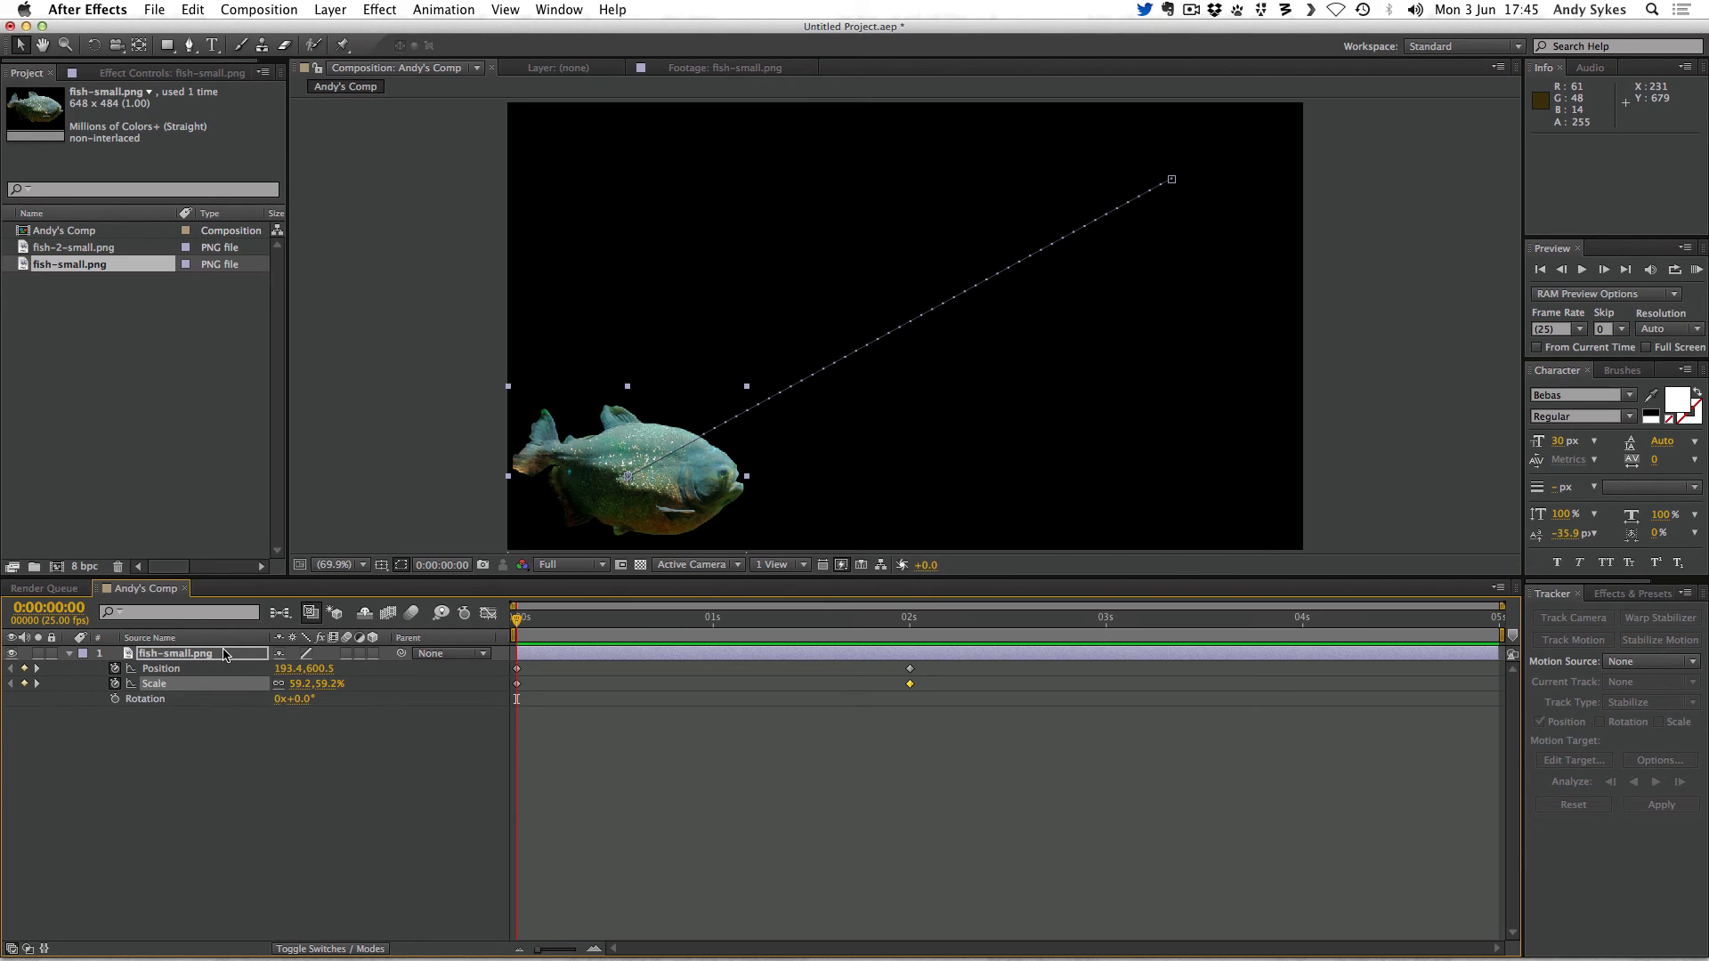
left_click(115, 699)
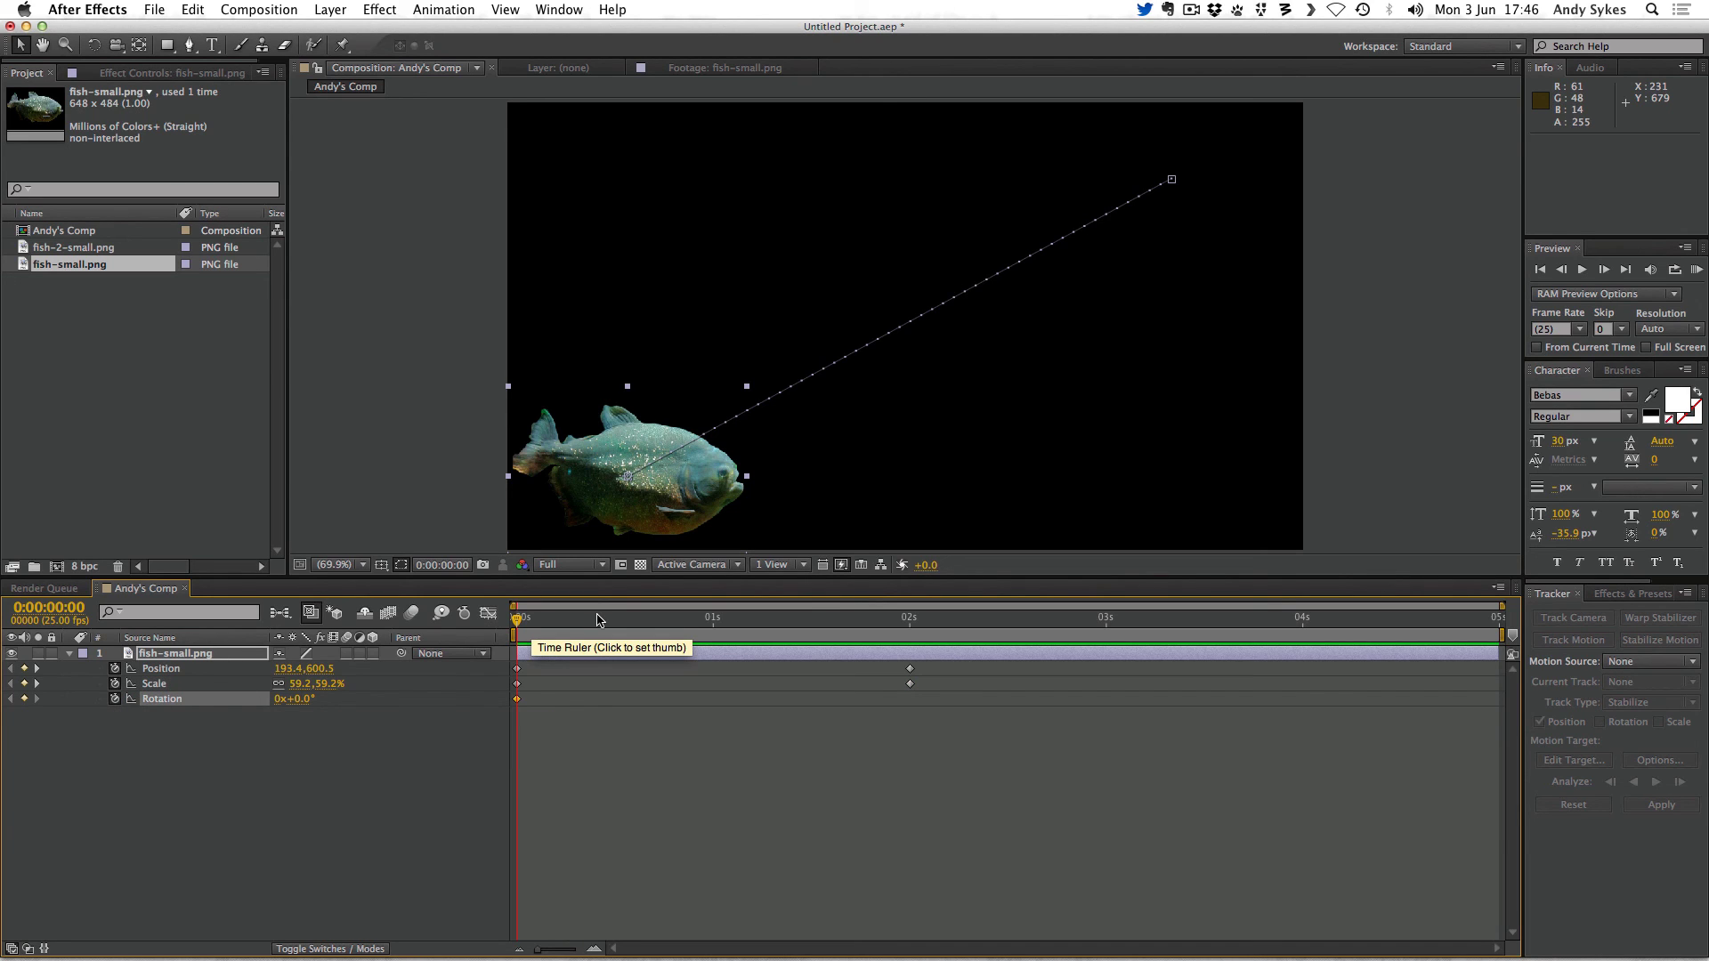
Step: At 0:00:02:00 set the fish's Rotation to 3 full revolutions, and preview the combined animation from the start
key("k")
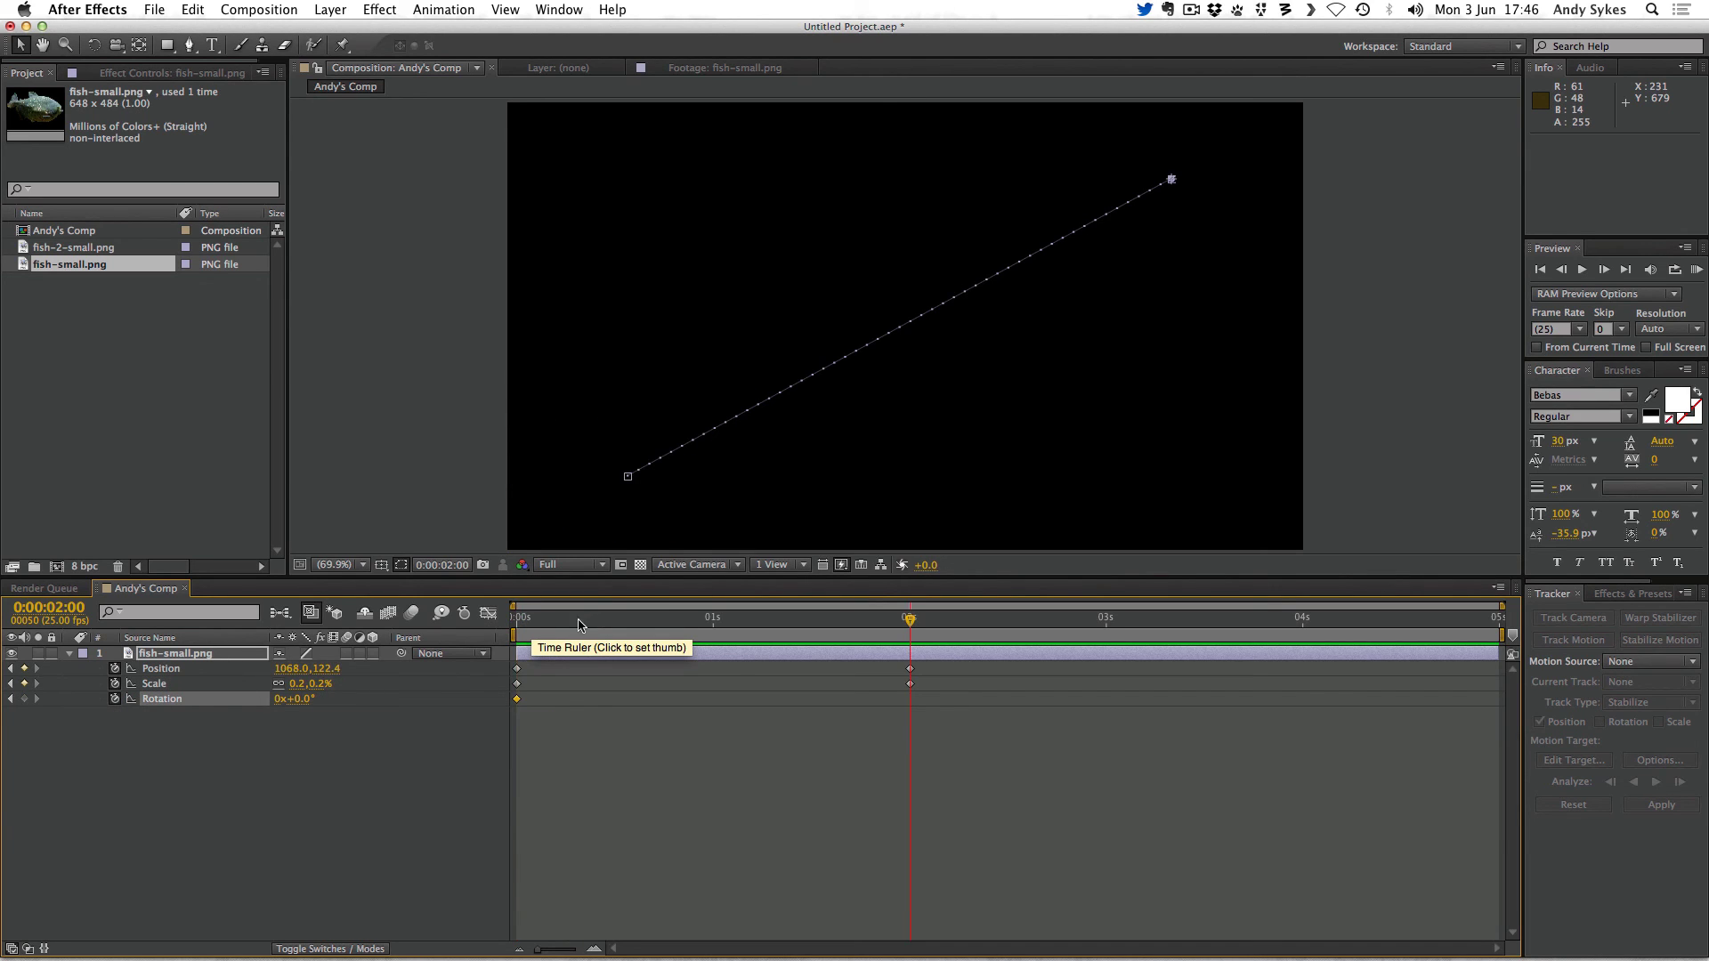
left_click(277, 700)
type("3")
key("Return")
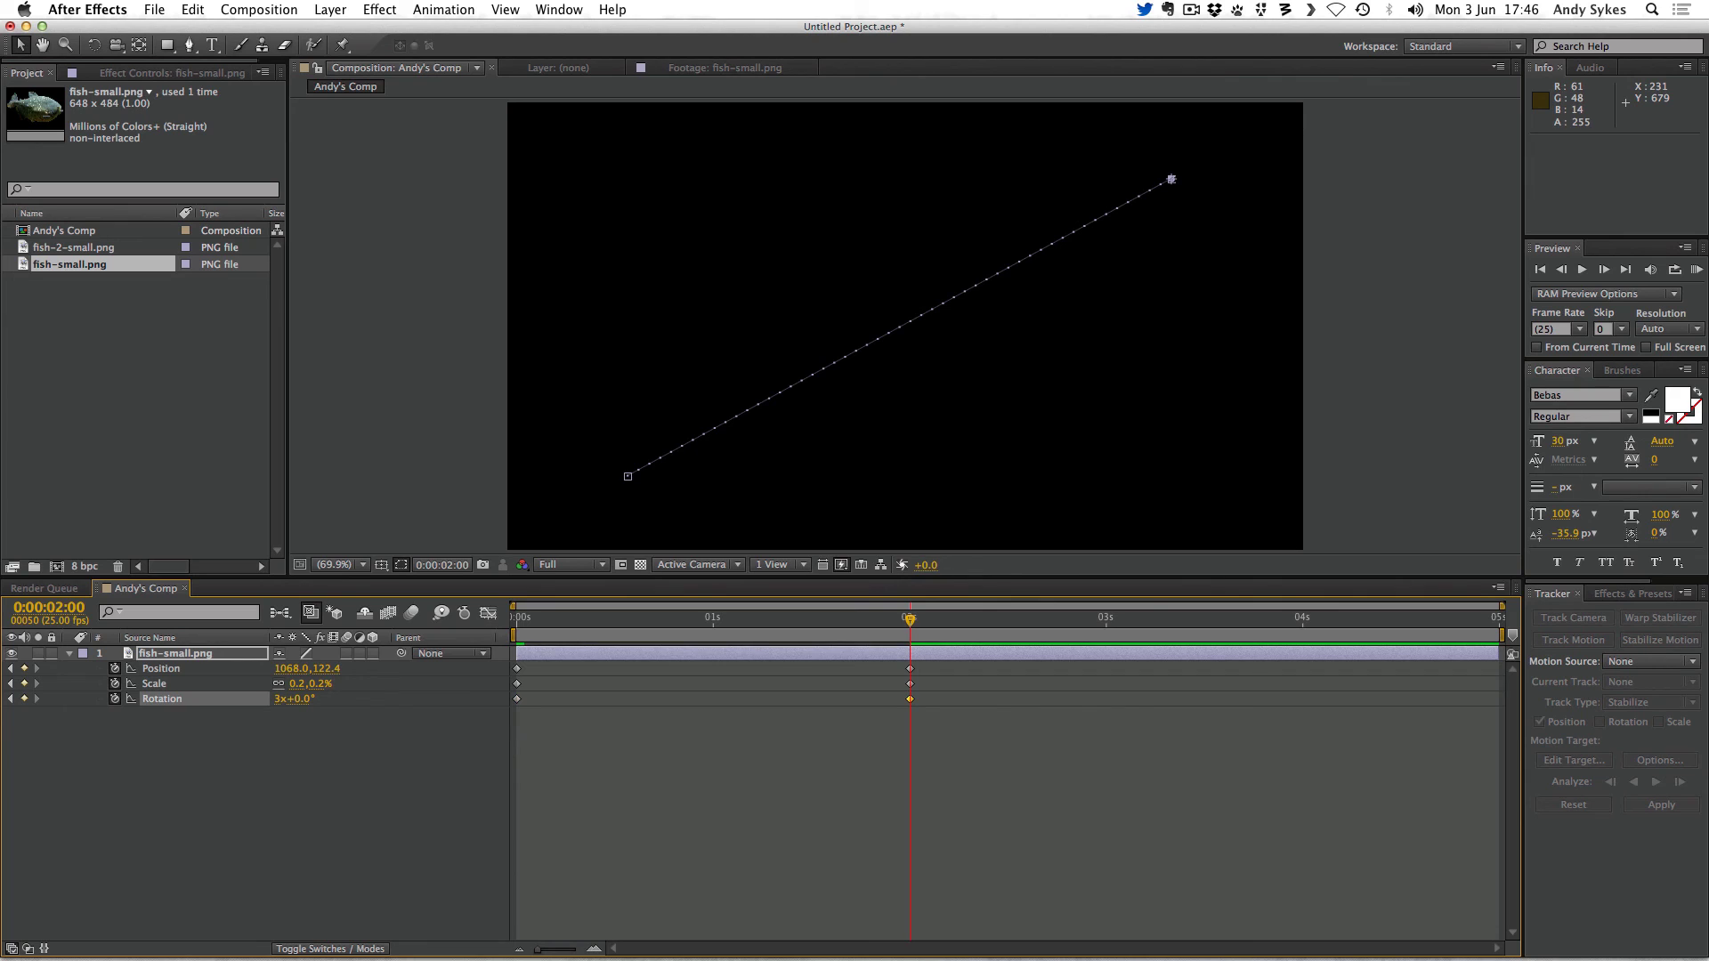
key("Home")
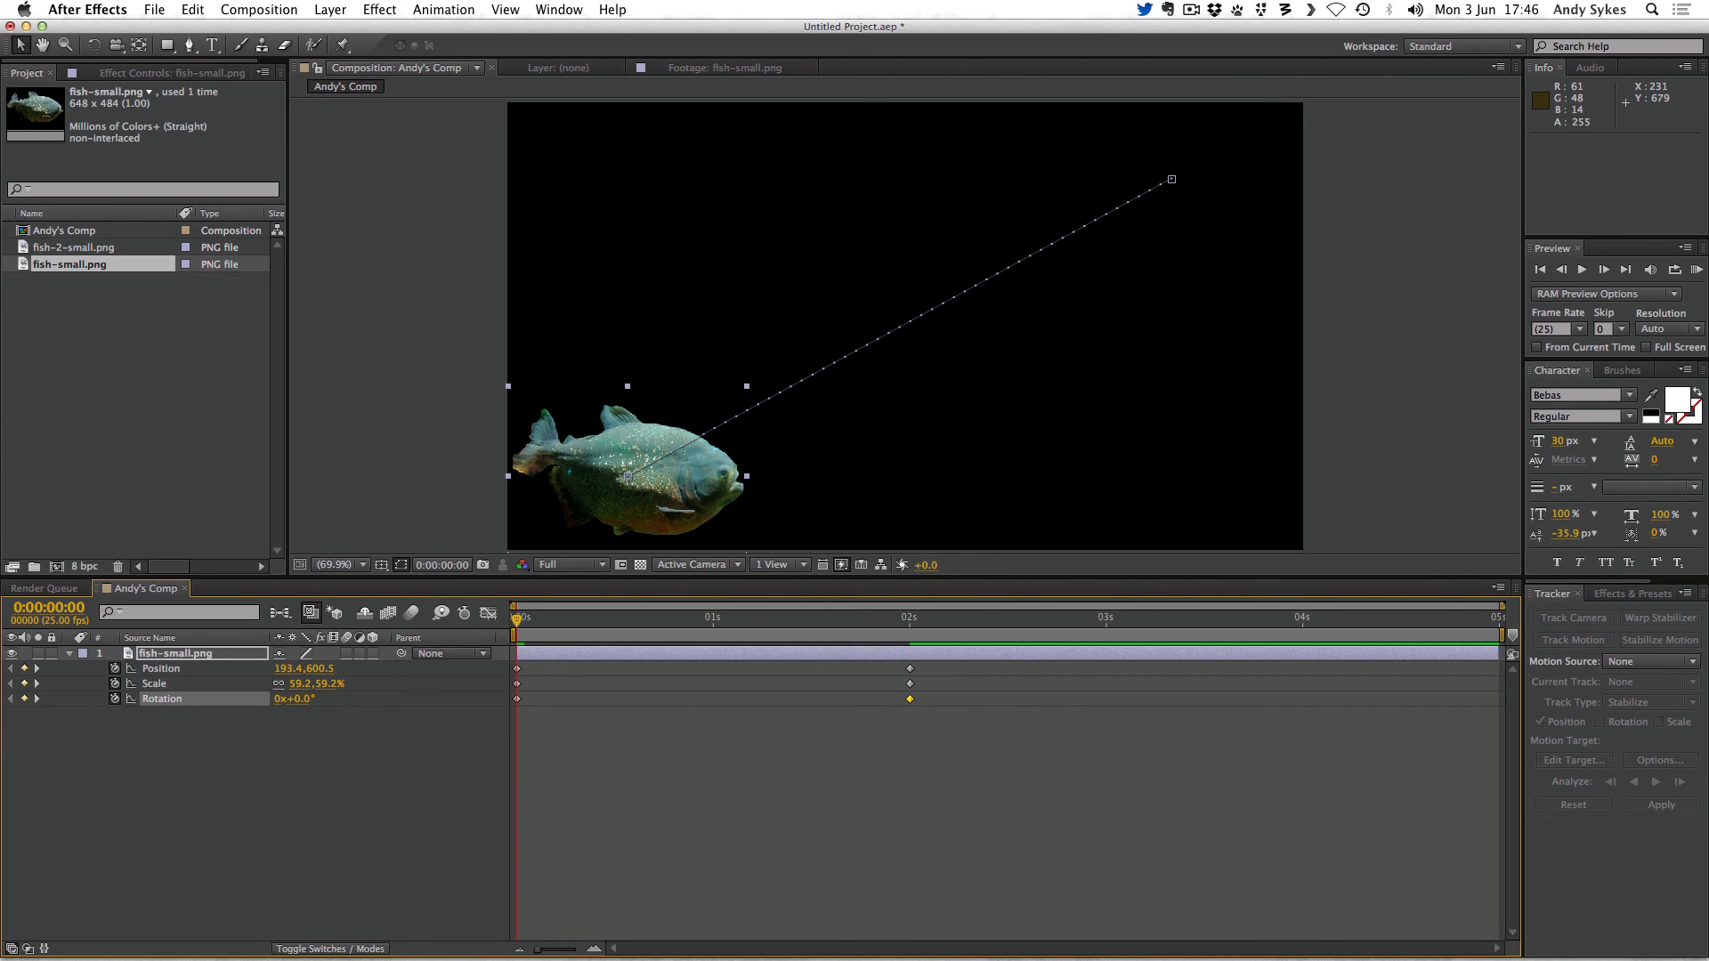
key("space")
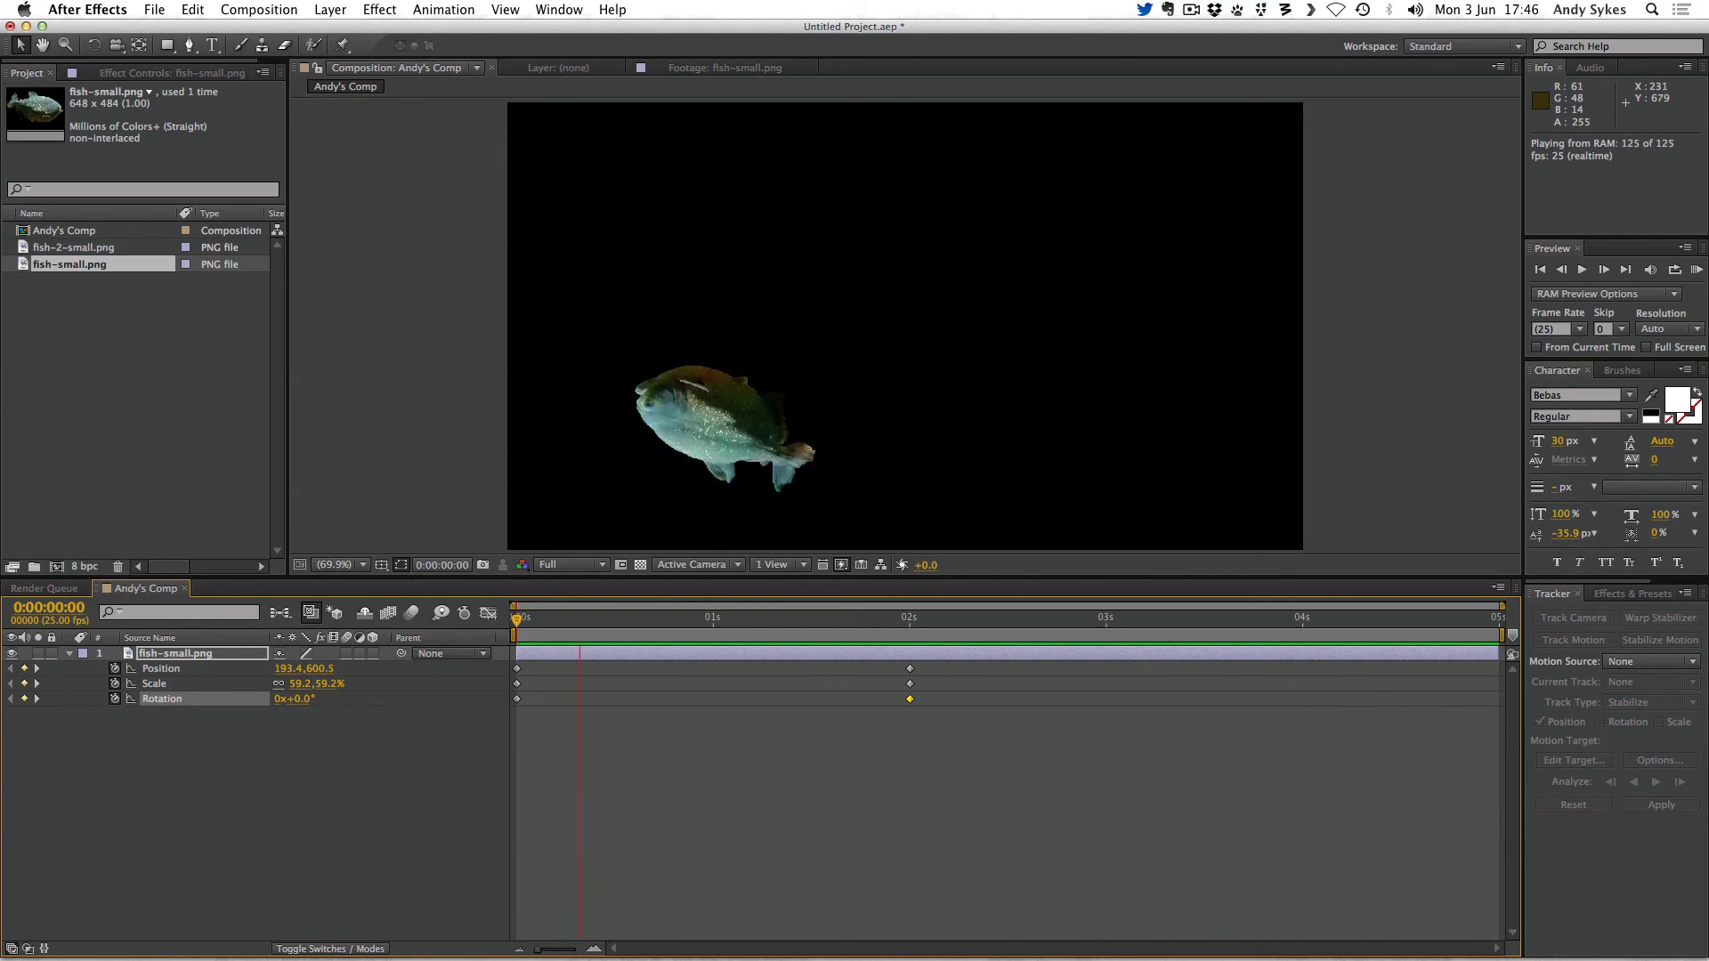
key("space")
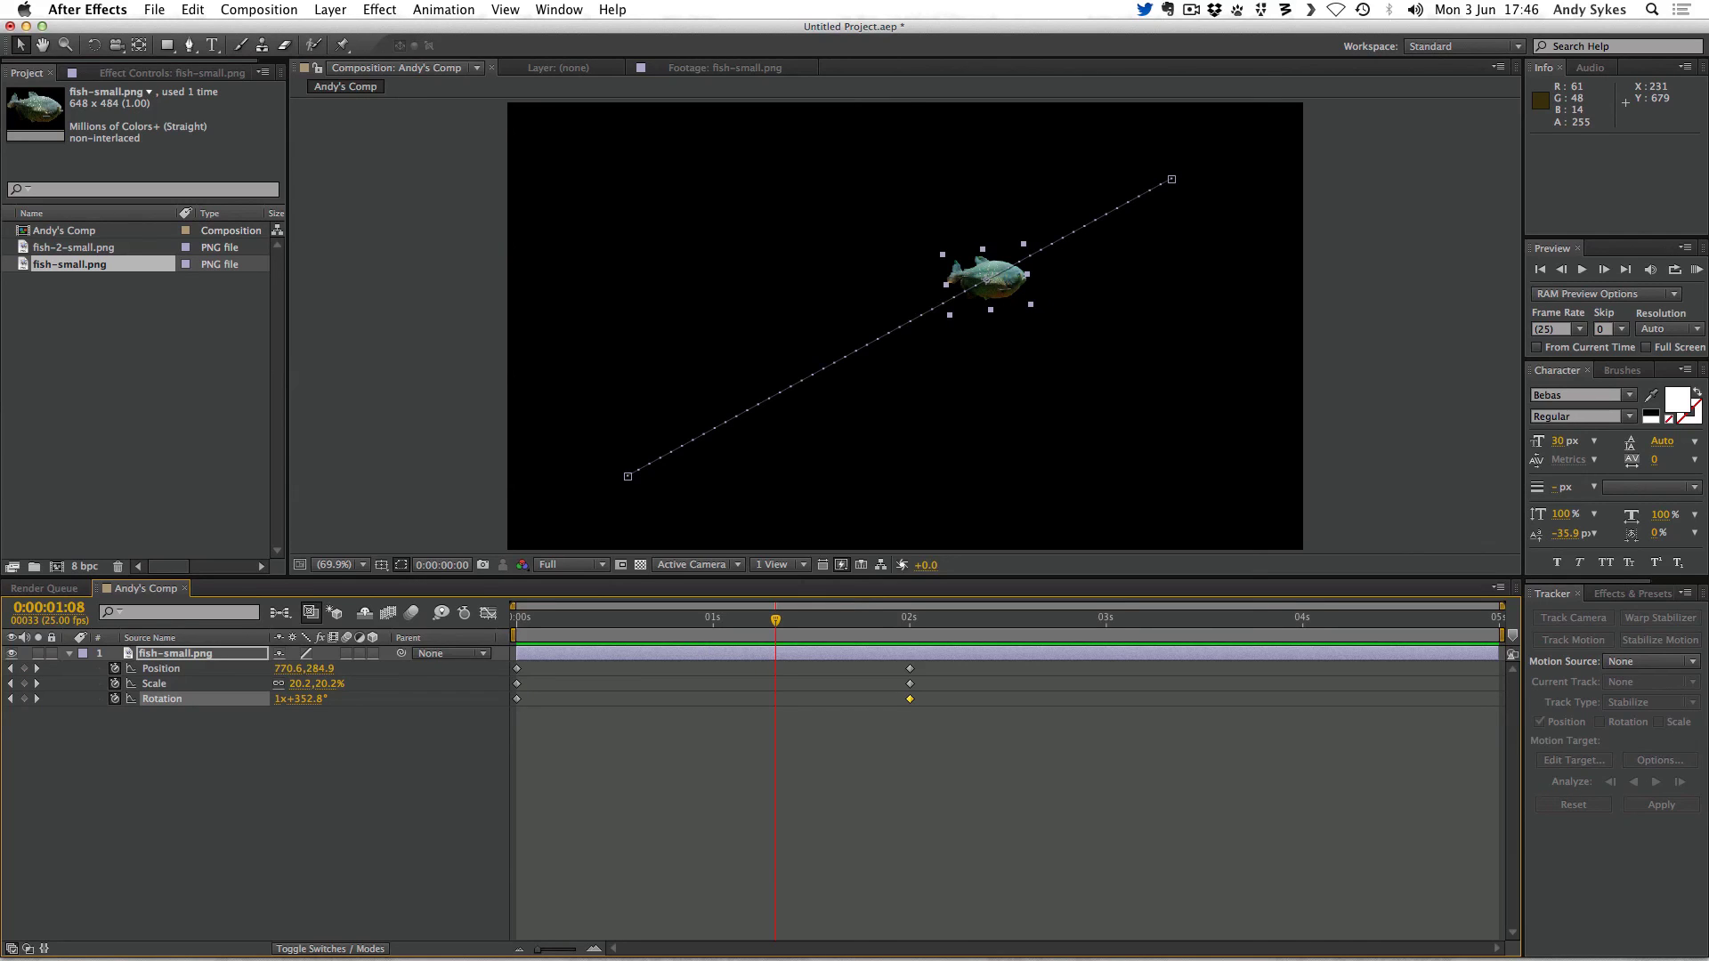
Step: Add Opacity to the fish layer's displayed properties and set an Opacity keyframe at 0:00:00:00
key("shift+t")
left_click_drag(775, 714, 516, 714)
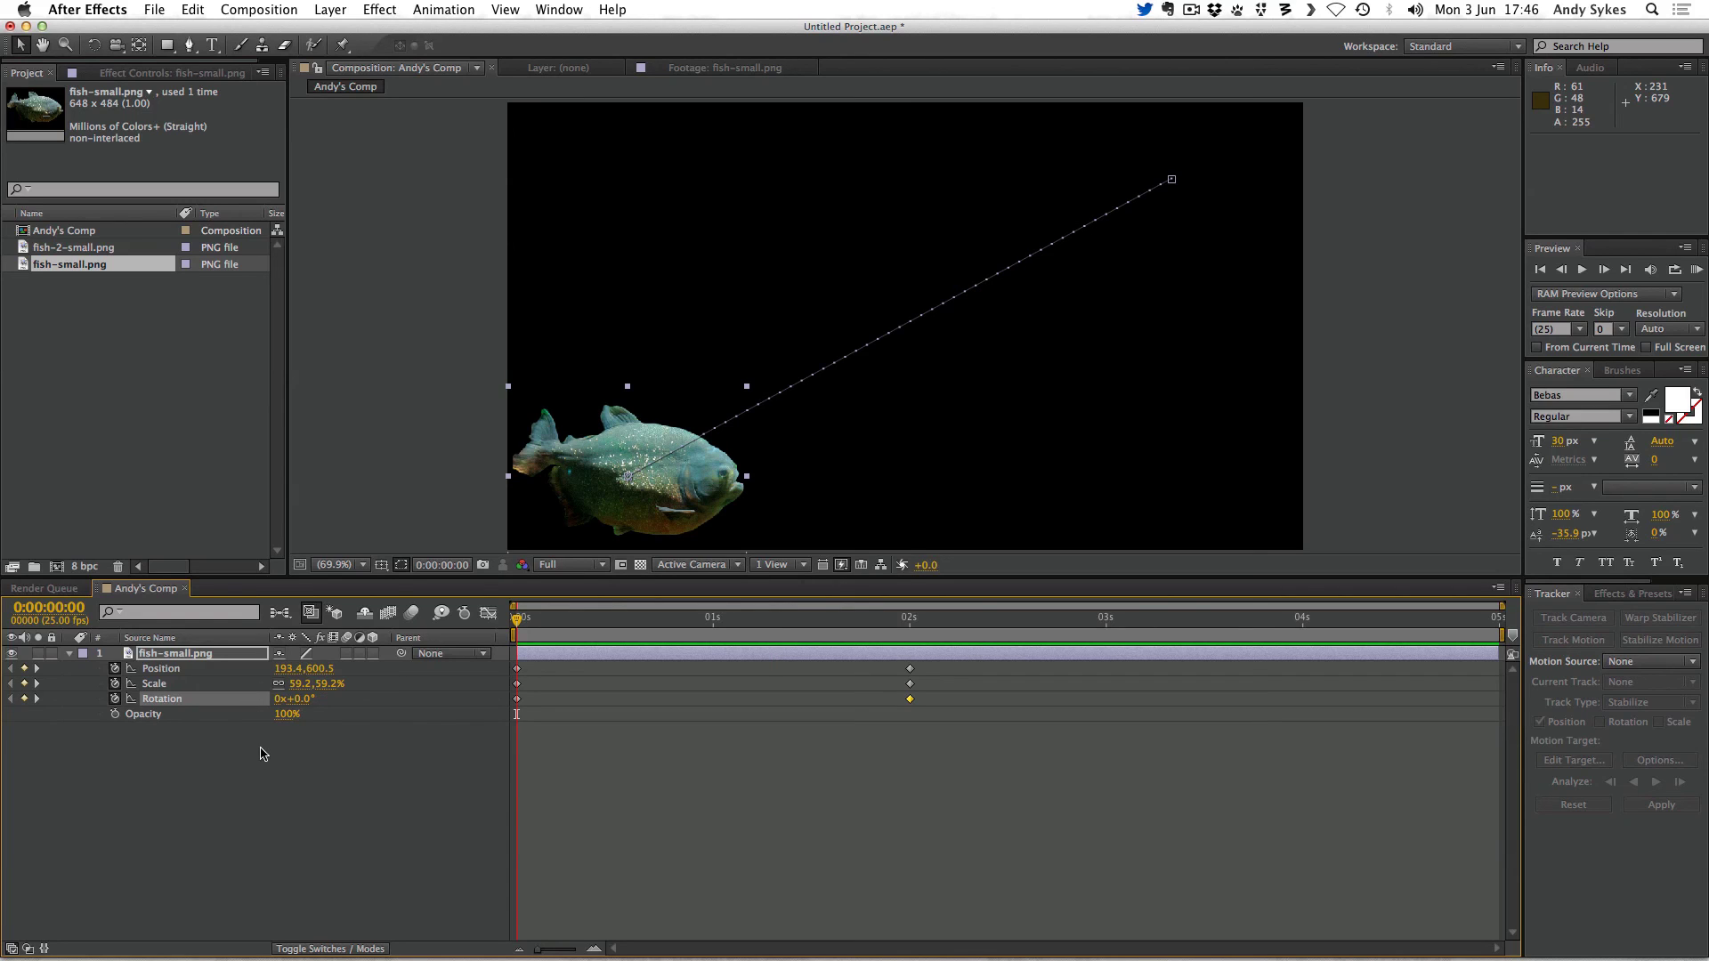
left_click(115, 715)
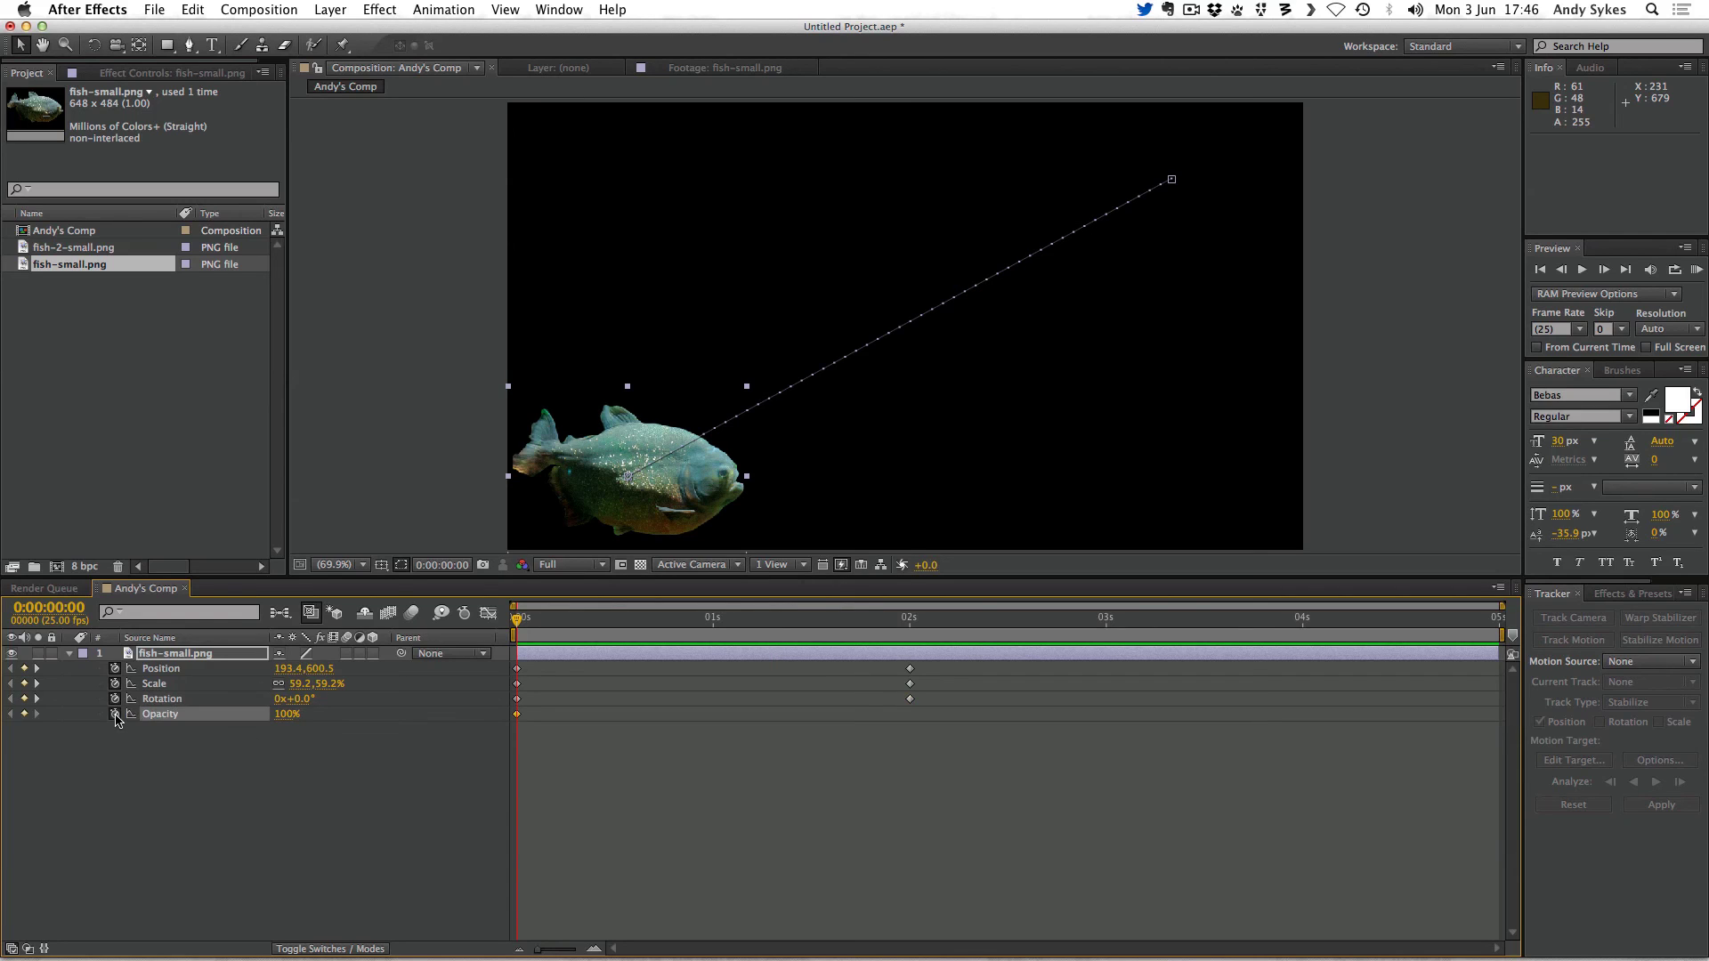
Step: At 0:00:02:00 set the fish's Opacity to 0%, and preview the fade-out with the other animated properties from the start
key("k")
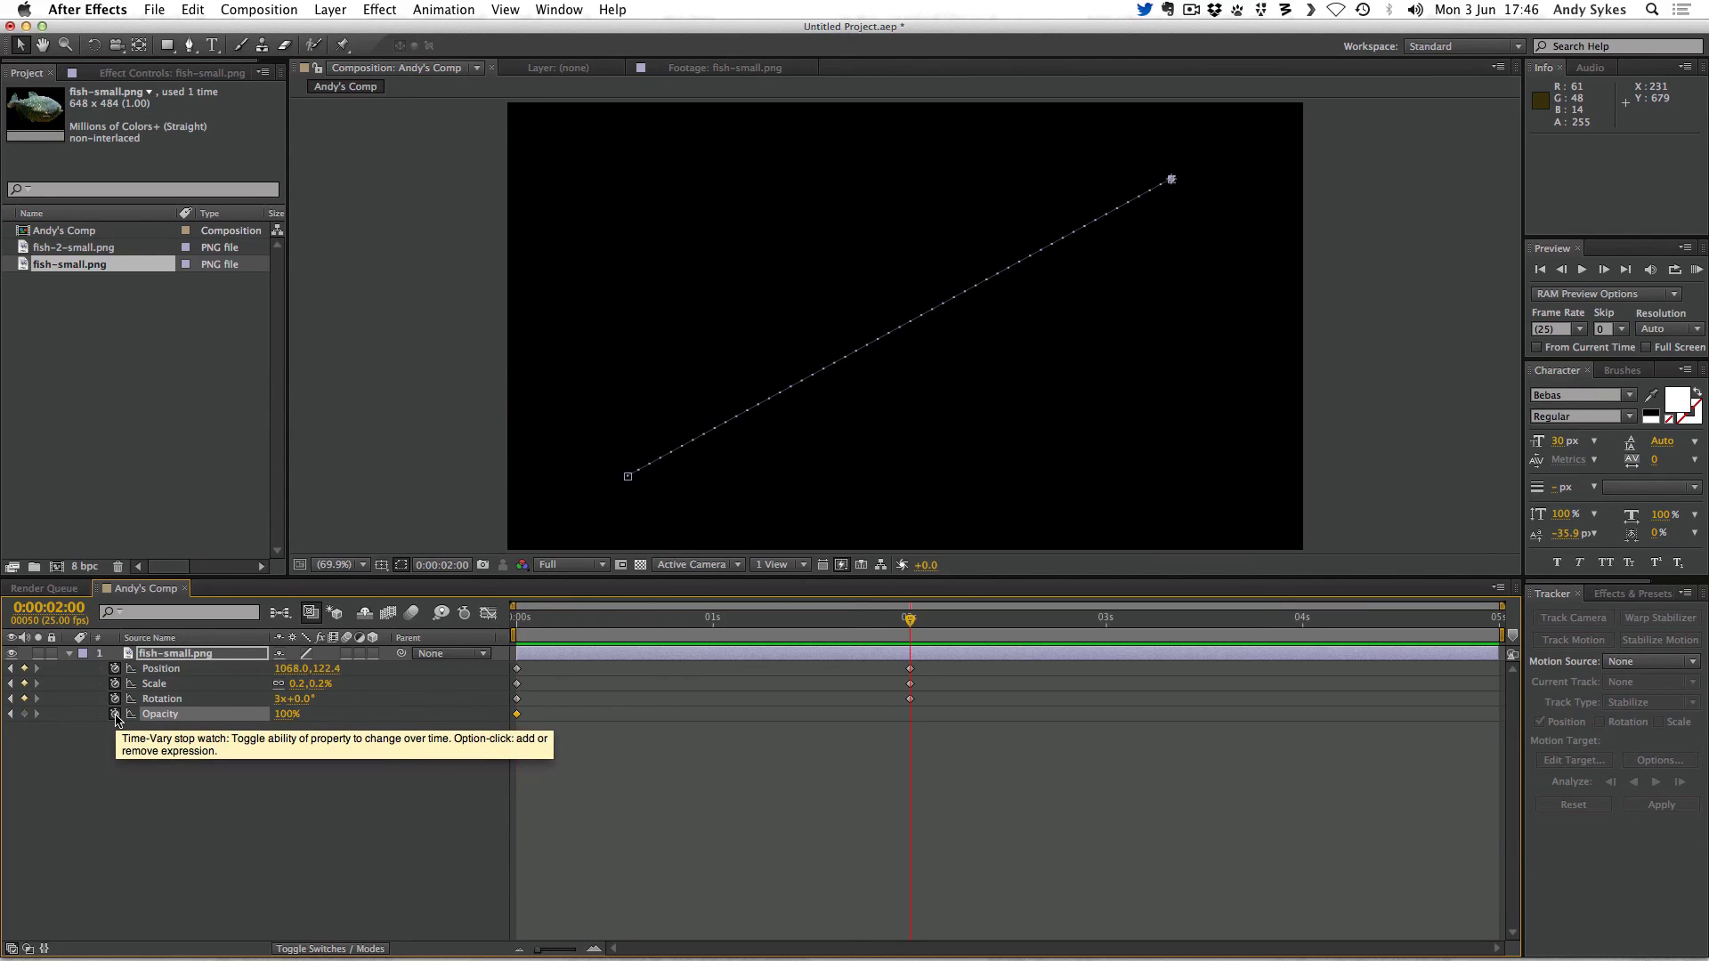
left_click(285, 715)
type("0")
key("Return")
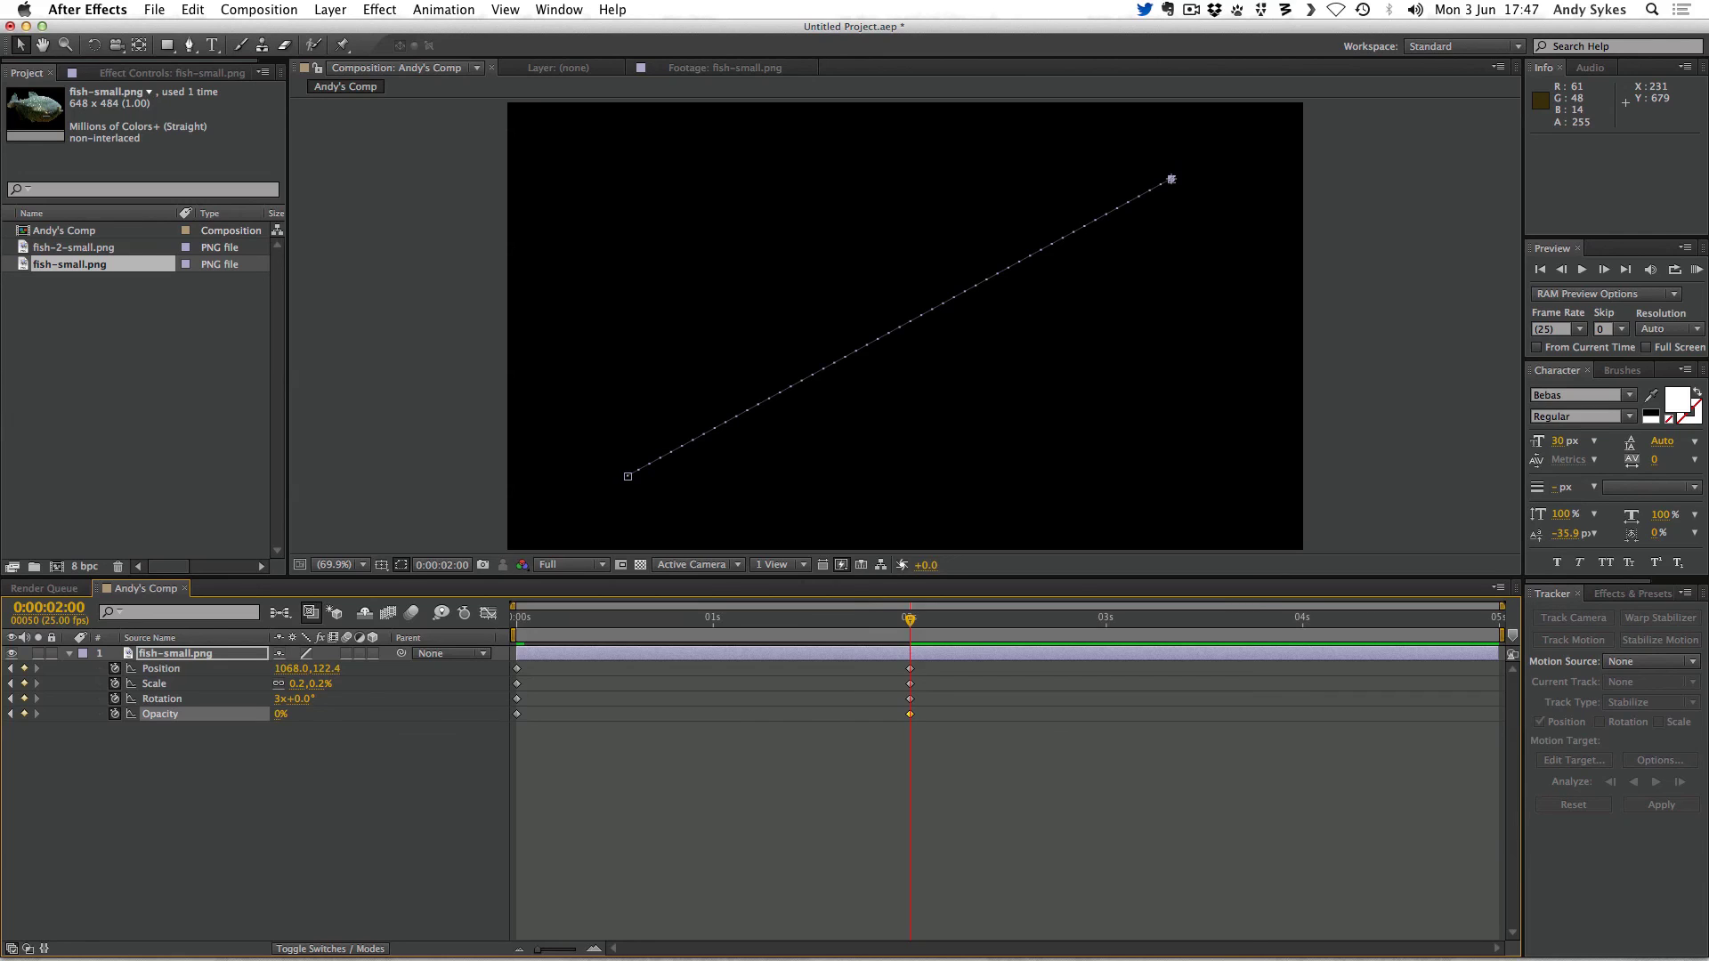
key("Home")
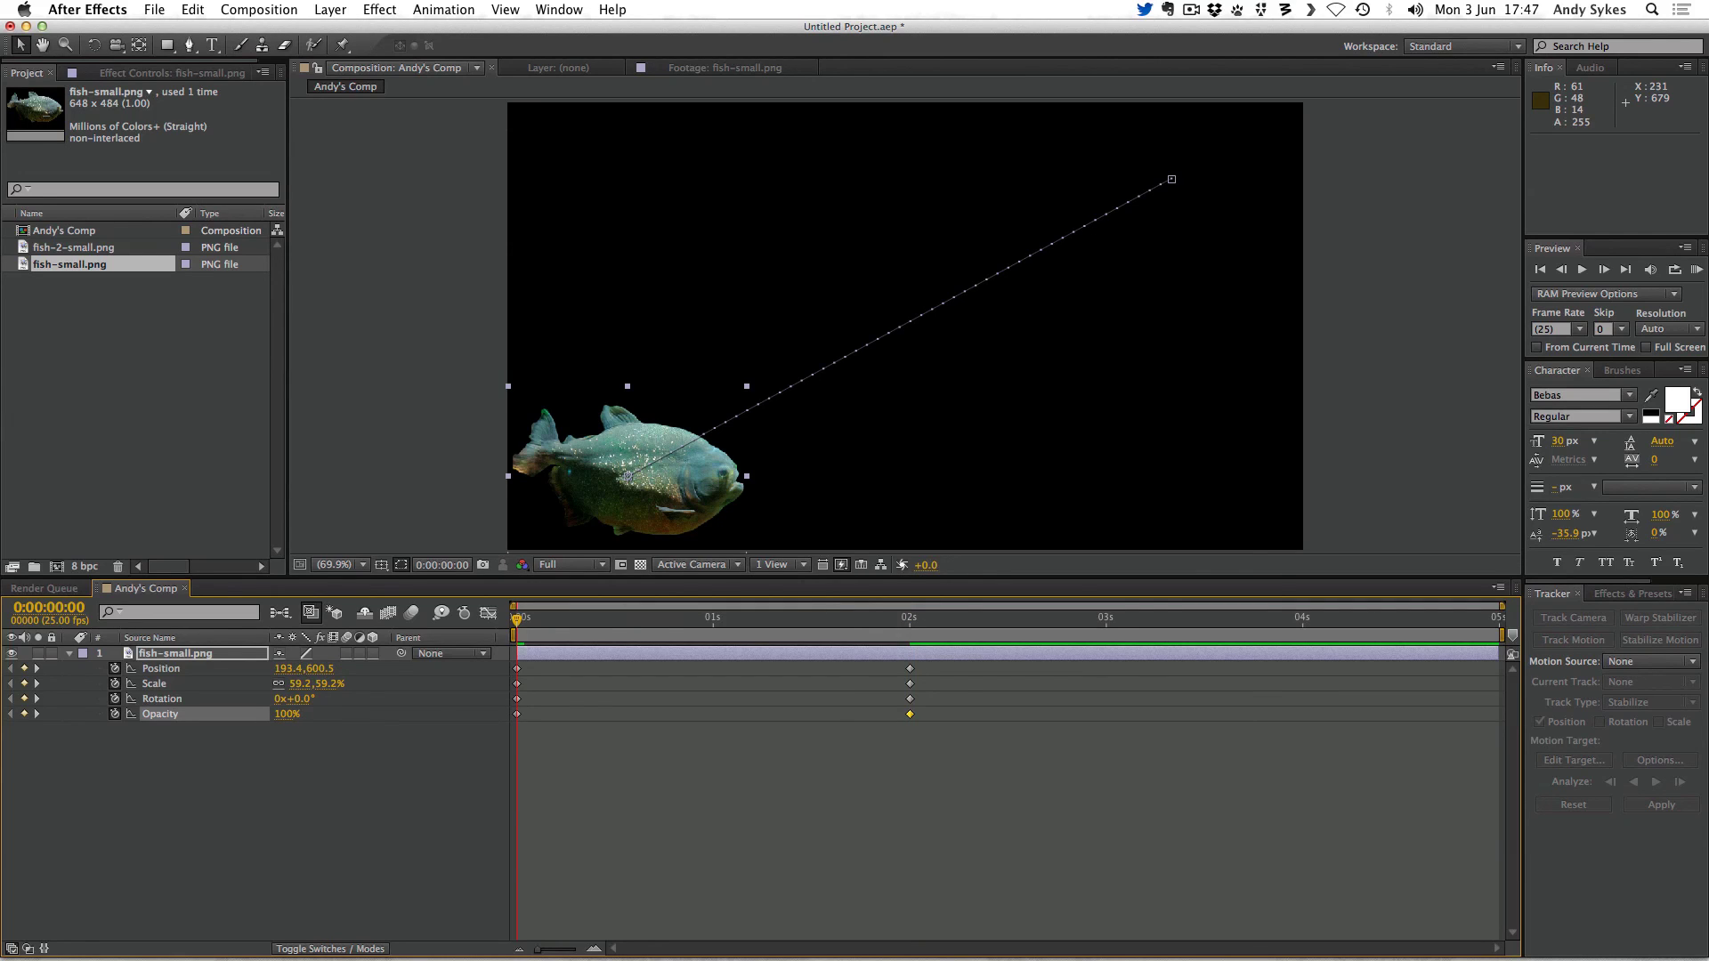
key("KP_0")
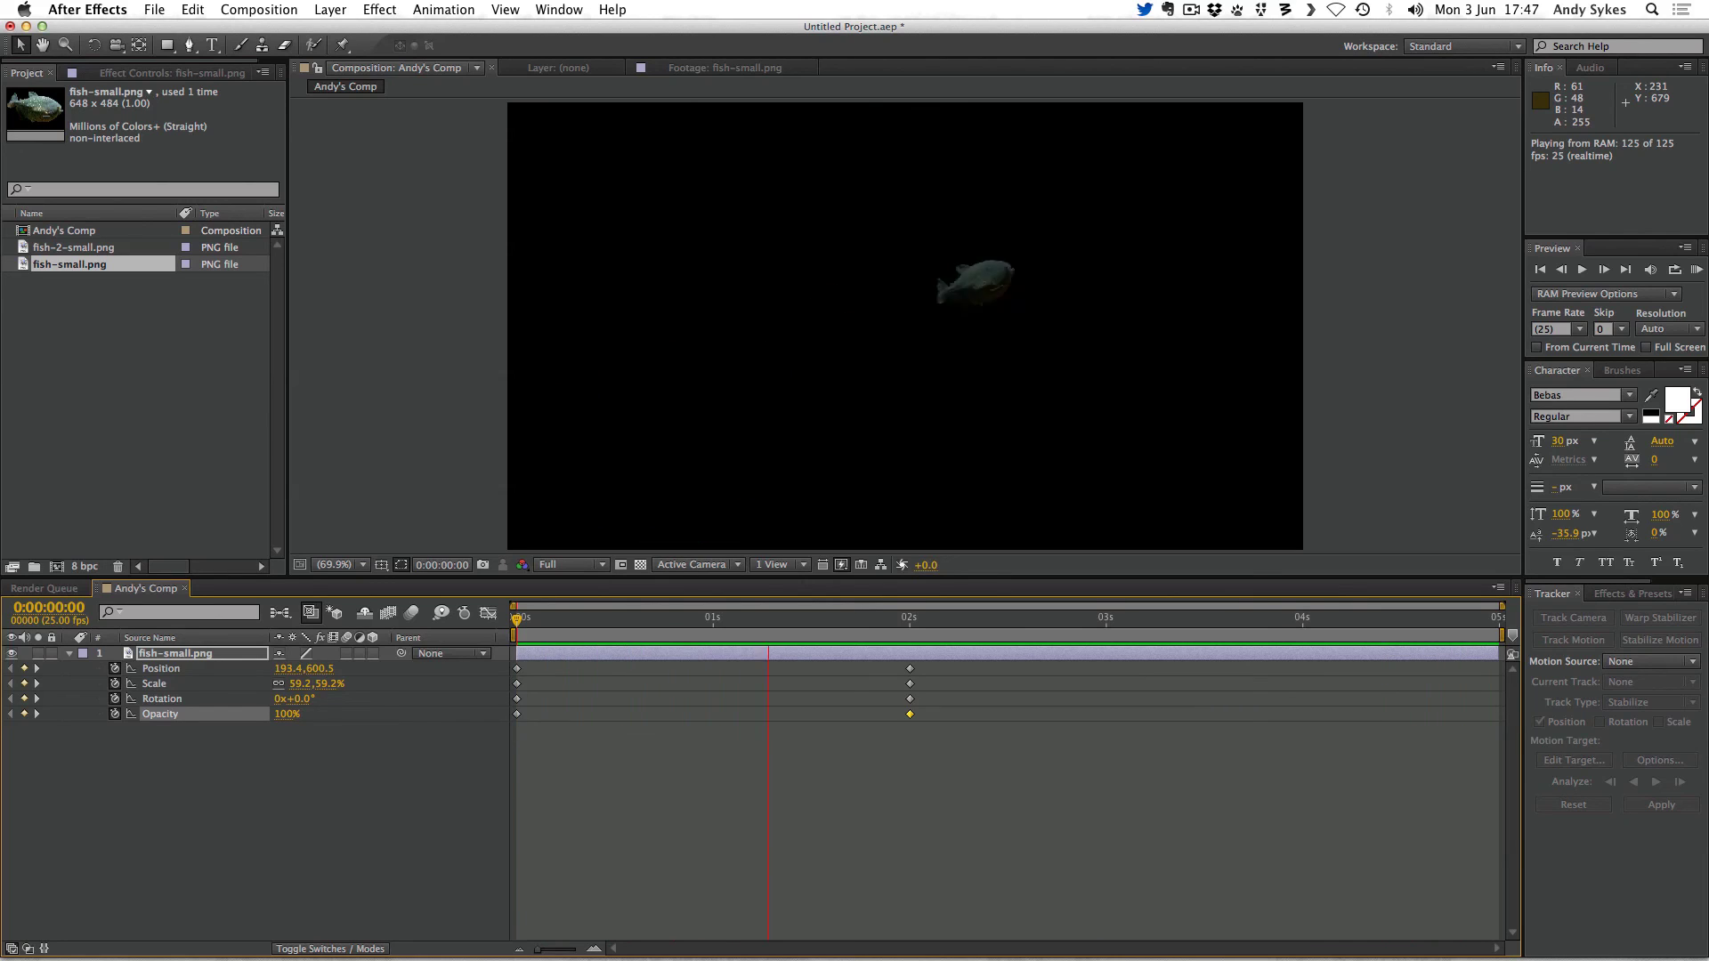
key("space")
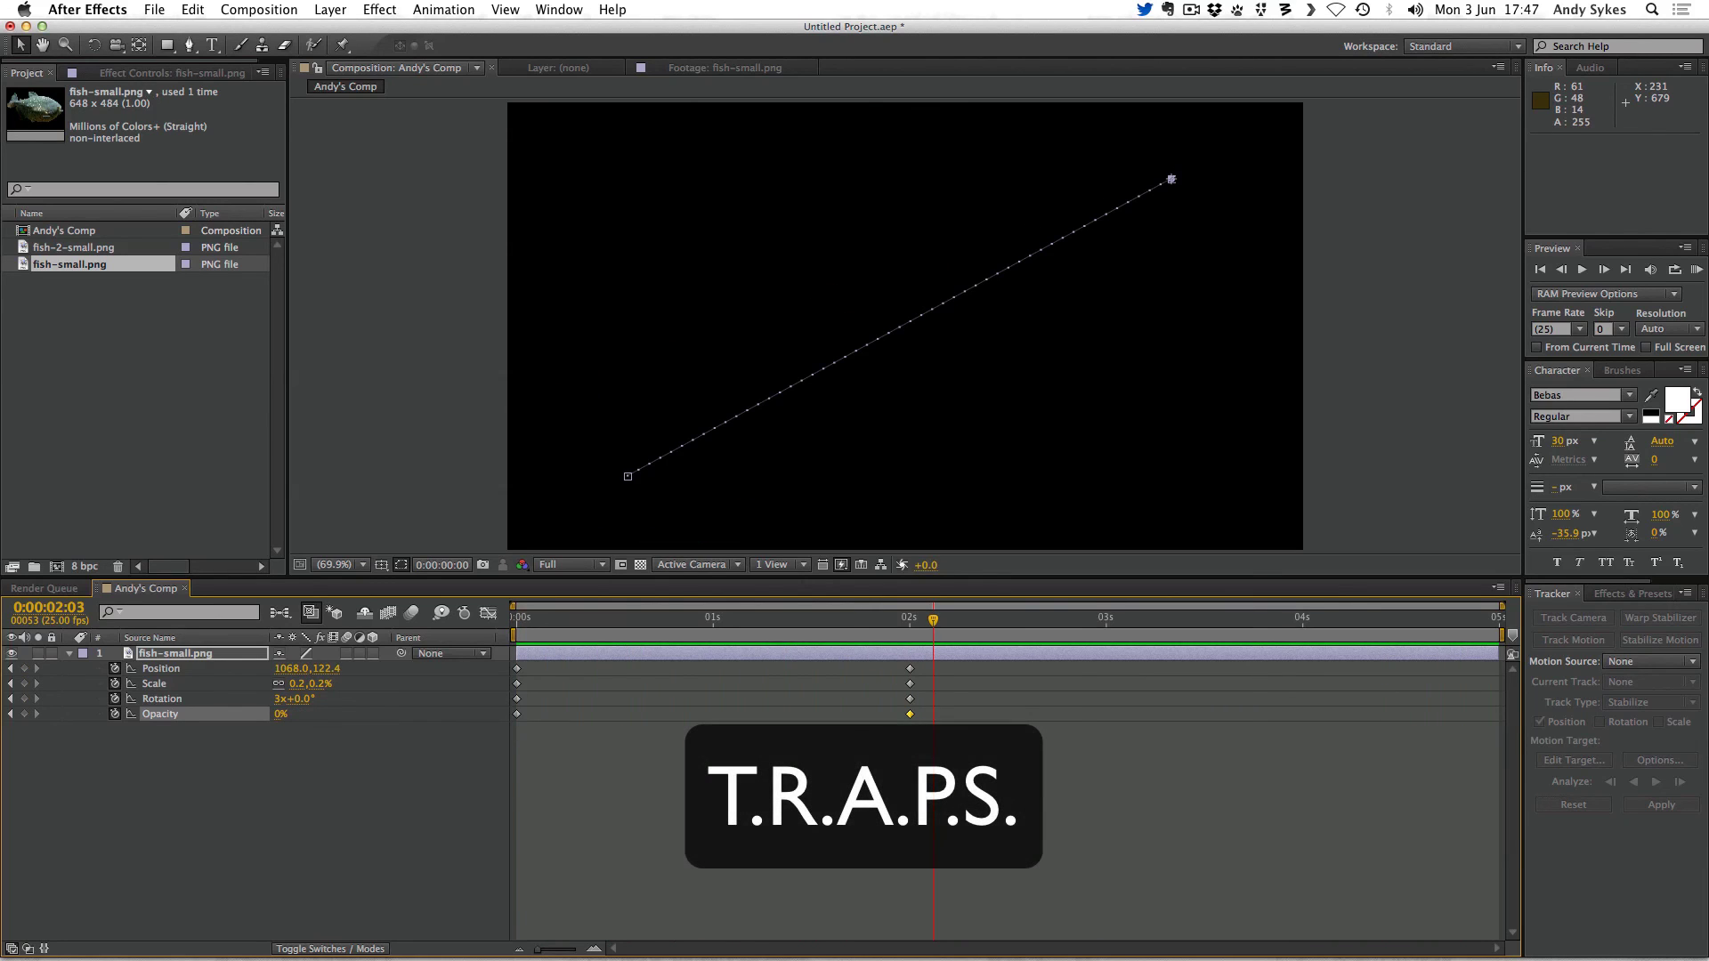